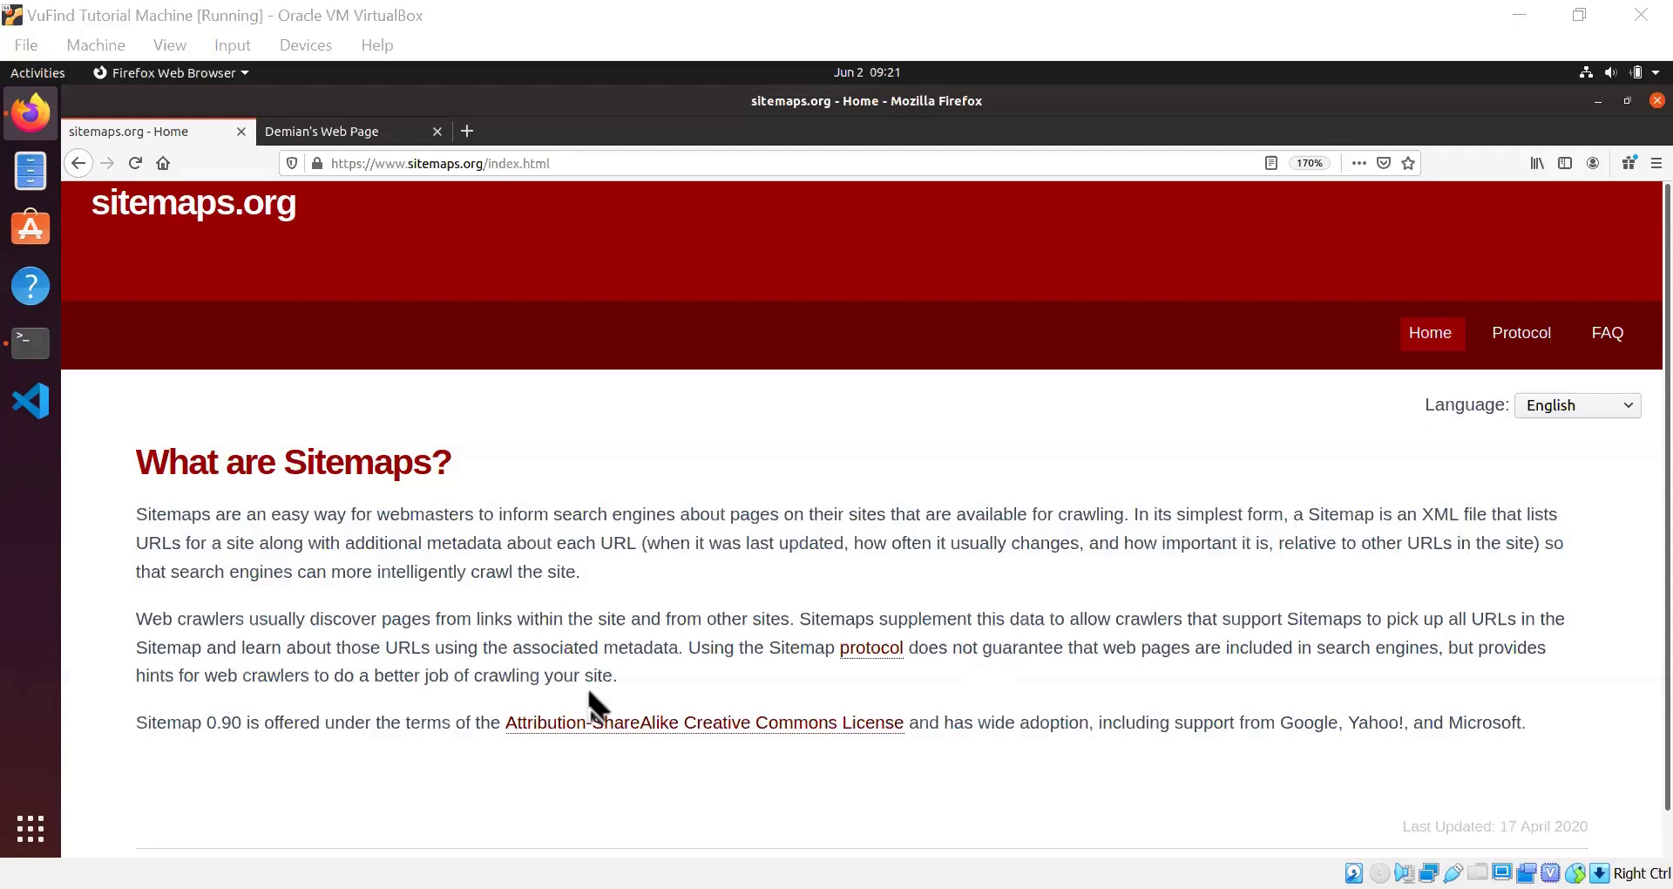
# Step: Follow the link on the locally hosted home page and open localhost/sitemap.xml
pyautogui.click(347, 128)
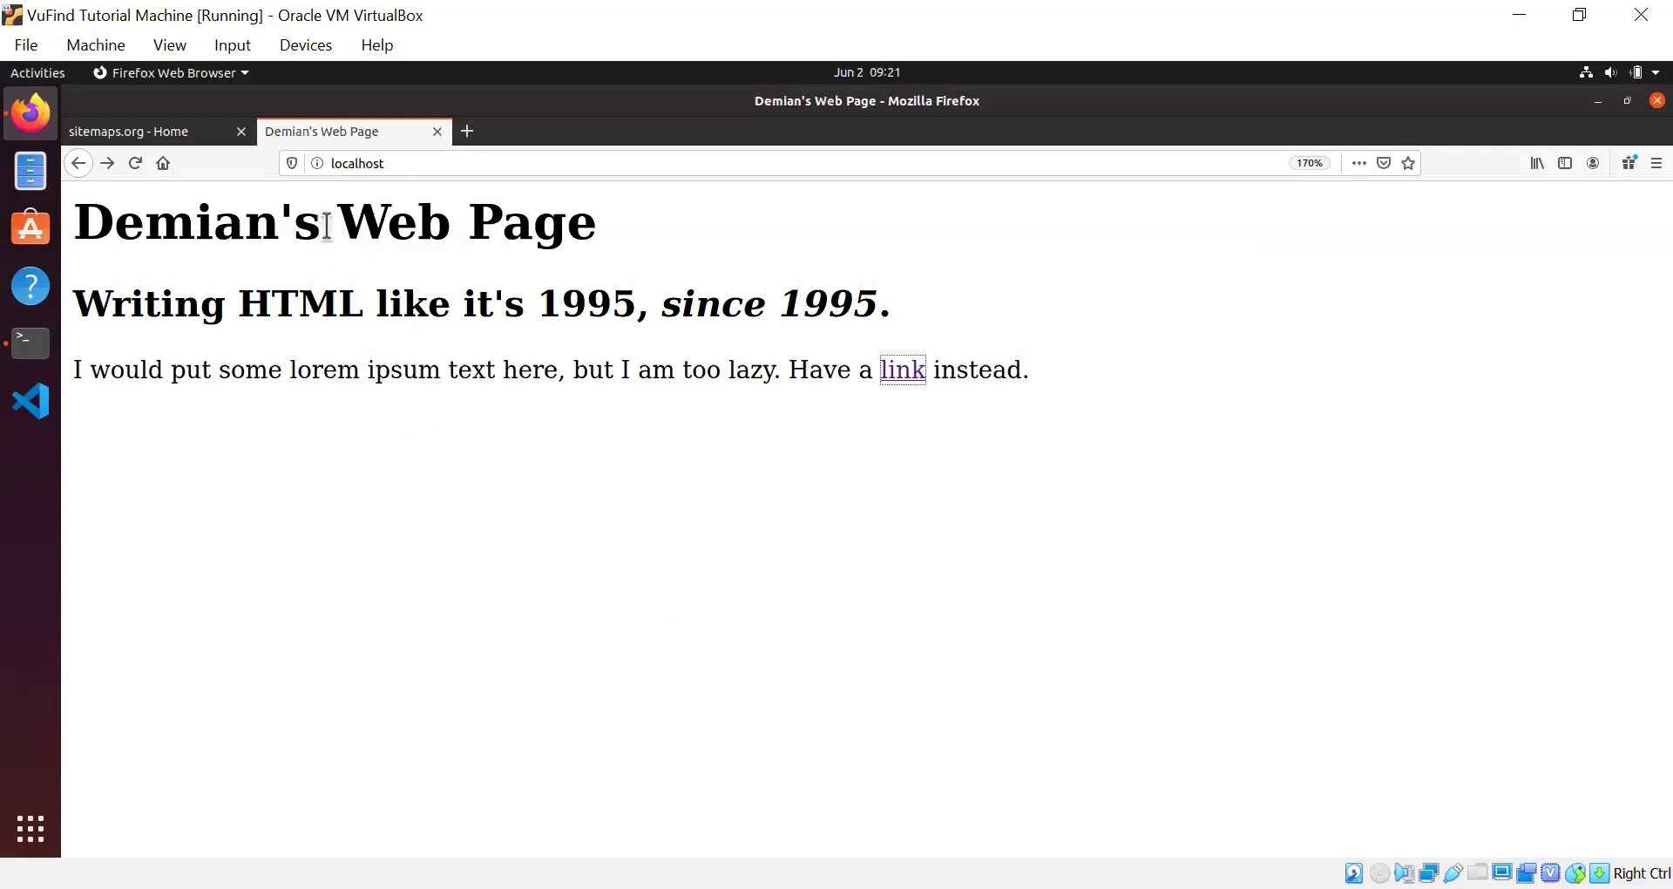
pyautogui.click(903, 369)
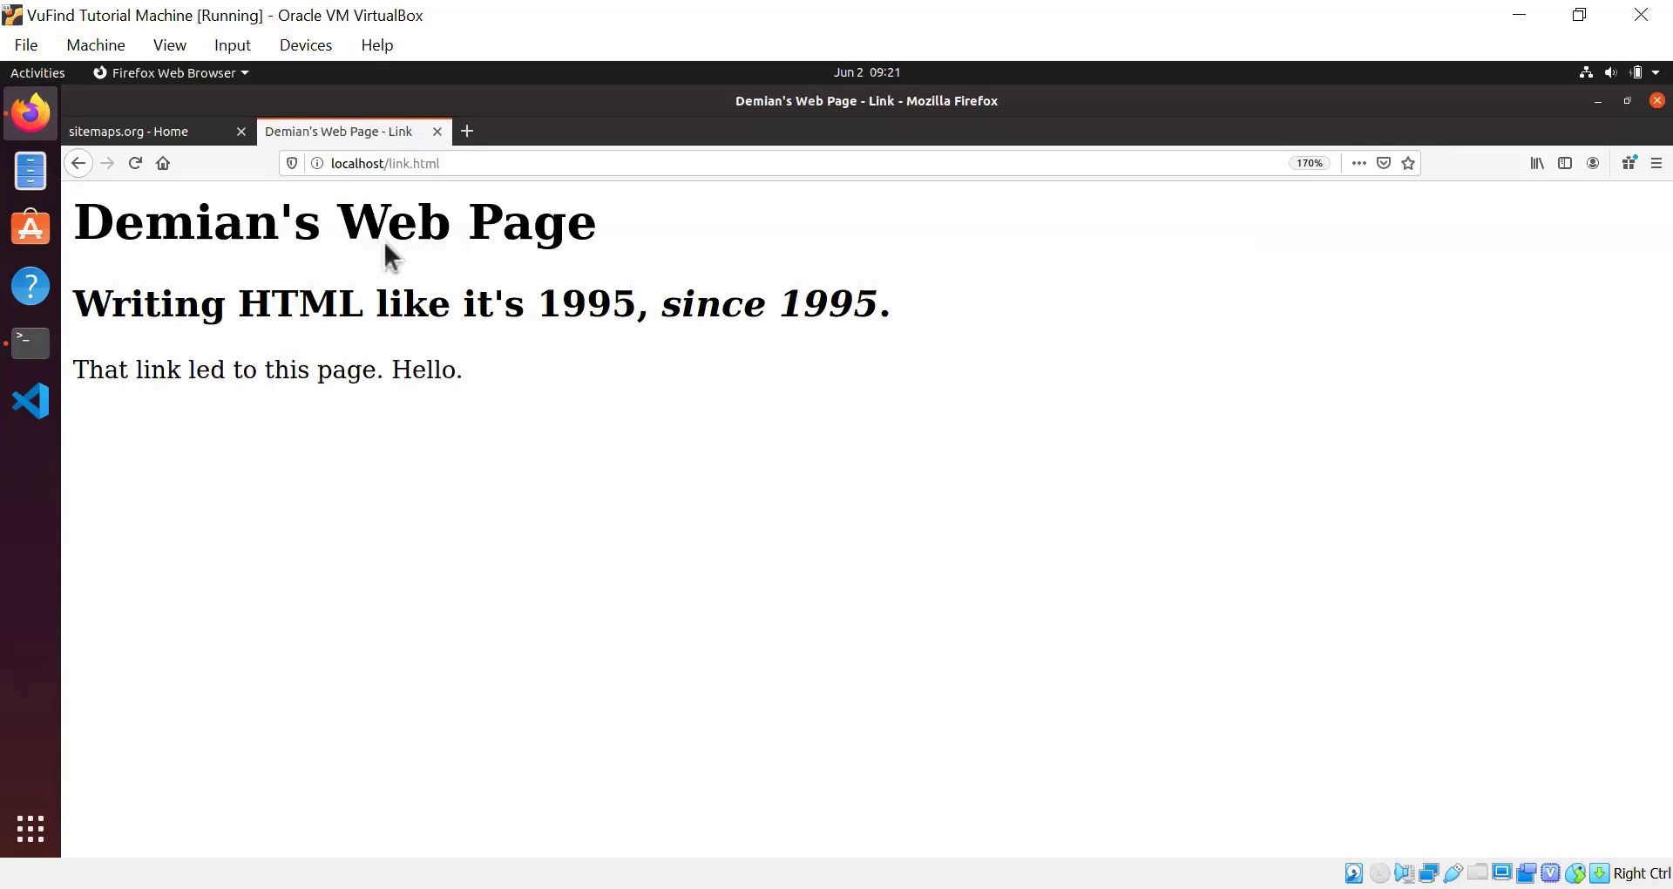
pyautogui.doubleClick(393, 163)
pyautogui.keyDown('shift'); pyautogui.click(514, 167); pyautogui.keyUp('shift')
pyautogui.write('sitemap.xml')
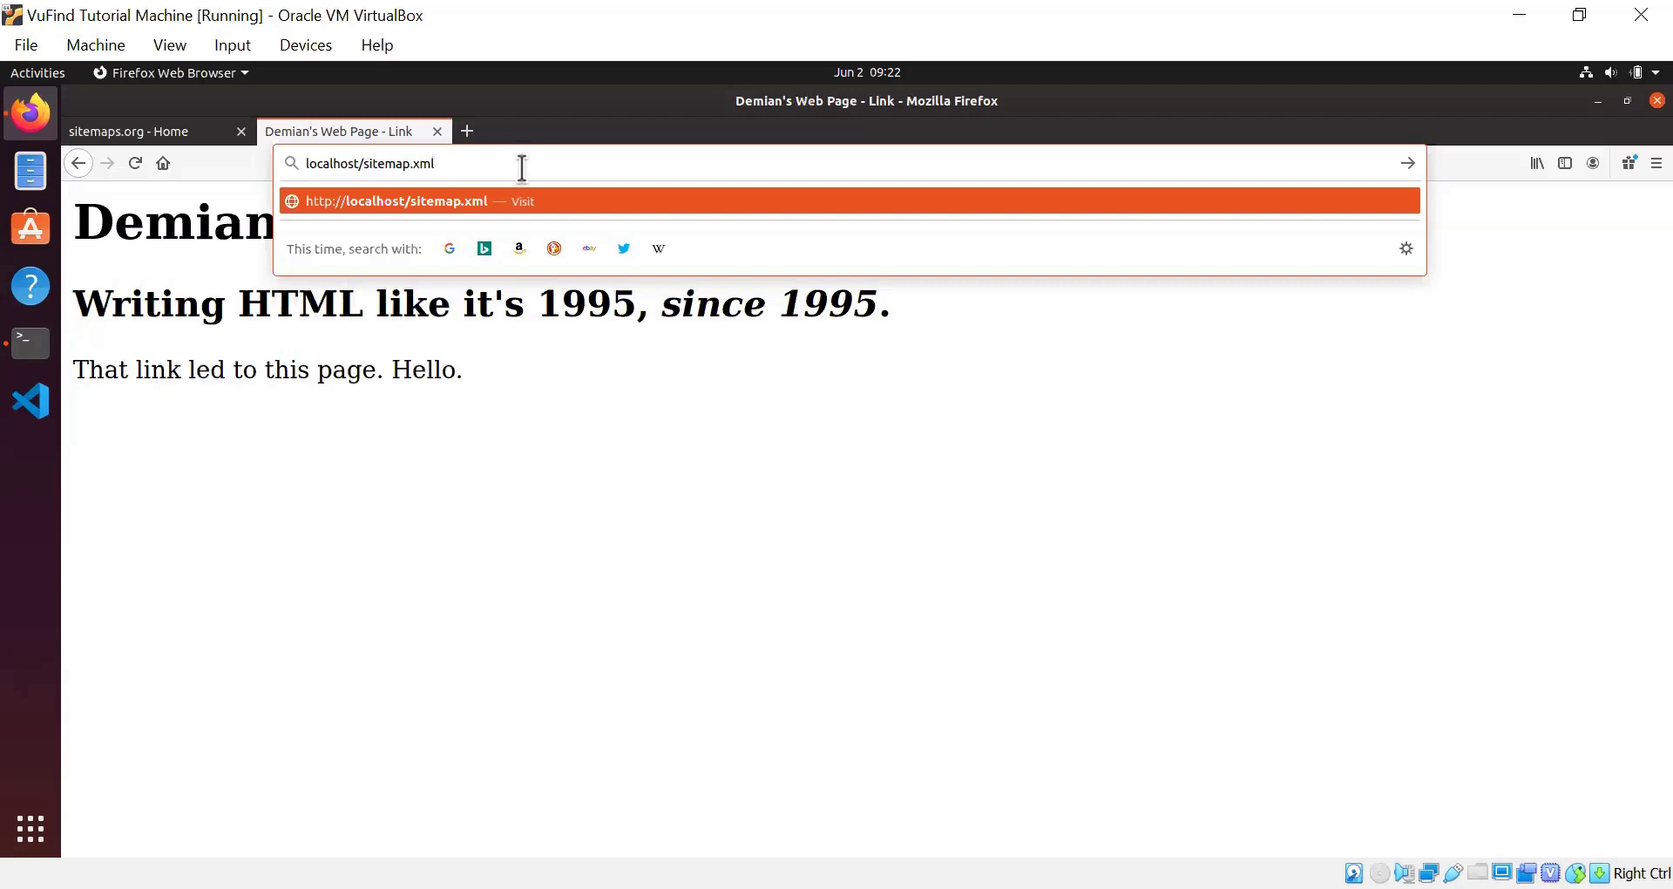
pyautogui.press('Return')
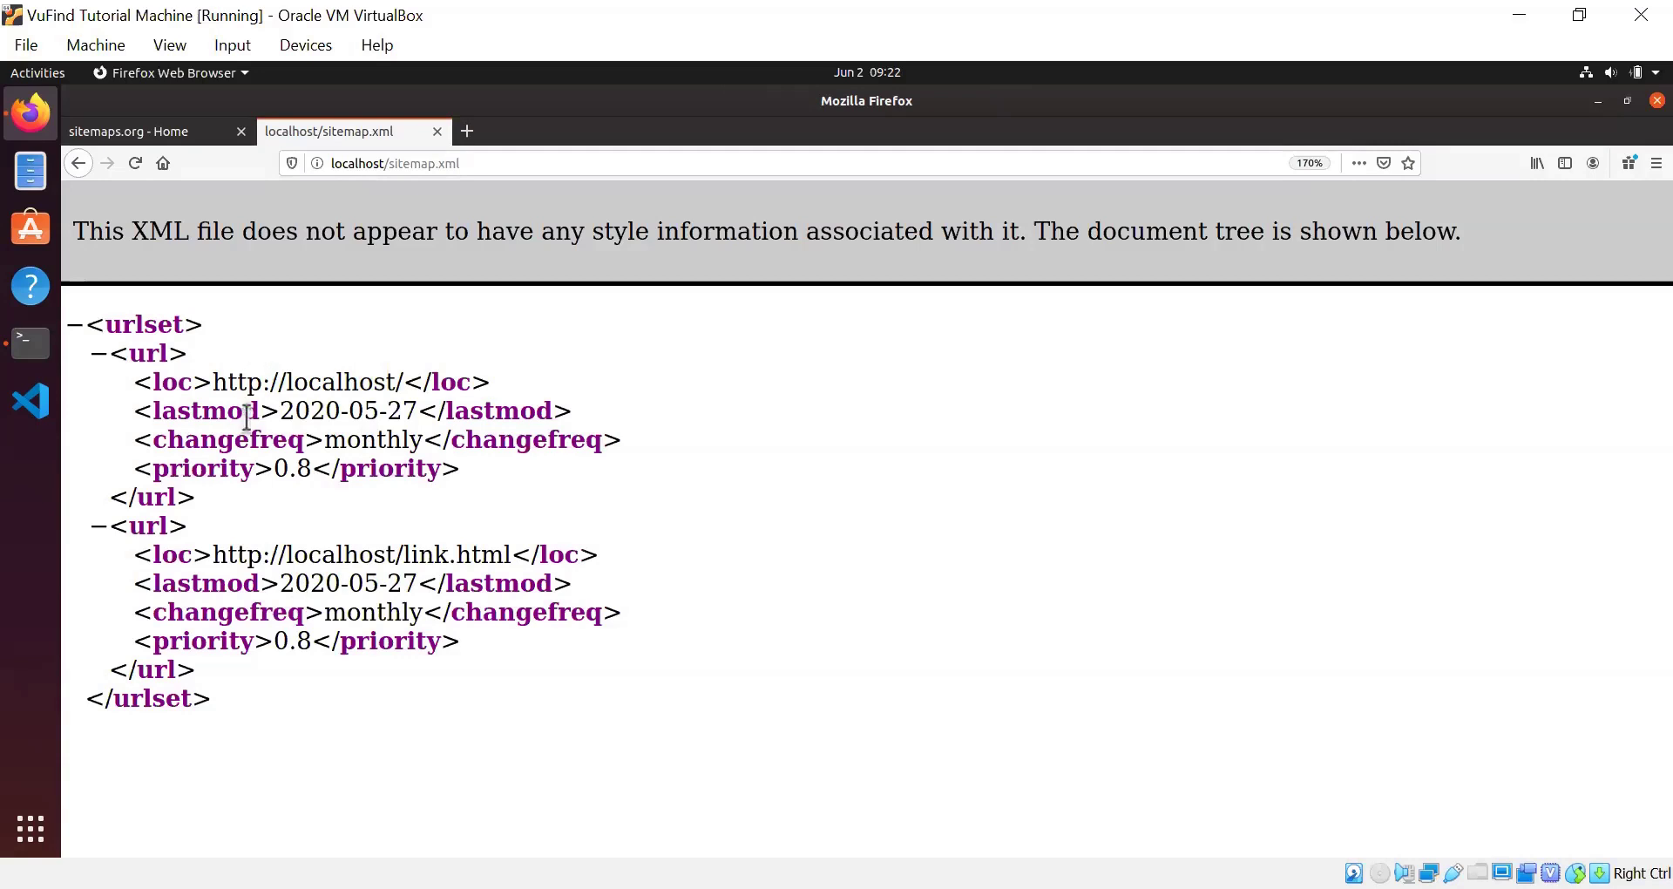
# Step: Highlight each of the two loc URLs in the sitemap to examine which pages it covers
pyautogui.moveTo(213, 383); pyautogui.dragTo(406, 383)
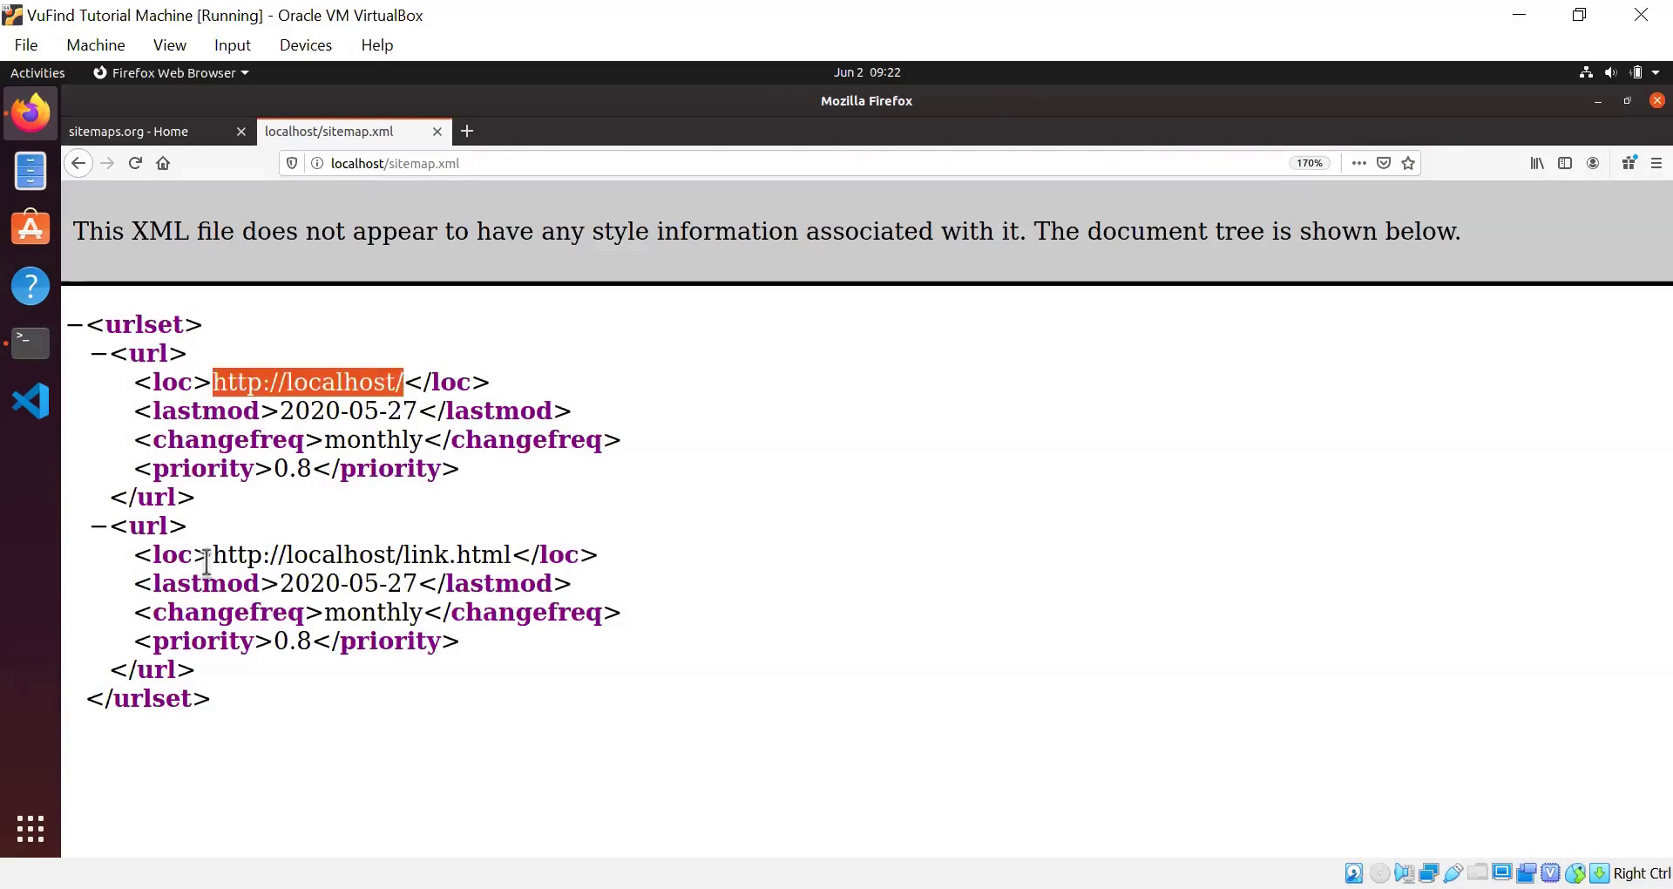
pyautogui.moveTo(213, 554); pyautogui.dragTo(513, 554)
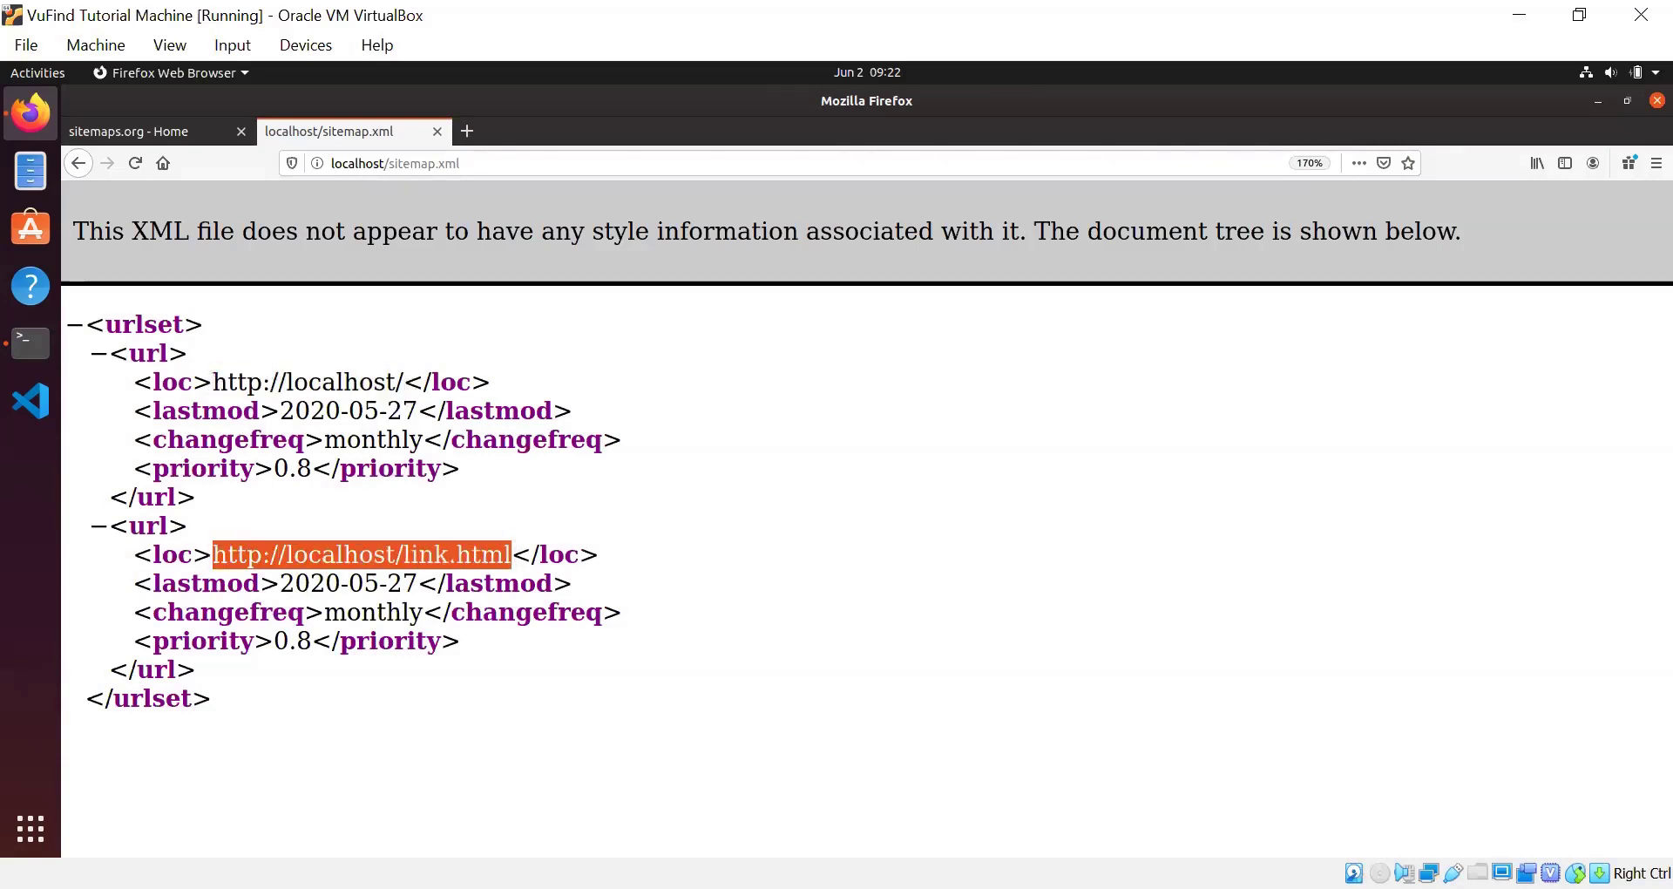
pyautogui.click(272, 702)
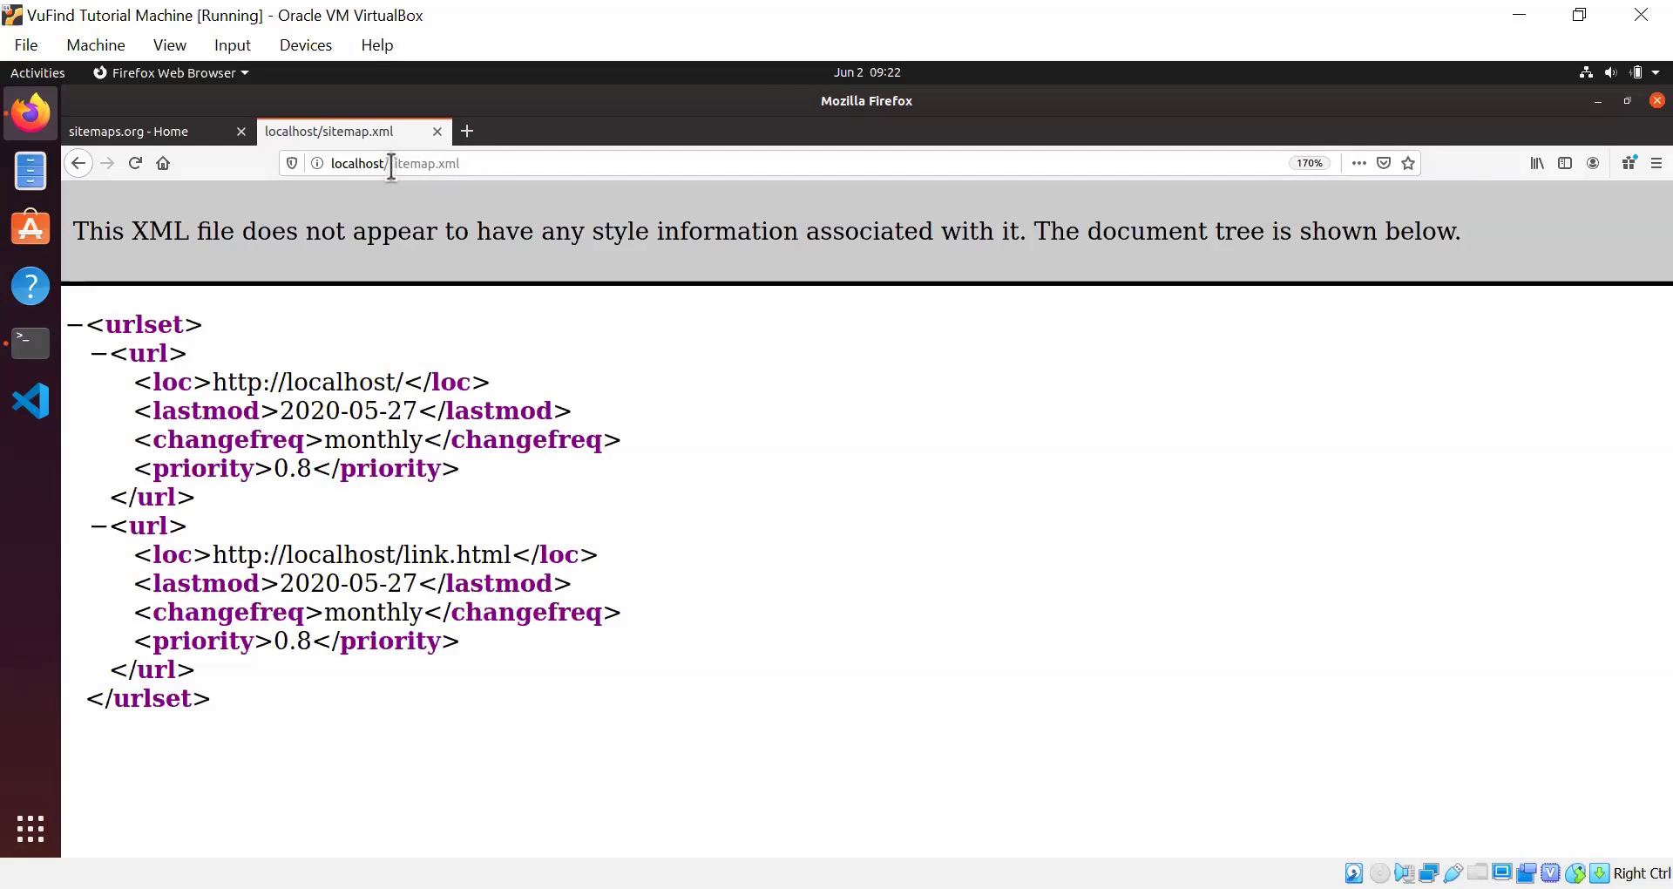
# Step: Open the VuFind home page at localhost/vufind/
pyautogui.moveTo(394, 164); pyautogui.dragTo(560, 162)
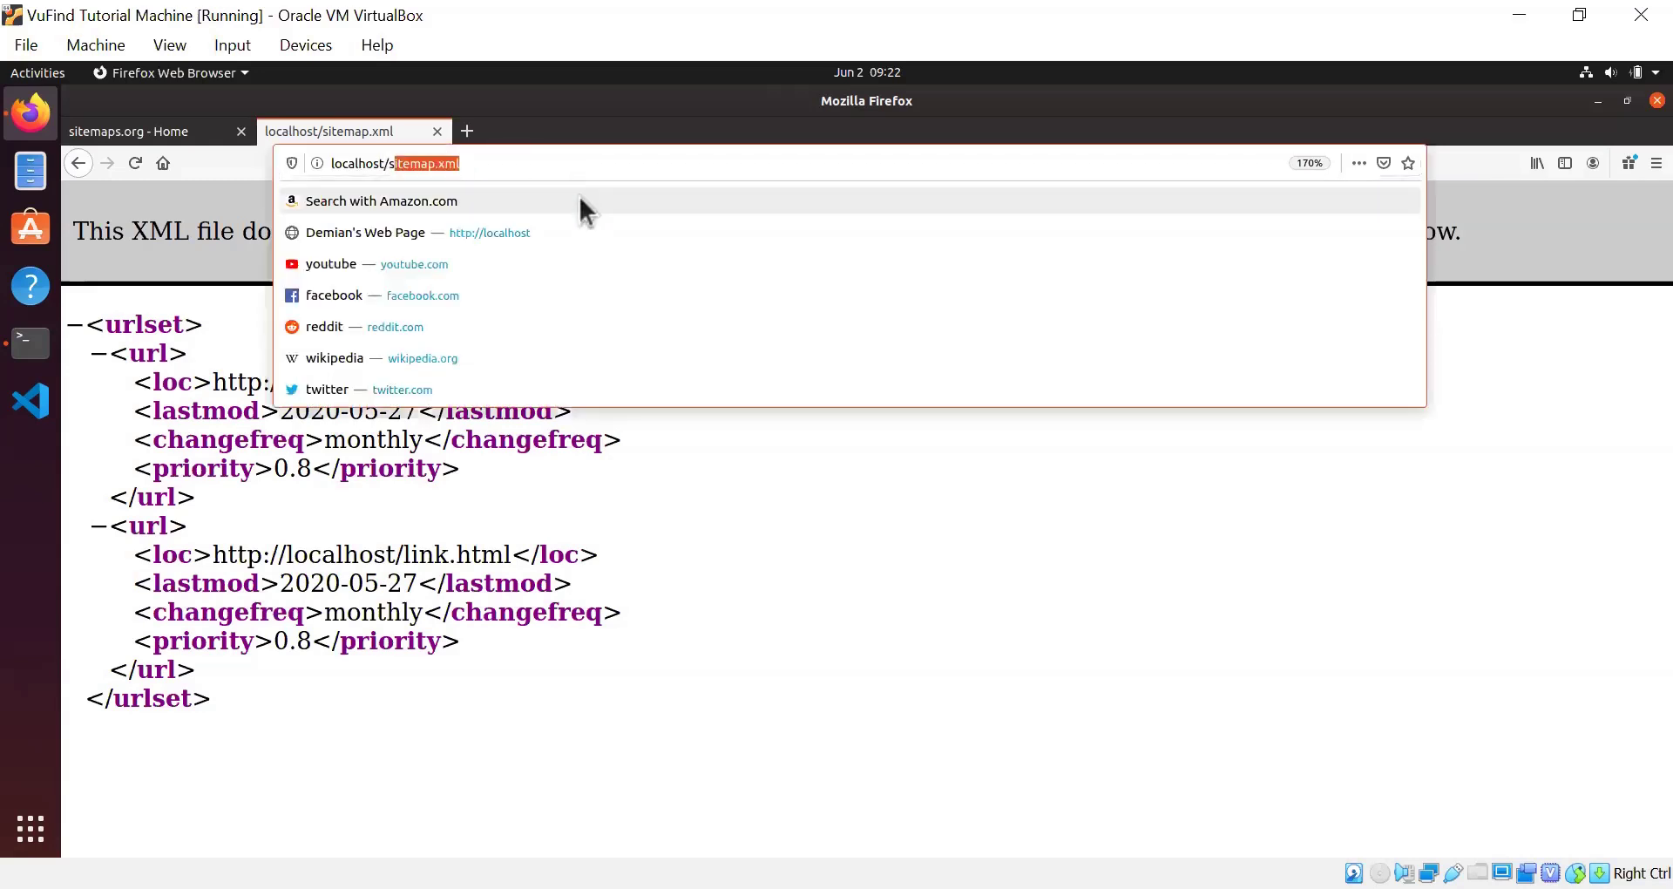
pyautogui.press('BackSpace')
pyautogui.press('BackSpace')
pyautogui.write('vufind/')
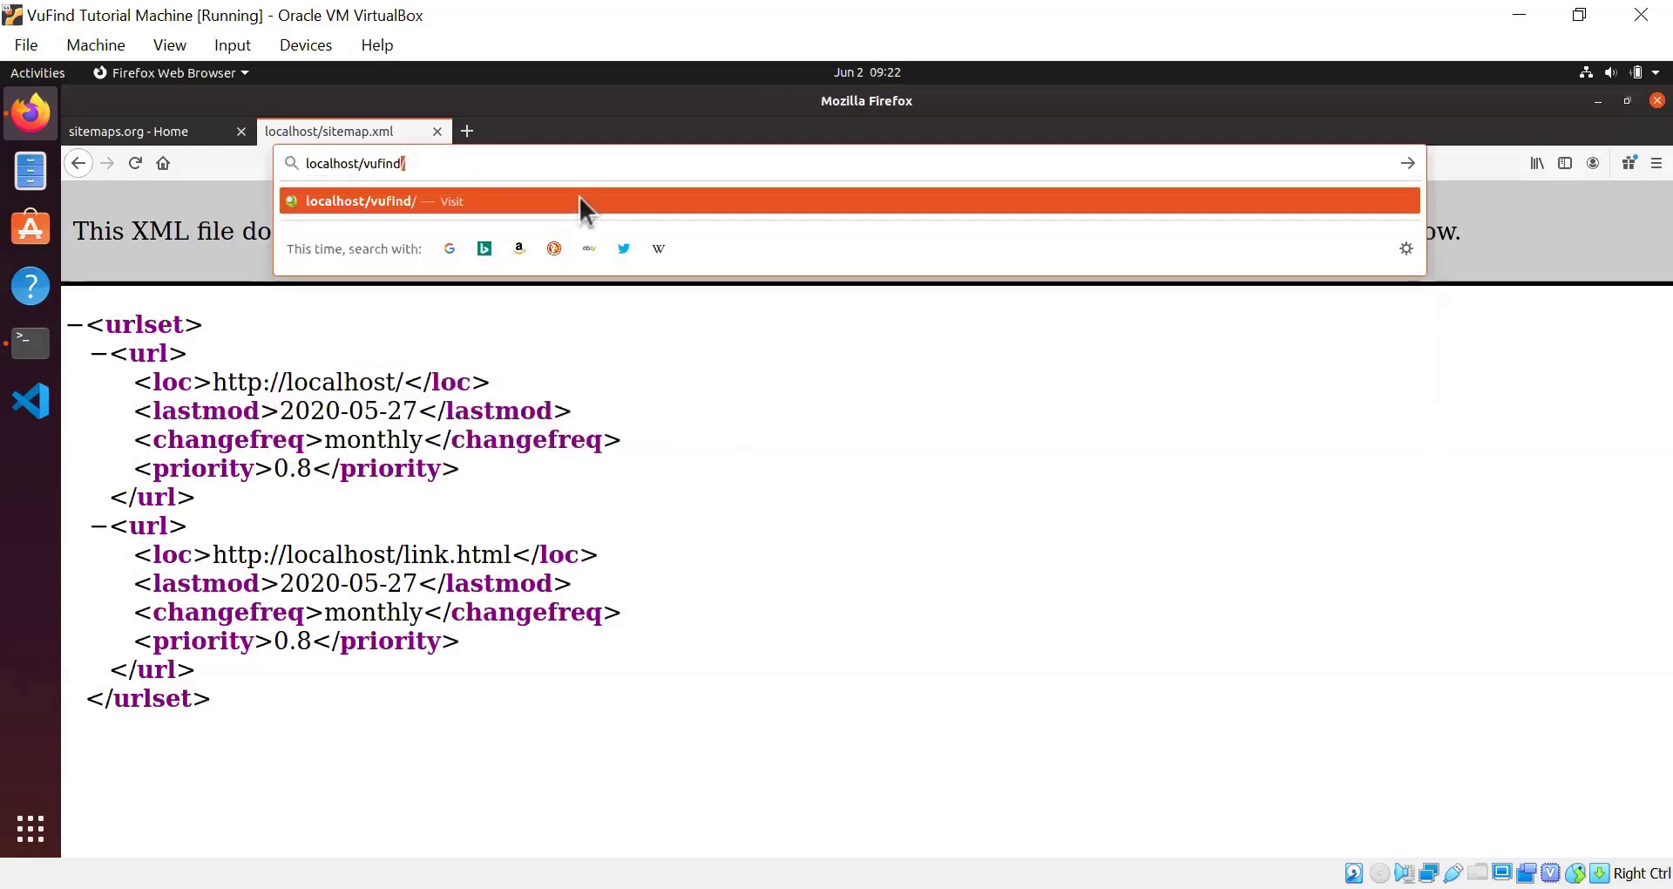
pyautogui.press('Return')
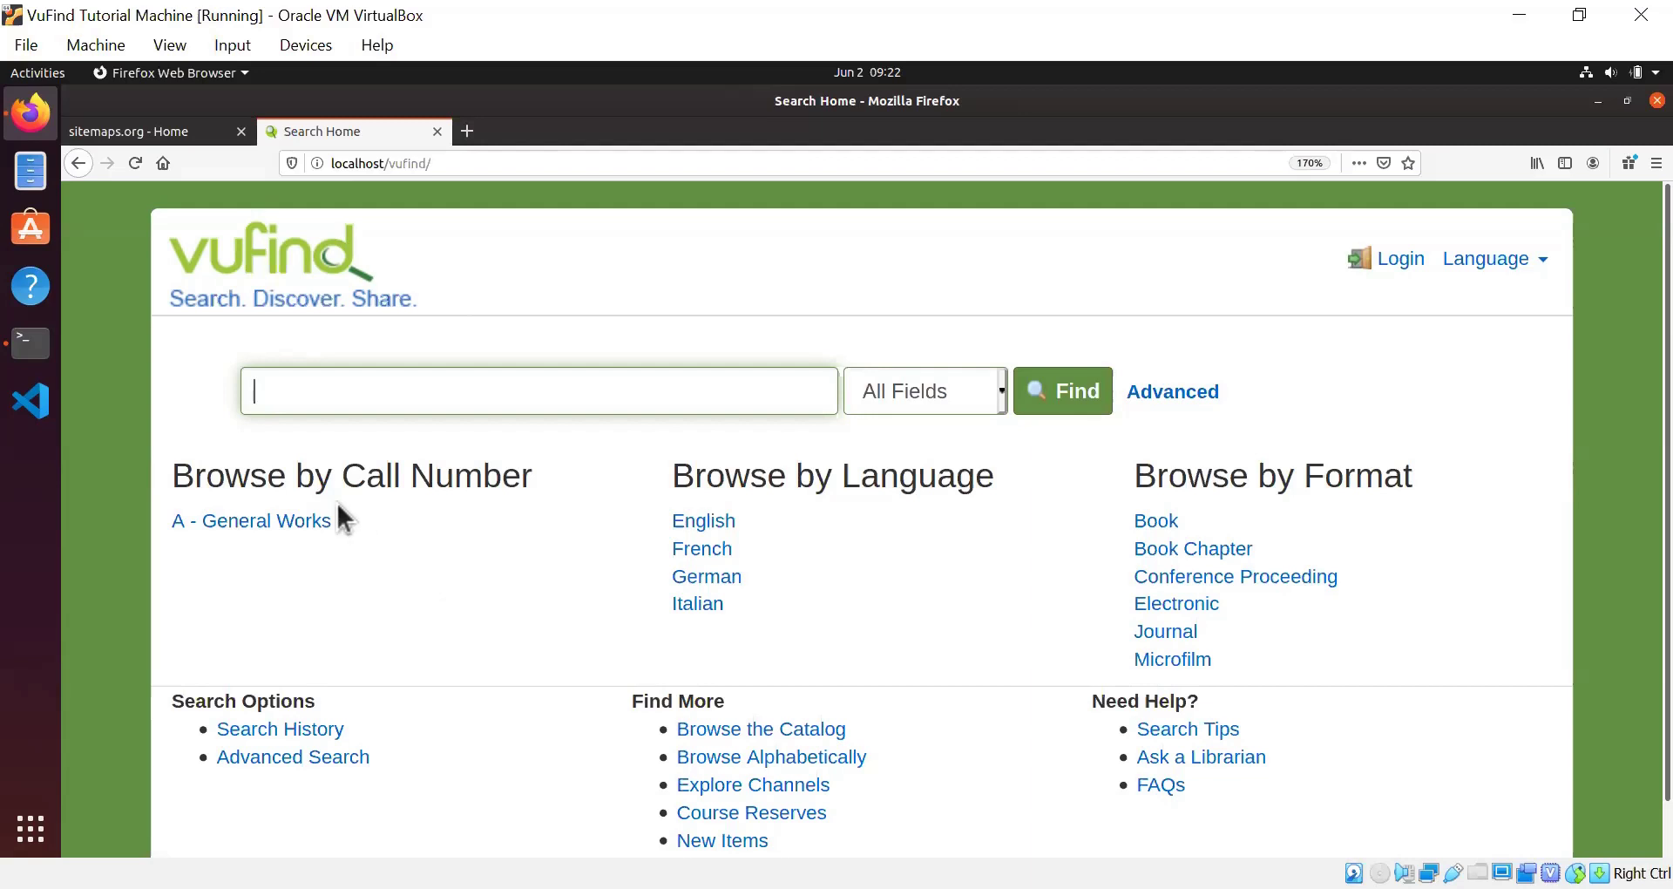
# Step: Switch to the Terminal, maximize its window and change to the /usr/local/vufind directory
pyautogui.click(32, 348)
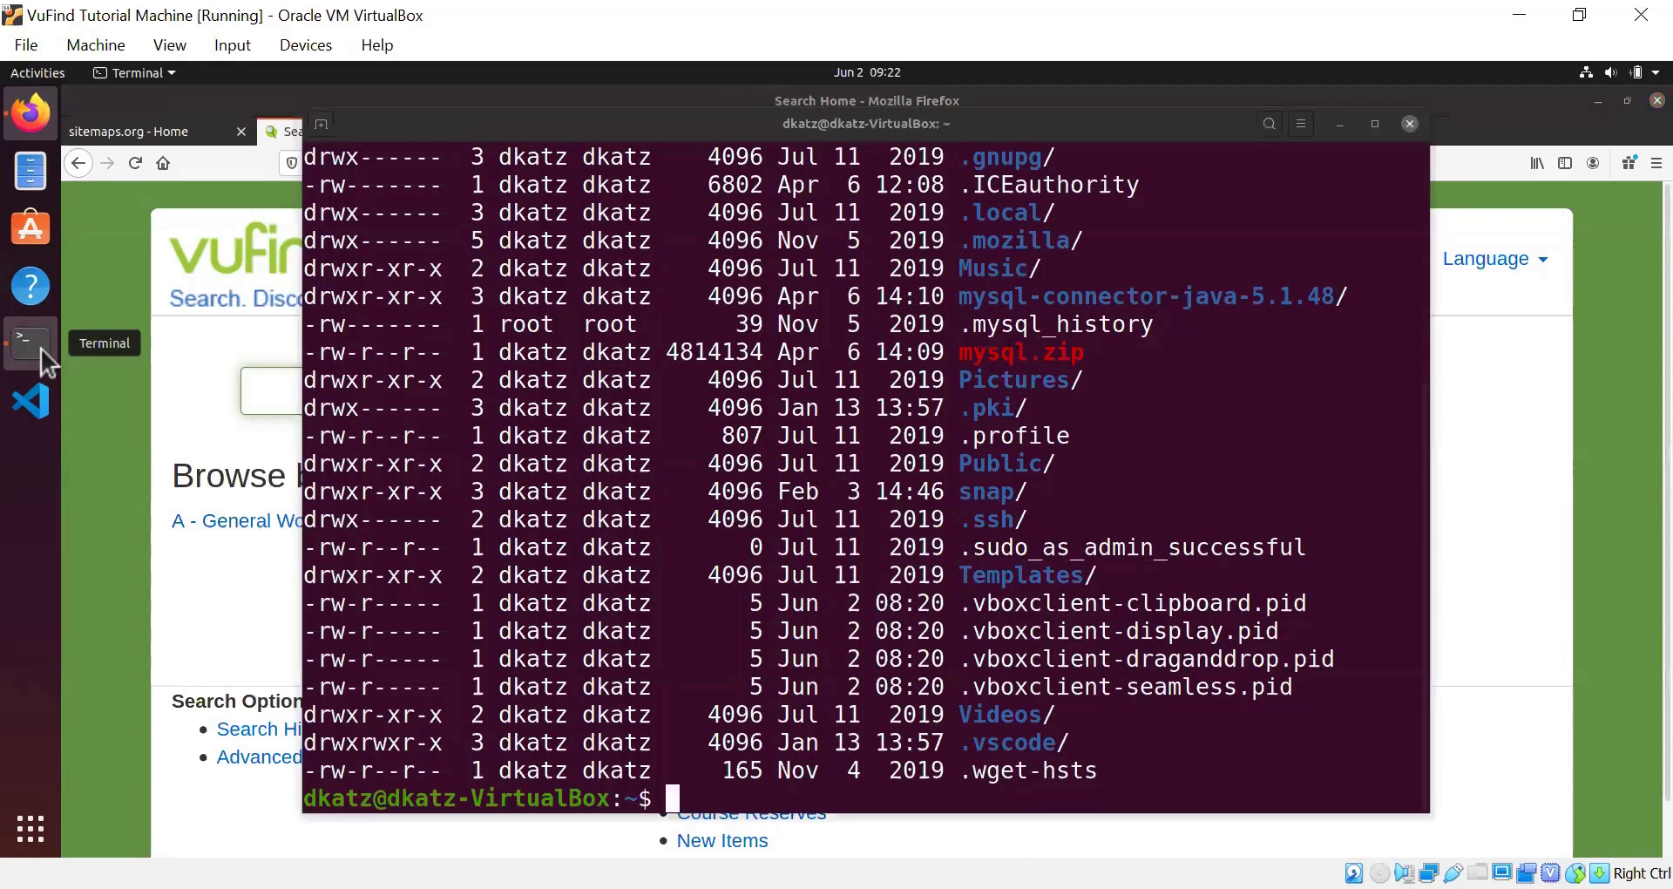
pyautogui.click(1375, 124)
pyautogui.write('cd /usr/local/vufind')
pyautogui.press('Return')
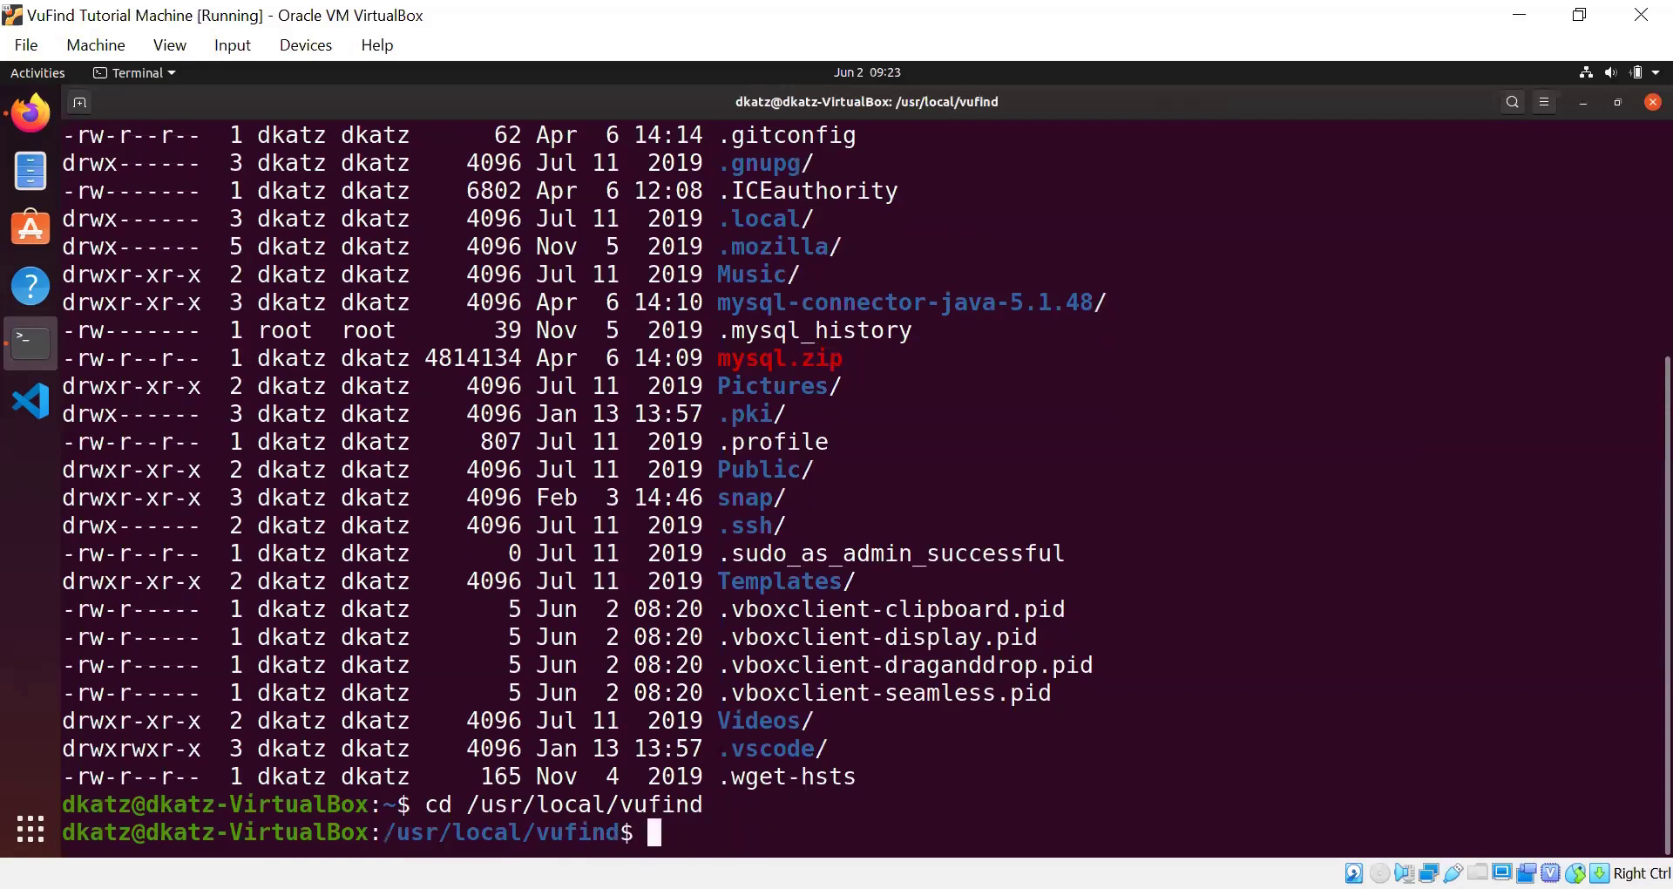
# Step: Copy config/vufind/sitemap.ini into local/config/vufind/
pyautogui.write('cp config/vufind/site')
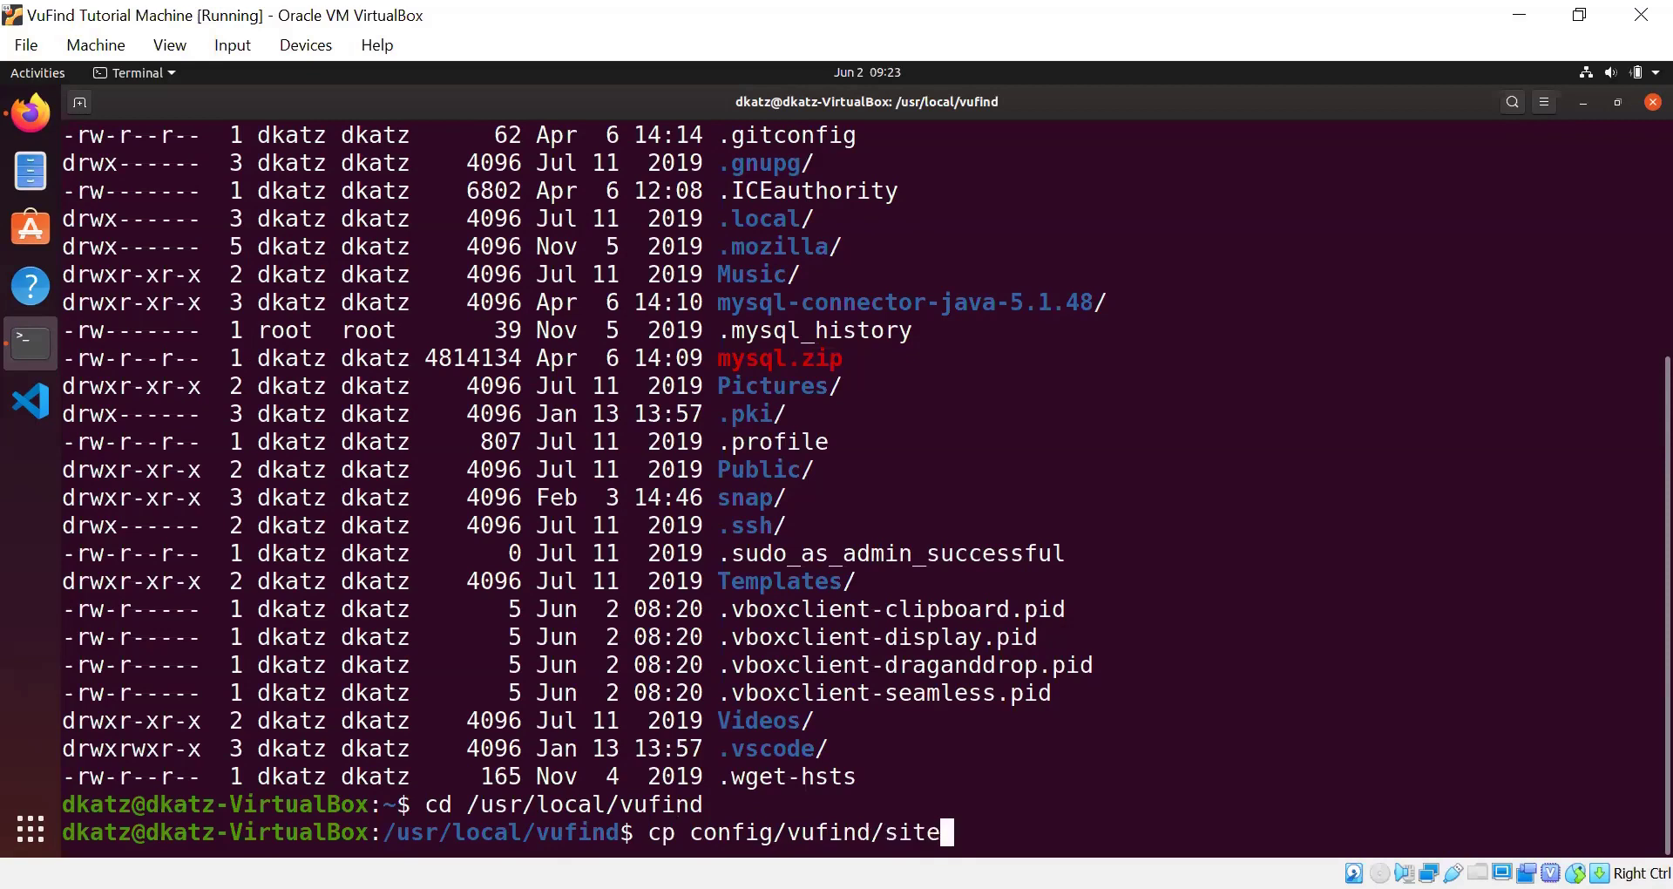
pyautogui.write('map.ini ')
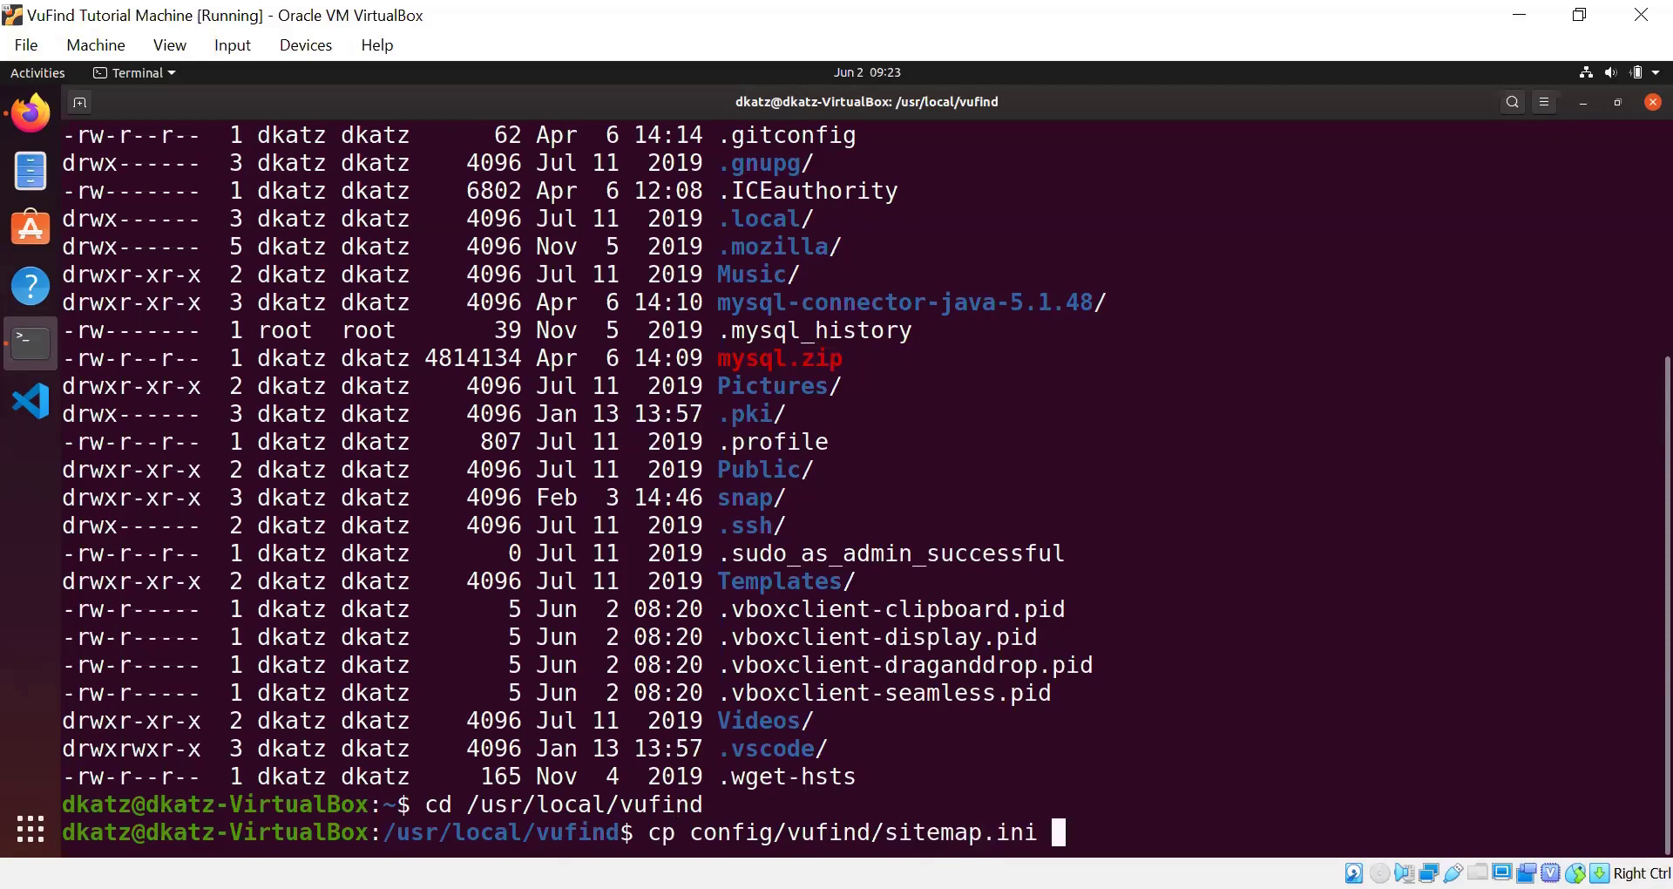
pyautogui.write('local/')
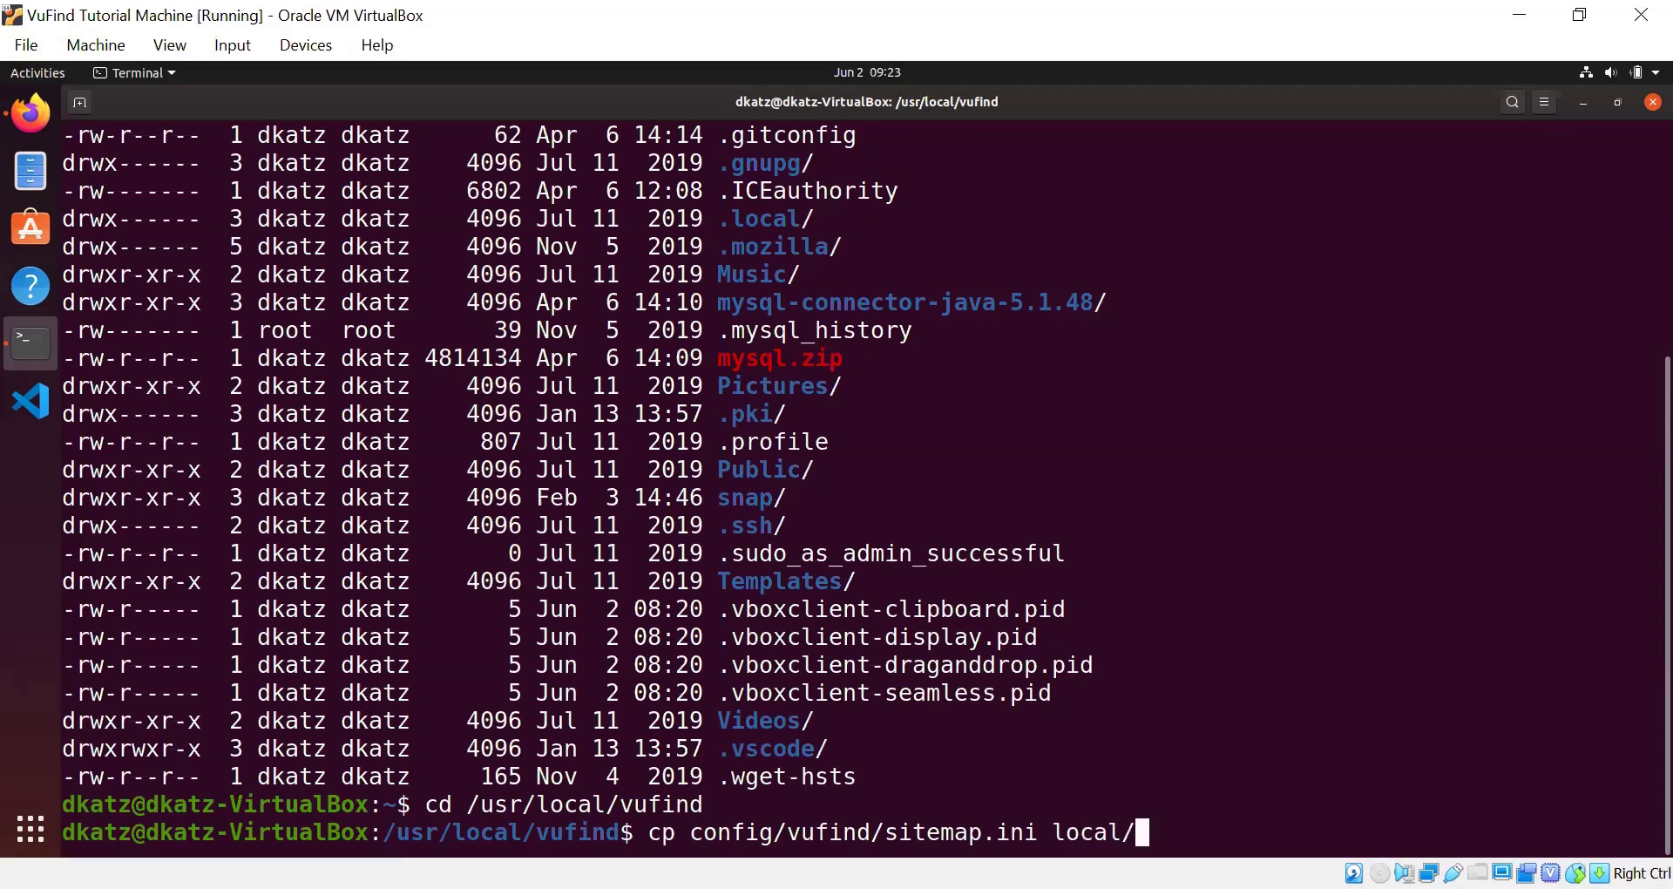
pyautogui.write('config/vufind/')
pyautogui.press('Return')
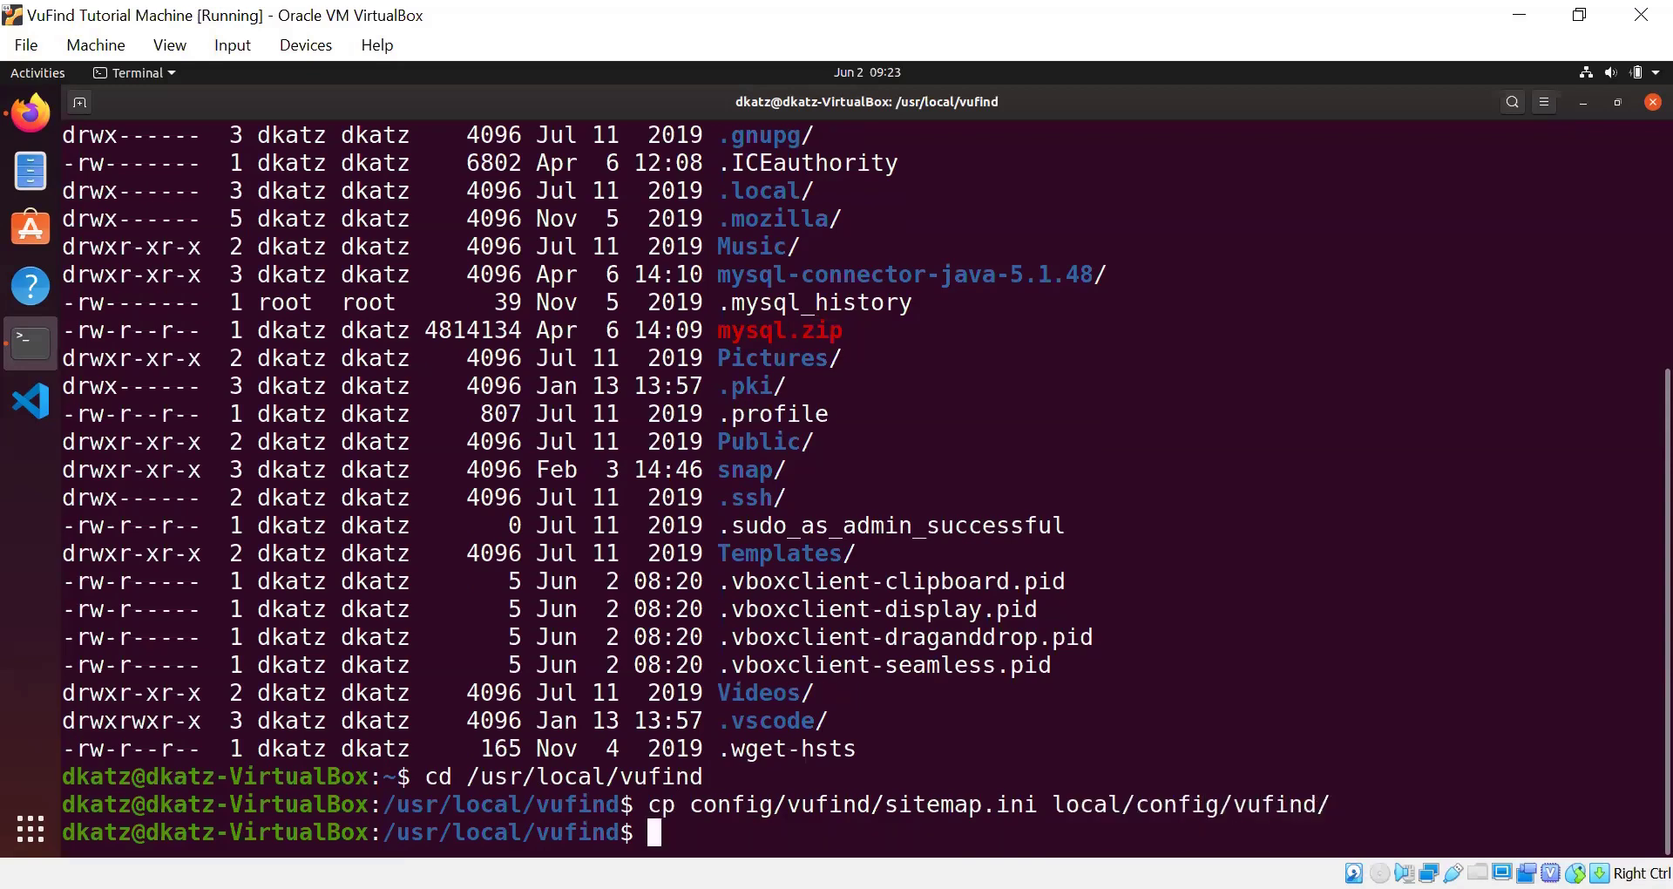
# Step: Open local/config/vufind/sitemap.ini in nano
pyautogui.write('nano loc')
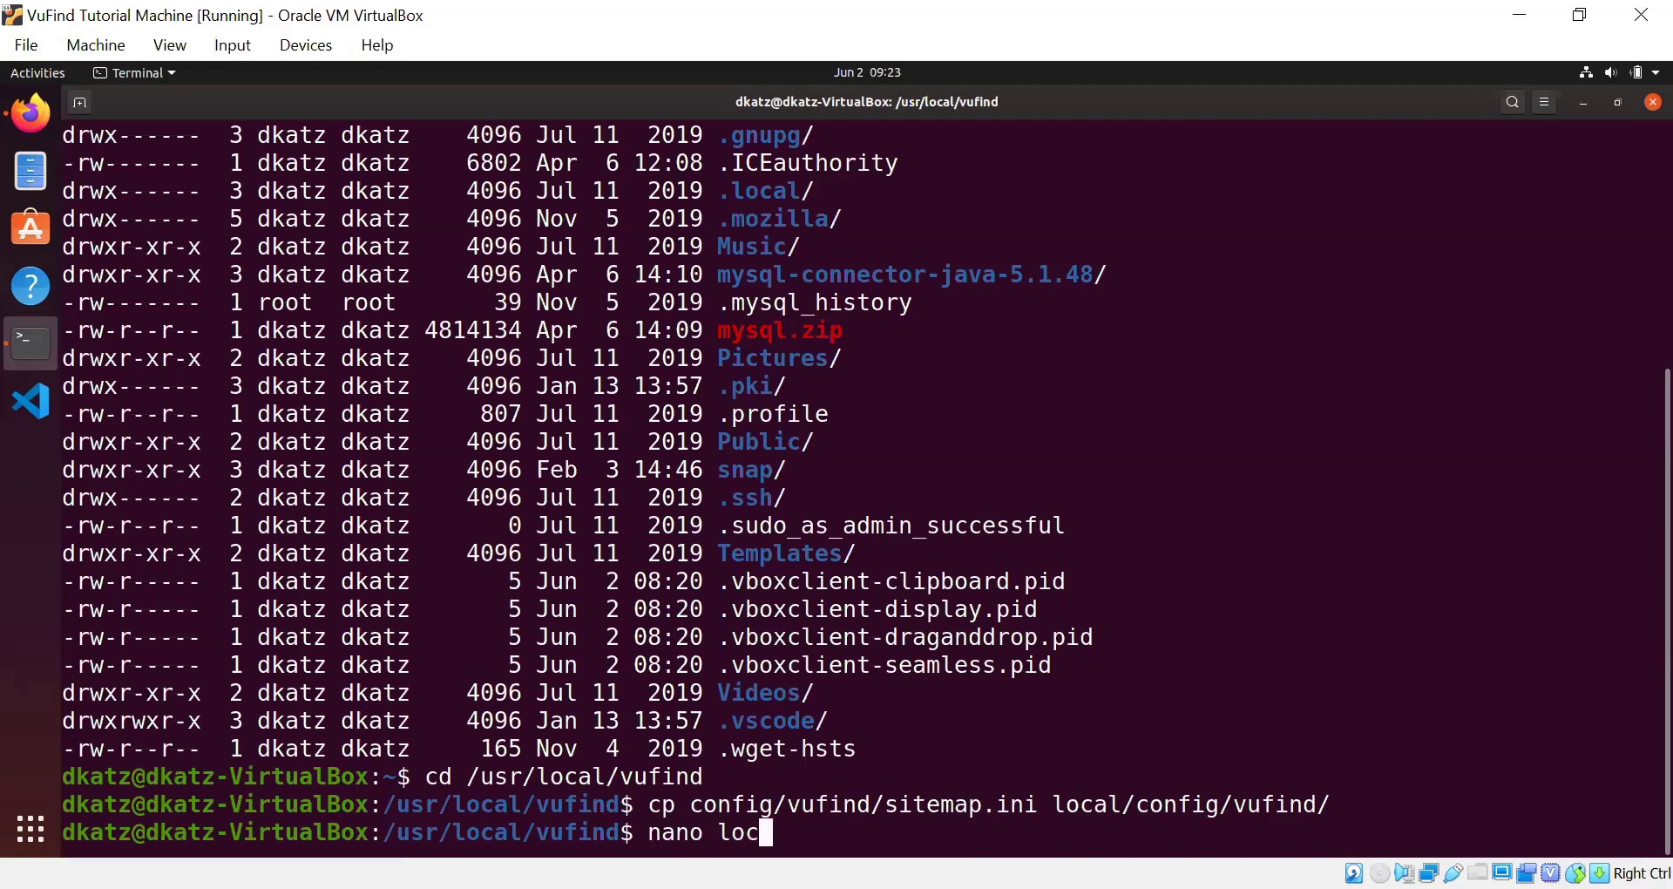
pyautogui.write('al/config/vufind/')
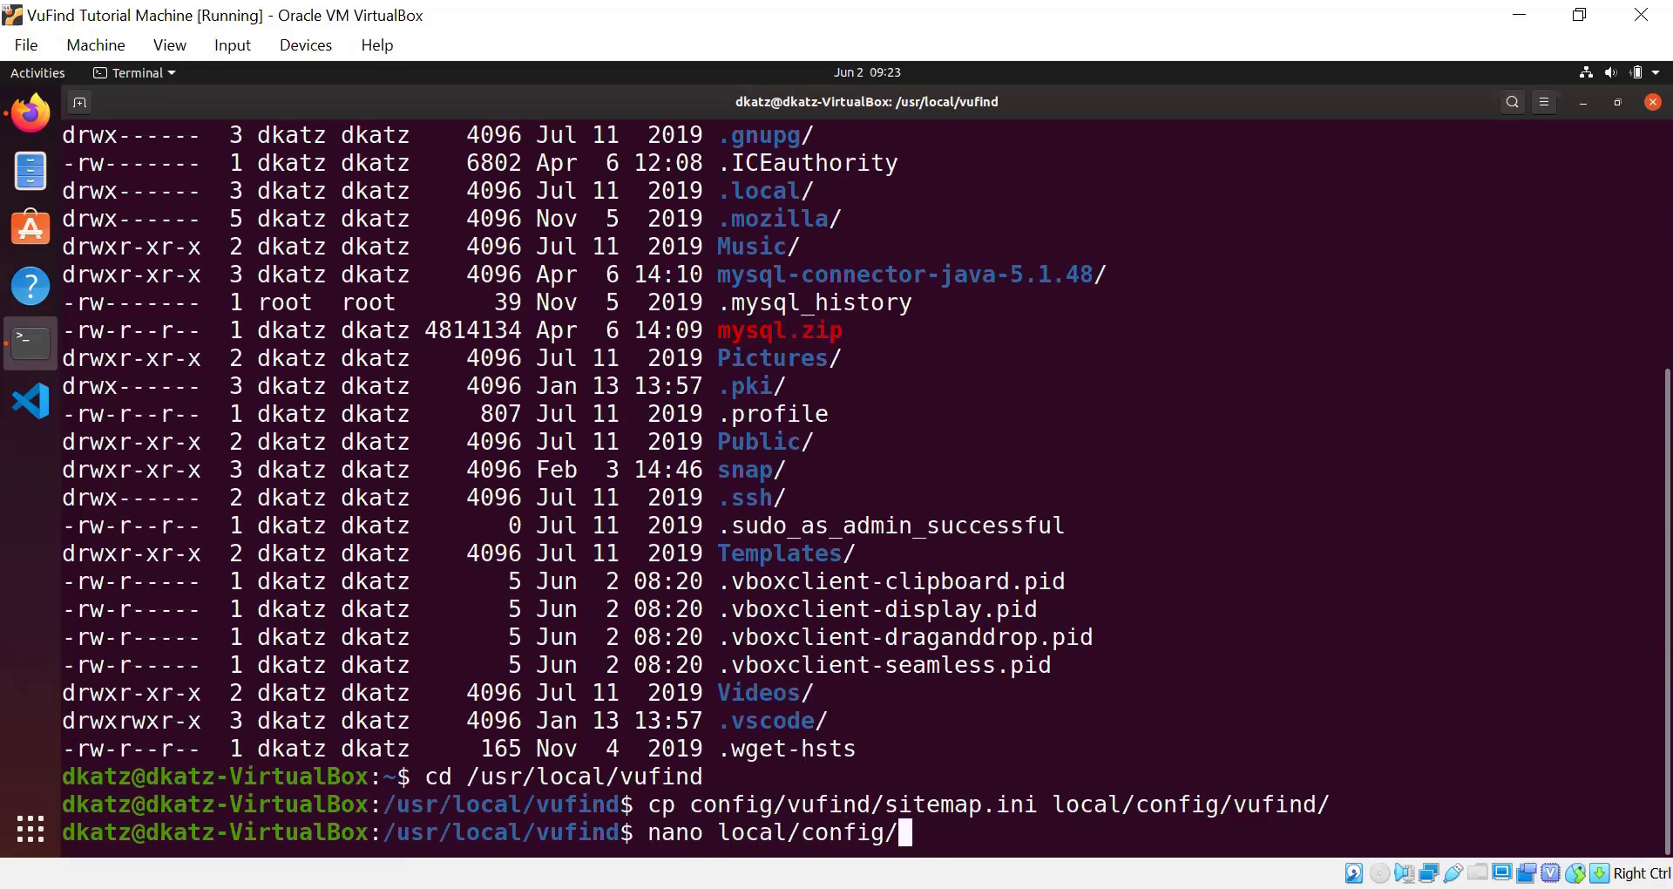
pyautogui.write('sit')
pyautogui.press('Tab')
pyautogui.press('Return')
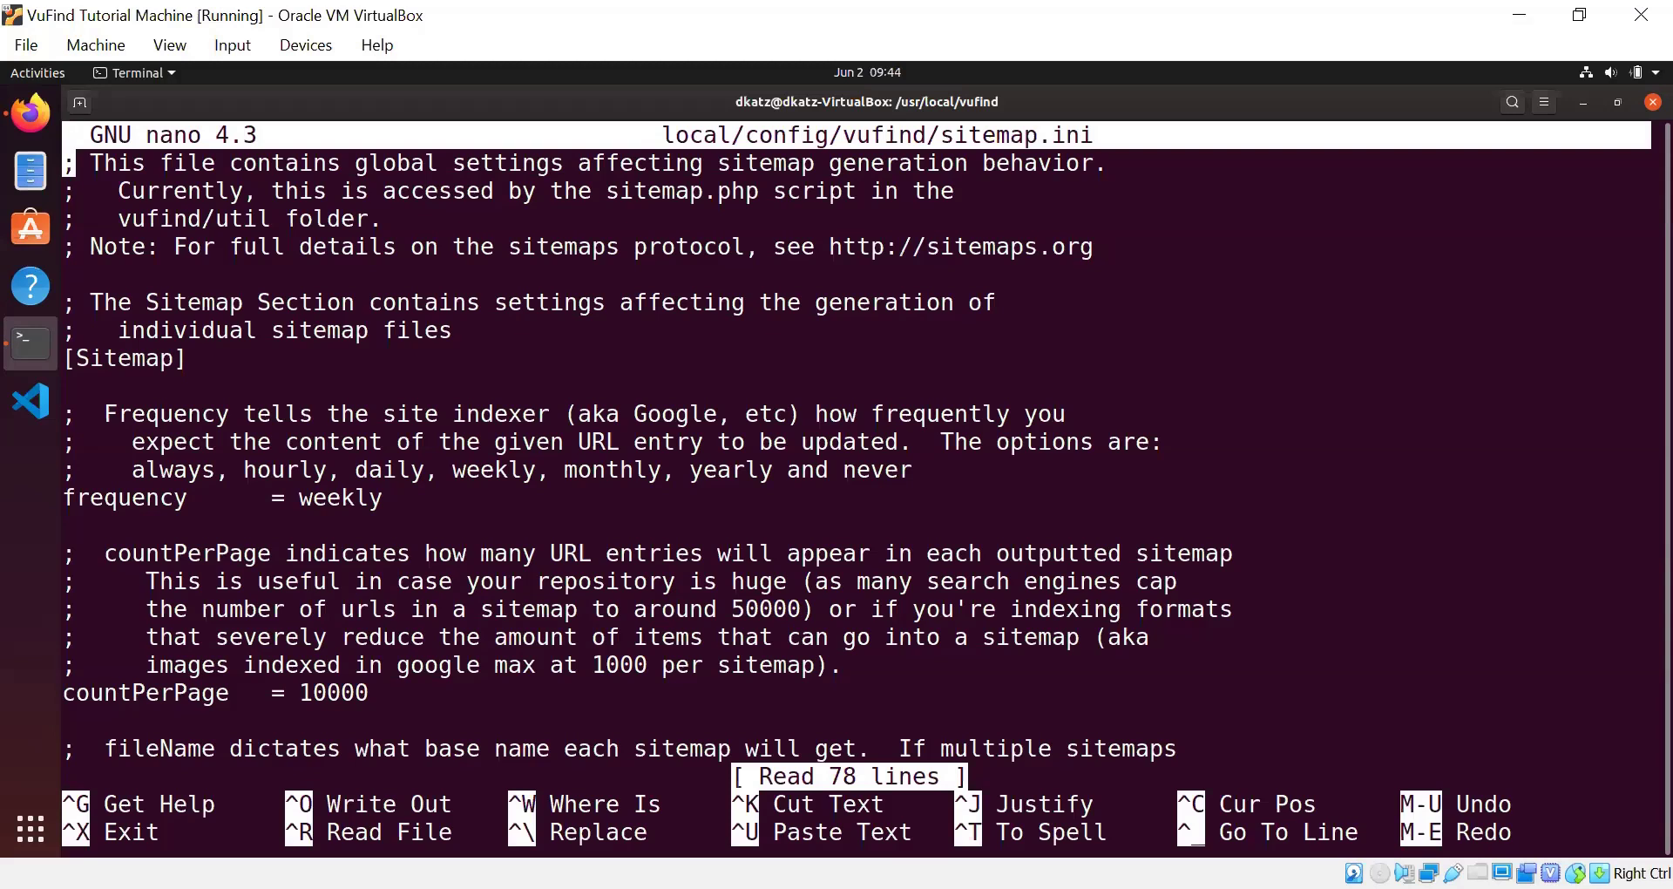
# Step: Read through the Sitemap section's frequency, countPerPage and fileName settings
pyautogui.press('Down')
pyautogui.press('Down')
pyautogui.press('Down')
pyautogui.press('Down')
pyautogui.press('Down')
pyautogui.press('Down')
pyautogui.press('Down')
pyautogui.press('Down')
pyautogui.press('Down')
pyautogui.press('Down')
pyautogui.press('Down')
pyautogui.press('Down')
pyautogui.press('Down')
pyautogui.press('Down')
pyautogui.press('Down')
pyautogui.press('Down')
pyautogui.press('Down')
pyautogui.press('Down')
pyautogui.press('Down')
pyautogui.press('Down')
pyautogui.press('Down')
pyautogui.press('Down')
pyautogui.press('Down')
pyautogui.press('Down')
pyautogui.press('Down')
pyautogui.press('Down')
pyautogui.press('Down')
pyautogui.press('Down')
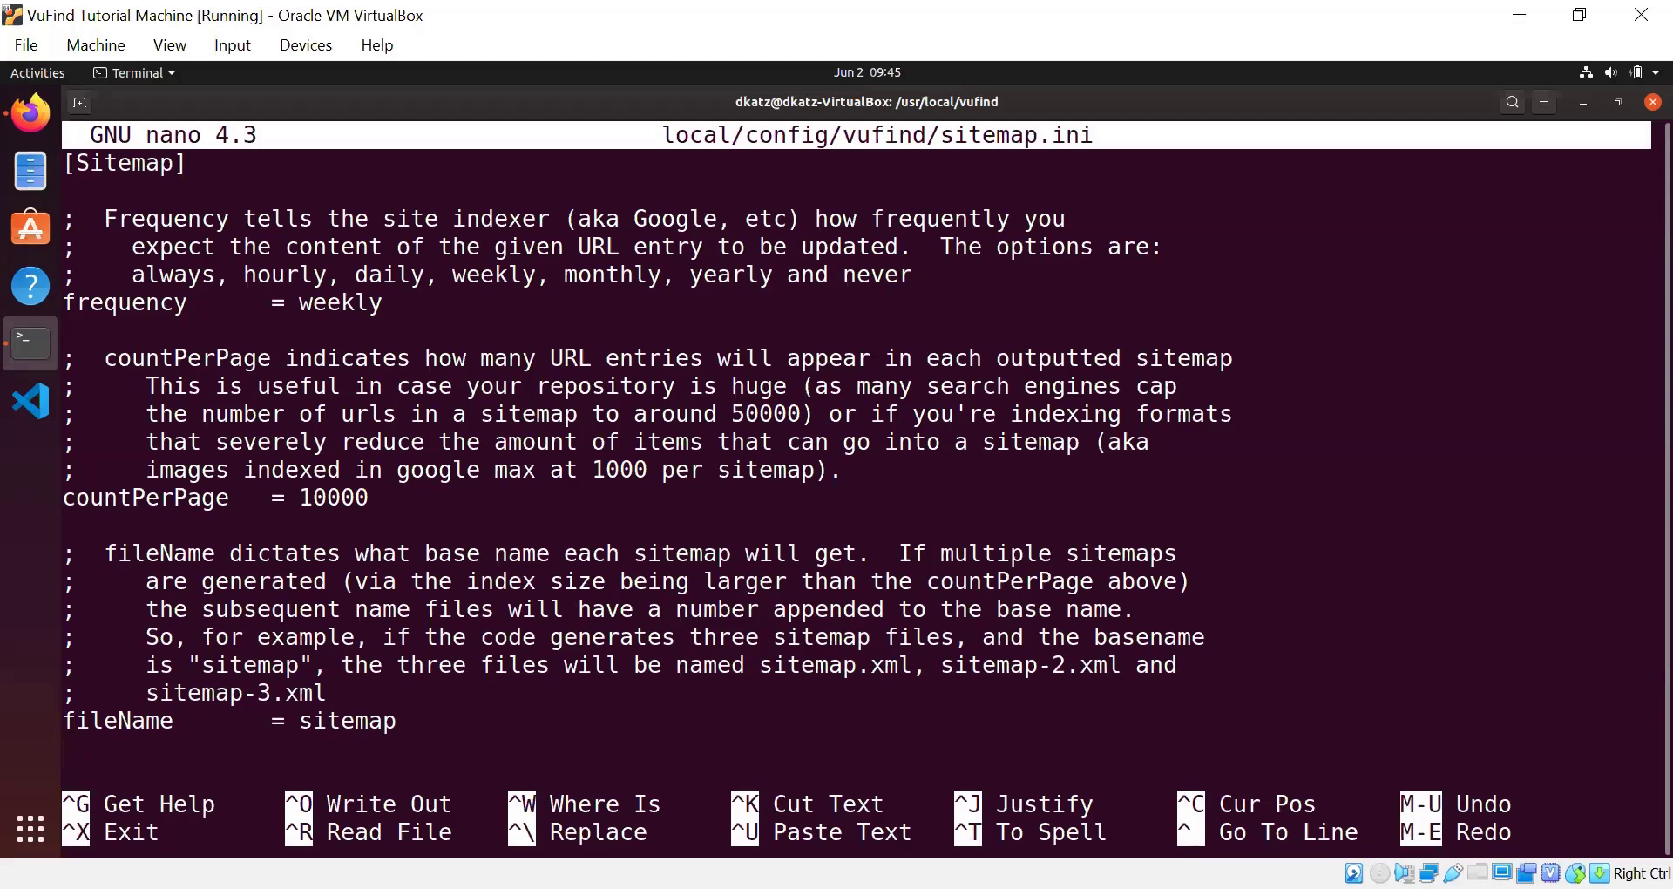
# Step: Prefix the fileName value with "vufind-" so that it reads vufind-sitemap
pyautogui.click(401, 720)
pyautogui.press('Left')
pyautogui.press('Left')
pyautogui.press('Left')
pyautogui.press('Left')
pyautogui.press('Left')
pyautogui.press('Left')
pyautogui.press('Left')
pyautogui.write('vufind-')
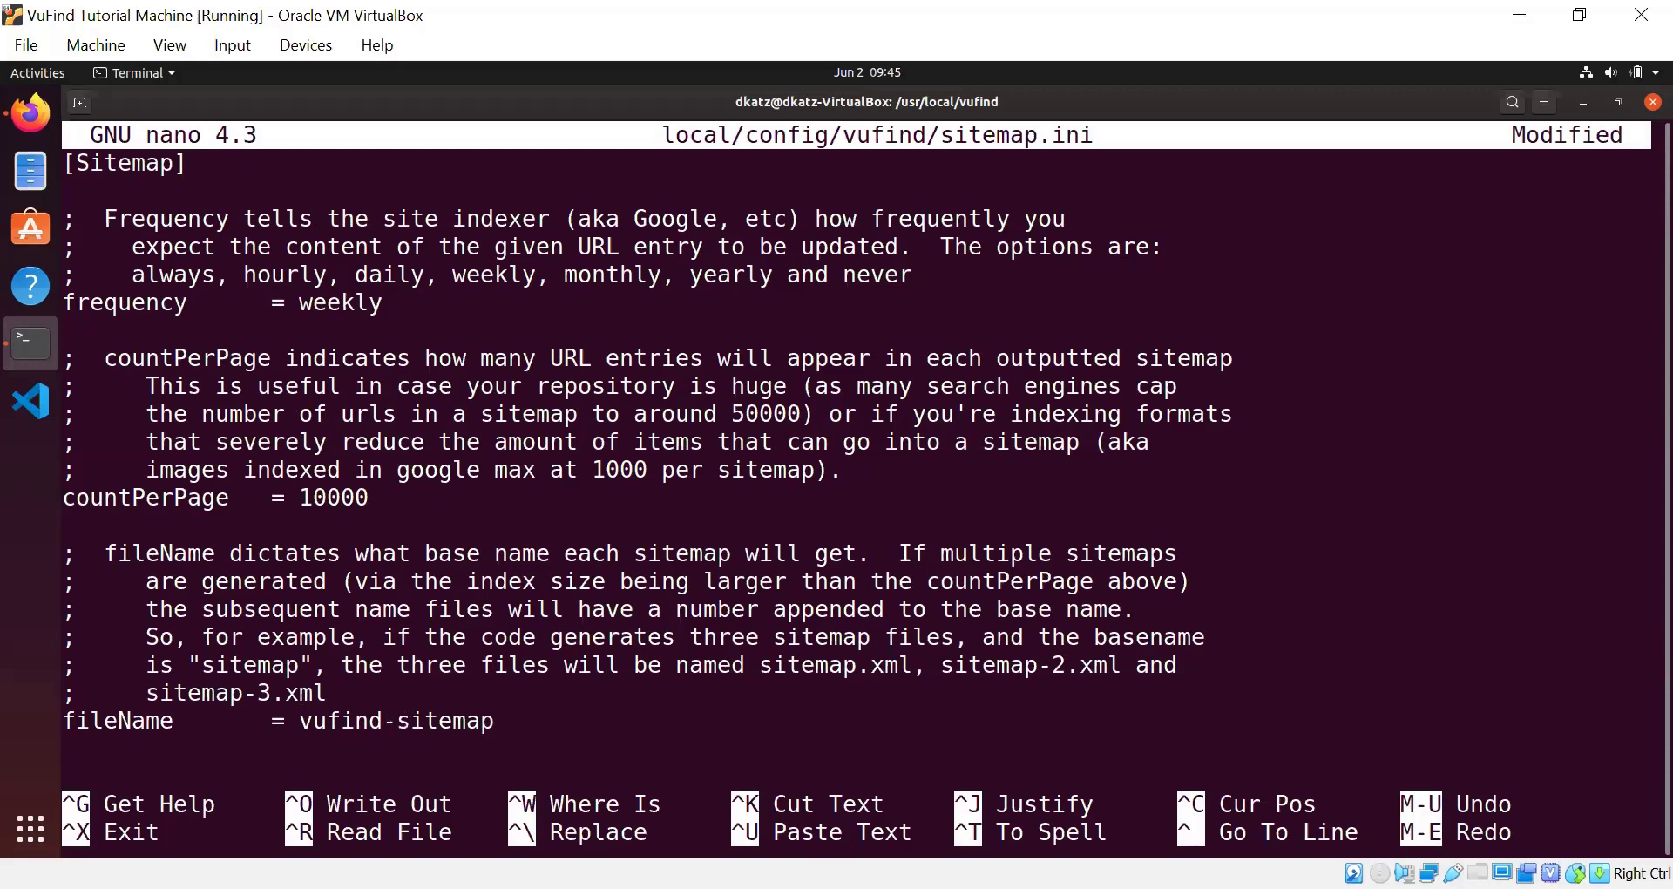
# Step: Set fileLocation to /var/www/html
pyautogui.click(68, 748)
pyautogui.press('Down')
pyautogui.press('Down')
pyautogui.press('Down')
pyautogui.press('Down')
pyautogui.press('Down')
pyautogui.press('Down')
pyautogui.press('Down')
pyautogui.press('Down')
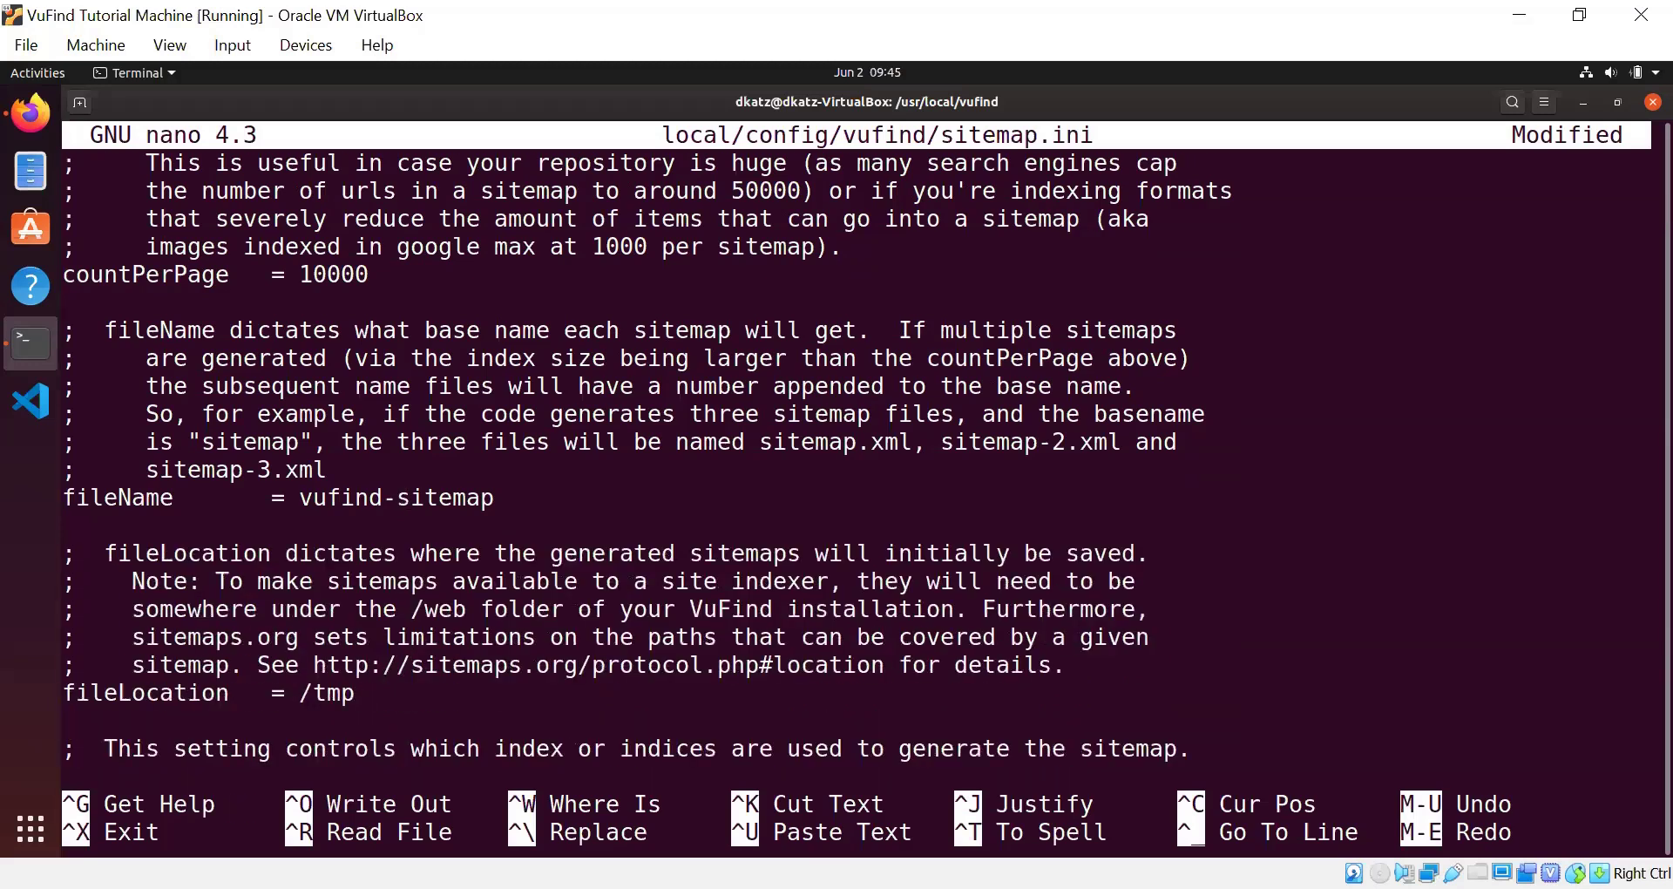
pyautogui.click(360, 693)
pyautogui.press('BackSpace')
pyautogui.press('BackSpace')
pyautogui.press('BackSpace')
pyautogui.write('var/www/hh')
pyautogui.press('BackSpace')
pyautogui.write('tml')
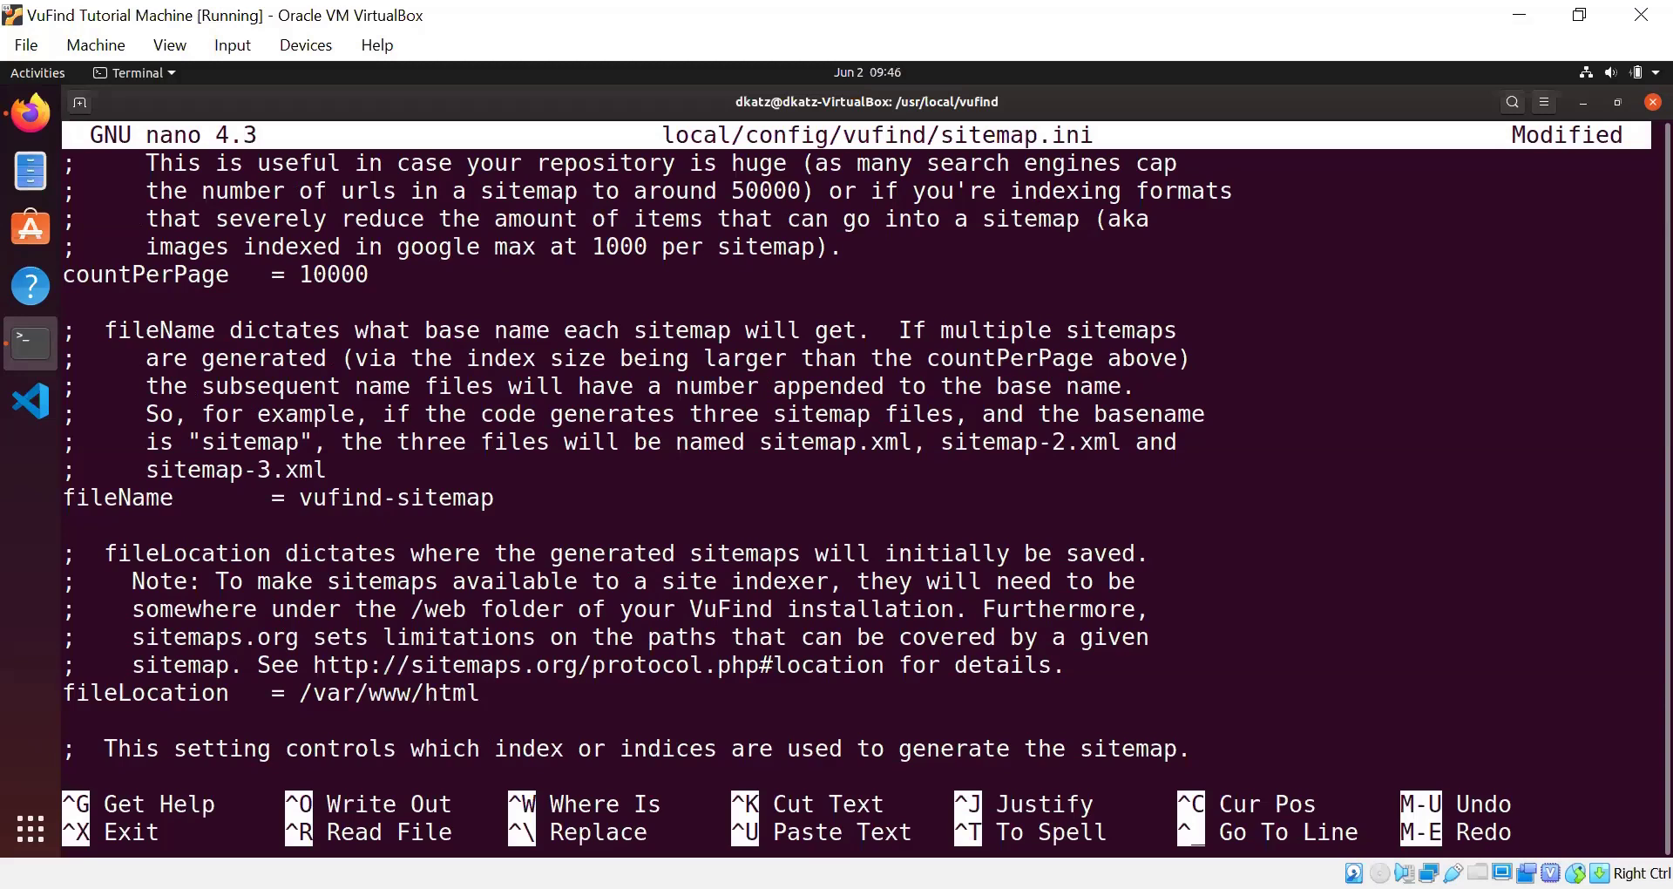
# Step: Examine the index[] and retrievalMode settings and their explanatory comments
pyautogui.press('Down')
pyautogui.press('Down')
pyautogui.press('Down')
pyautogui.press('Down')
pyautogui.press('Down')
pyautogui.press('Down')
pyautogui.press('Down')
pyautogui.press('Down')
pyautogui.press('Down')
pyautogui.press('Down')
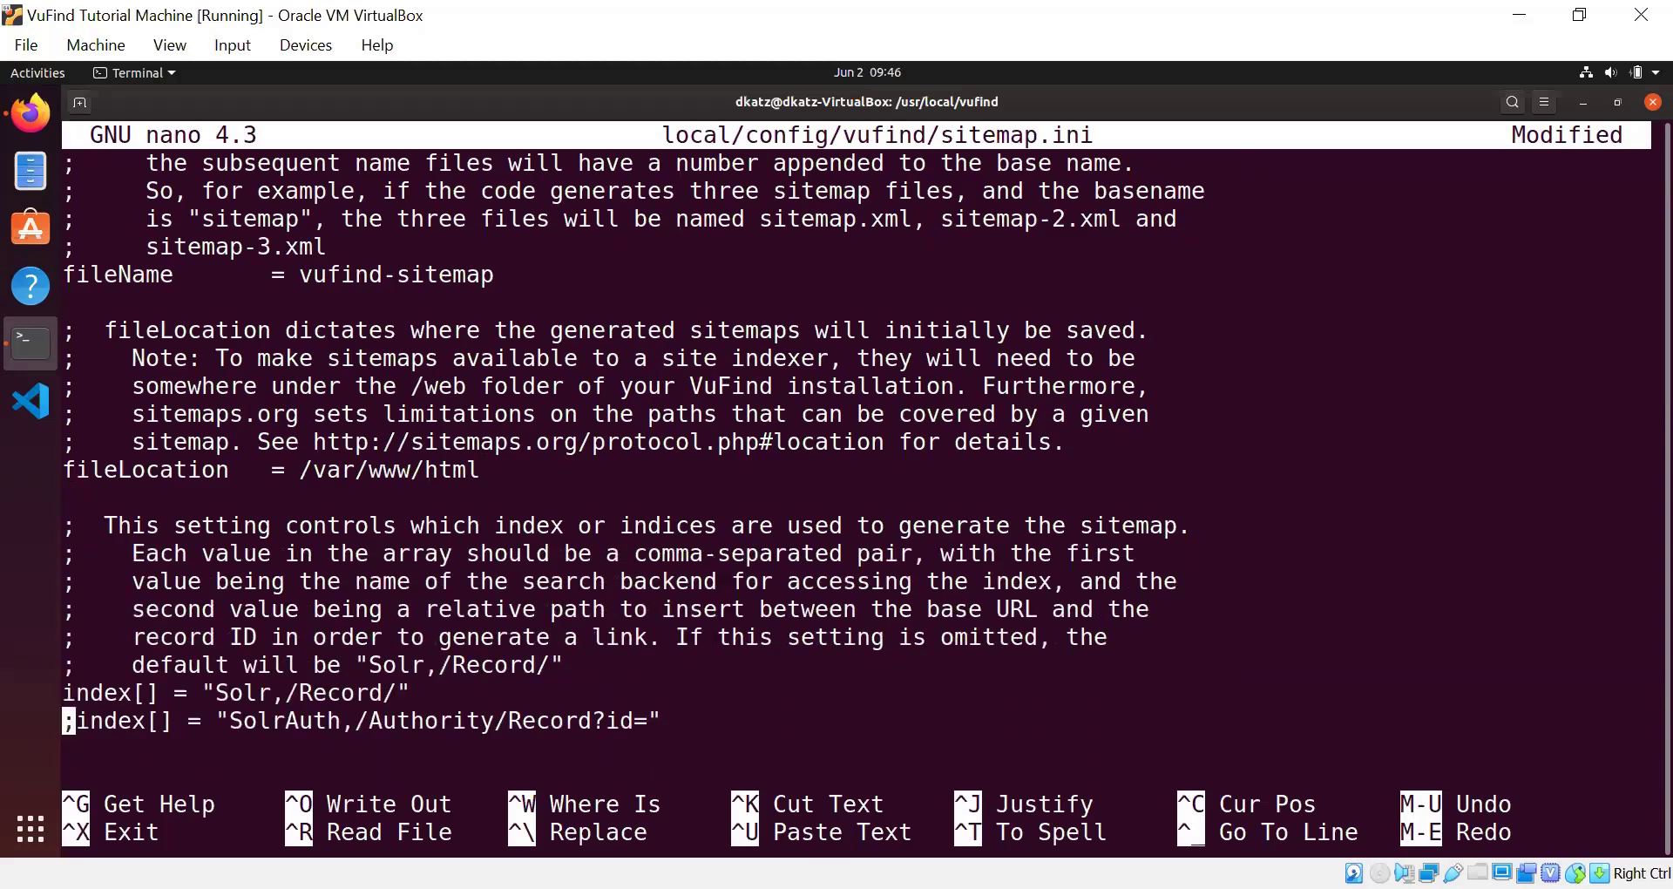
pyautogui.press('Down')
pyautogui.press('Down')
pyautogui.press('Down')
pyautogui.press('Down')
pyautogui.press('Down')
pyautogui.press('Down')
pyautogui.press('Down')
pyautogui.press('Down')
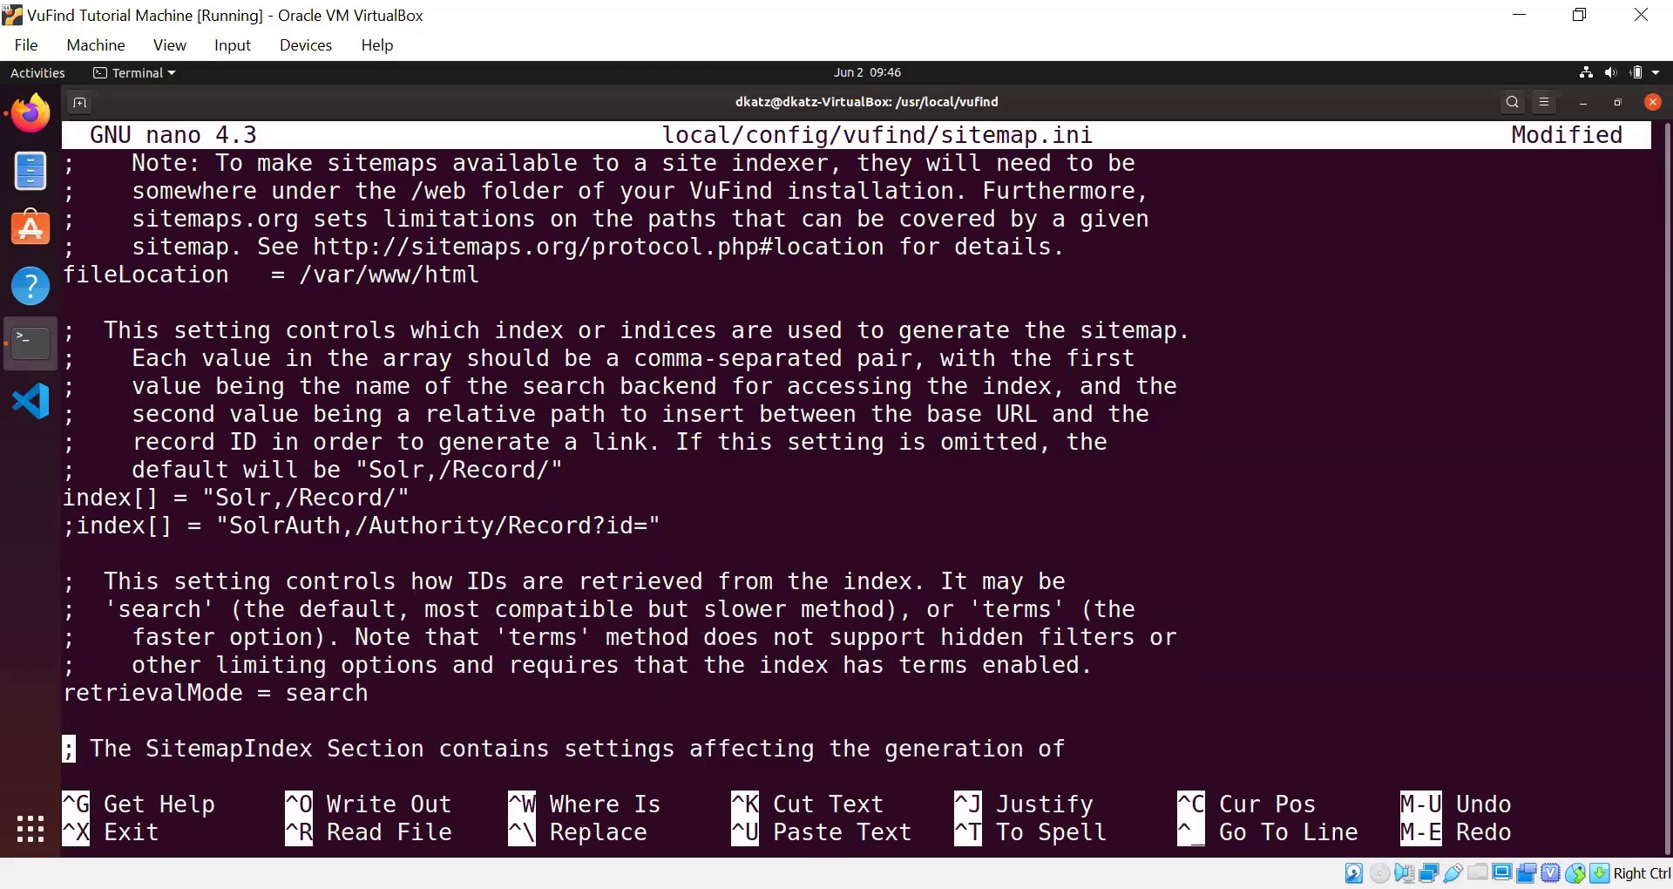
pyautogui.press('Down')
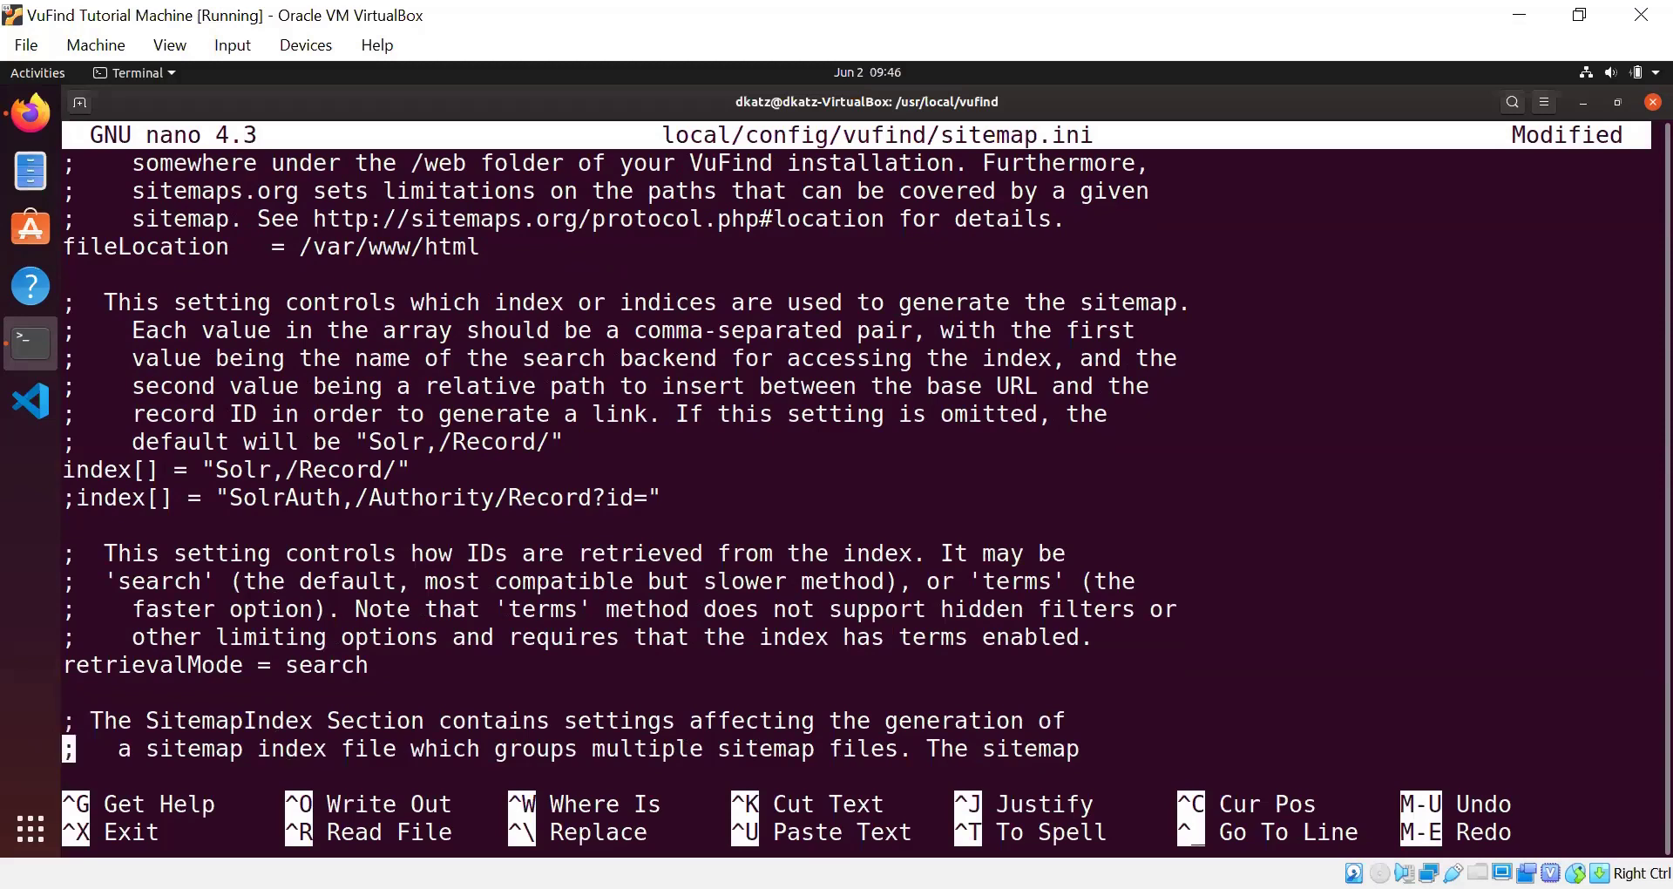
pyautogui.press('Down')
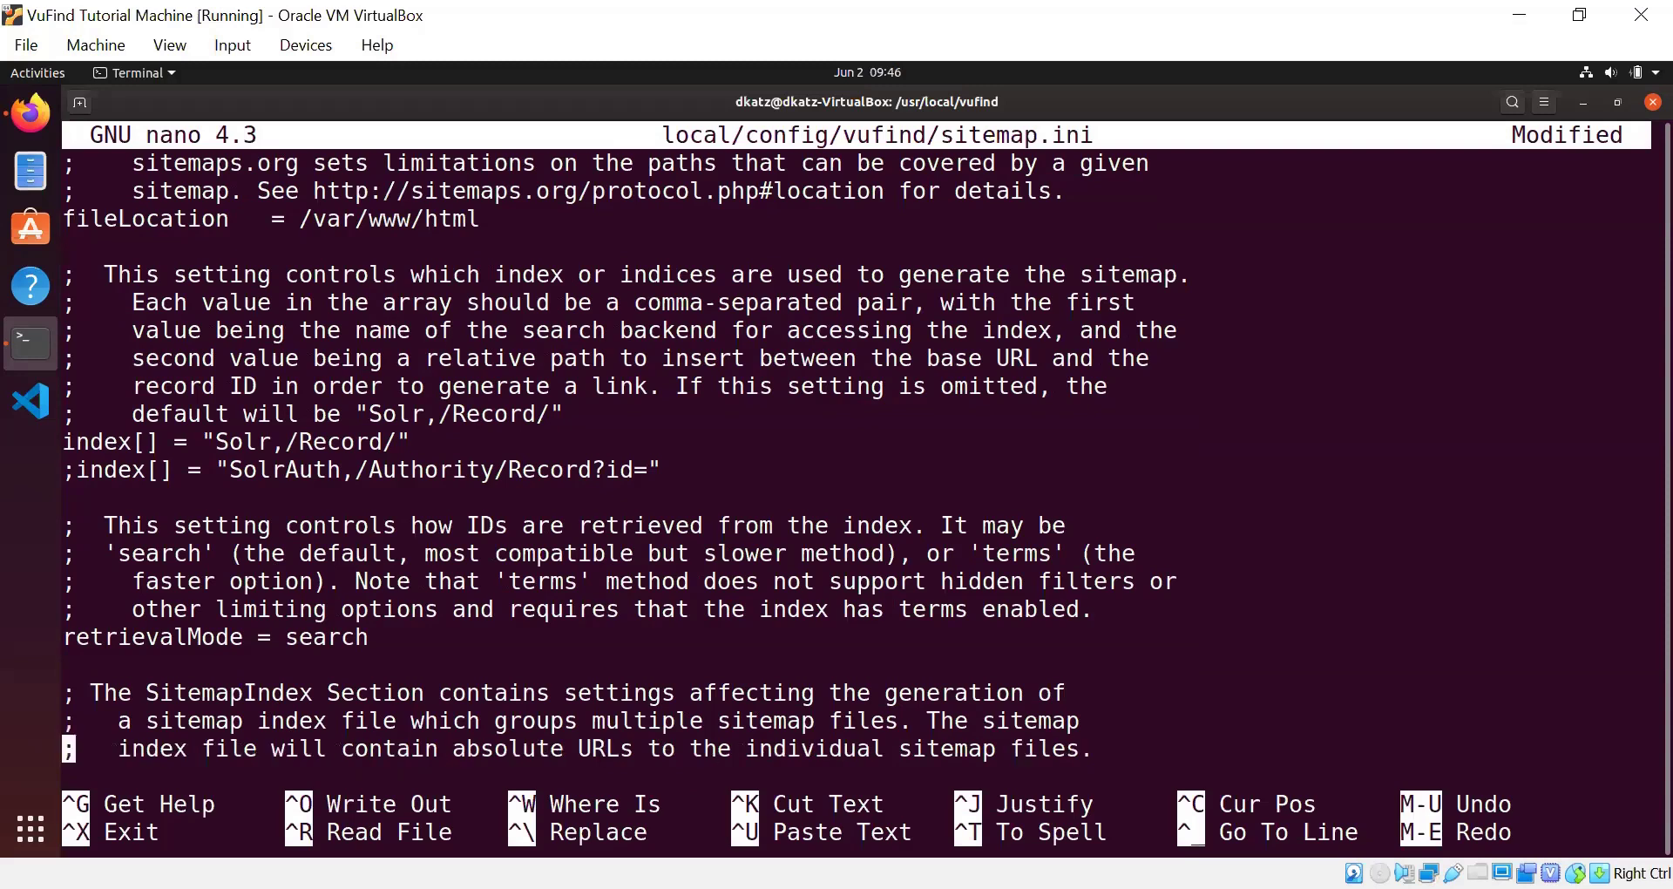
pyautogui.press('Down')
pyautogui.press('Down')
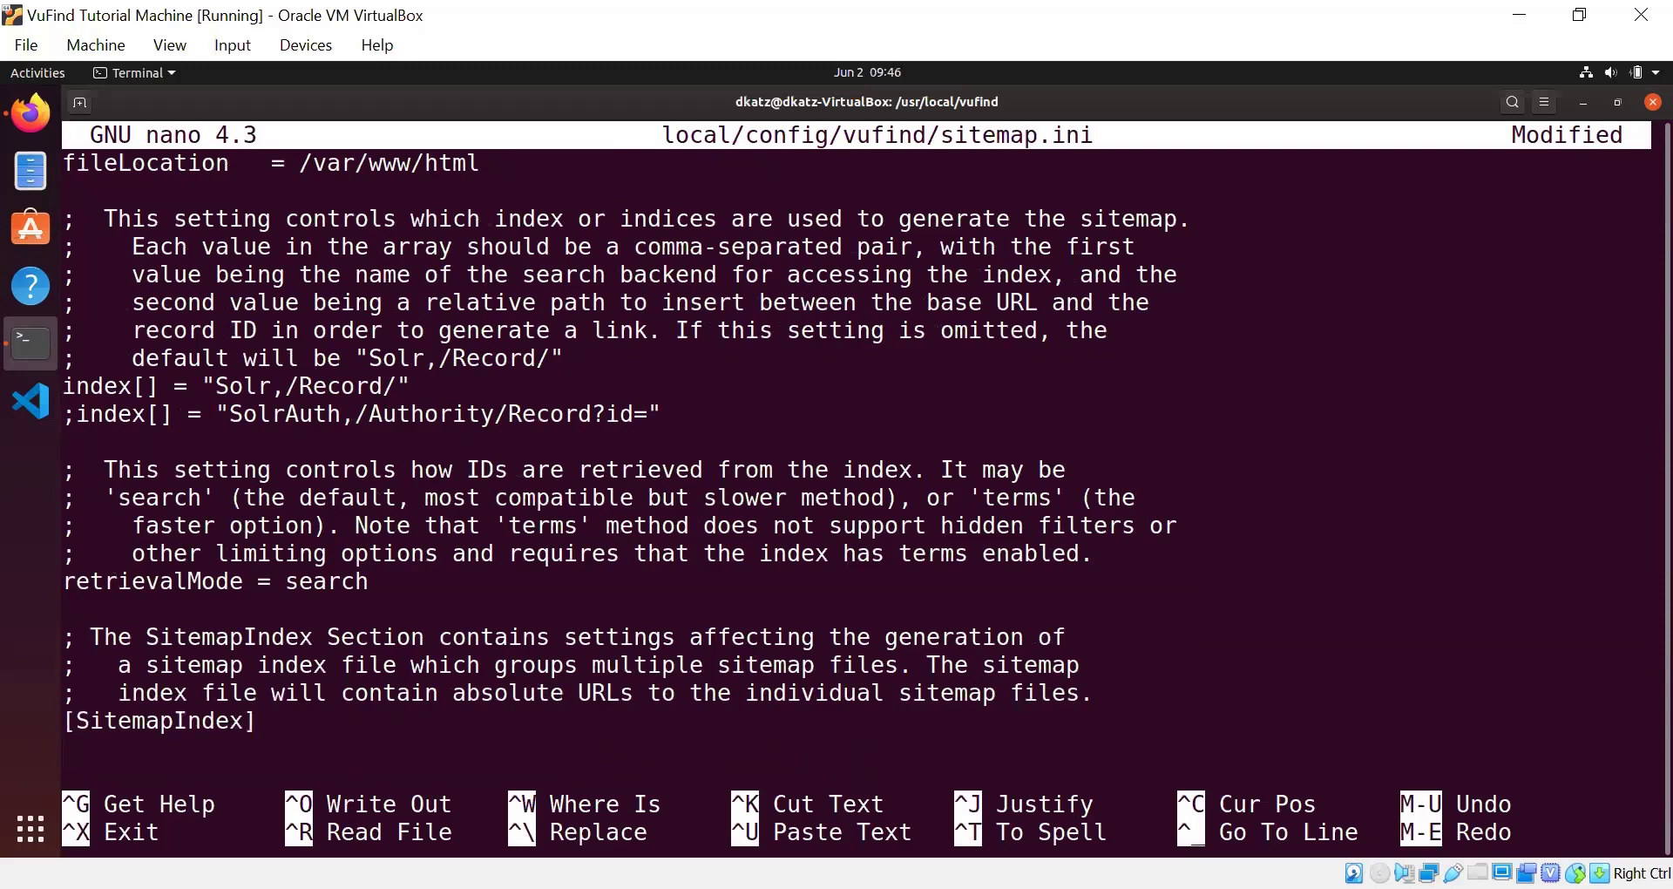
pyautogui.press('Down')
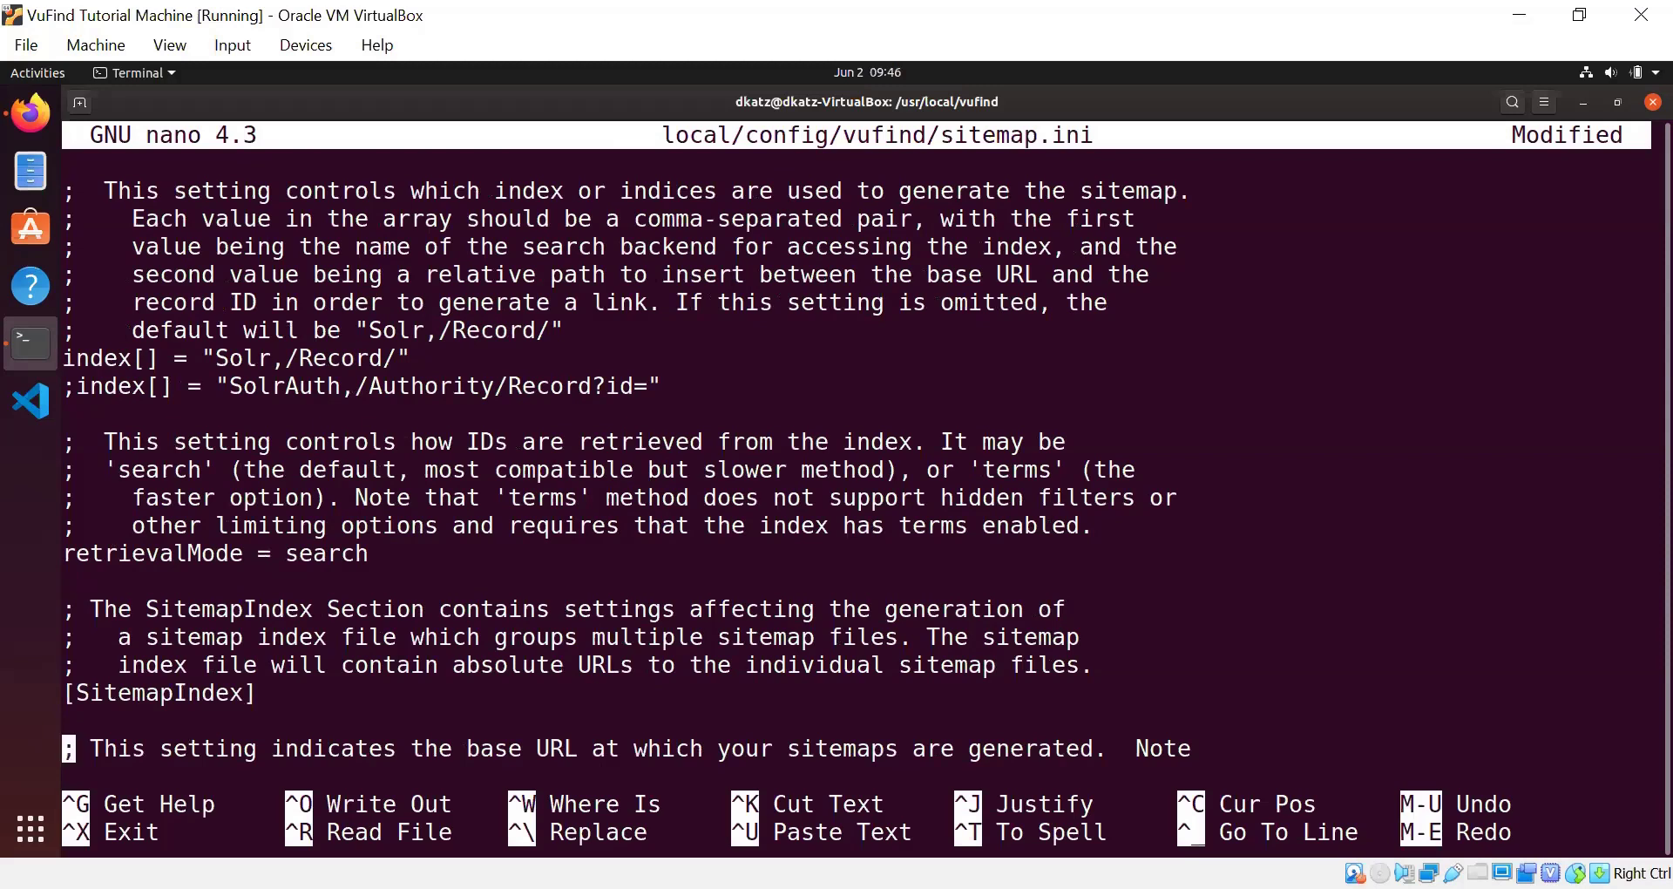
pyautogui.press('Up')
pyautogui.press('Down')
pyautogui.press('Down')
pyautogui.press('Down')
pyautogui.press('Down')
pyautogui.press('Down')
pyautogui.press('Down')
pyautogui.press('Down')
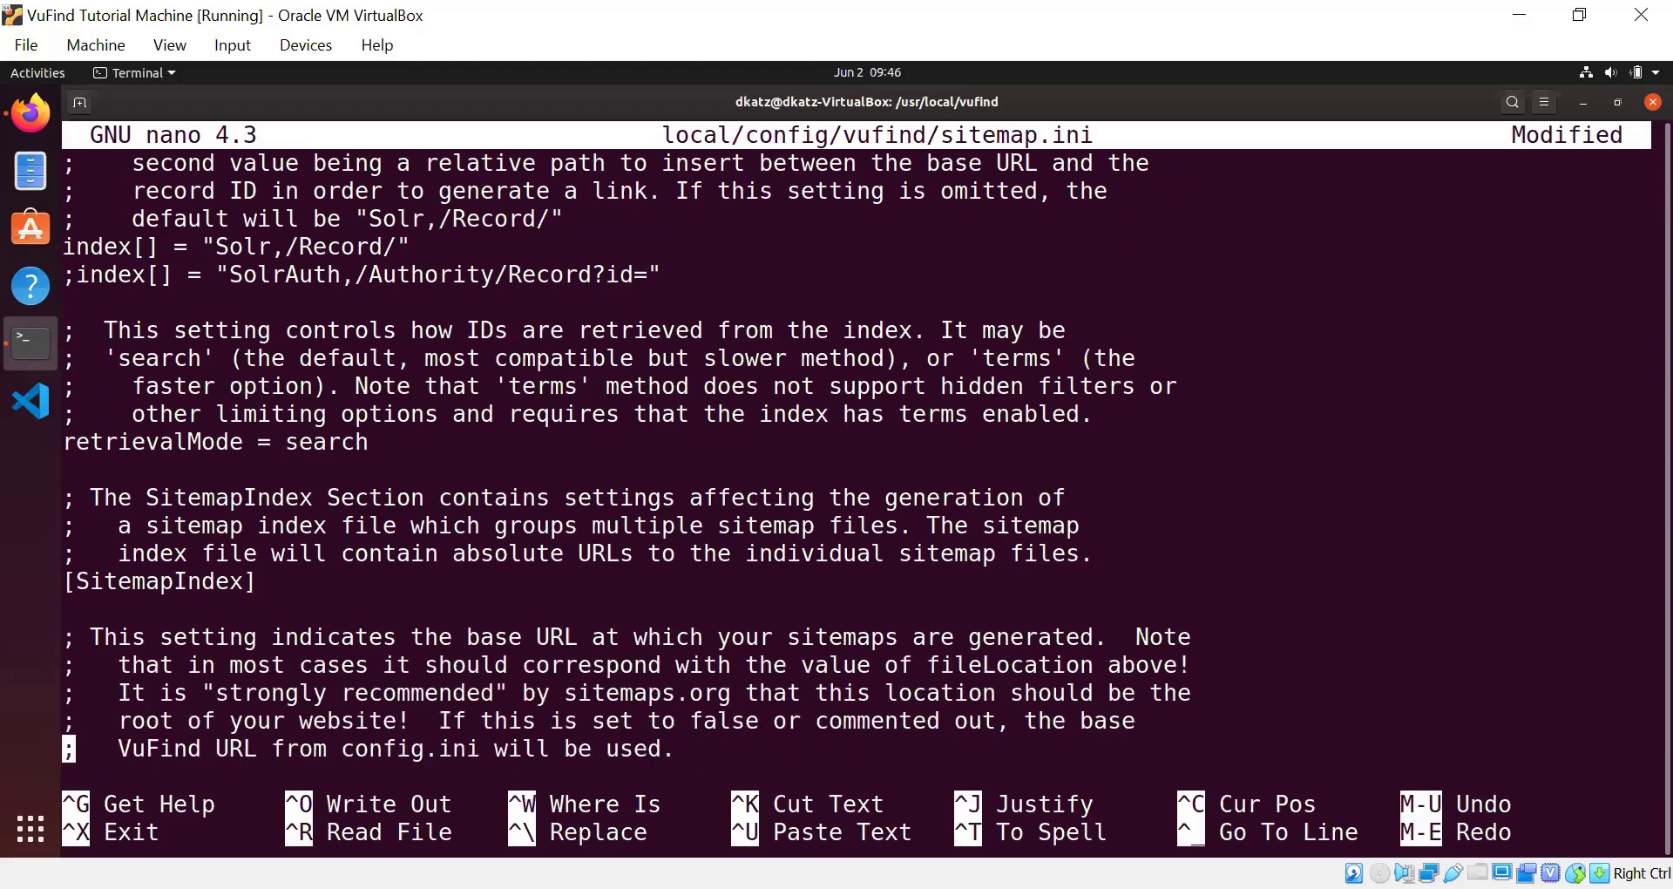
pyautogui.press('Left')
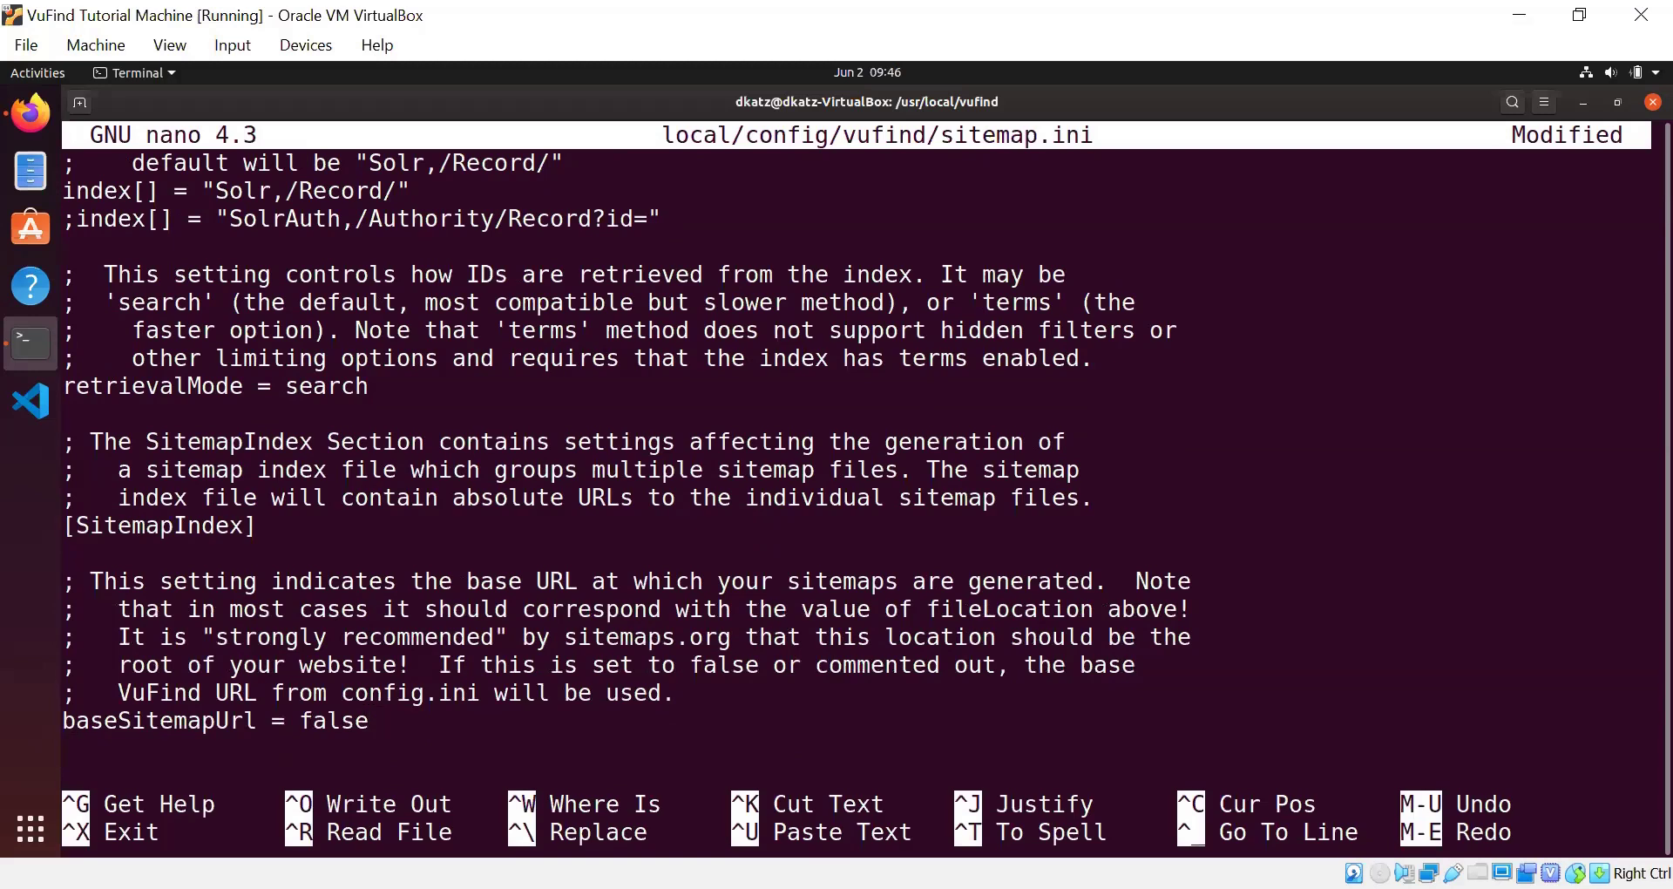
pyautogui.press('BackSpace')
pyautogui.press('BackSpace')
pyautogui.press('BackSpace')
pyautogui.press('BackSpace')
pyautogui.press('BackSpace')
pyautogui.write('http://localhost')
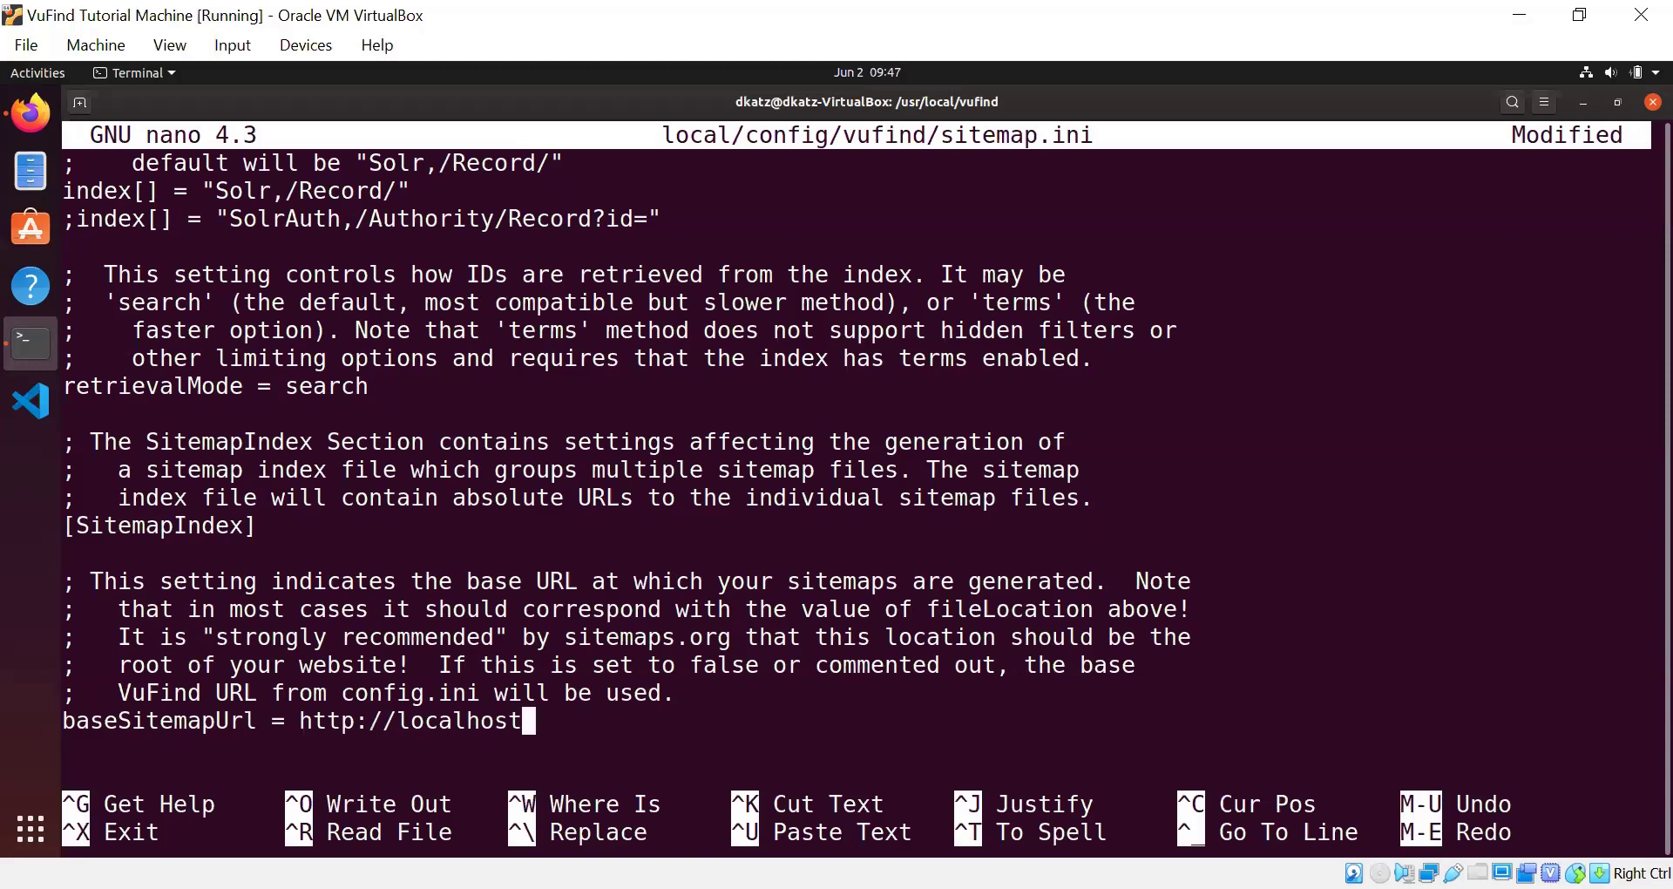
# Step: Examine the indexFileName setting and its explanatory comments below baseSitemapUrl
pyautogui.press('Down')
pyautogui.press('Down')
pyautogui.press('Down')
pyautogui.press('Down')
pyautogui.press('Down')
pyautogui.press('Down')
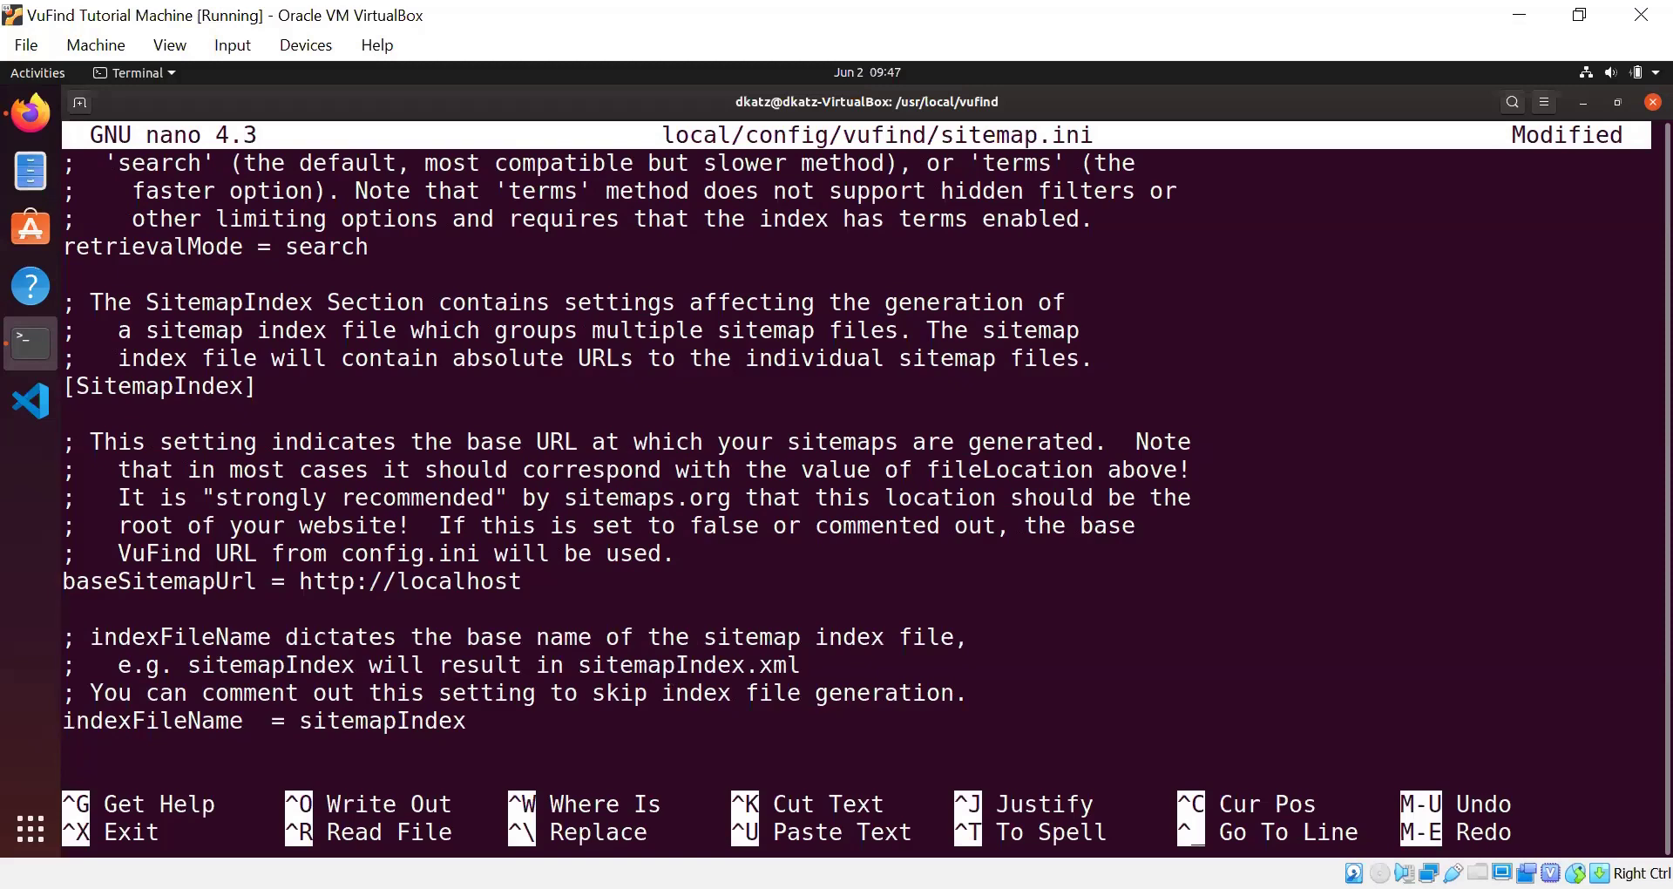
pyautogui.press('Down')
pyautogui.press('Down')
pyautogui.press('Down')
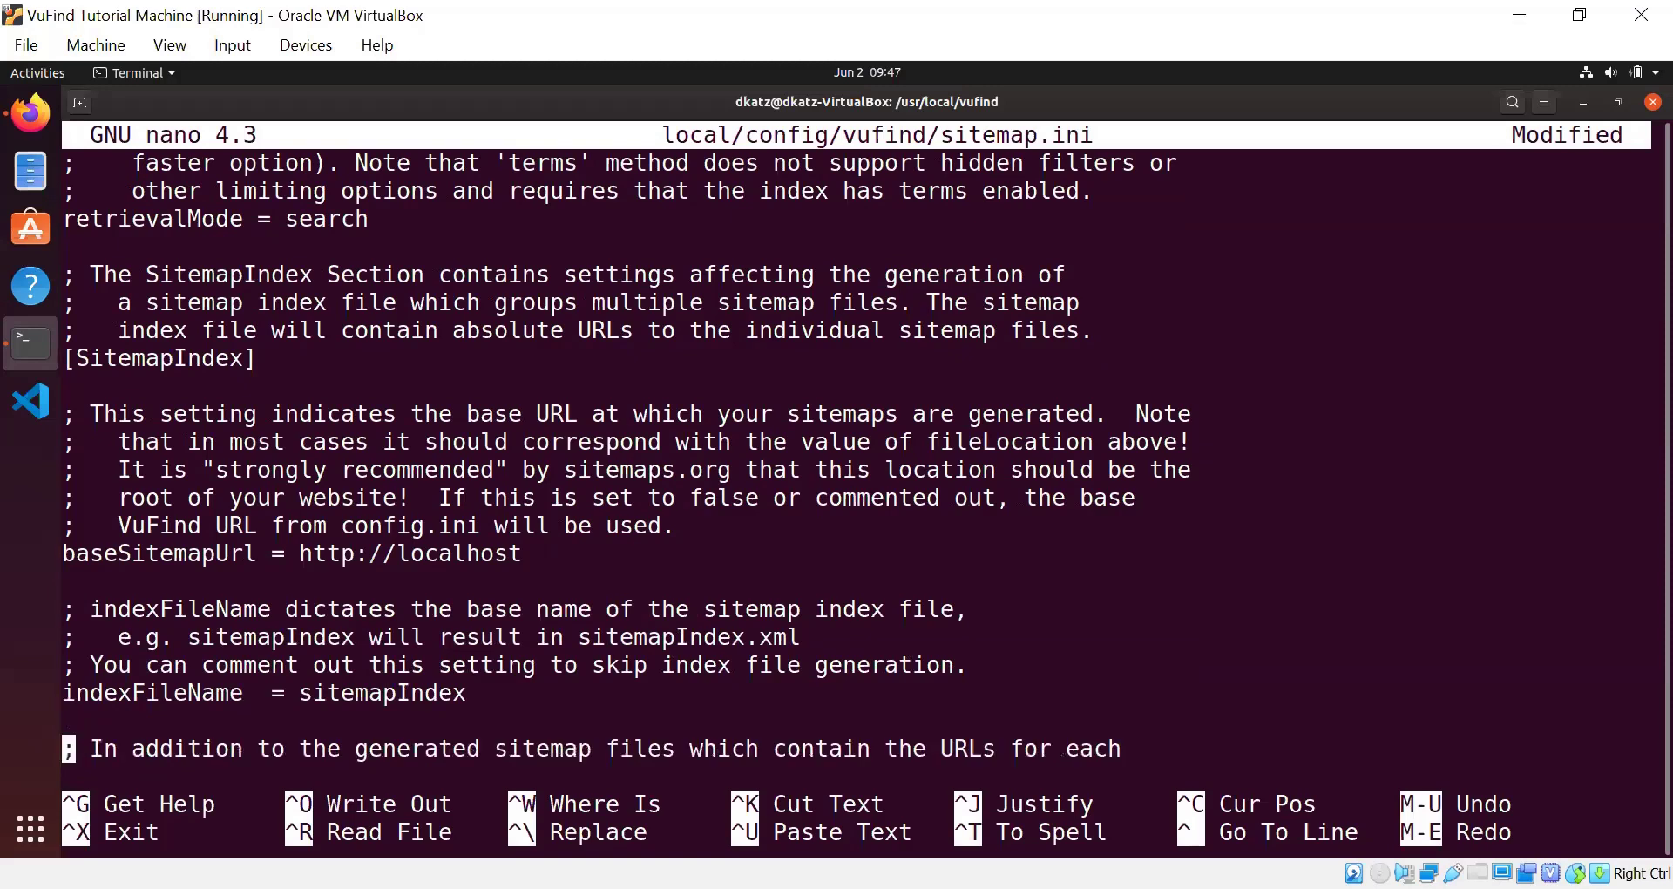
# Step: Set baseSitemapFileName to sitemap and save sitemap.ini
pyautogui.press('Down')
pyautogui.press('Down')
pyautogui.press('Down')
pyautogui.press('Down')
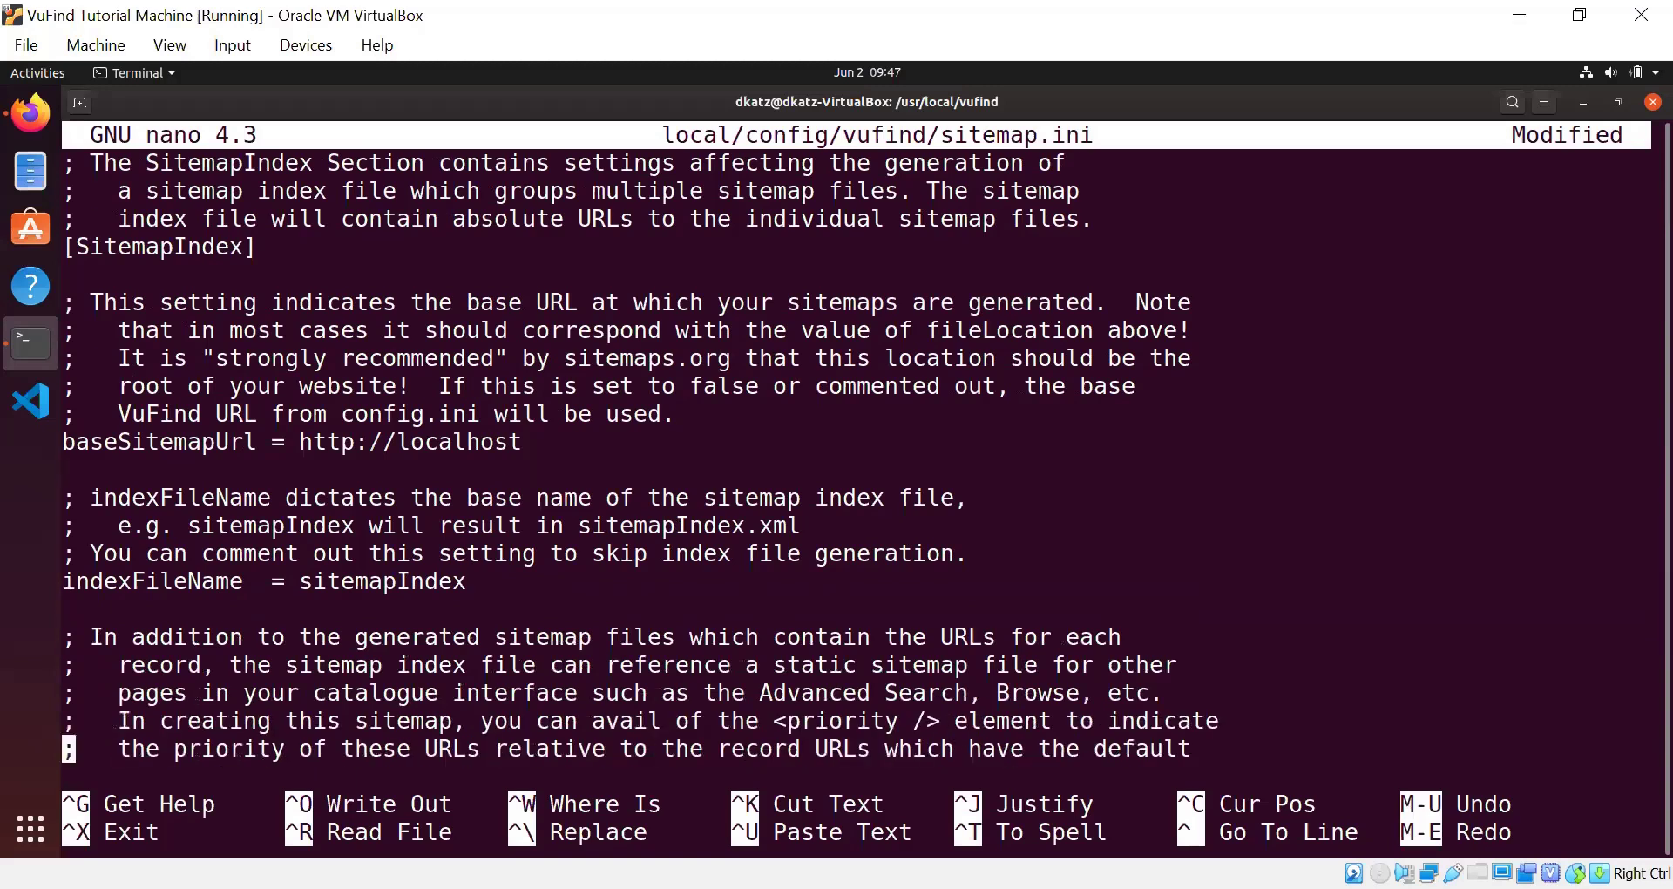
pyautogui.press('Down')
pyautogui.press('Down')
pyautogui.press('Down')
pyautogui.press('Down')
pyautogui.press('Down')
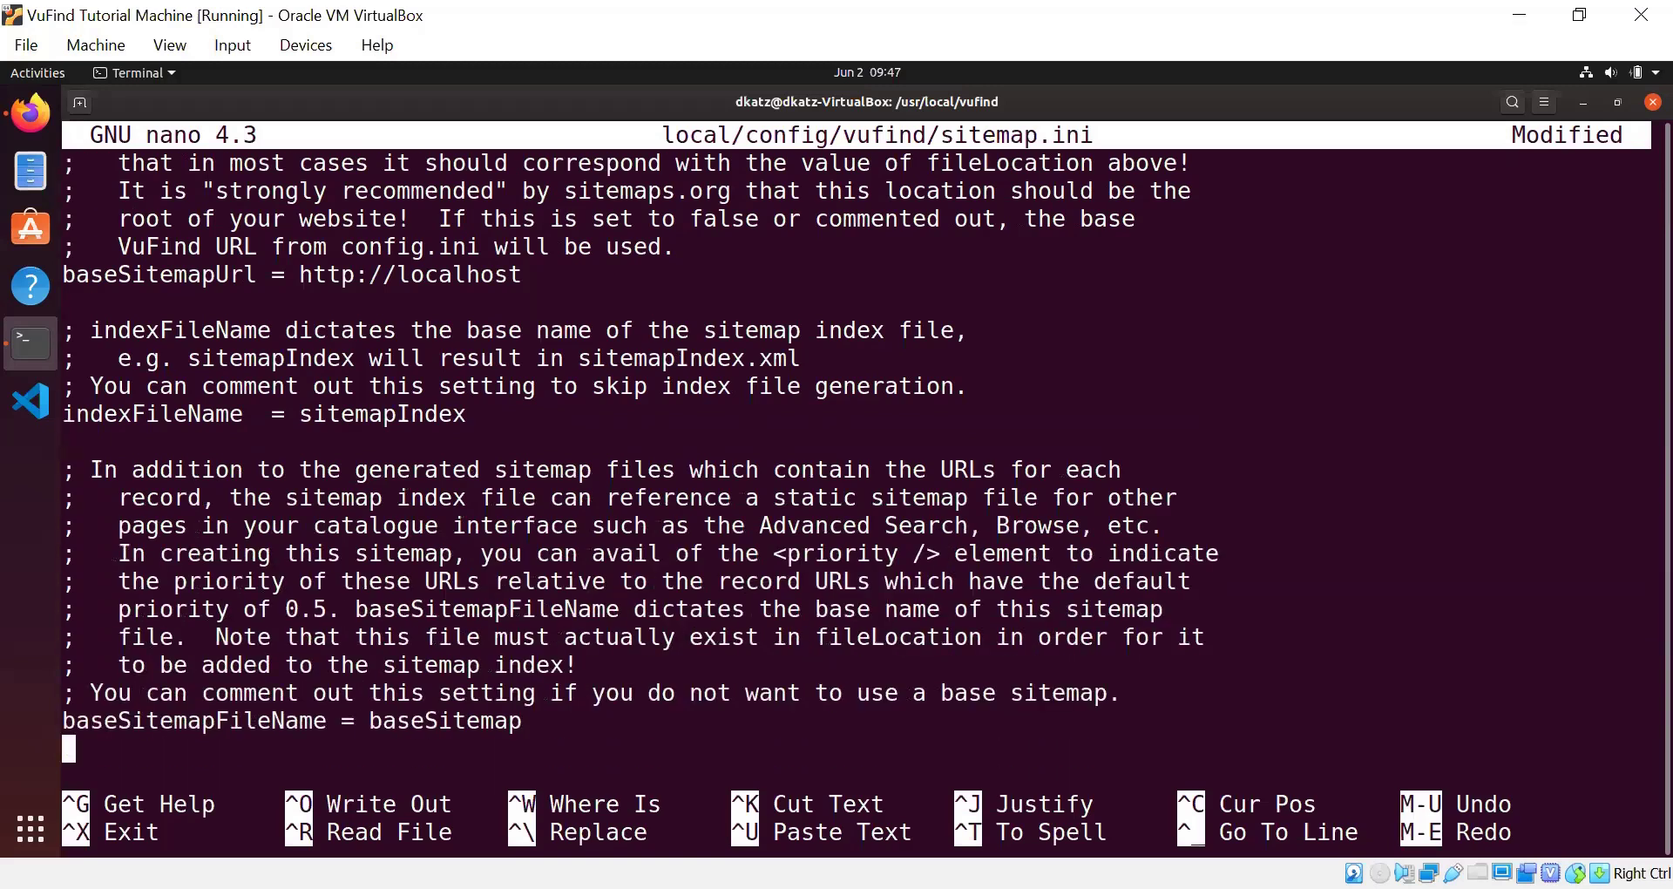
pyautogui.press('Up')
pyautogui.press('Left')
pyautogui.press('Left')
pyautogui.press('Left')
pyautogui.press('Left')
pyautogui.press('Left')
pyautogui.press('Left')
pyautogui.press('BackSpace')
pyautogui.press('BackSpace')
pyautogui.press('BackSpace')
pyautogui.press('BackSpace')
pyautogui.press('BackSpace')
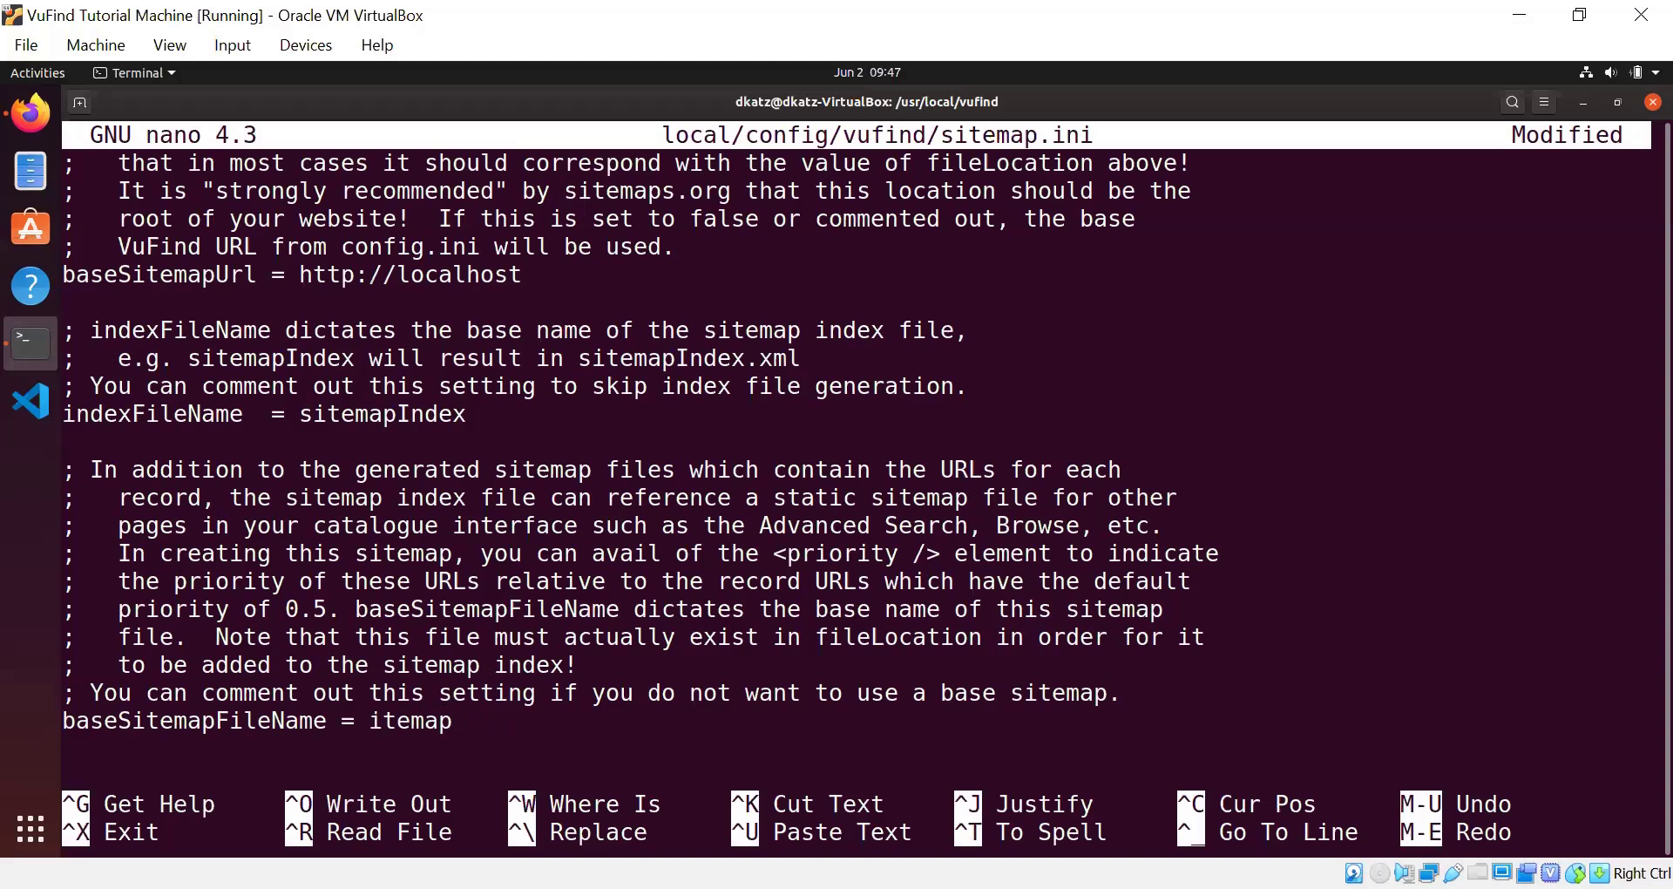
pyautogui.write('s')
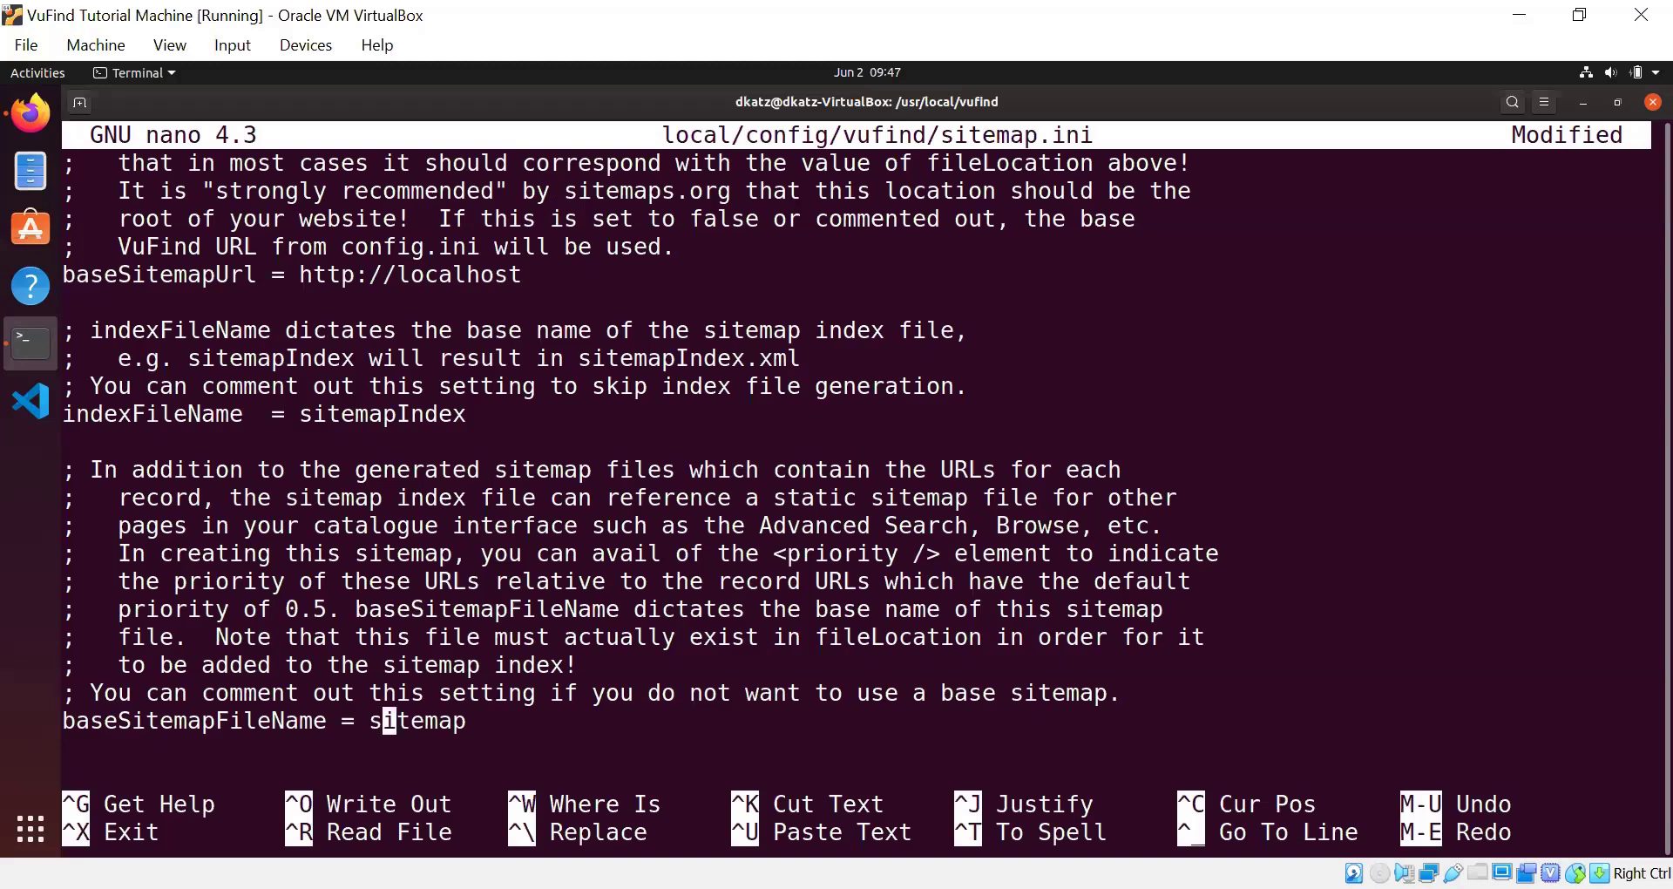
pyautogui.hotkey('ctrl', 'o')
pyautogui.press('Return')
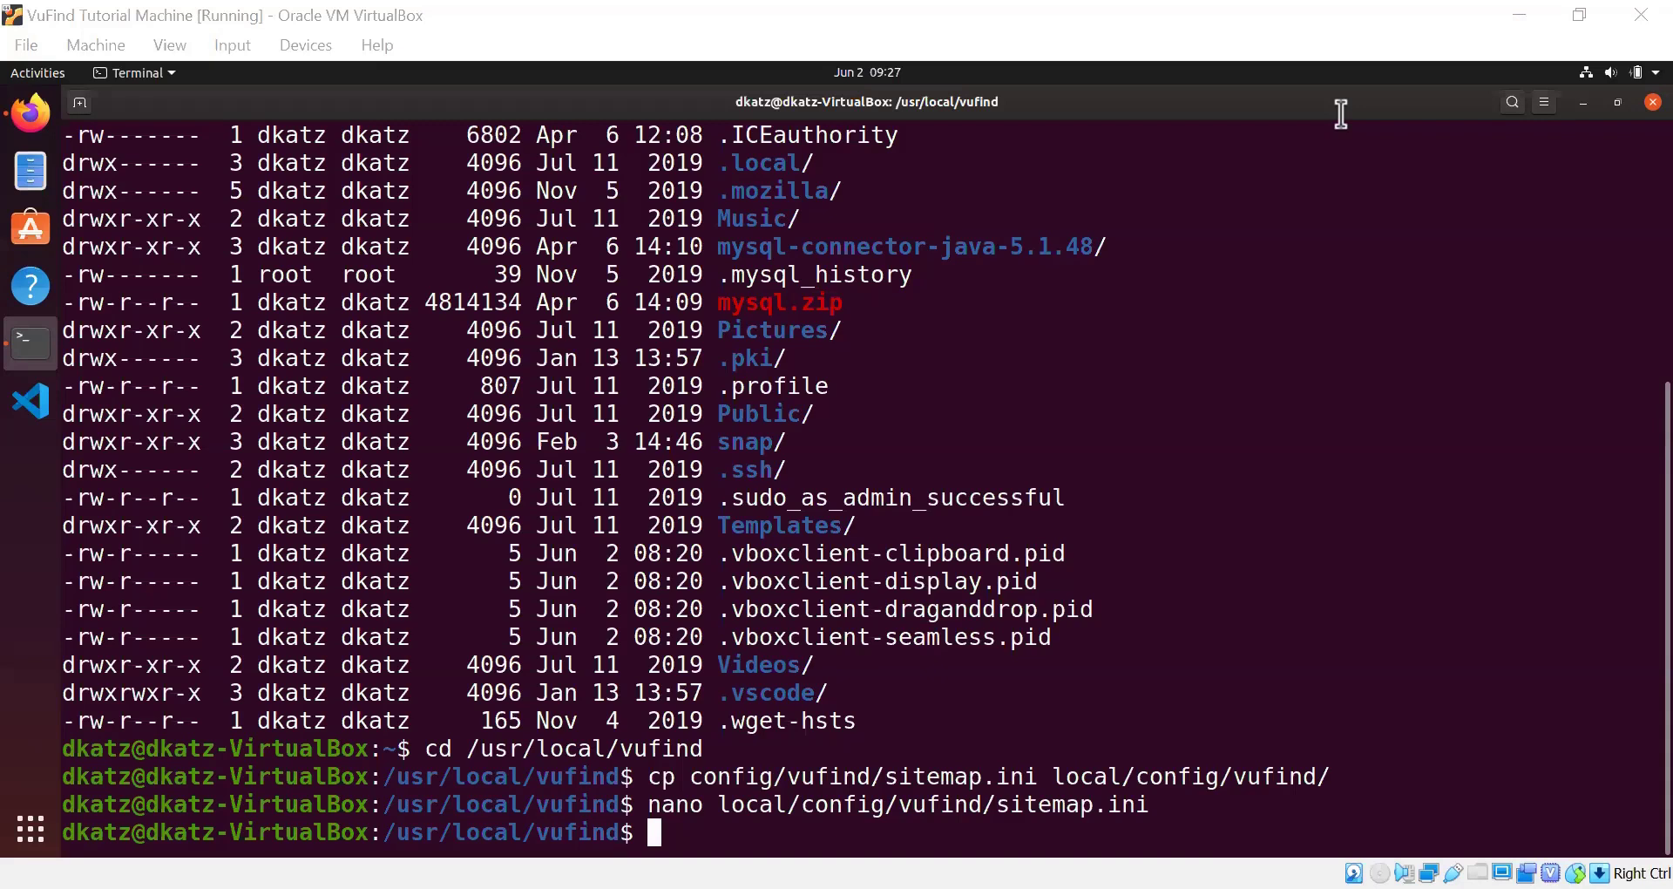
# Step: Use sudo chown to make the current user account the owner of /var/www/html, authenticating with the account password
pyautogui.write('sudo ')
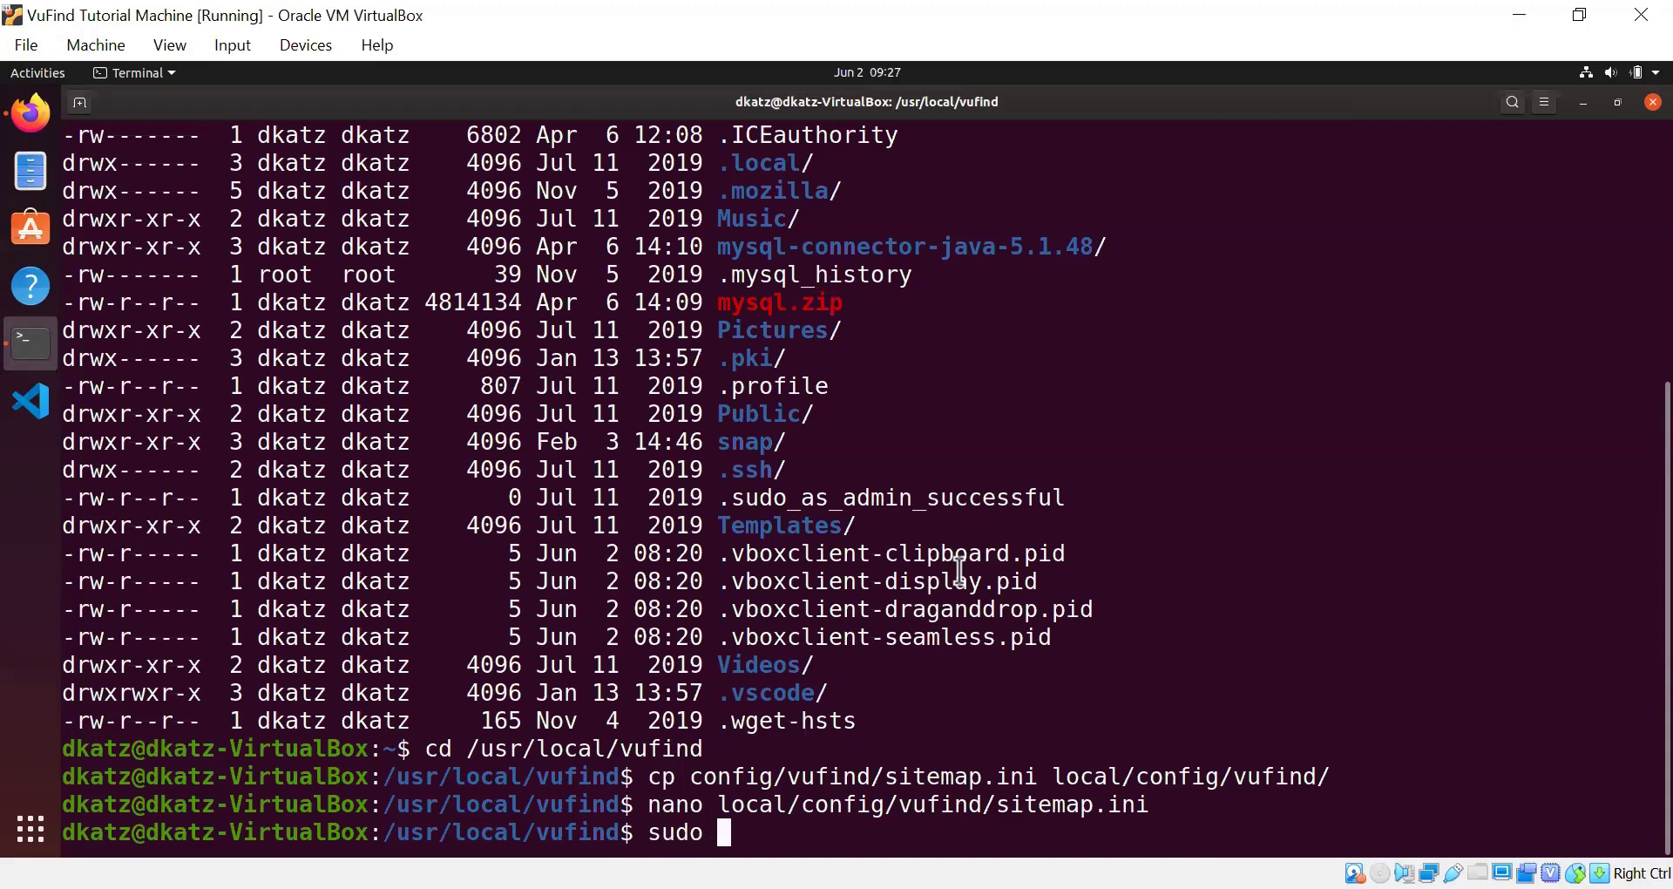
pyautogui.write('chown dkatz /va')
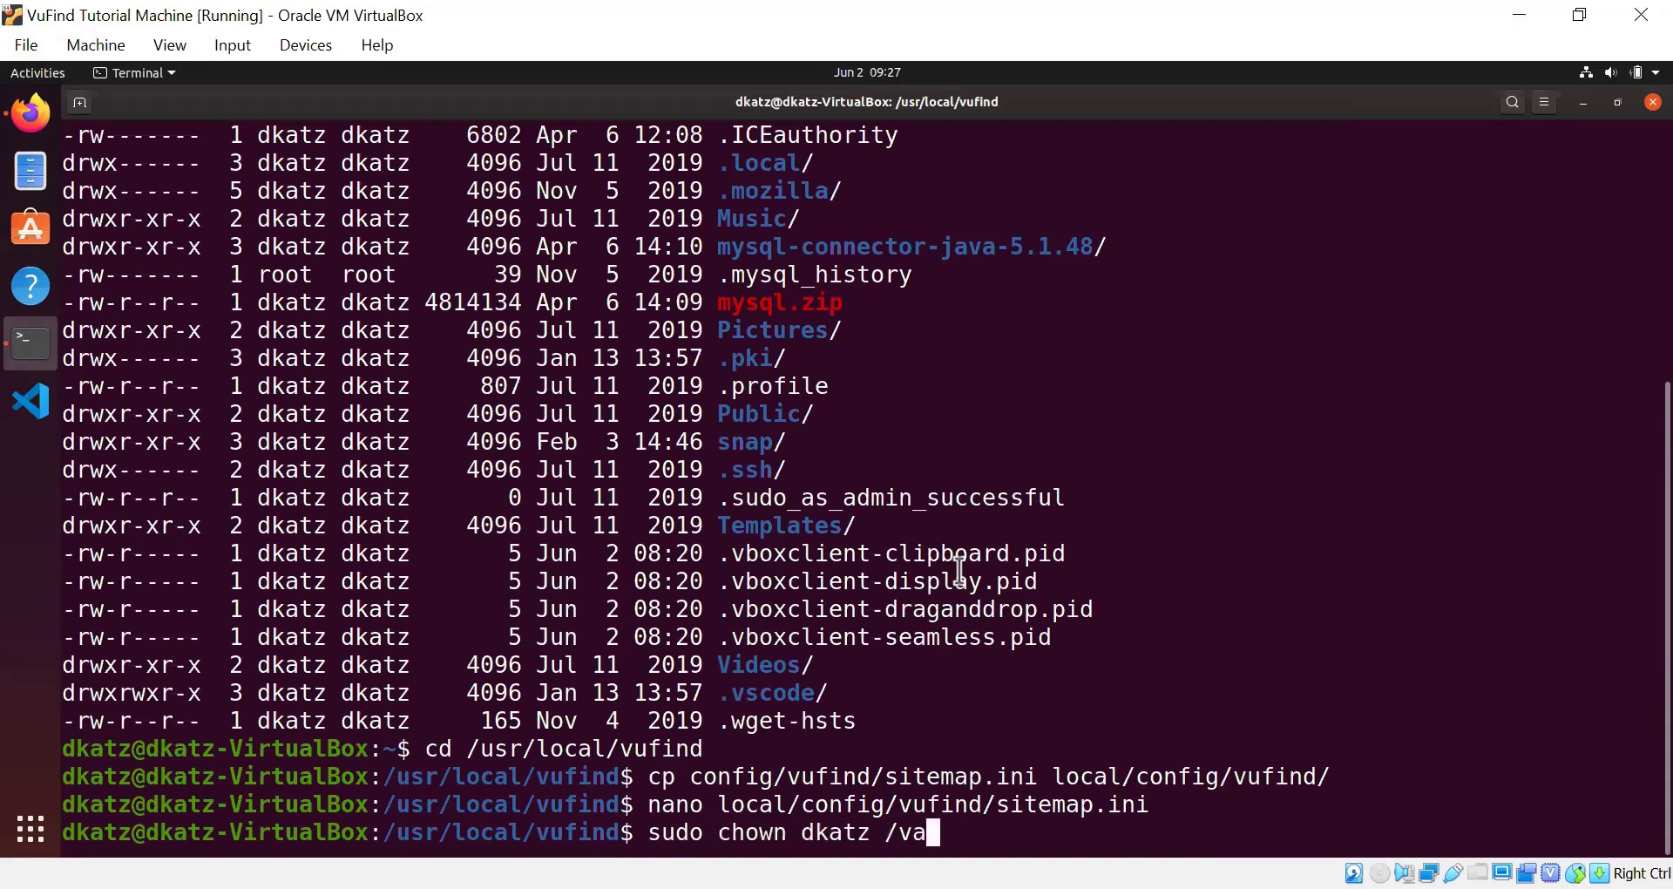
pyautogui.write('r/www/html')
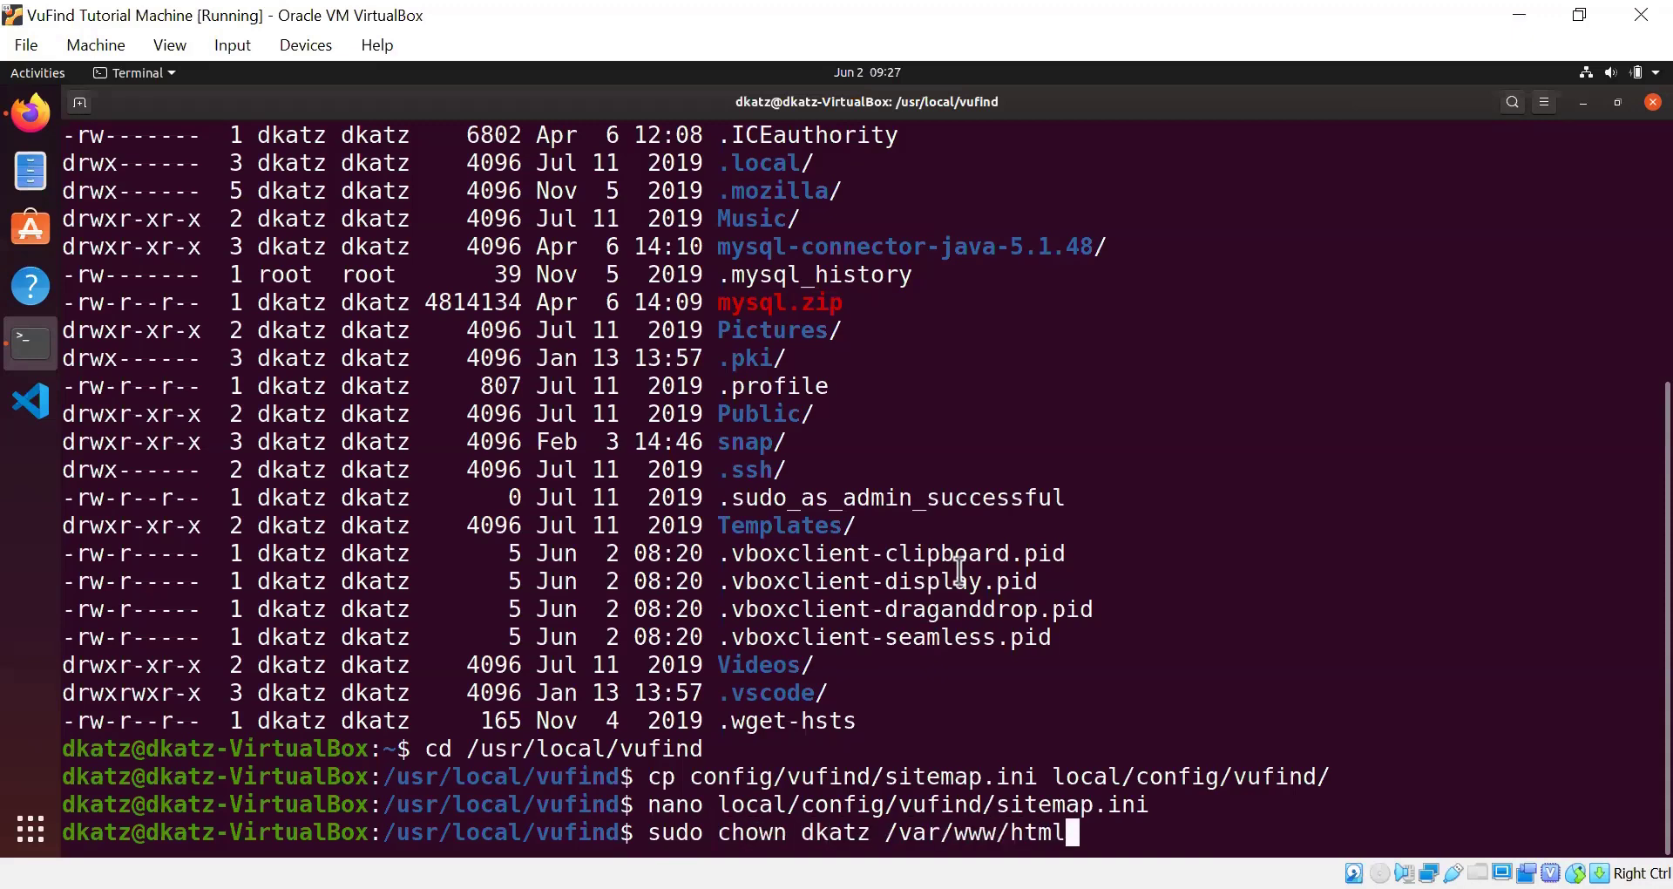
pyautogui.press('Return')
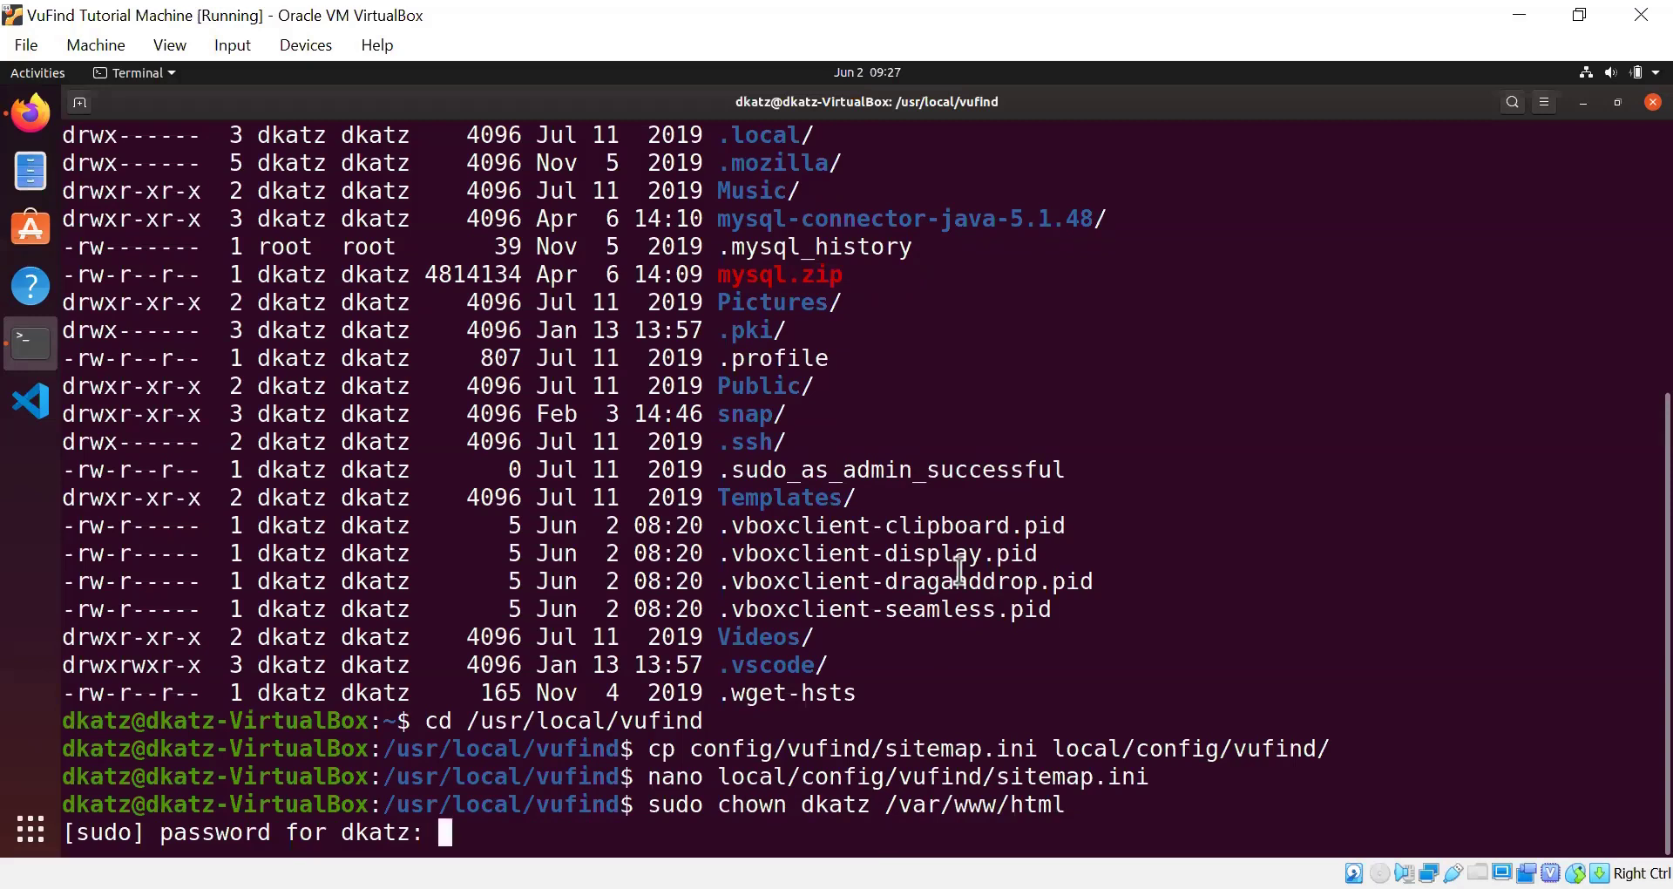
pyautogui.press('Return')
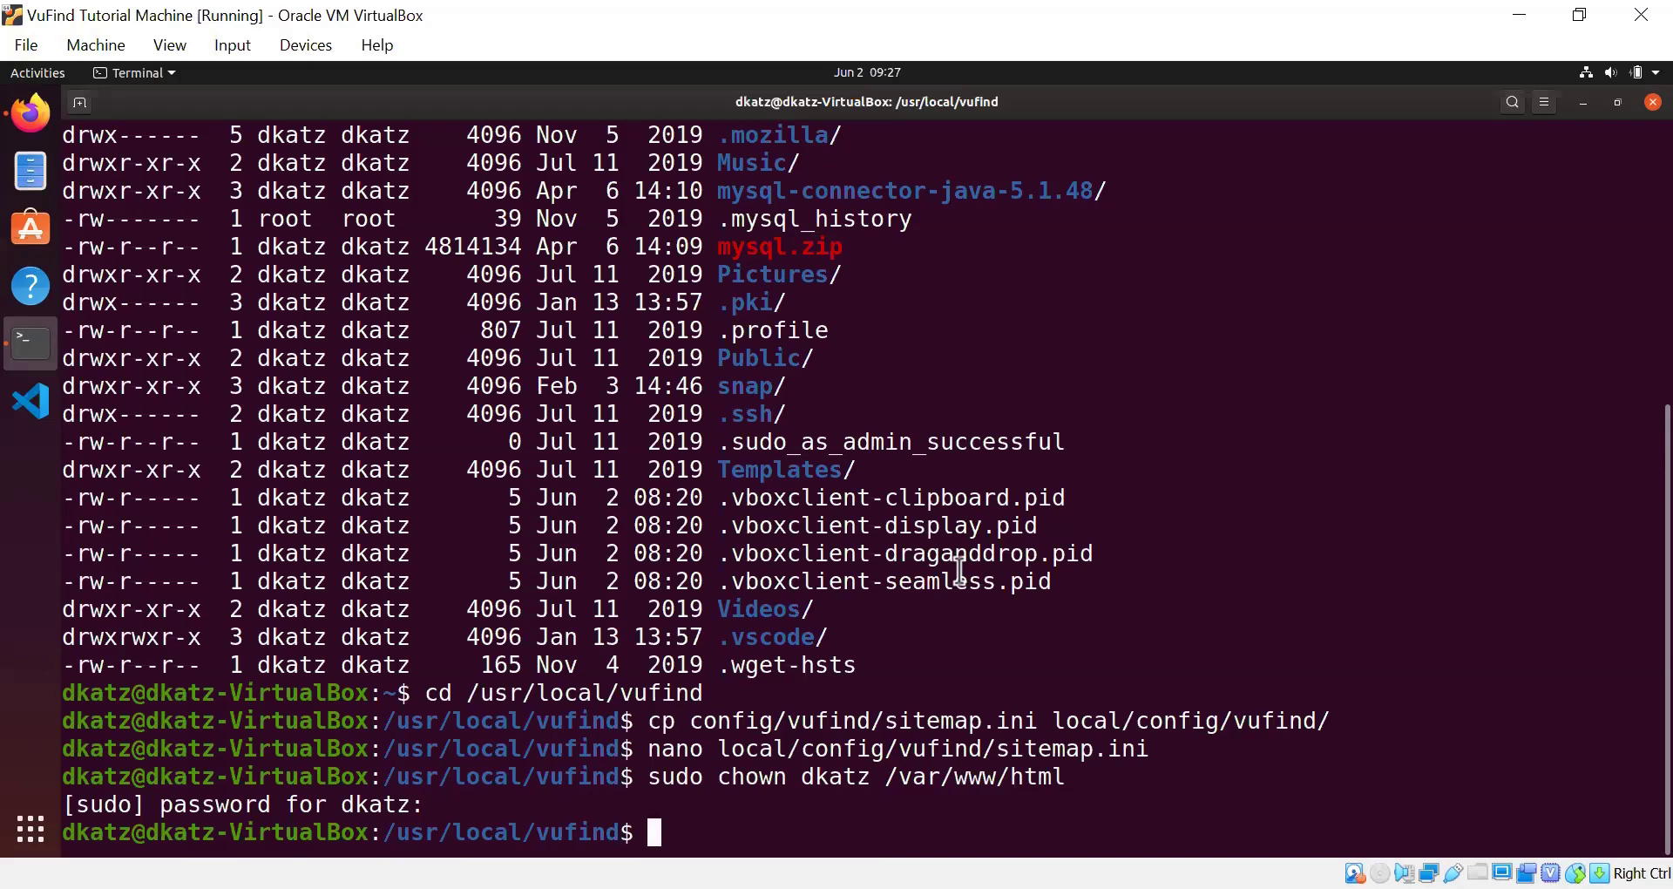
# Step: Generate the sitemaps by running util/sitemap.php with PHP, and list the contents of /var/www/html
pyautogui.write('php util/s')
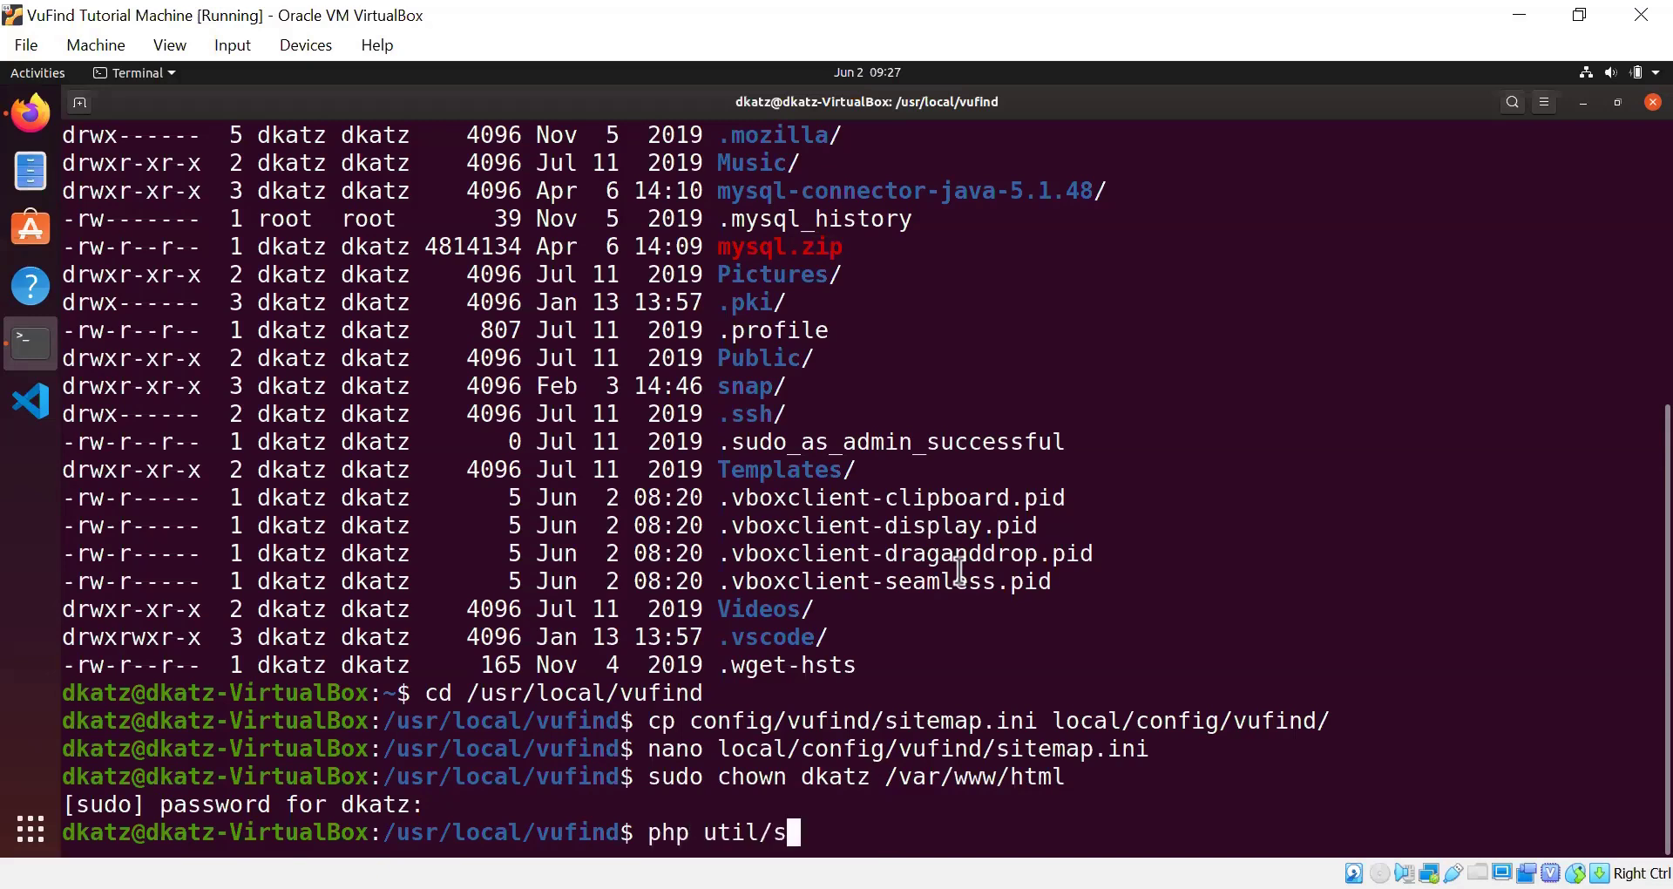
pyautogui.write('itemap.p')
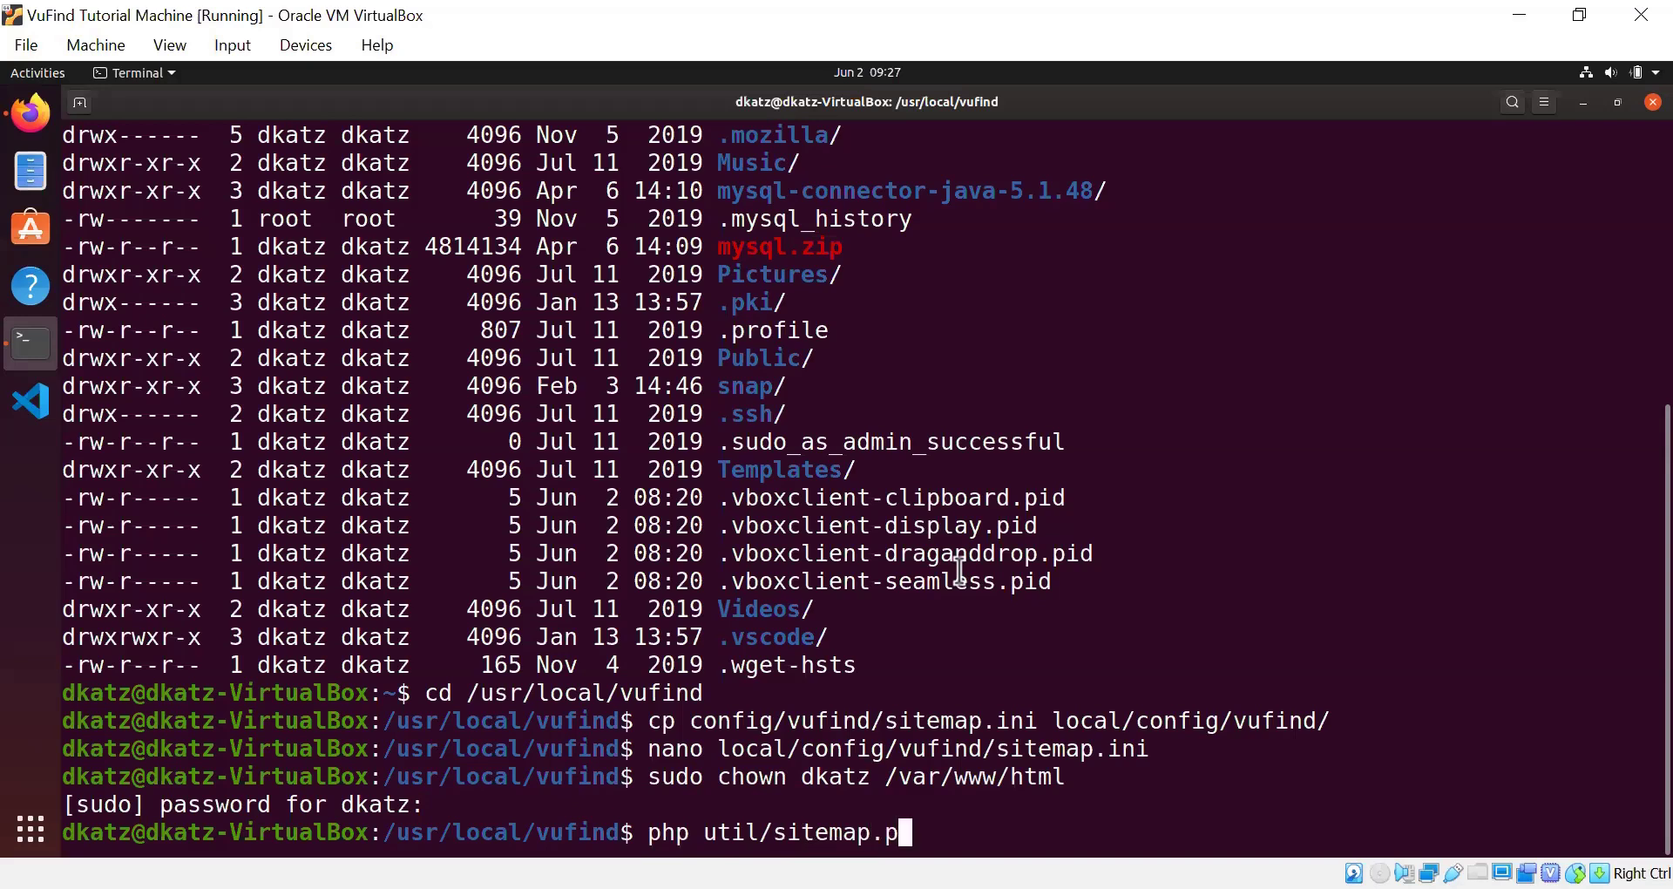
pyautogui.write('hp')
pyautogui.press('Return')
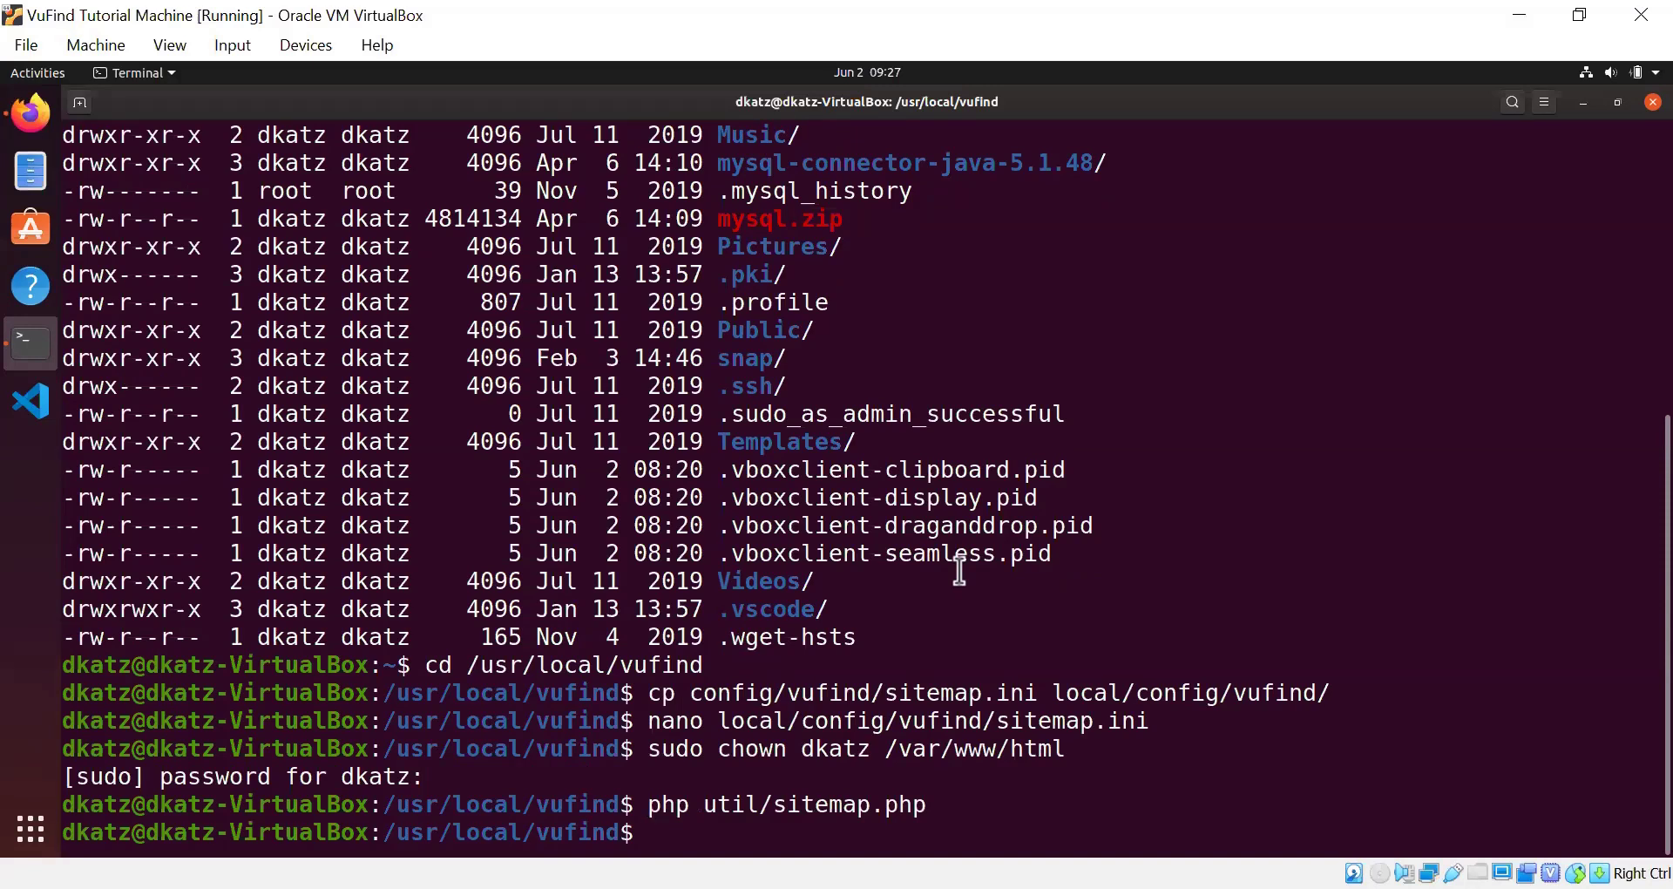
pyautogui.write('ls /var/www/html')
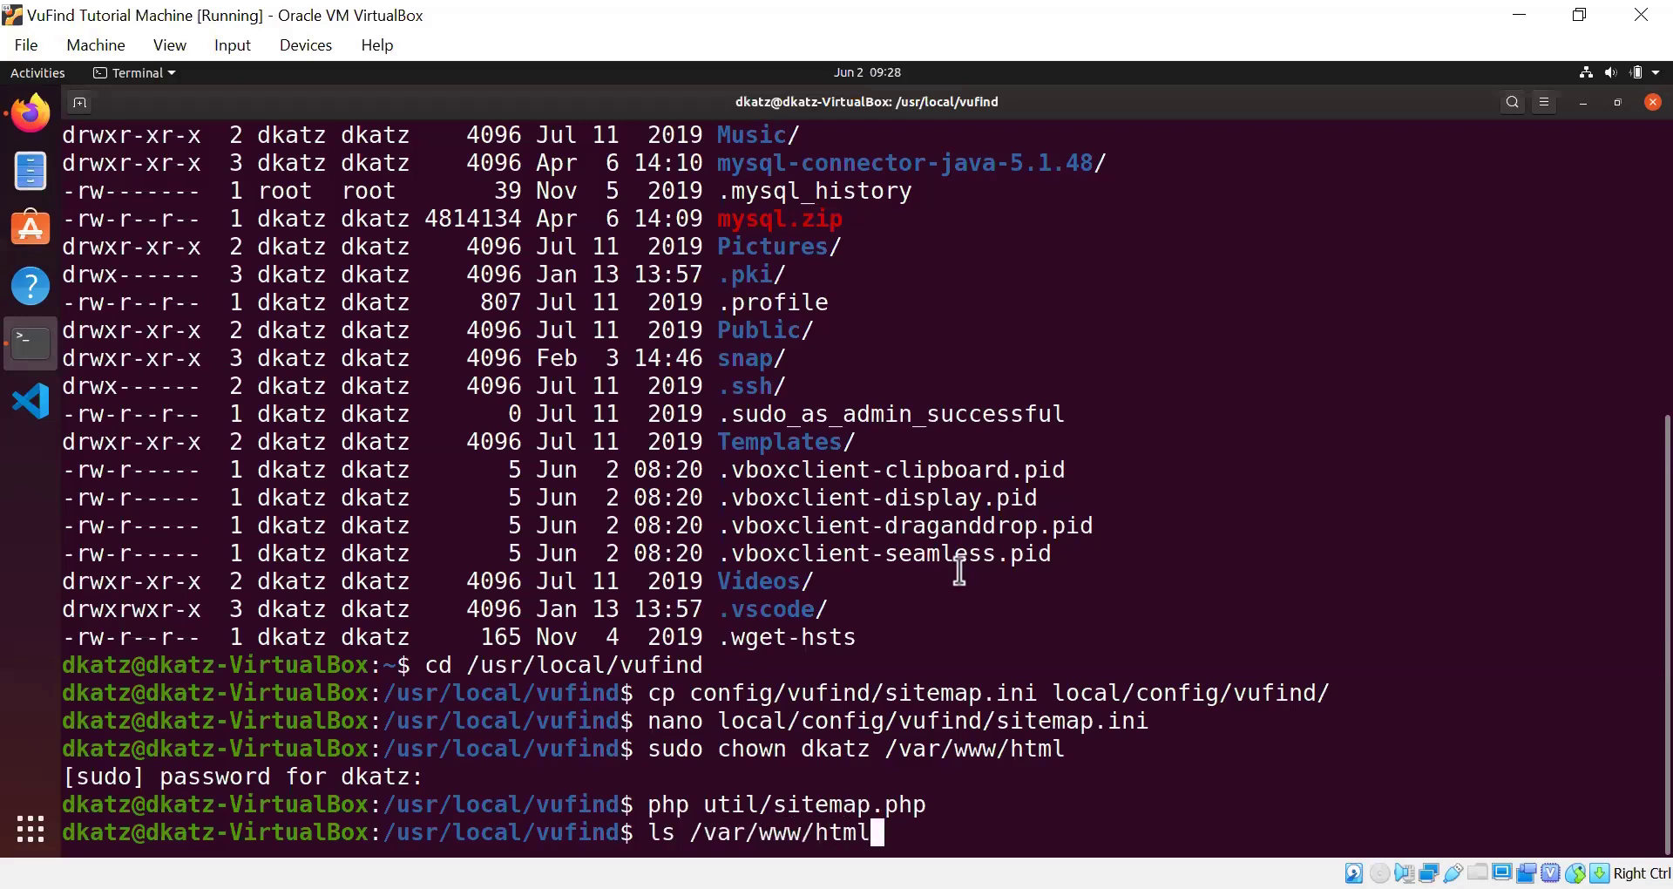
pyautogui.press('Return')
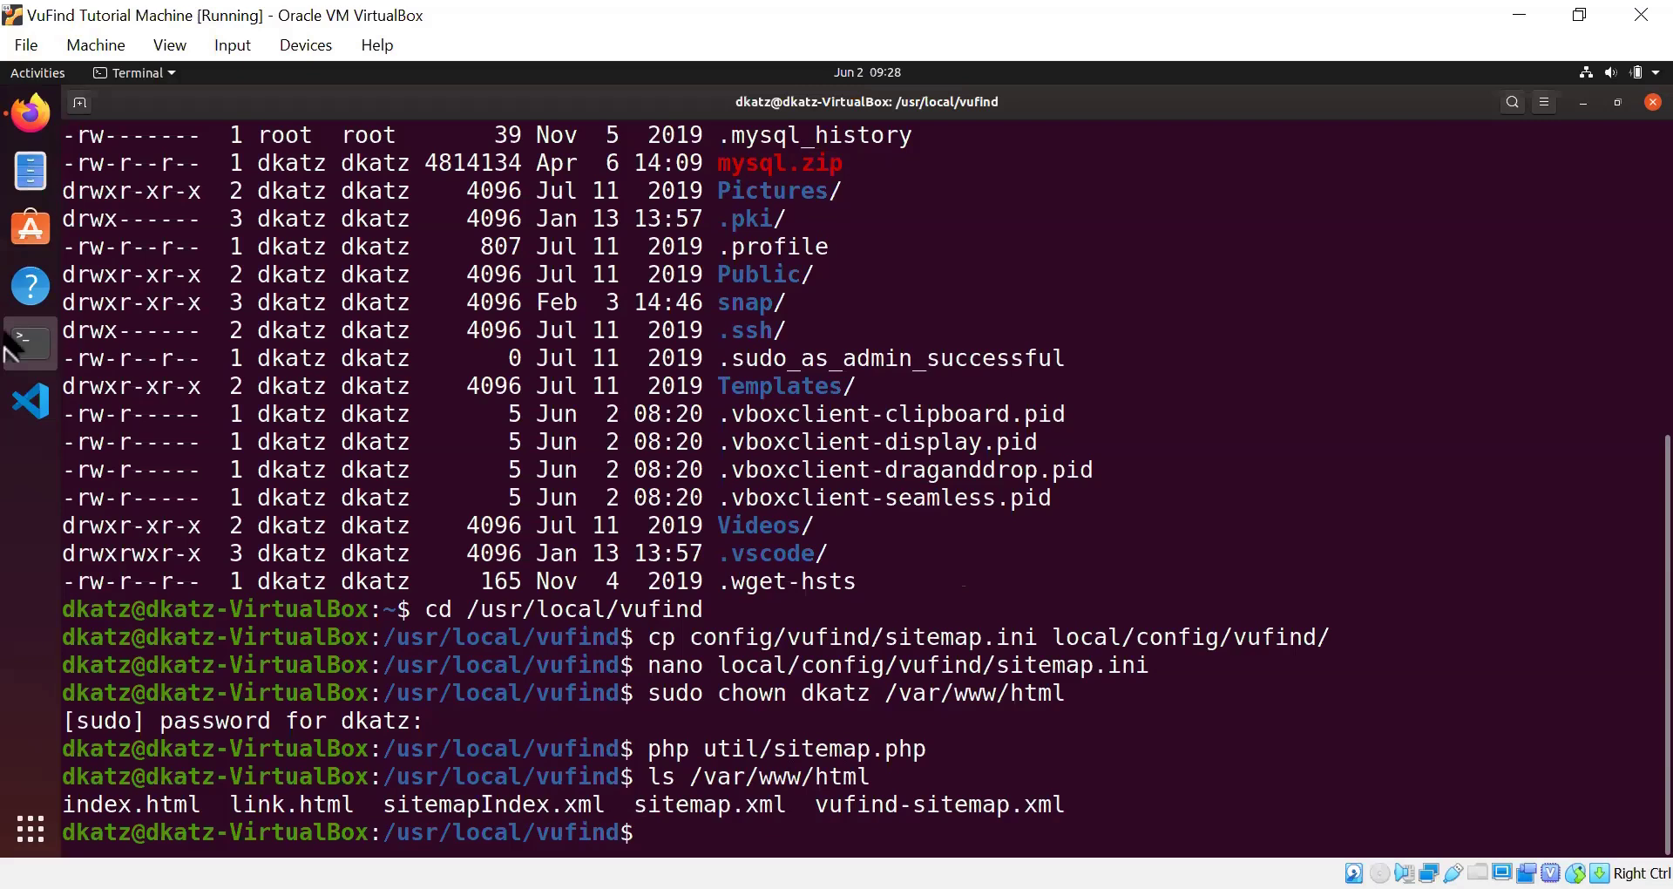
# Step: Switch to Firefox, open localhost/sitemapIndex.xml and examine the sitemap.xml location listed in it
pyautogui.click(31, 114)
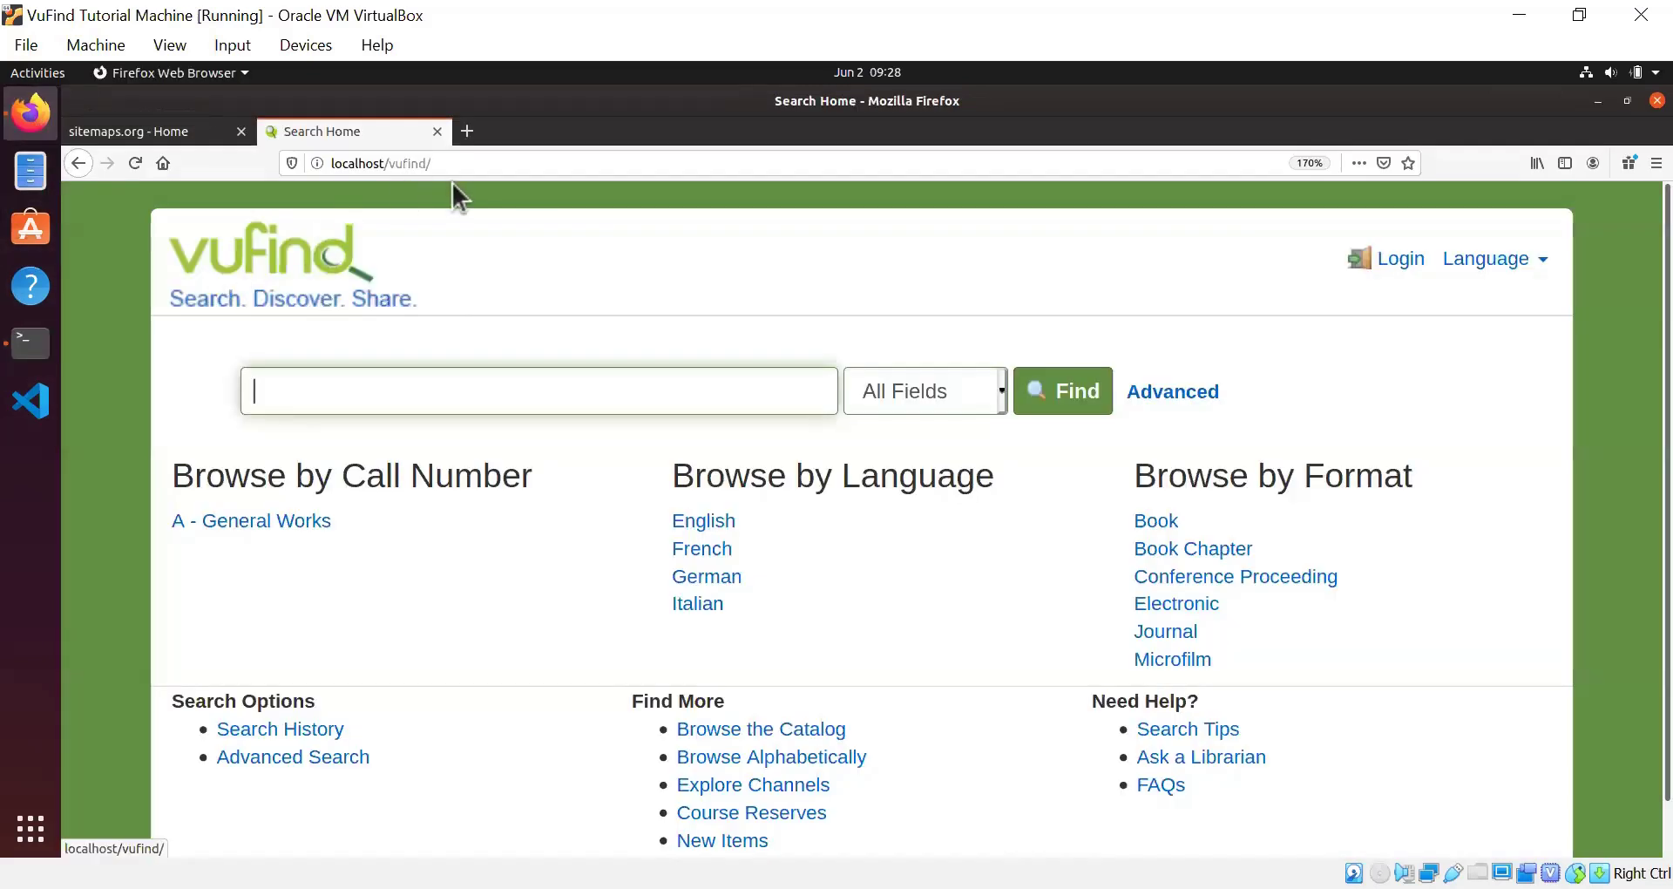
pyautogui.click(393, 163)
pyautogui.write('localhost/s')
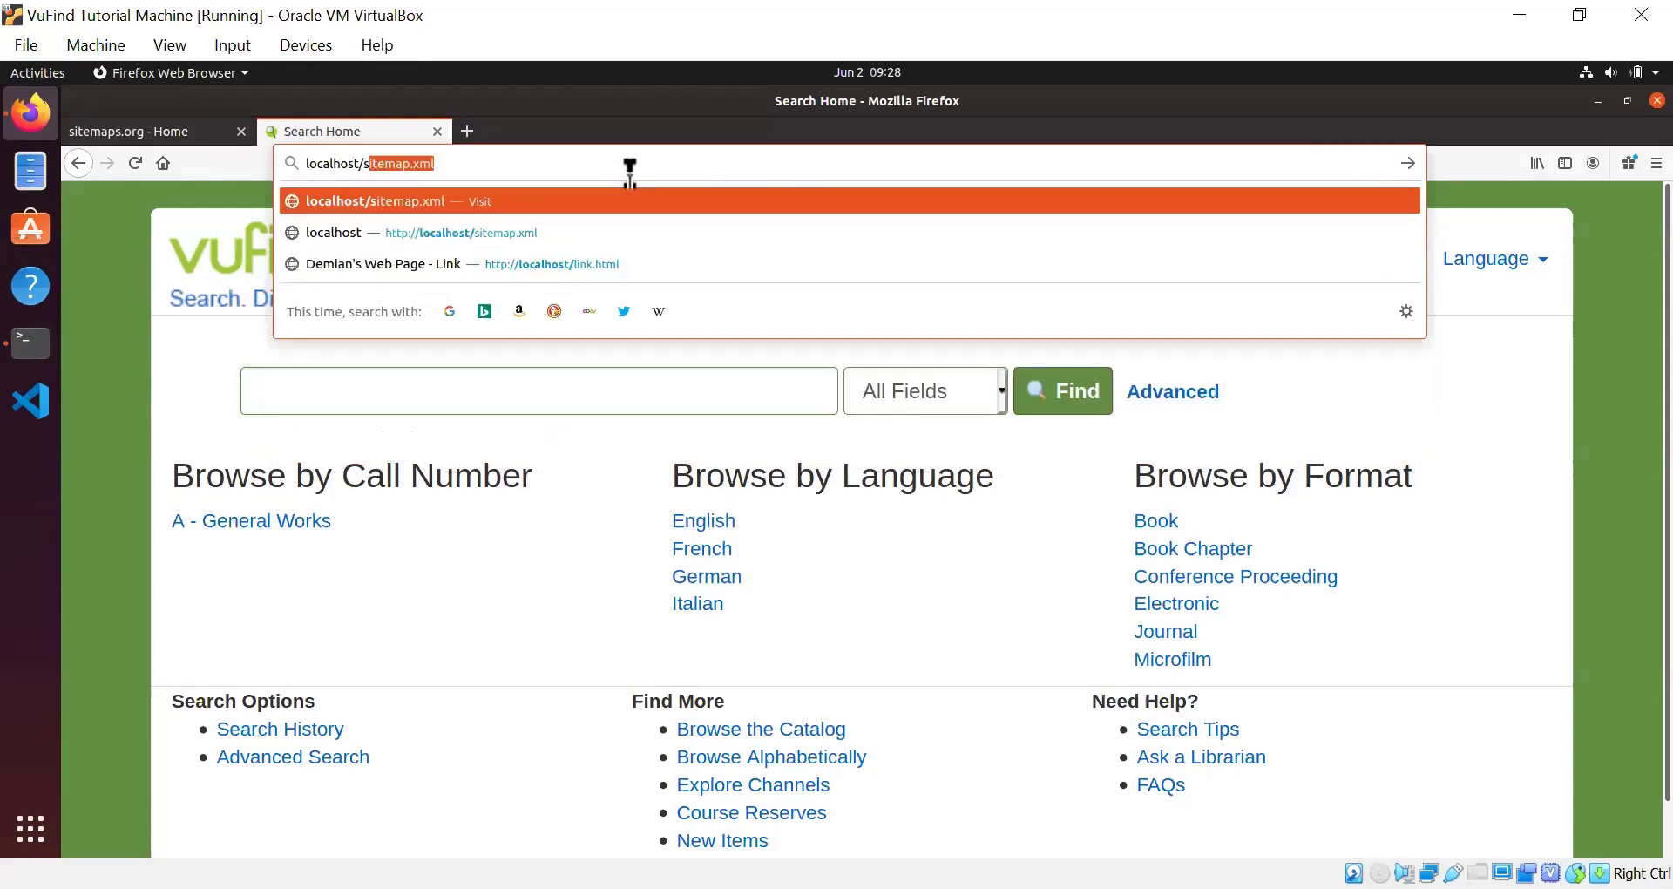
pyautogui.write('itemapI')
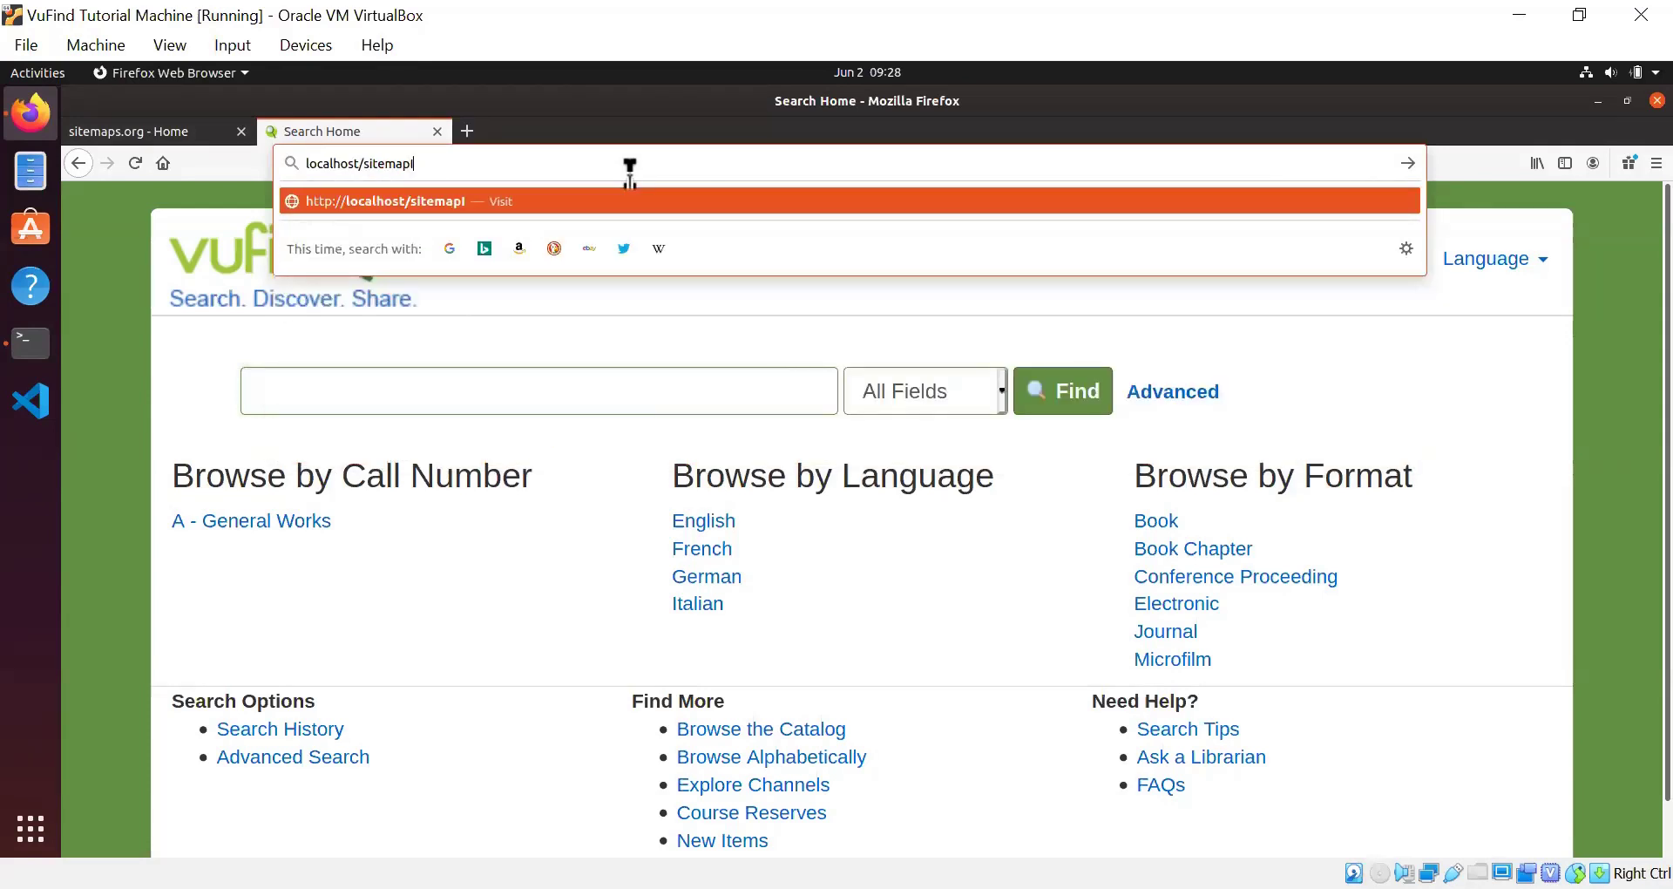
pyautogui.write('ndex.xml')
pyautogui.press('Return')
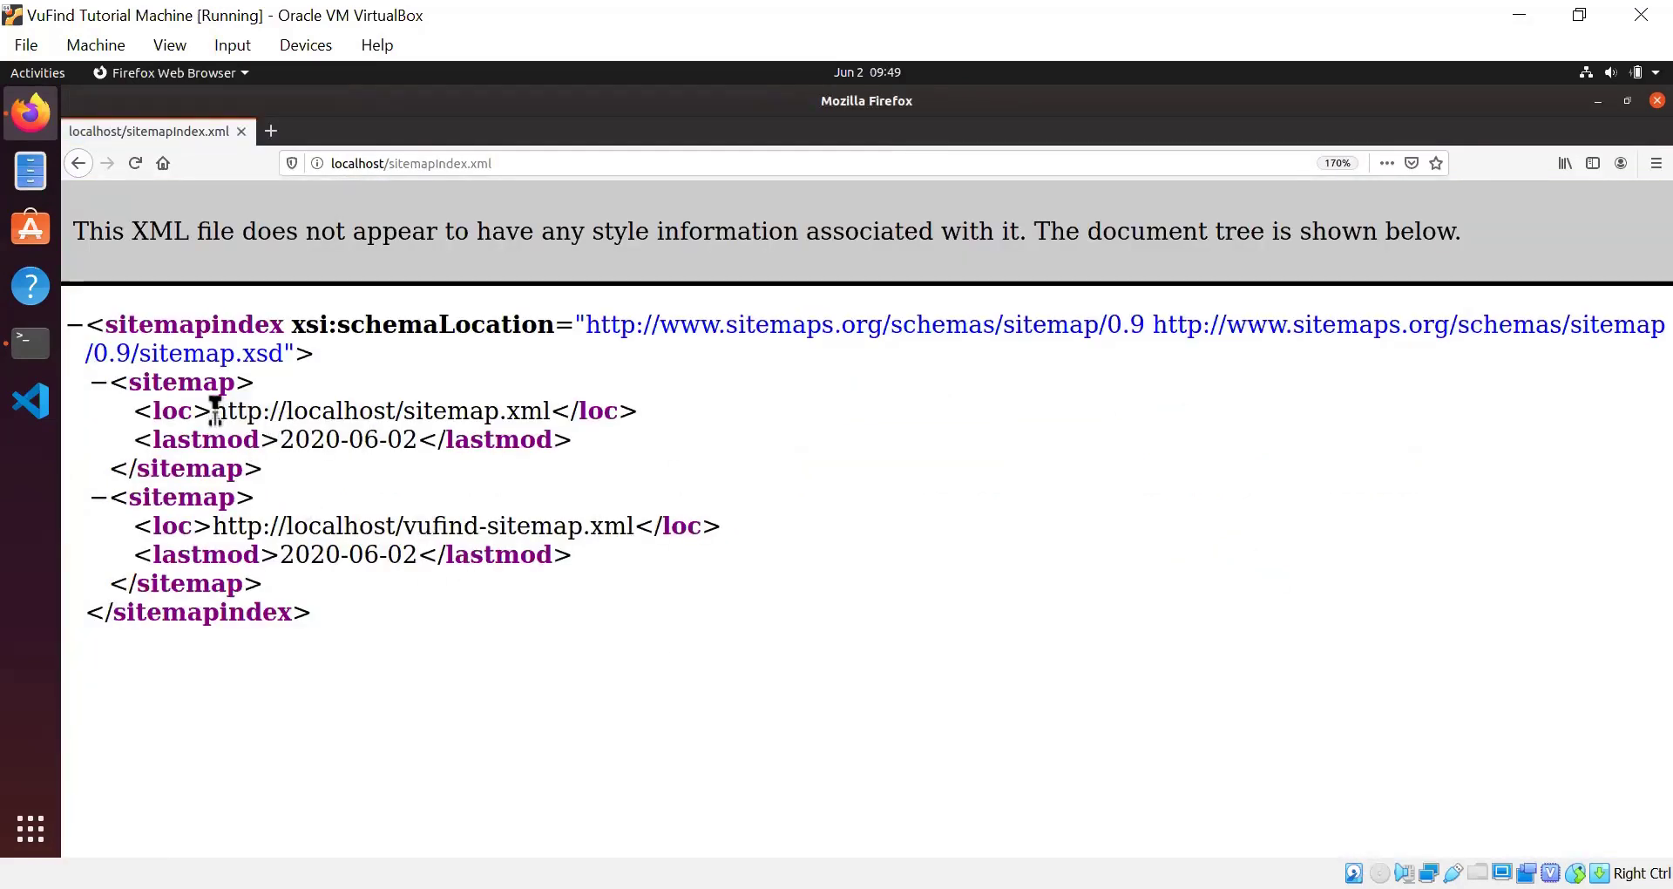
pyautogui.moveTo(215, 410); pyautogui.dragTo(552, 410)
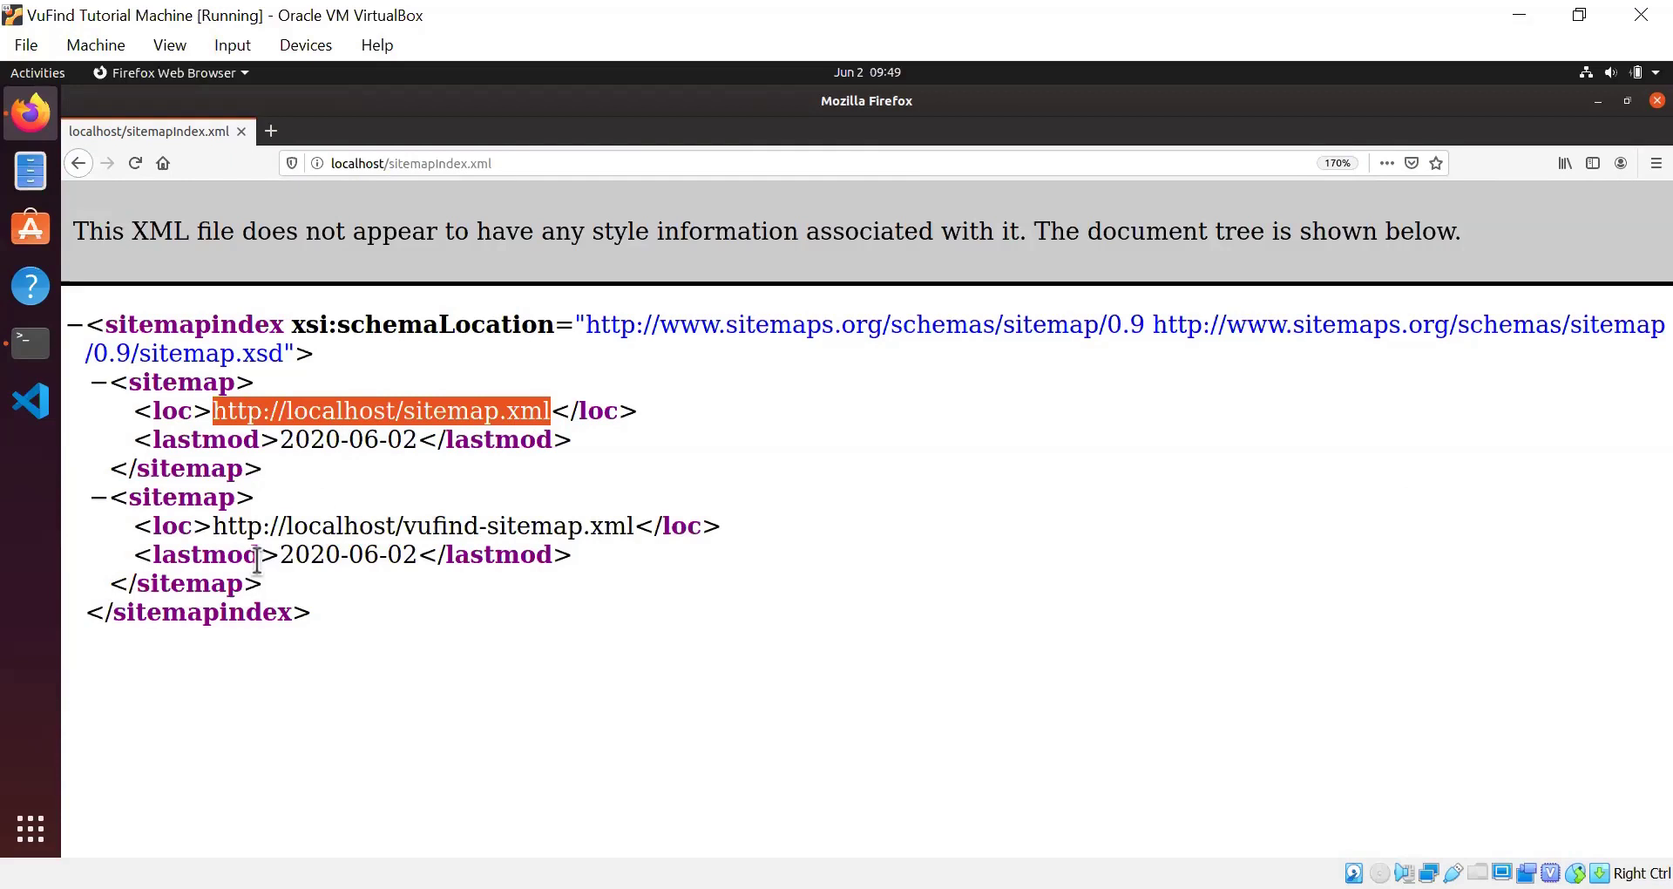
pyautogui.moveTo(213, 525); pyautogui.dragTo(643, 550)
pyautogui.hotkey('ctrl', 'c')
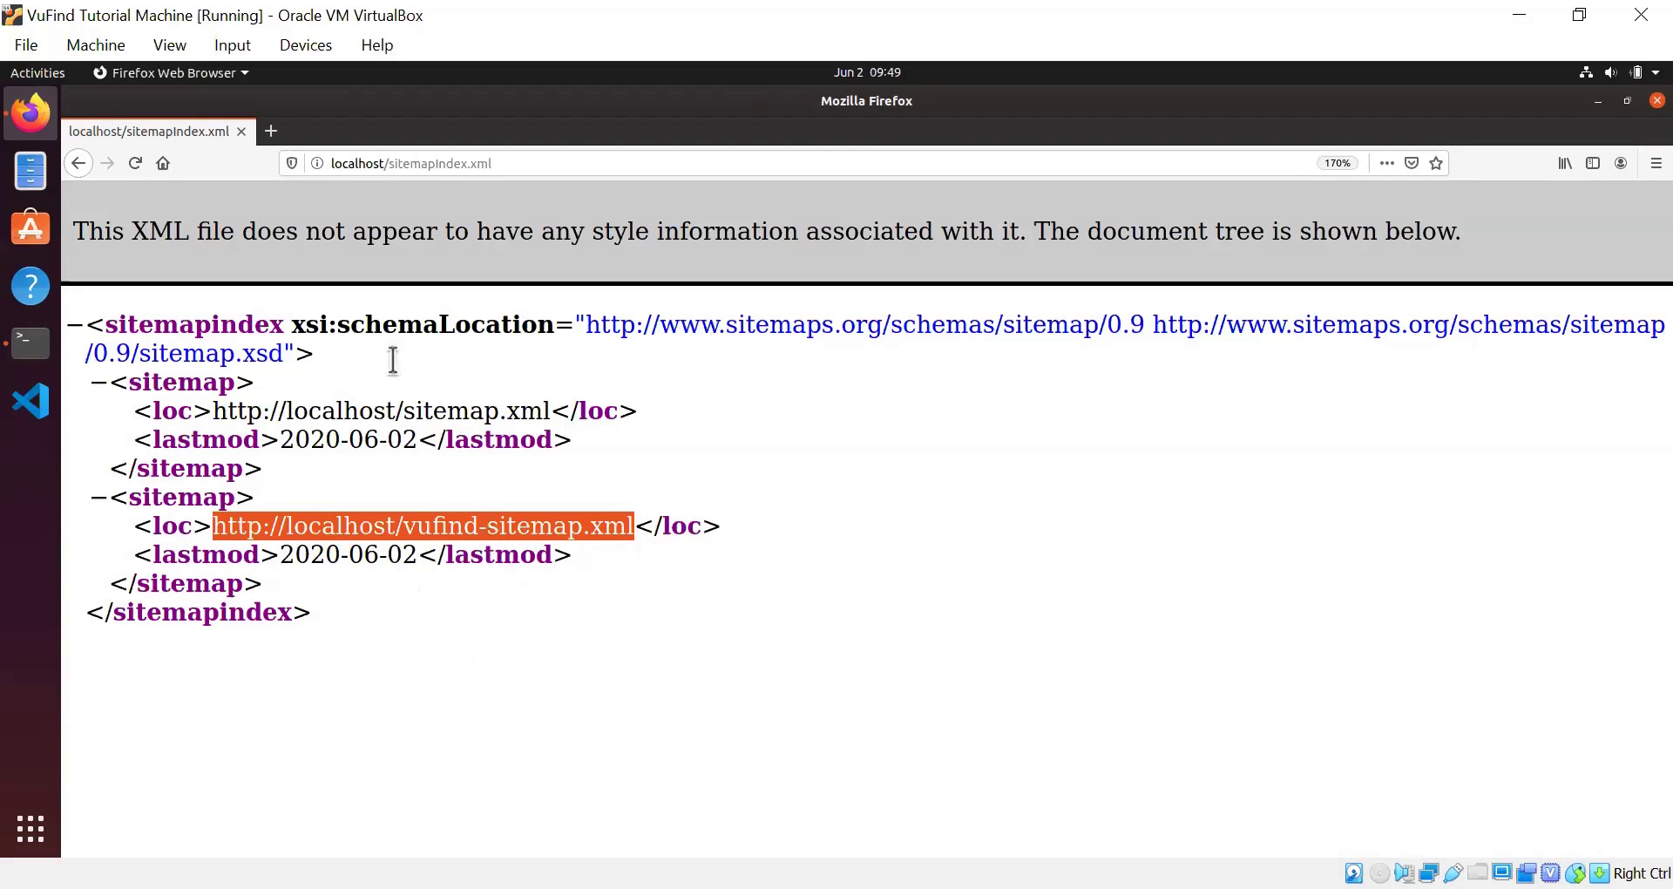
pyautogui.click(393, 162)
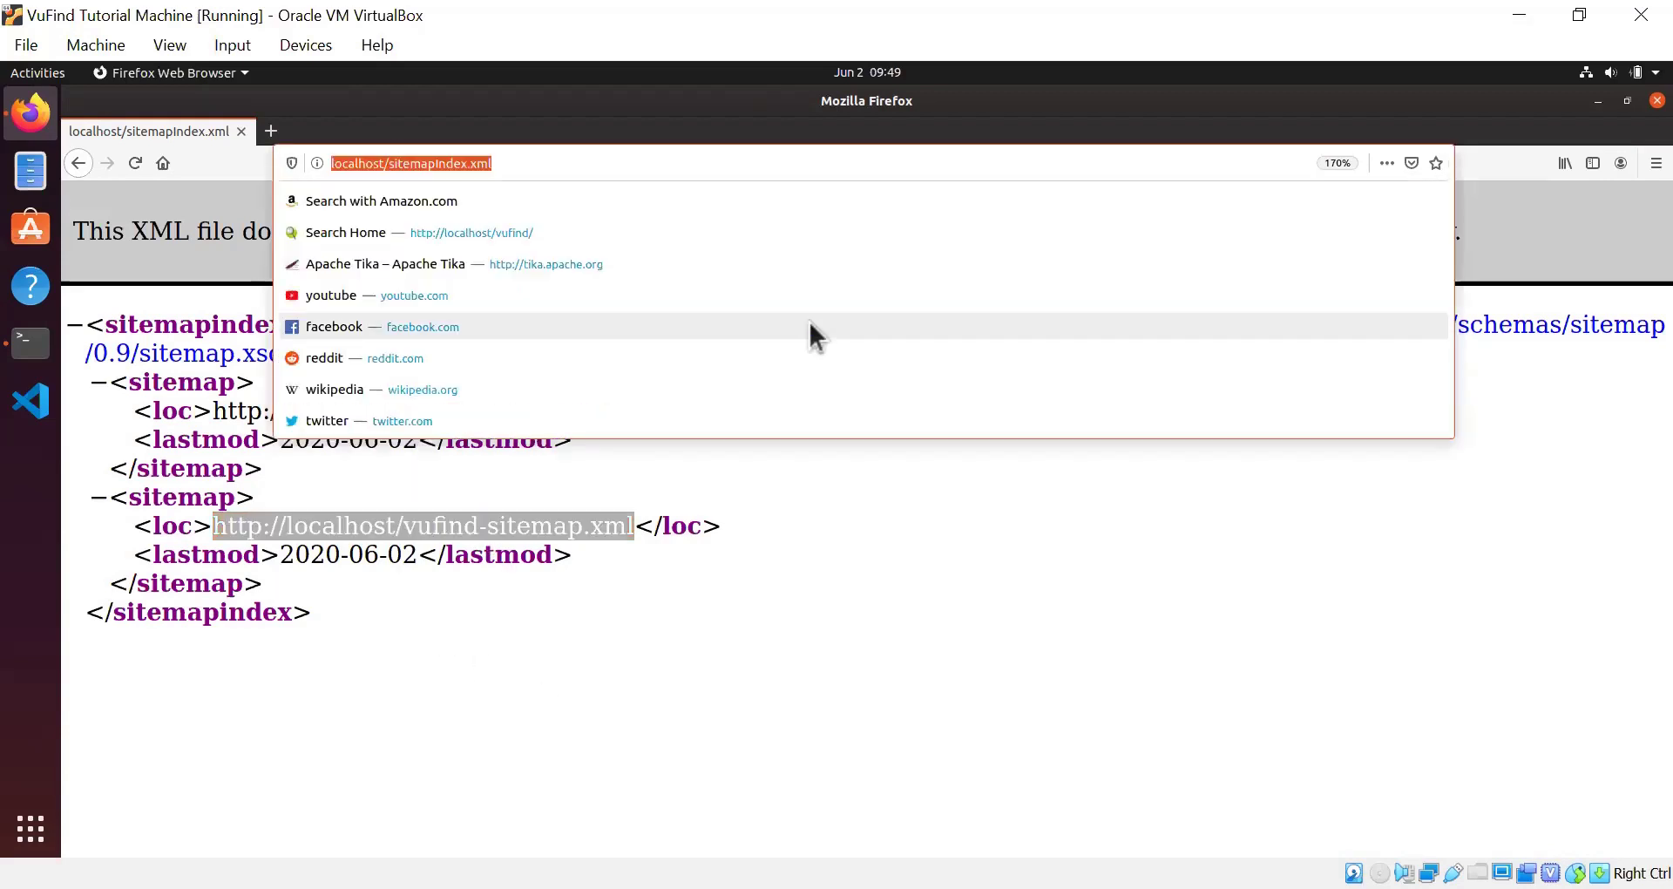
pyautogui.write('v')
pyautogui.press('BackSpace')
pyautogui.hotkey('ctrl', 'v')
pyautogui.press('Return')
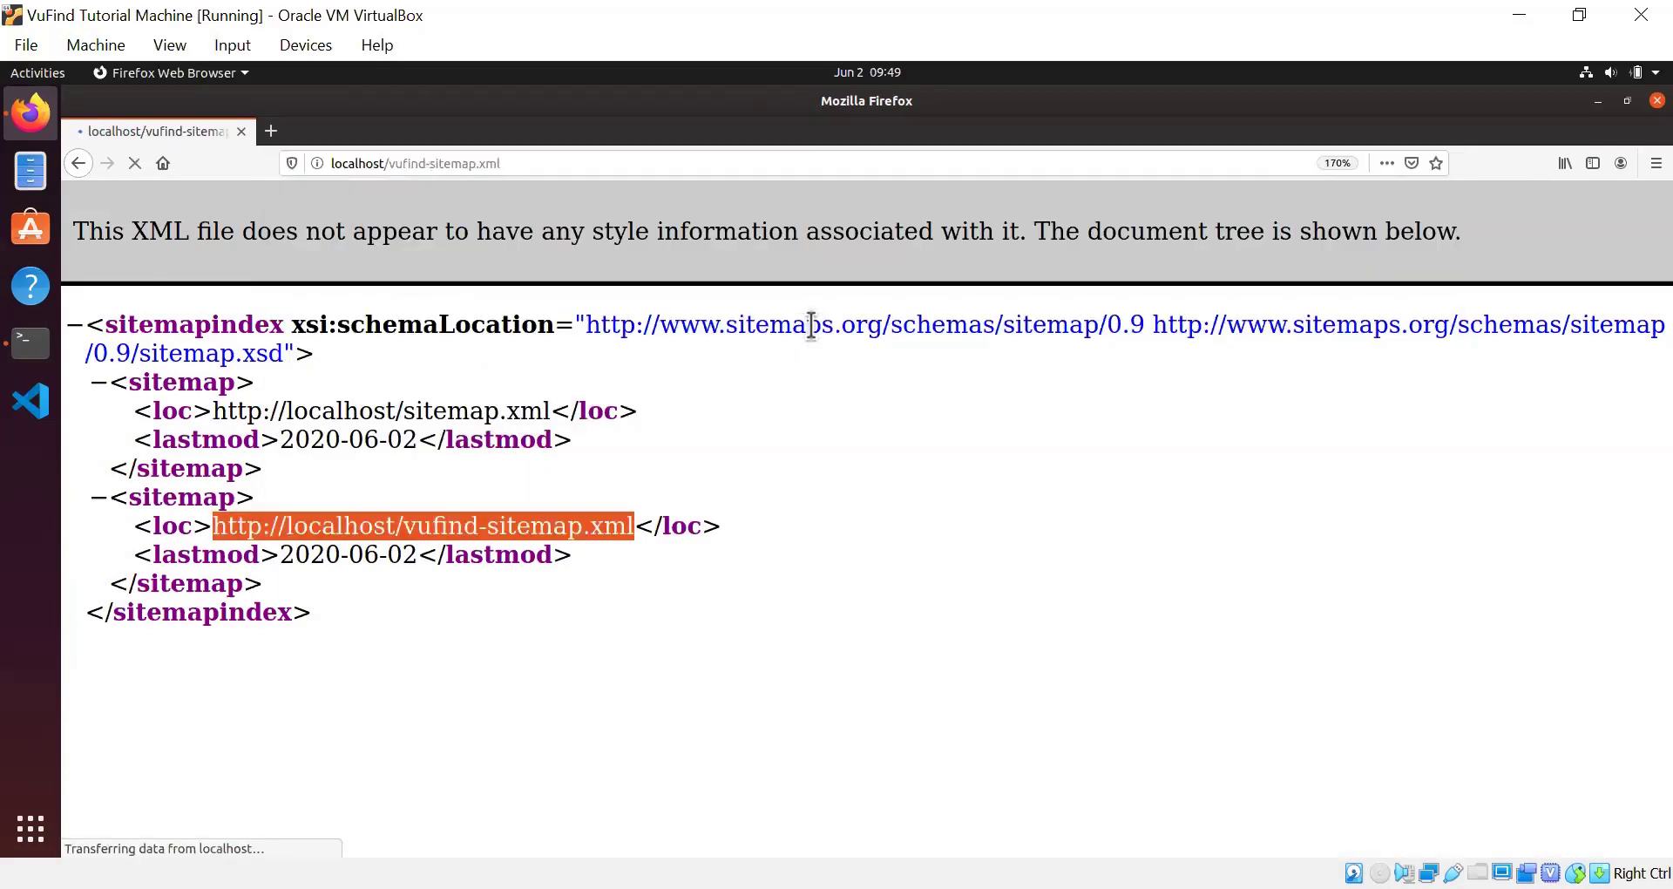
pyautogui.scroll(-15, 518, 447)
pyautogui.scroll(-20, 517, 444)
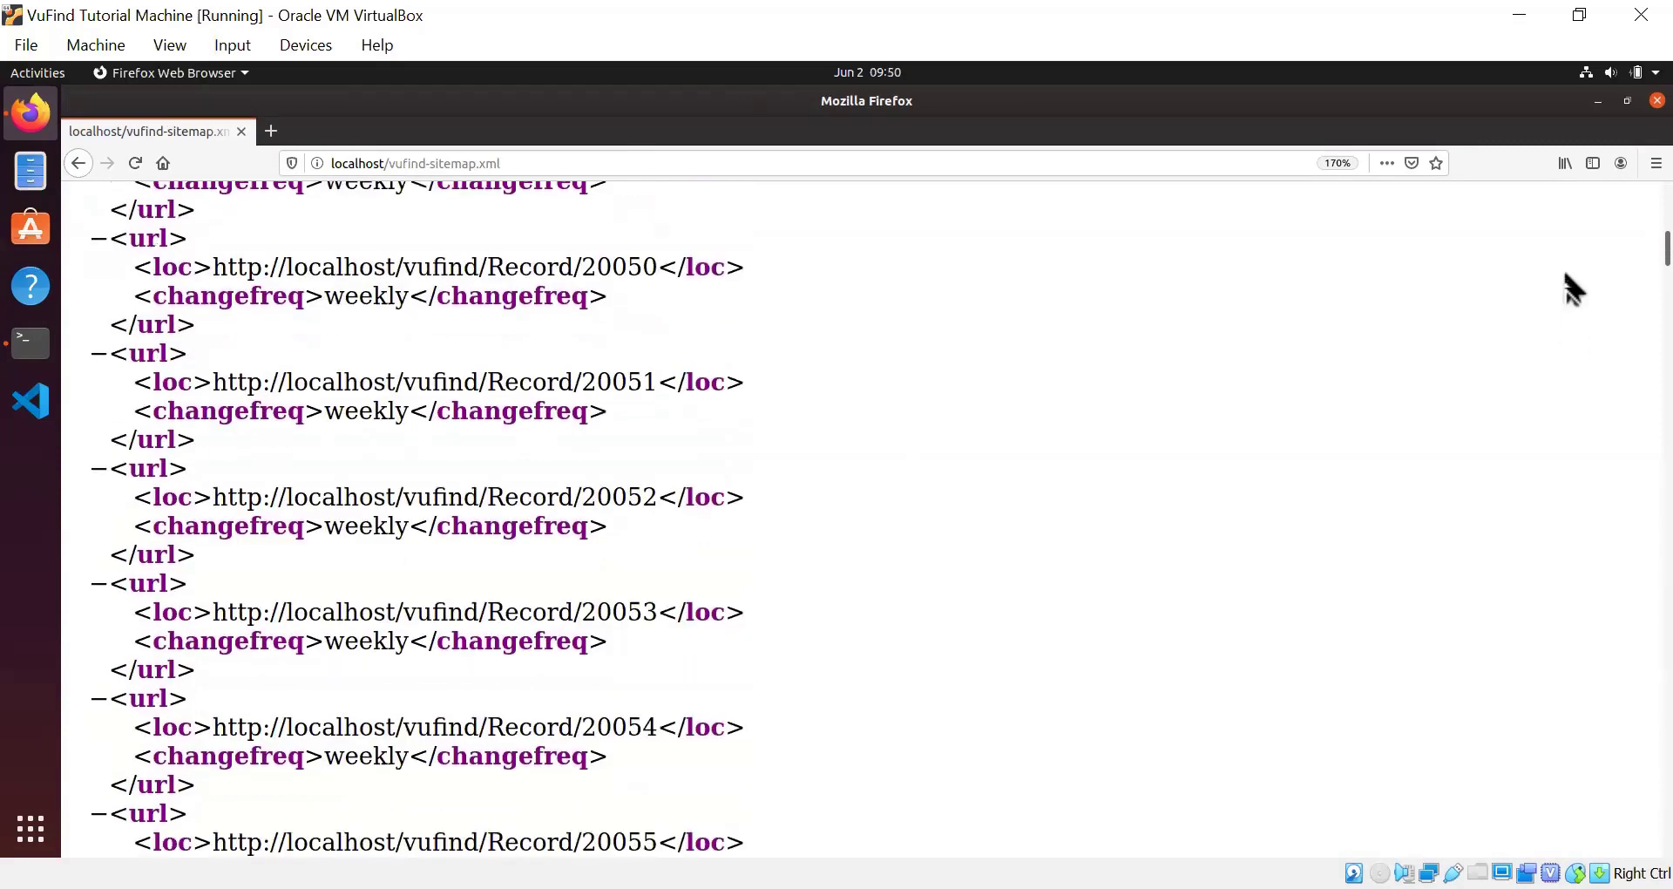
pyautogui.press('Home')
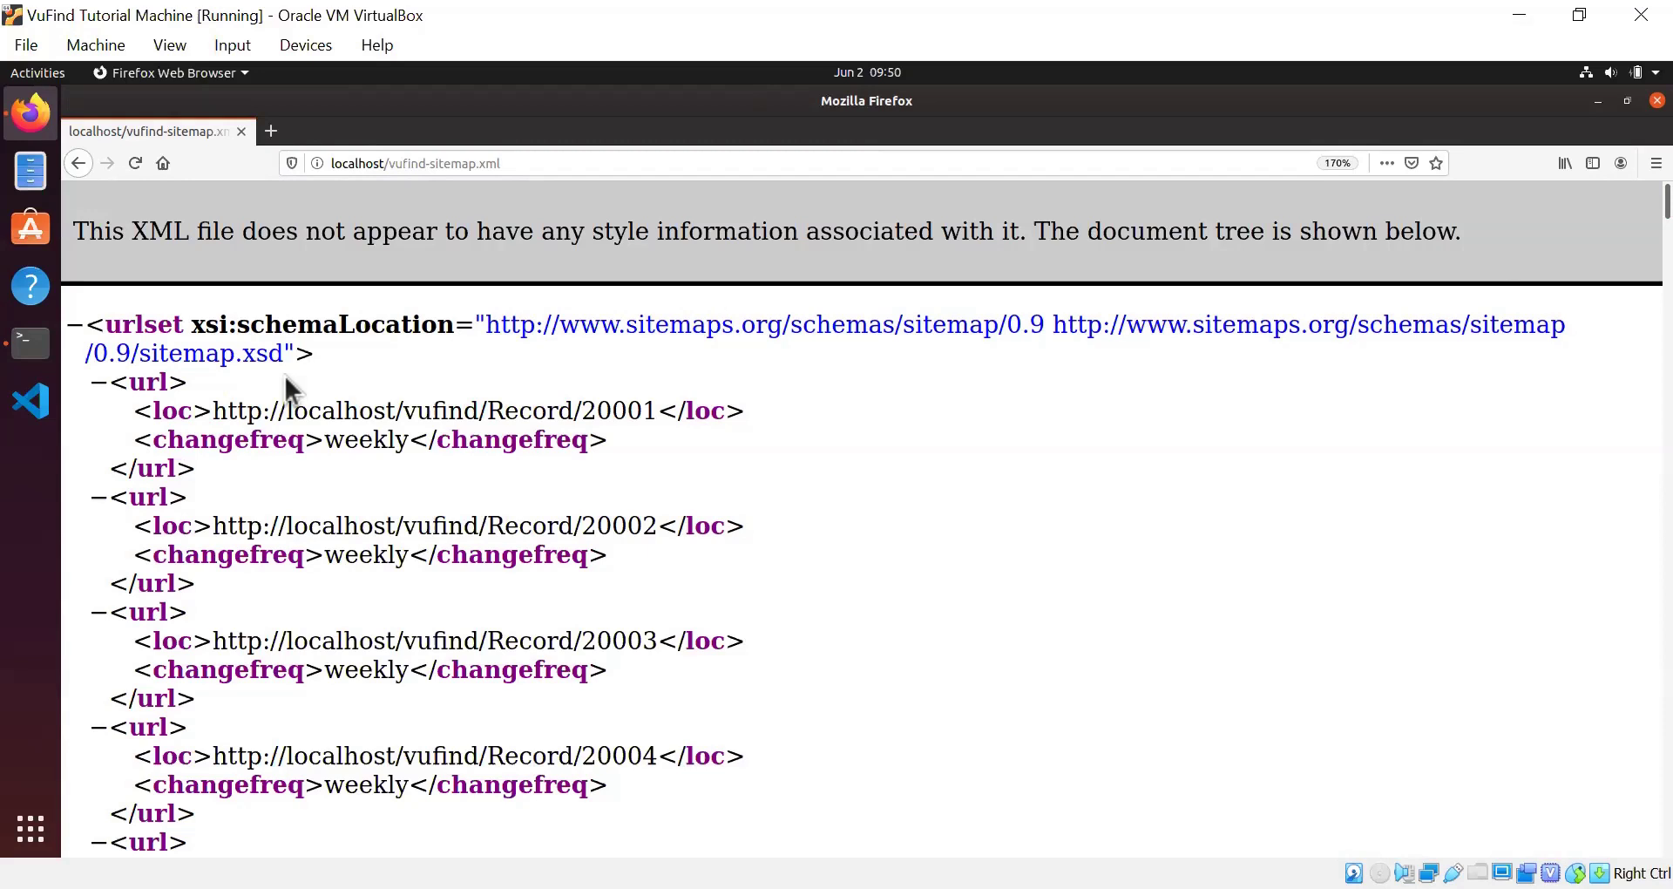
# Step: Switch to the terminal and open a new file /var/www/html/robots.txt in nano
pyautogui.click(31, 343)
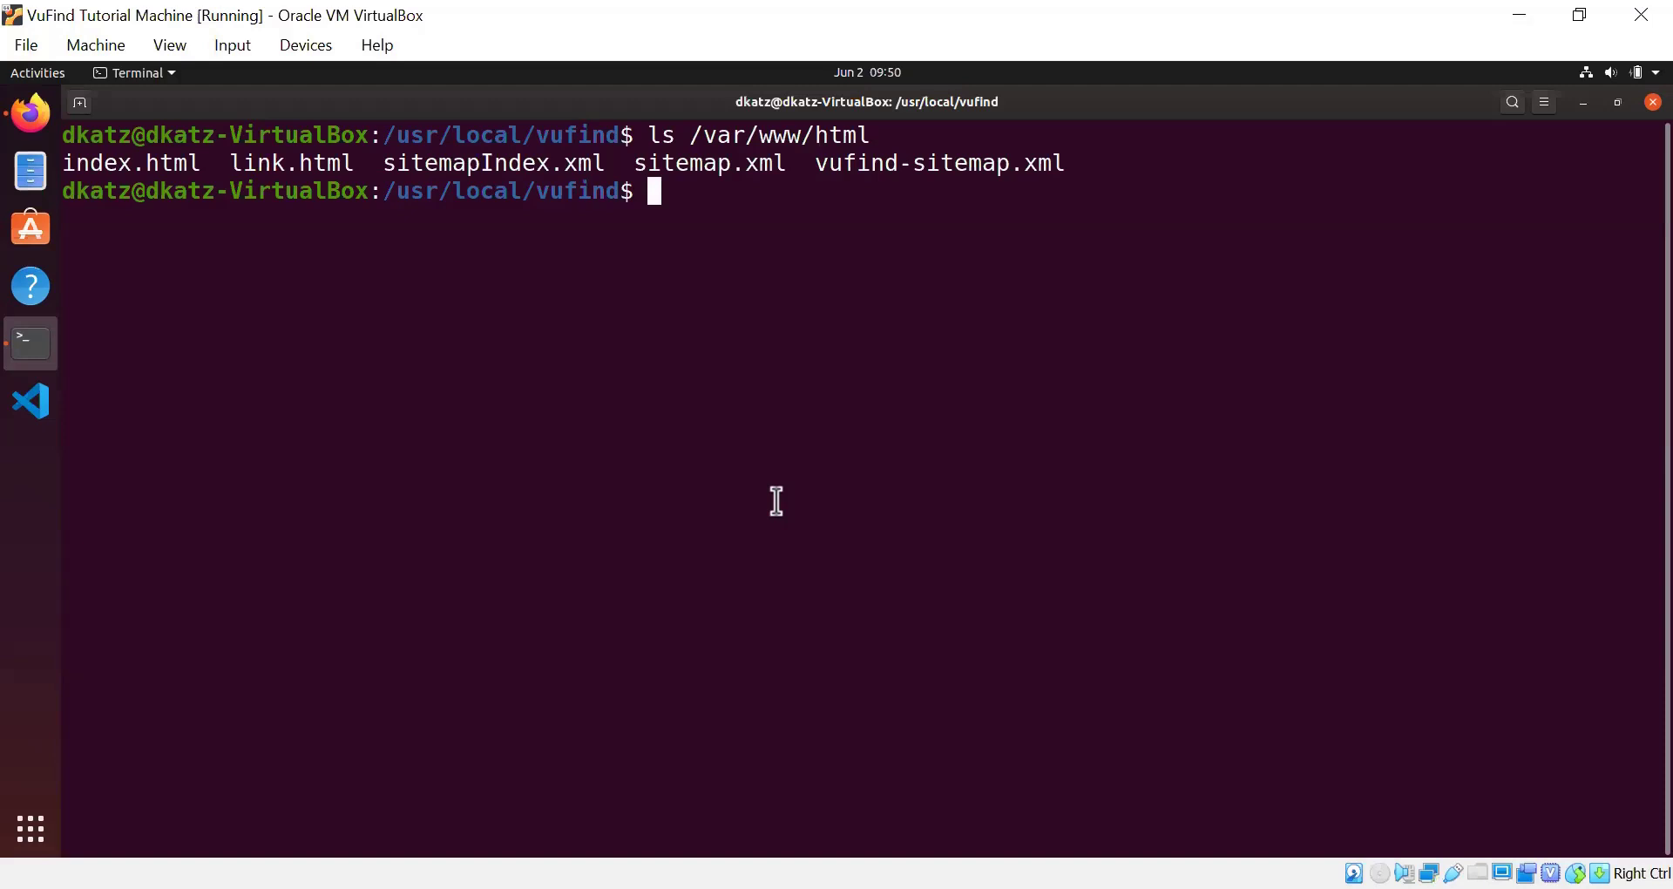
pyautogui.write('sudo')
pyautogui.press('BackSpace')
pyautogui.press('BackSpace')
pyautogui.press('BackSpace')
pyautogui.press('BackSpace')
pyautogui.press('BackSpace')
pyautogui.write('nano /va')
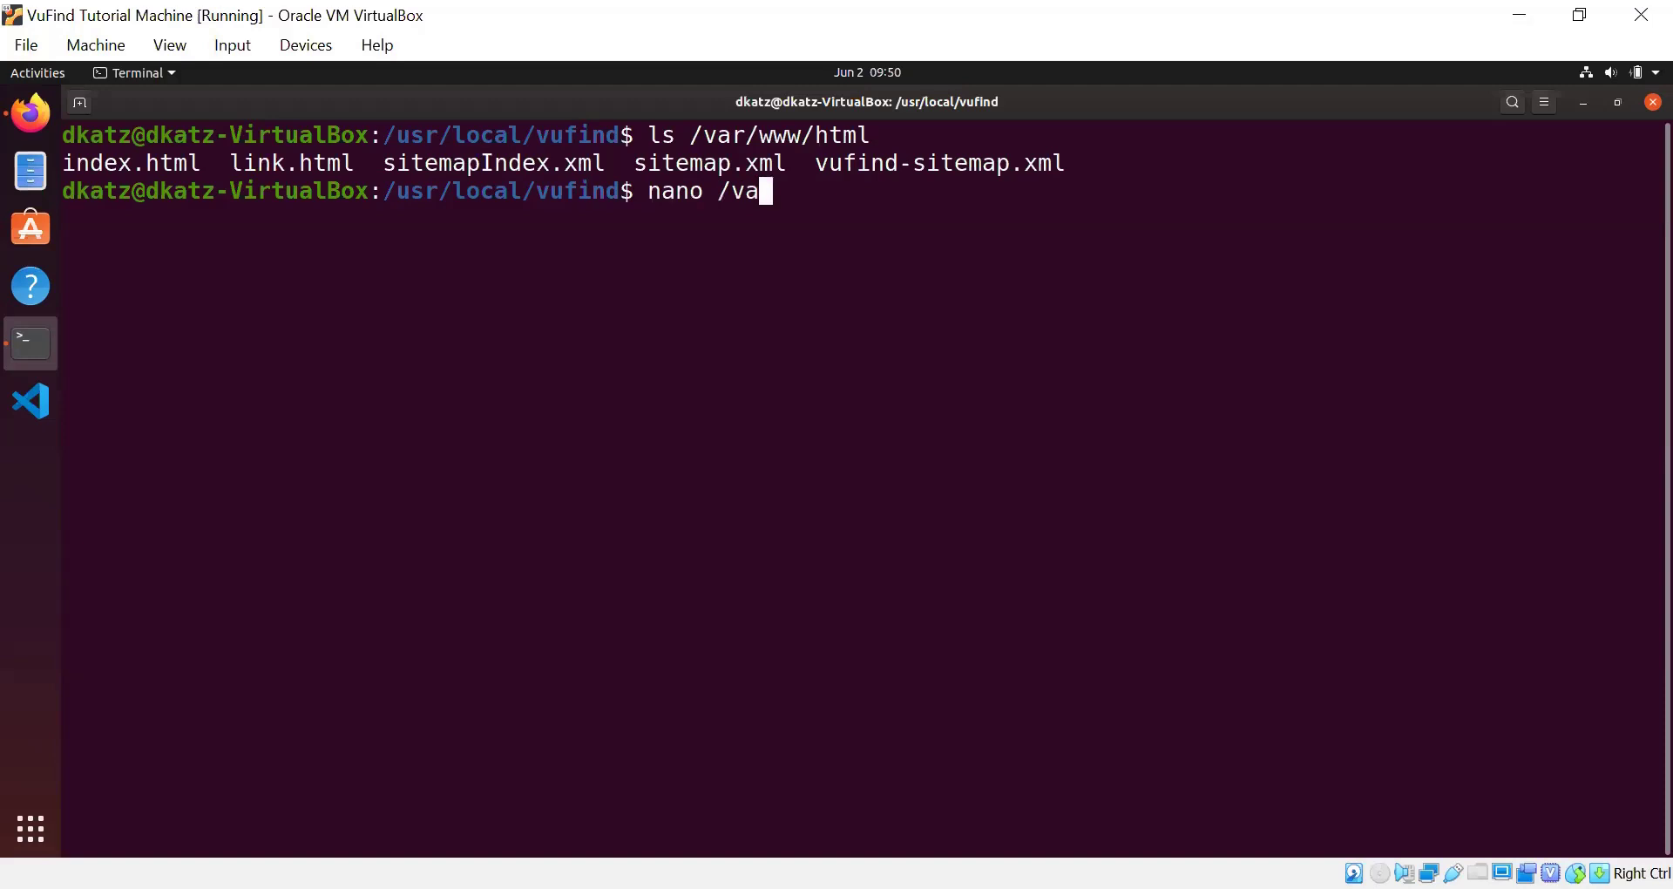
pyautogui.write('r/www/html/')
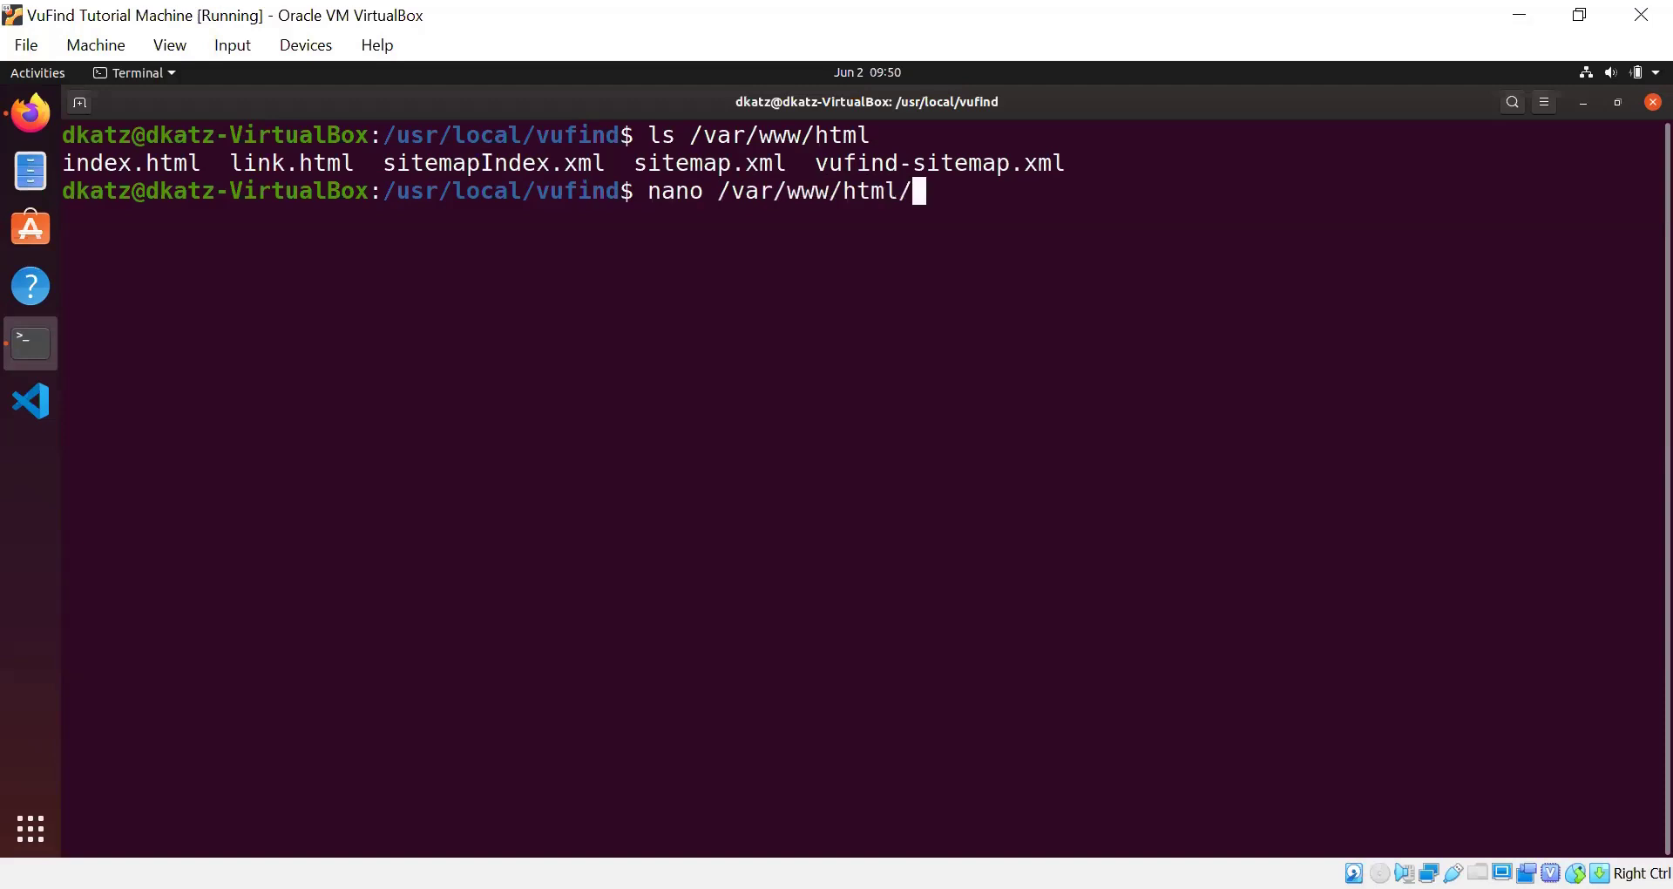
pyautogui.write('robots.txt')
pyautogui.press('Return')
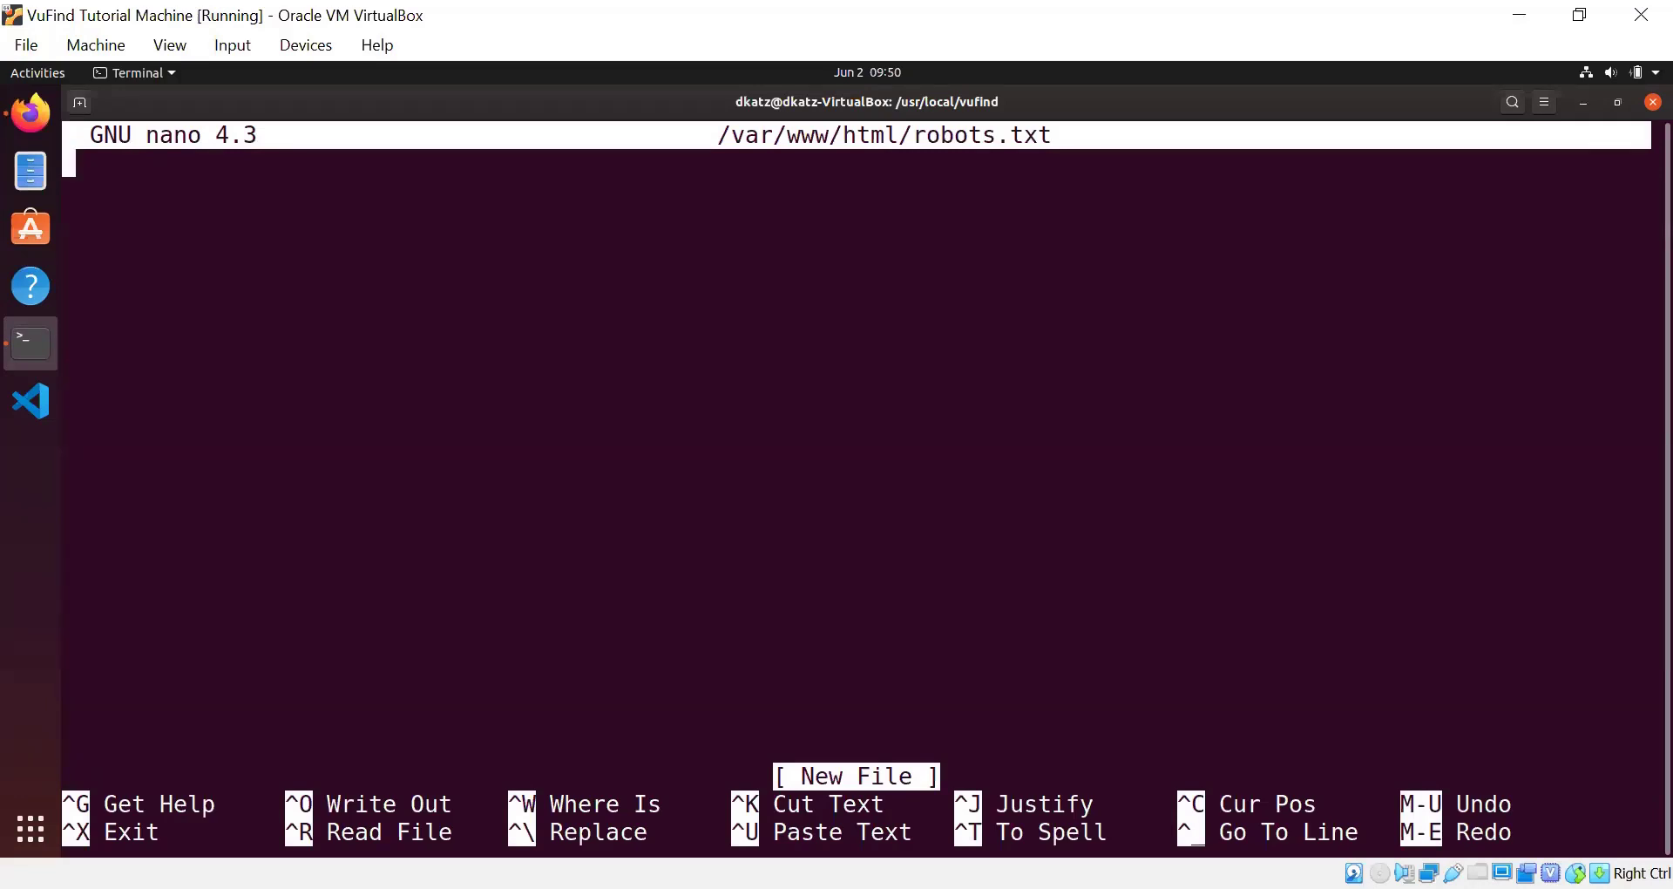
pyautogui.write('Sitemap: ')
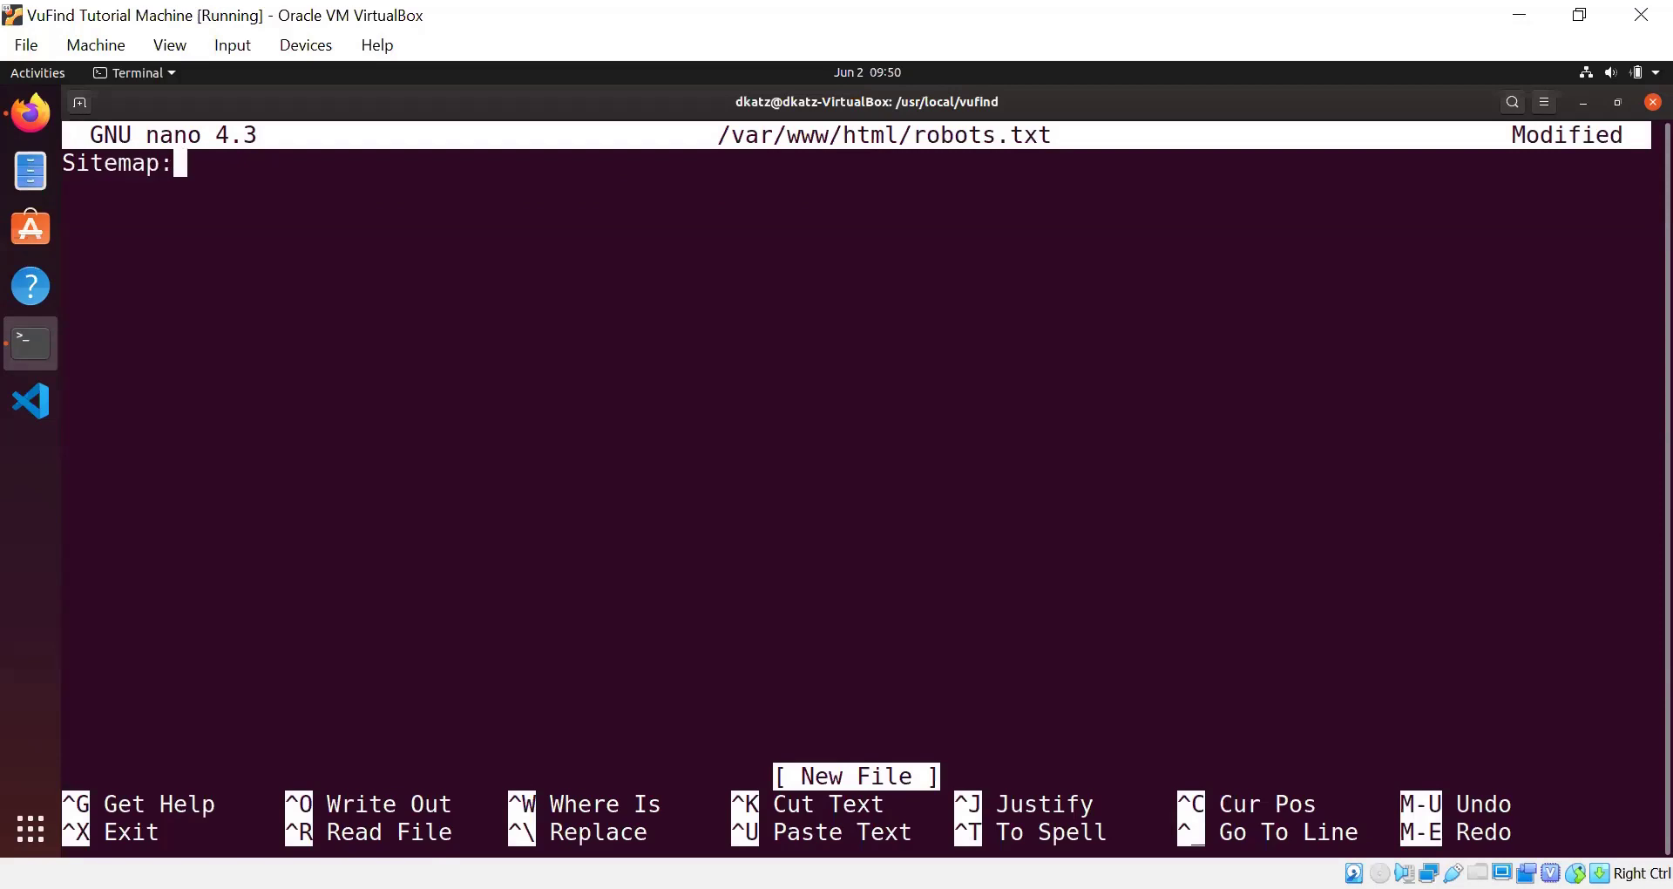
pyautogui.write('http://loca')
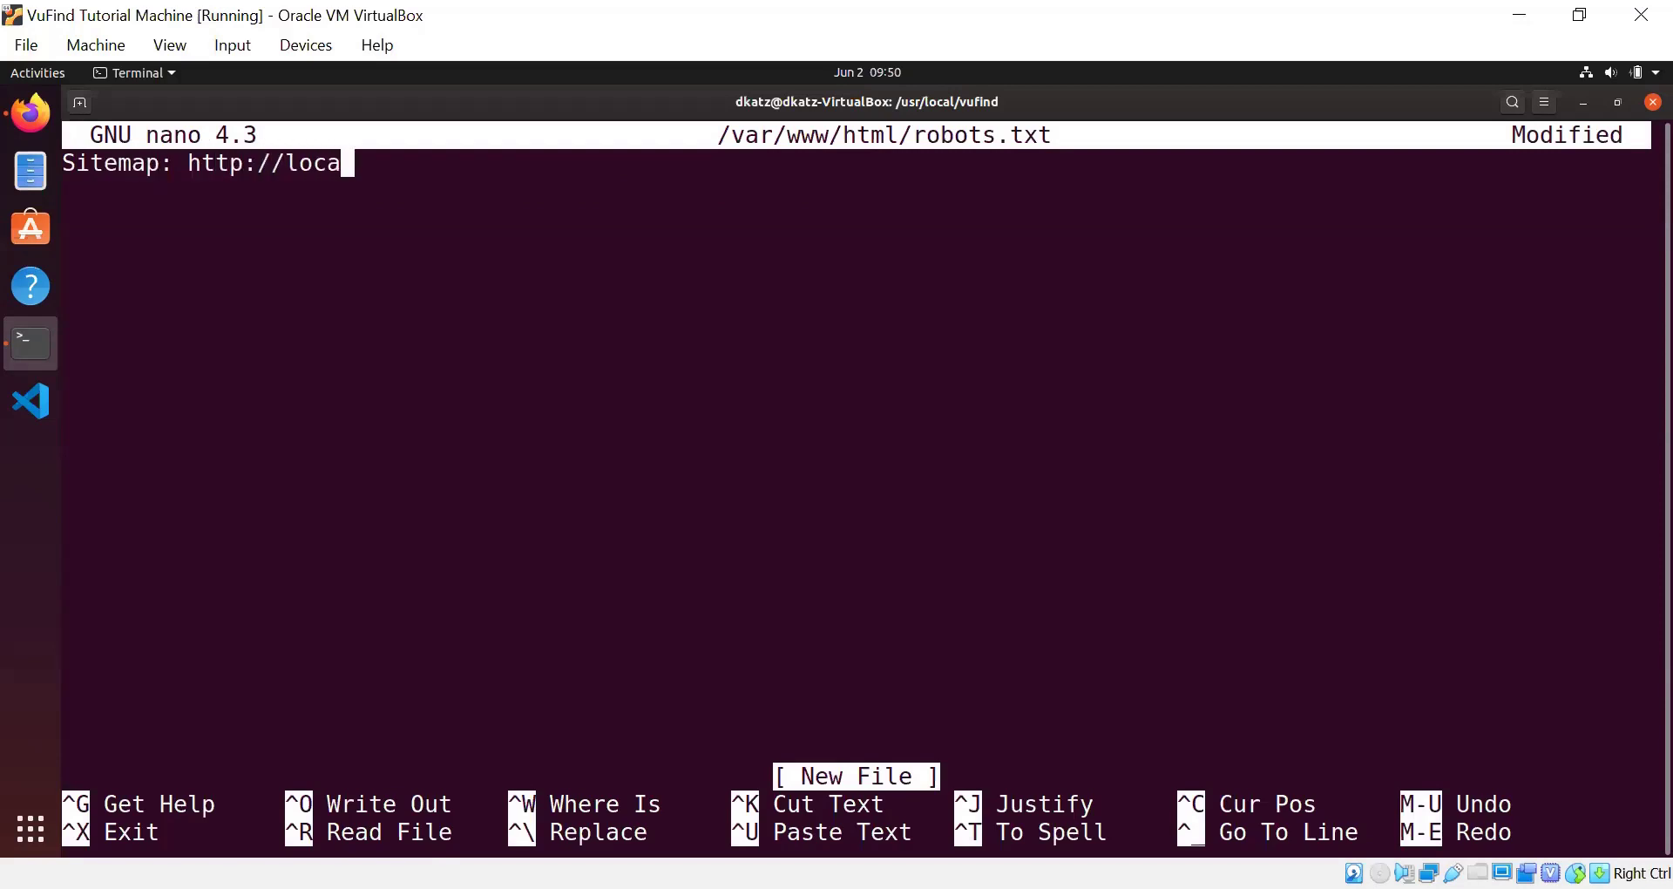
pyautogui.write('lhost/')
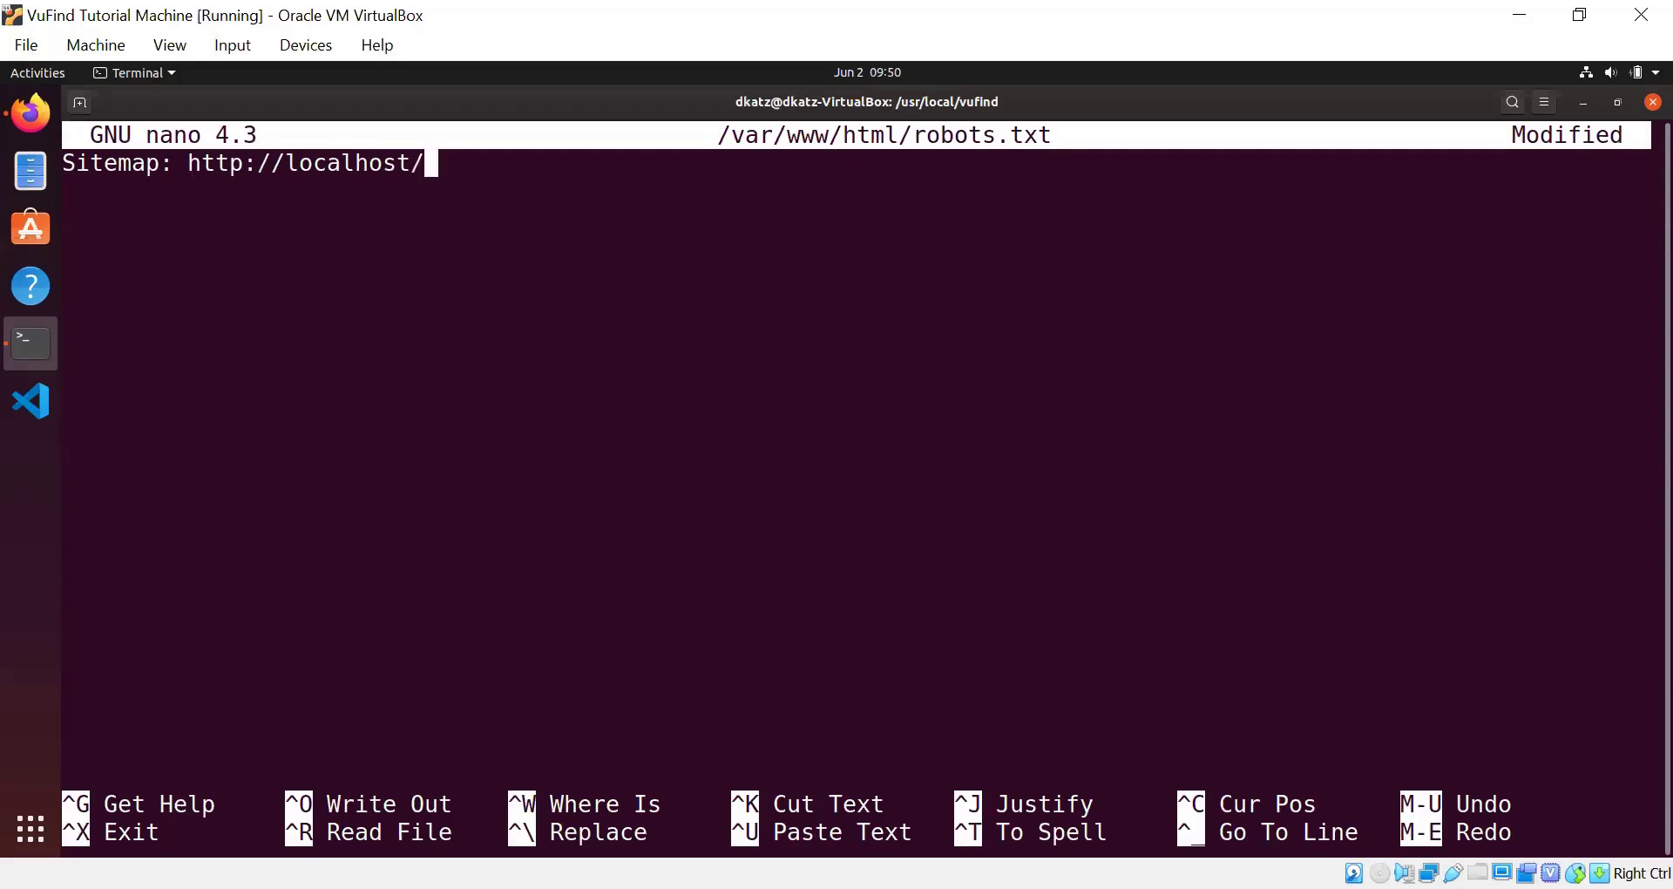
pyautogui.write('sitemapIndee')
pyautogui.press('BackSpace')
pyautogui.write('x.xml')
pyautogui.hotkey('ctrl', 'o')
pyautogui.press('Return')
pyautogui.hotkey('ctrl', 'x')
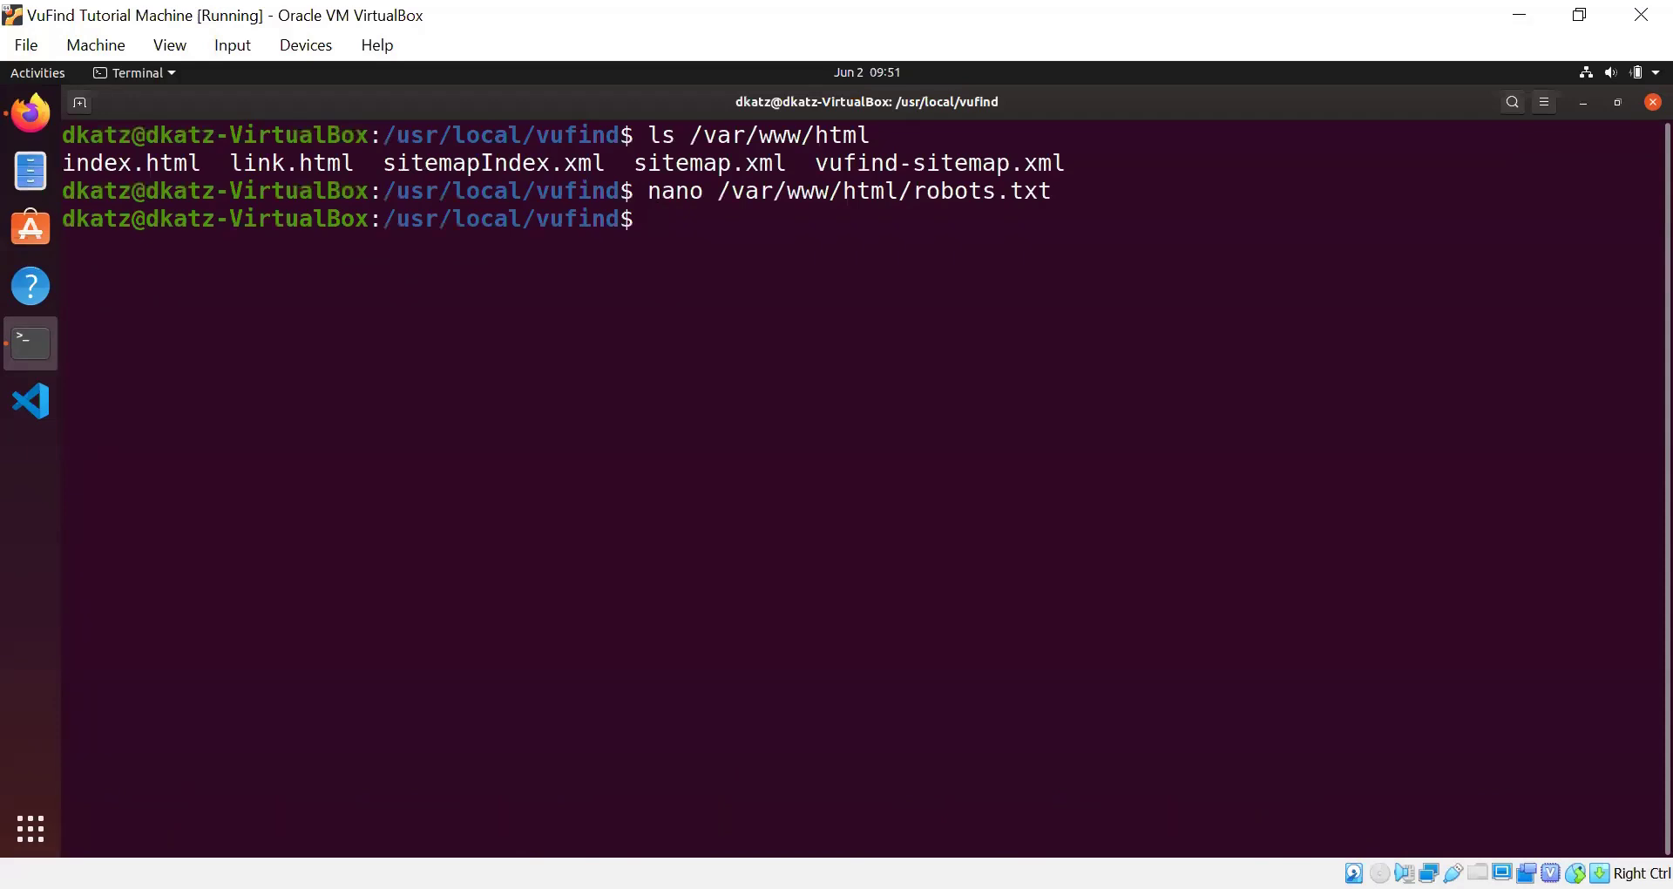
# Step: Switch to Firefox, open localhost/robots.txt and examine its Sitemap line pointing to the sitemap index
pyautogui.click(30, 112)
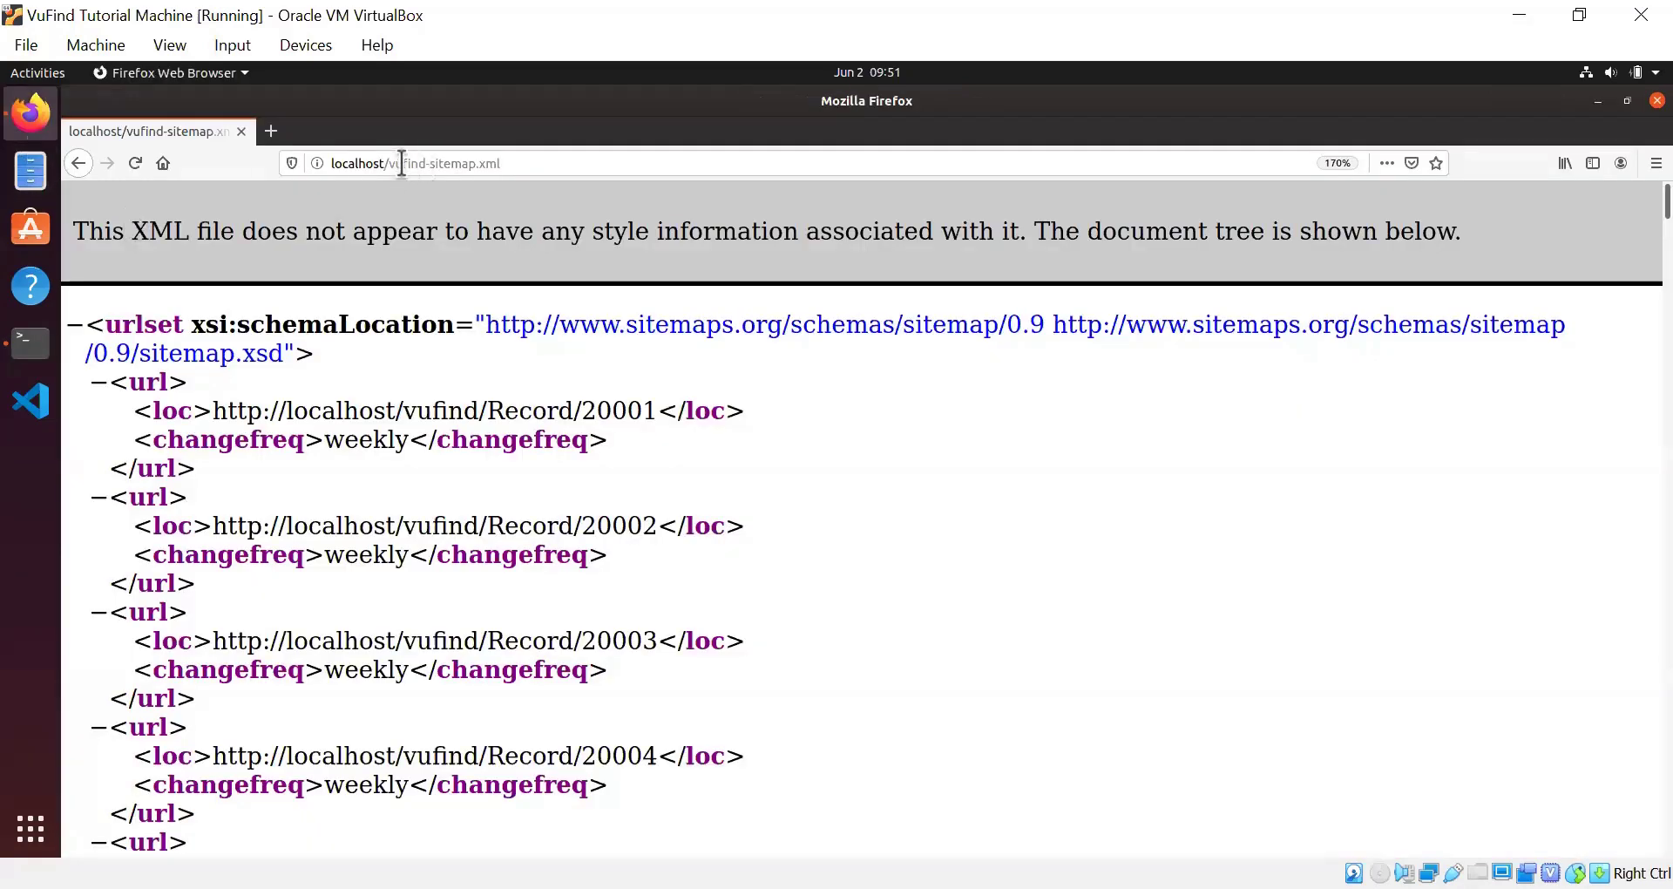
pyautogui.moveTo(393, 163); pyautogui.dragTo(726, 156)
pyautogui.write('robot')
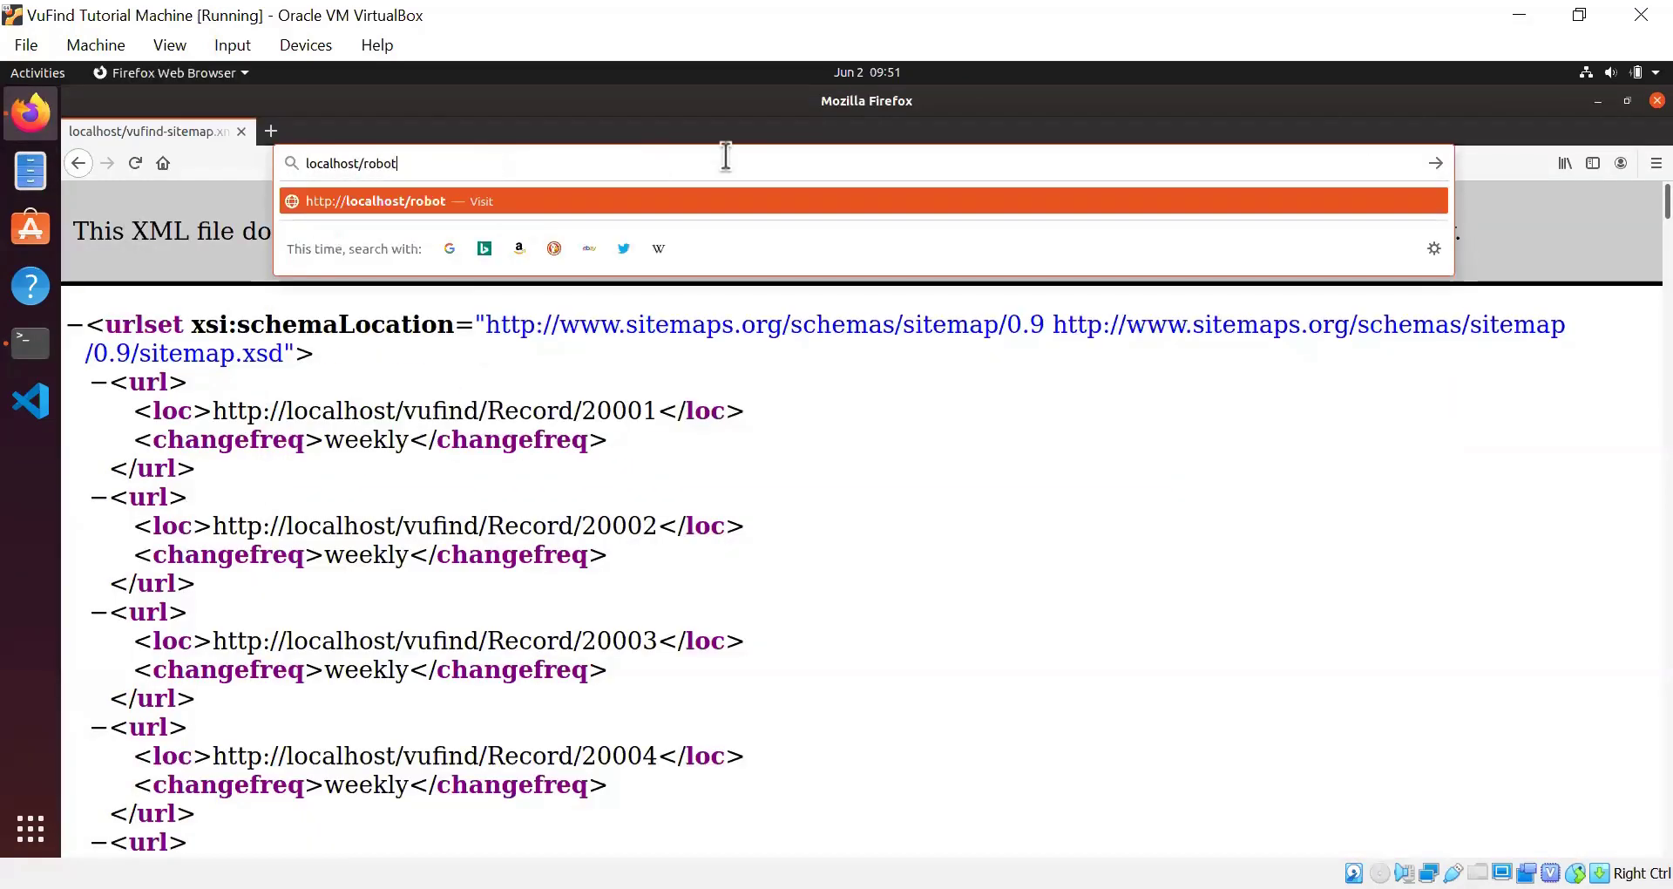
pyautogui.write('s.txt')
pyautogui.press('Return')
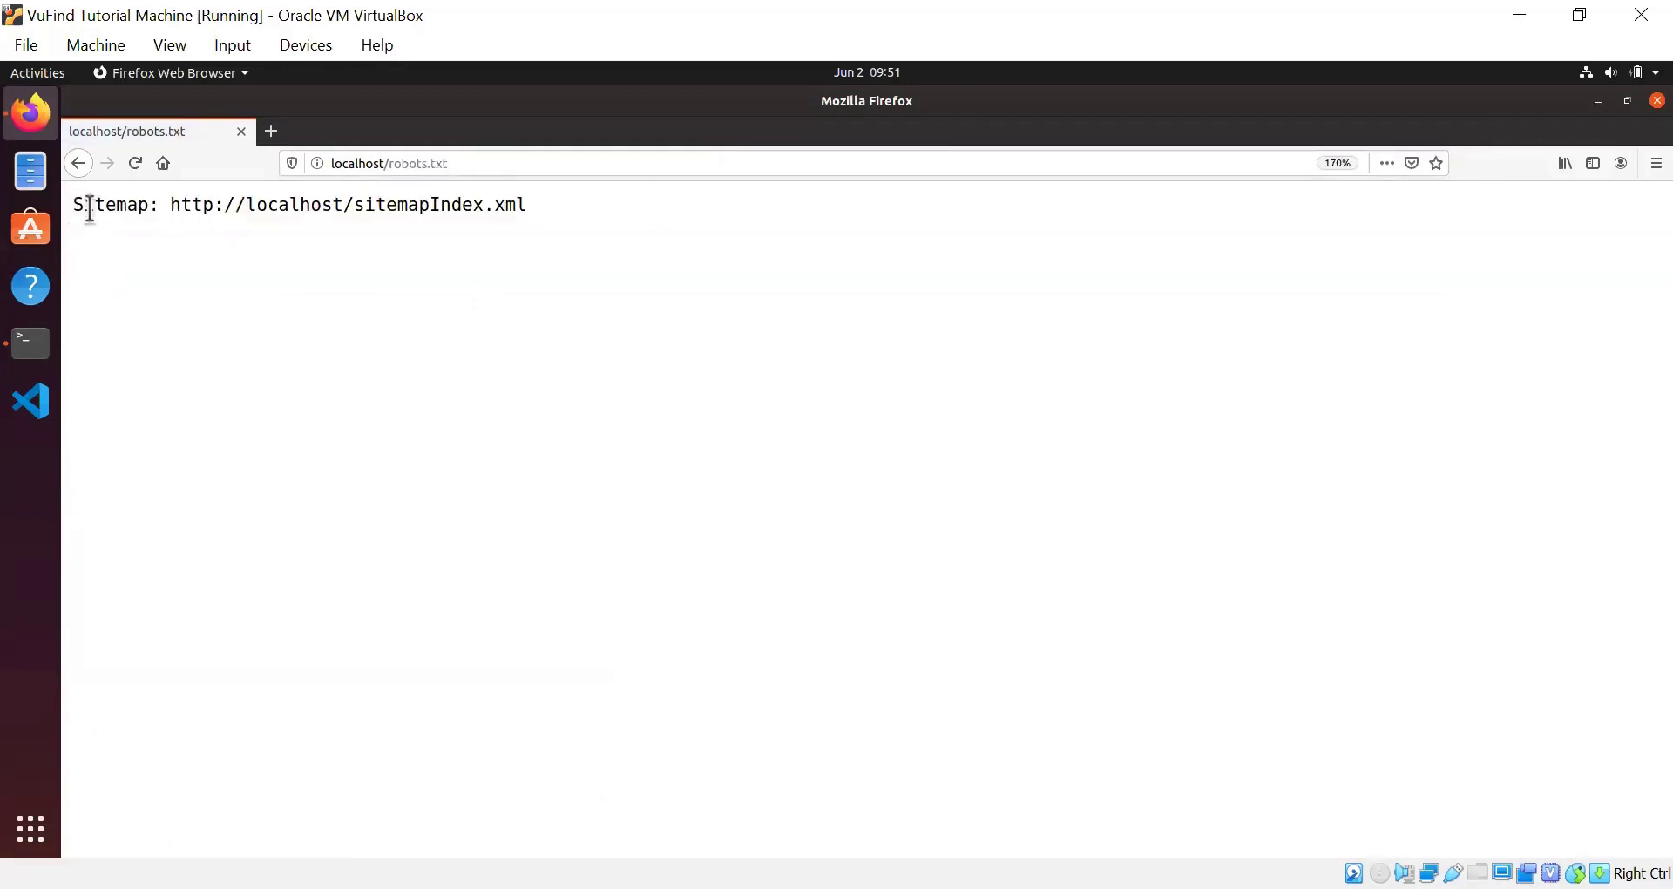
pyautogui.moveTo(74, 204); pyautogui.dragTo(149, 204)
pyautogui.click(346, 518)
pyautogui.moveTo(177, 204); pyautogui.dragTo(555, 226)
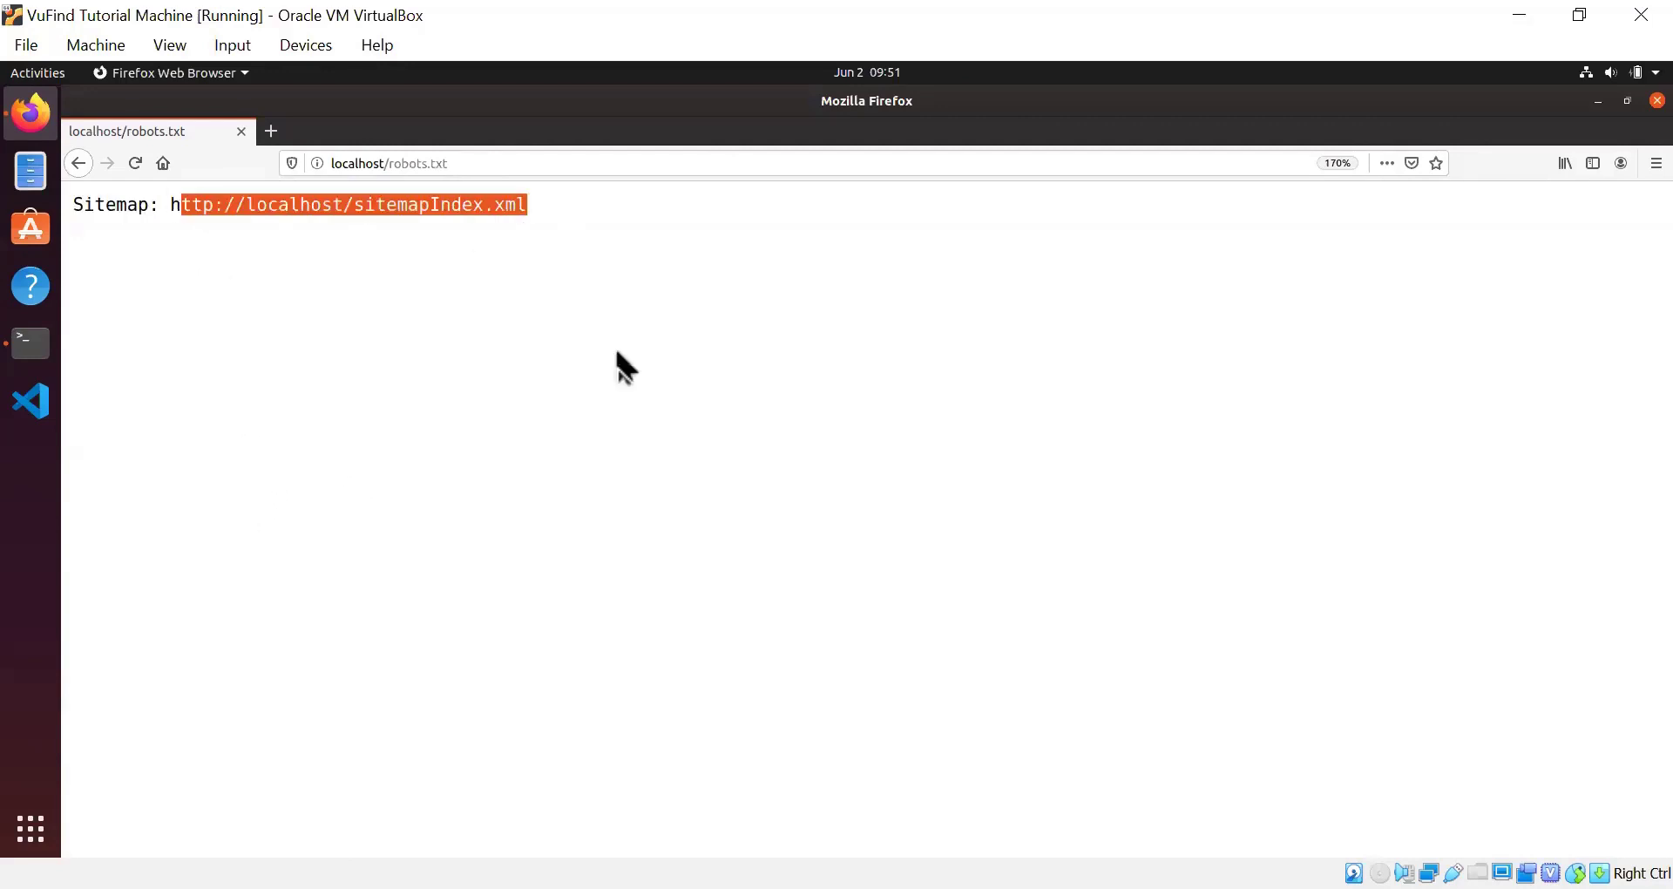
pyautogui.click(601, 384)
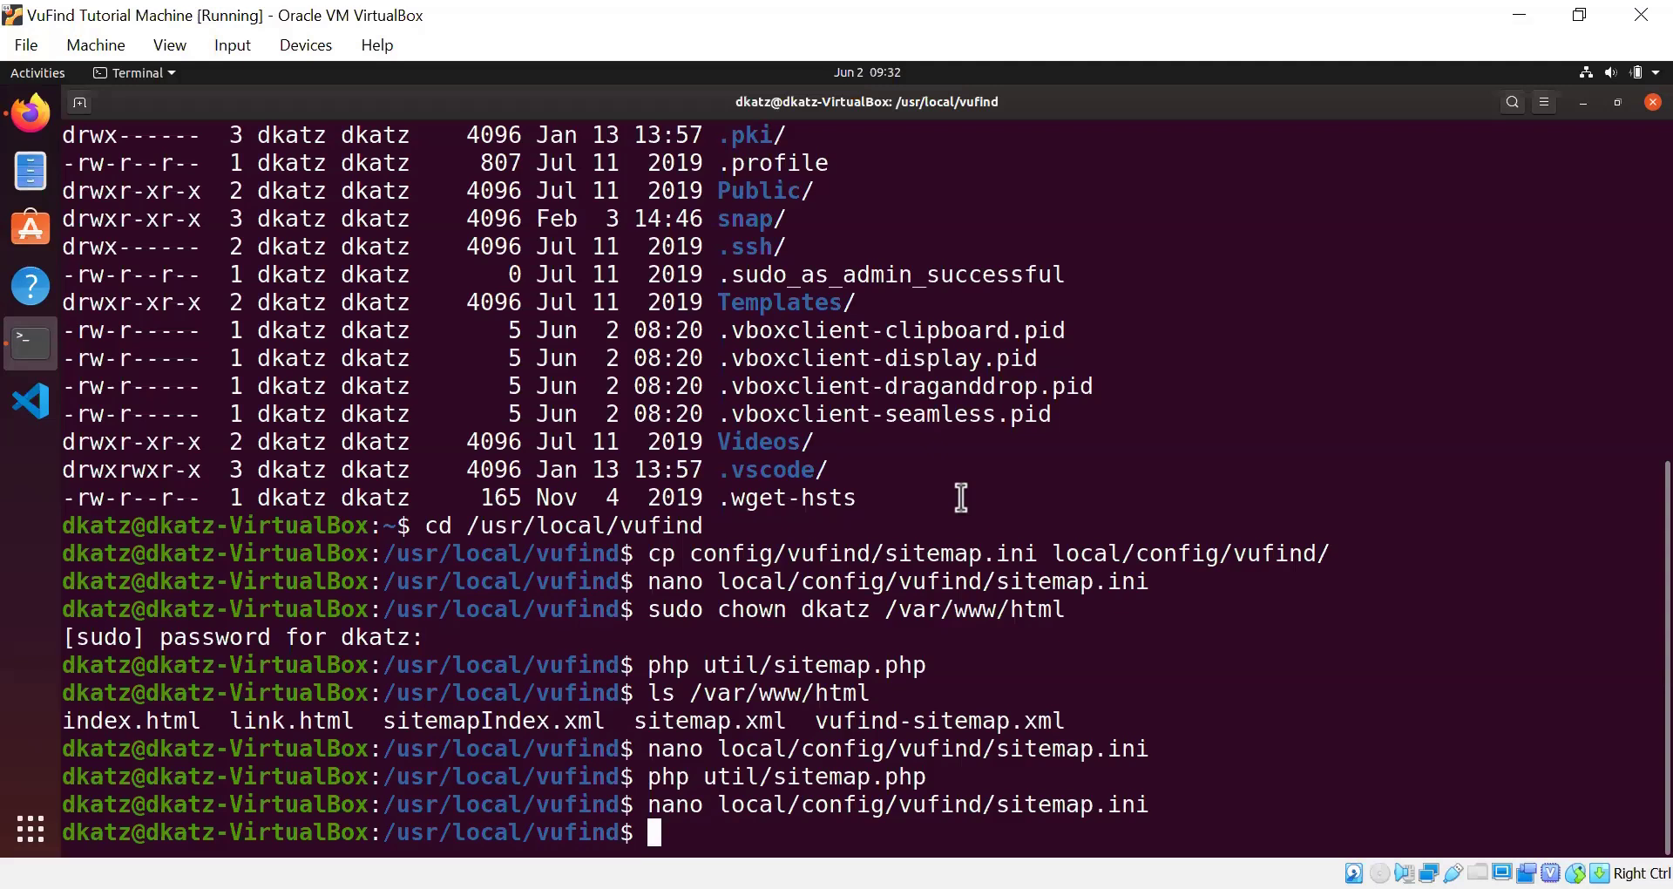
# Step: Switch to Firefox, open tika.apache.org, look over the Apache Tika home page and open its download page
pyautogui.click(31, 114)
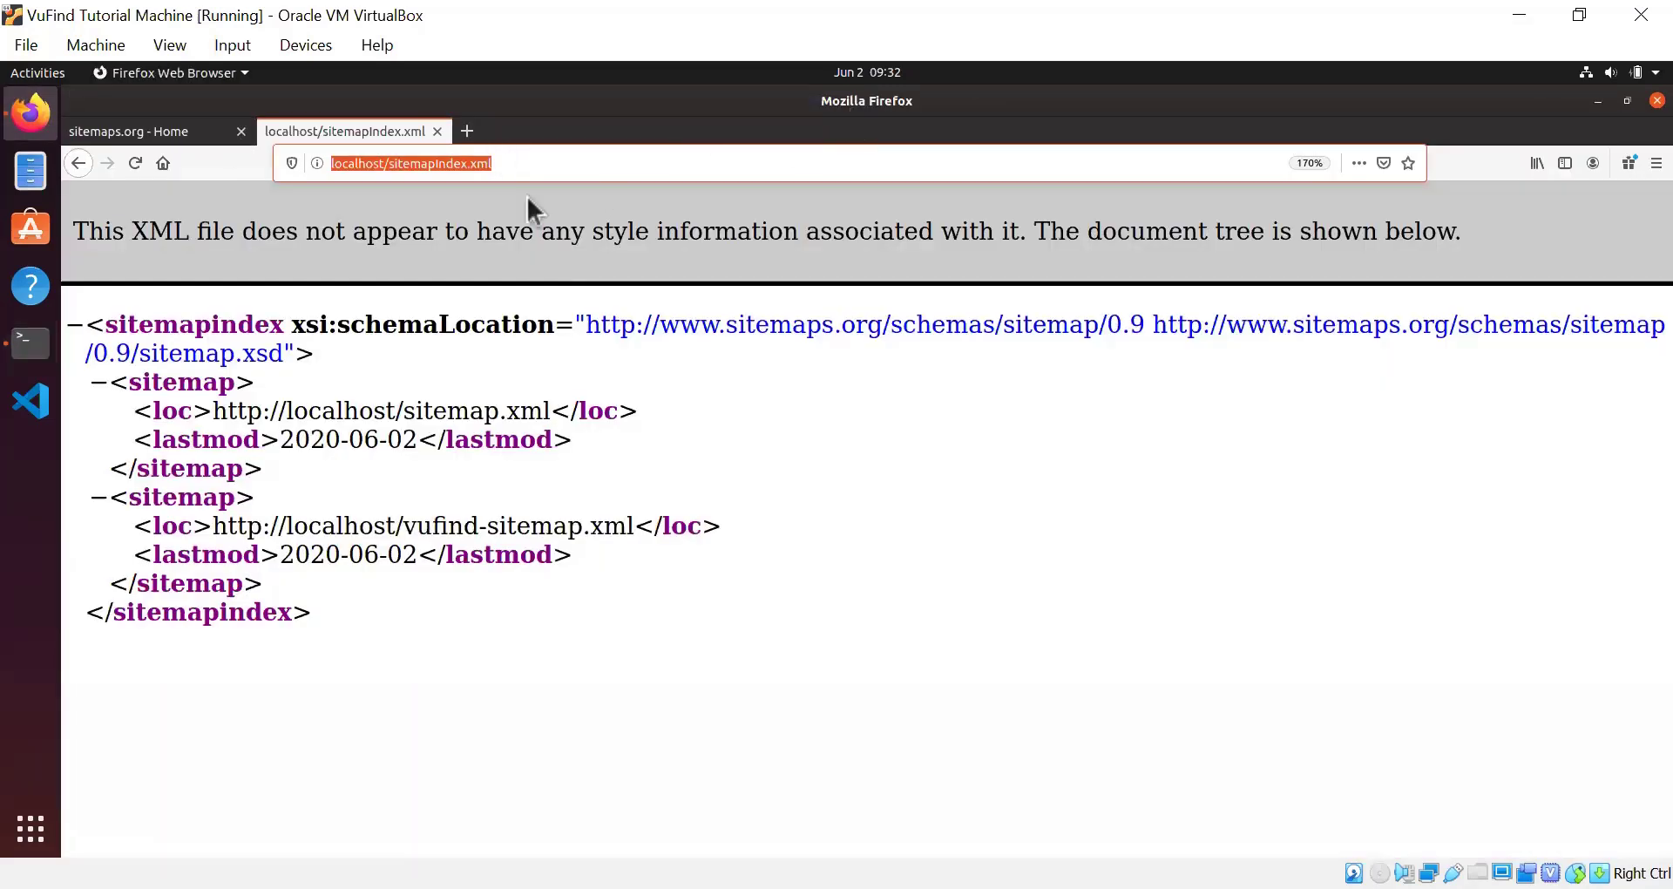
pyautogui.write('tika')
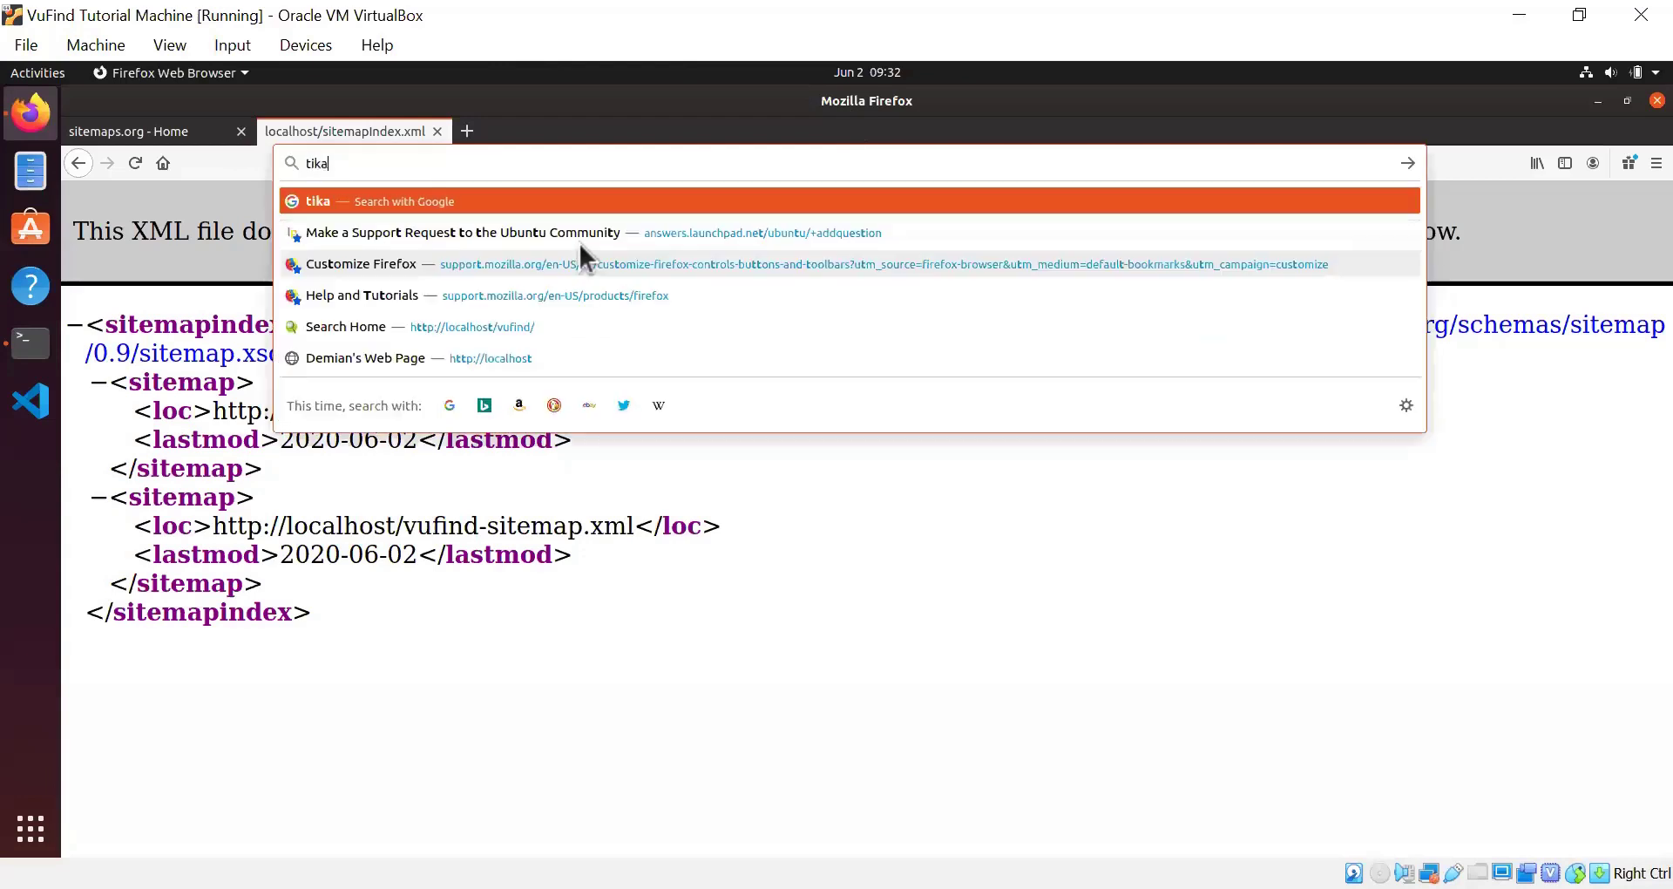
pyautogui.write('.apache.org')
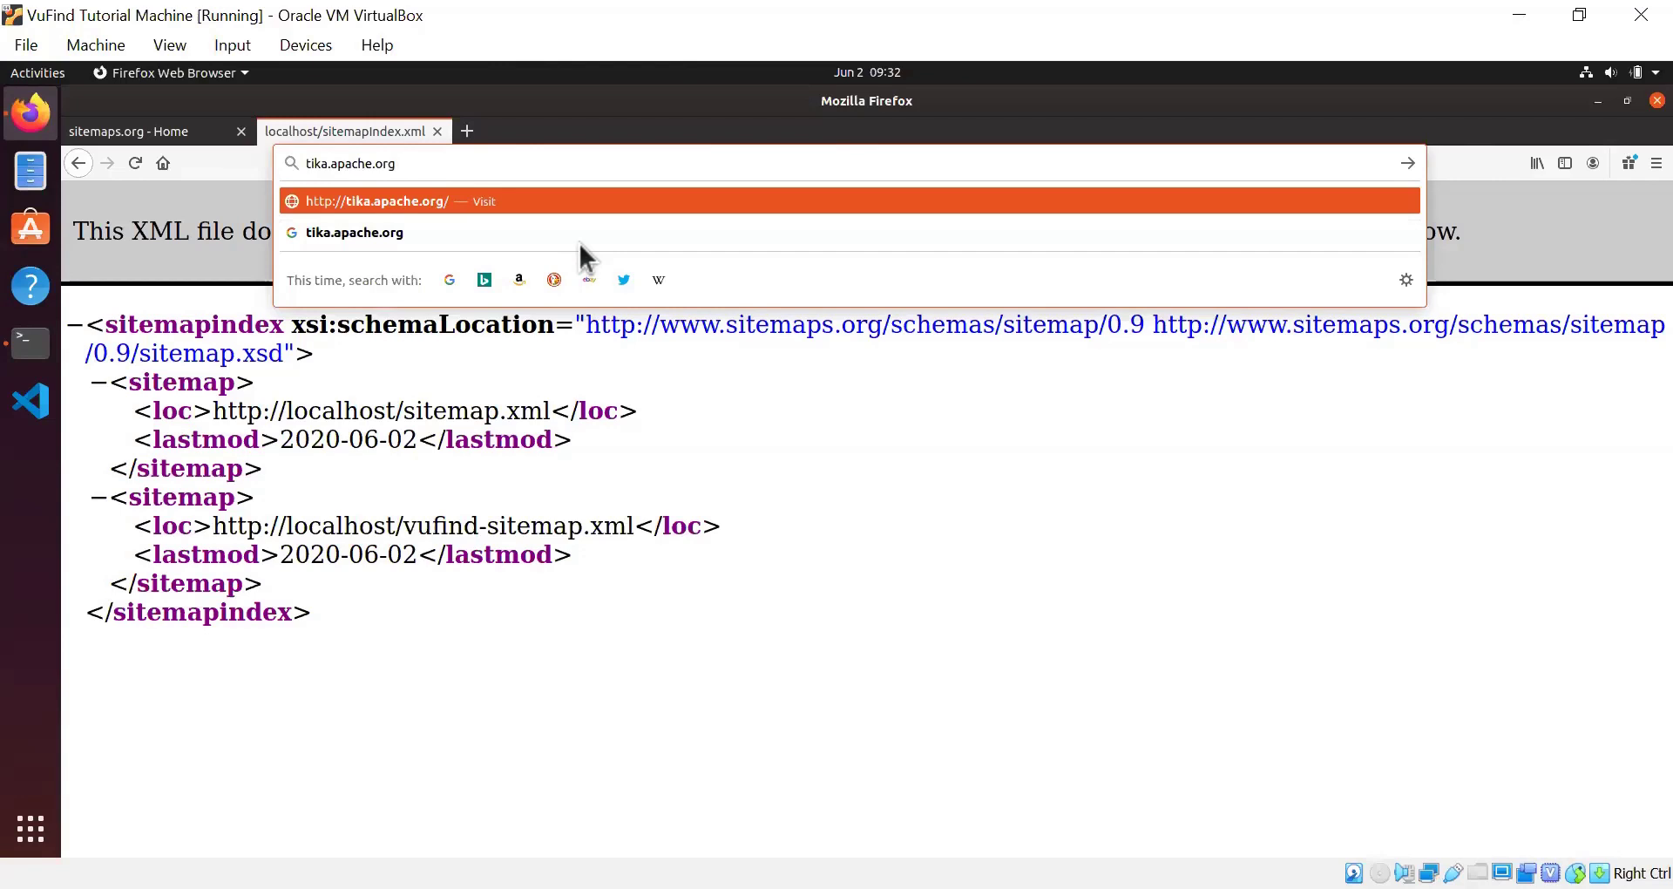
pyautogui.press('Return')
pyautogui.scroll(-2, 1001, 619)
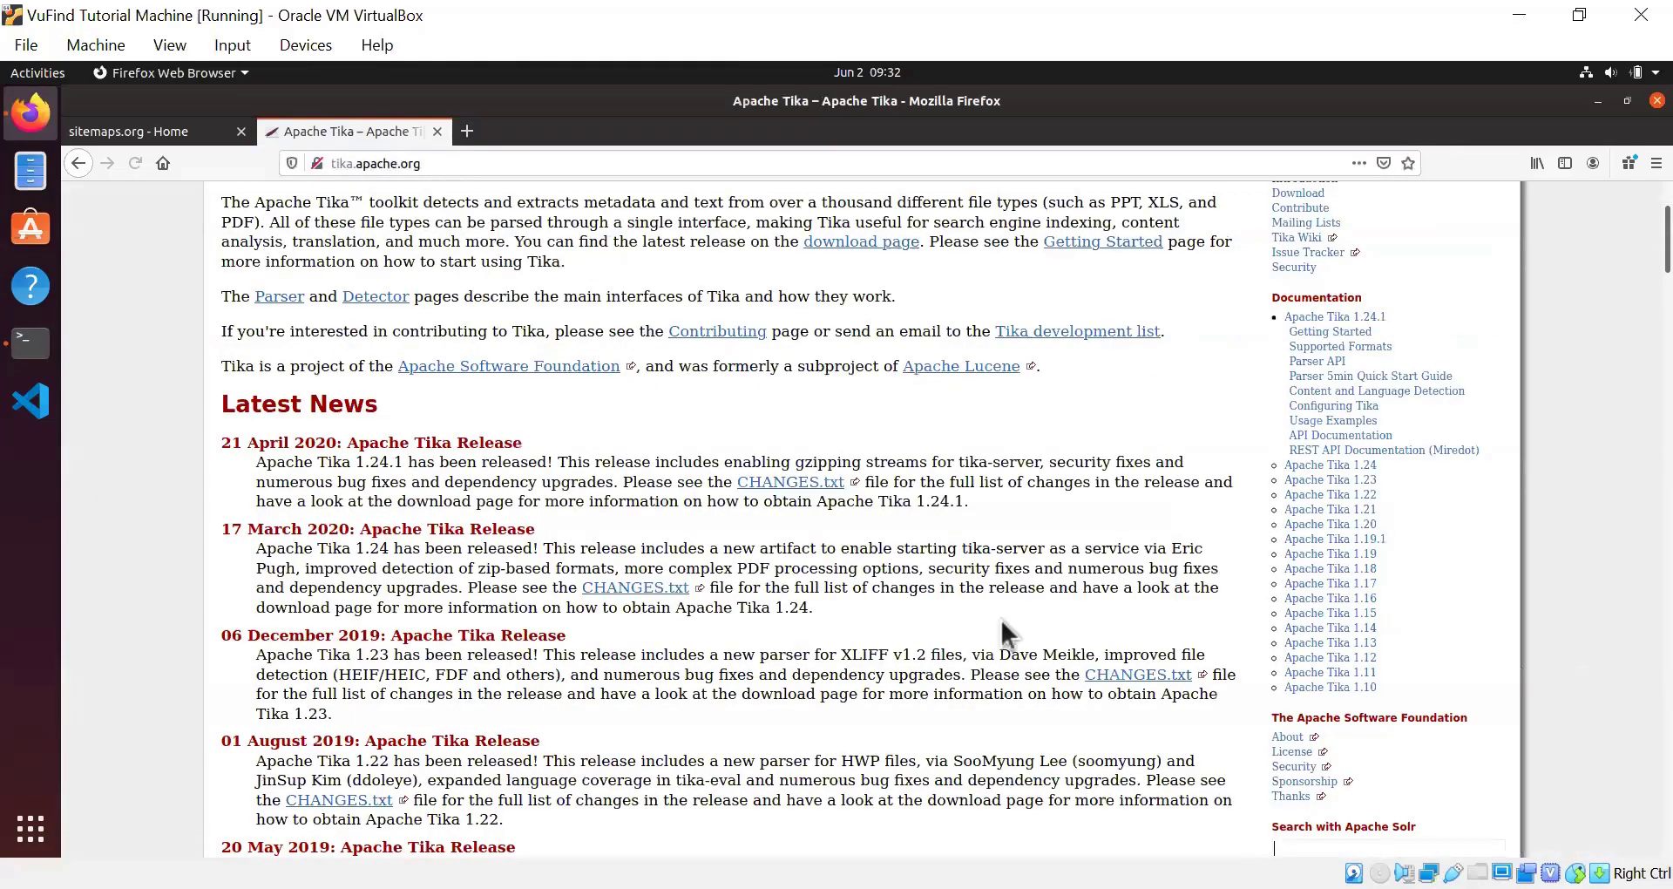
pyautogui.scroll(3, 746, 535)
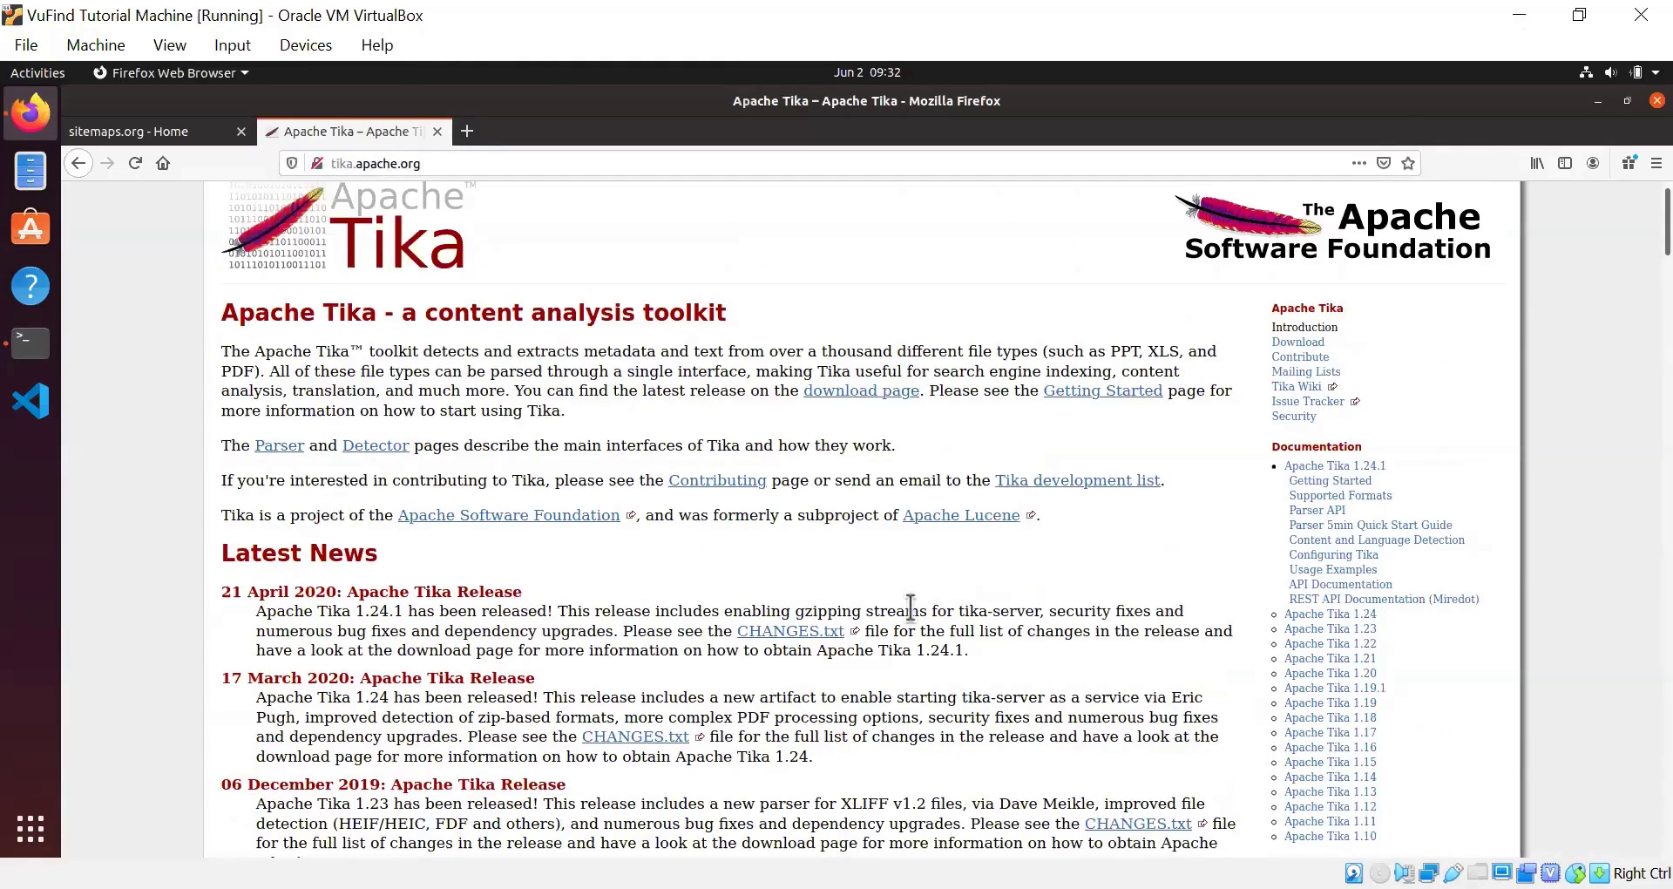
pyautogui.click(1292, 345)
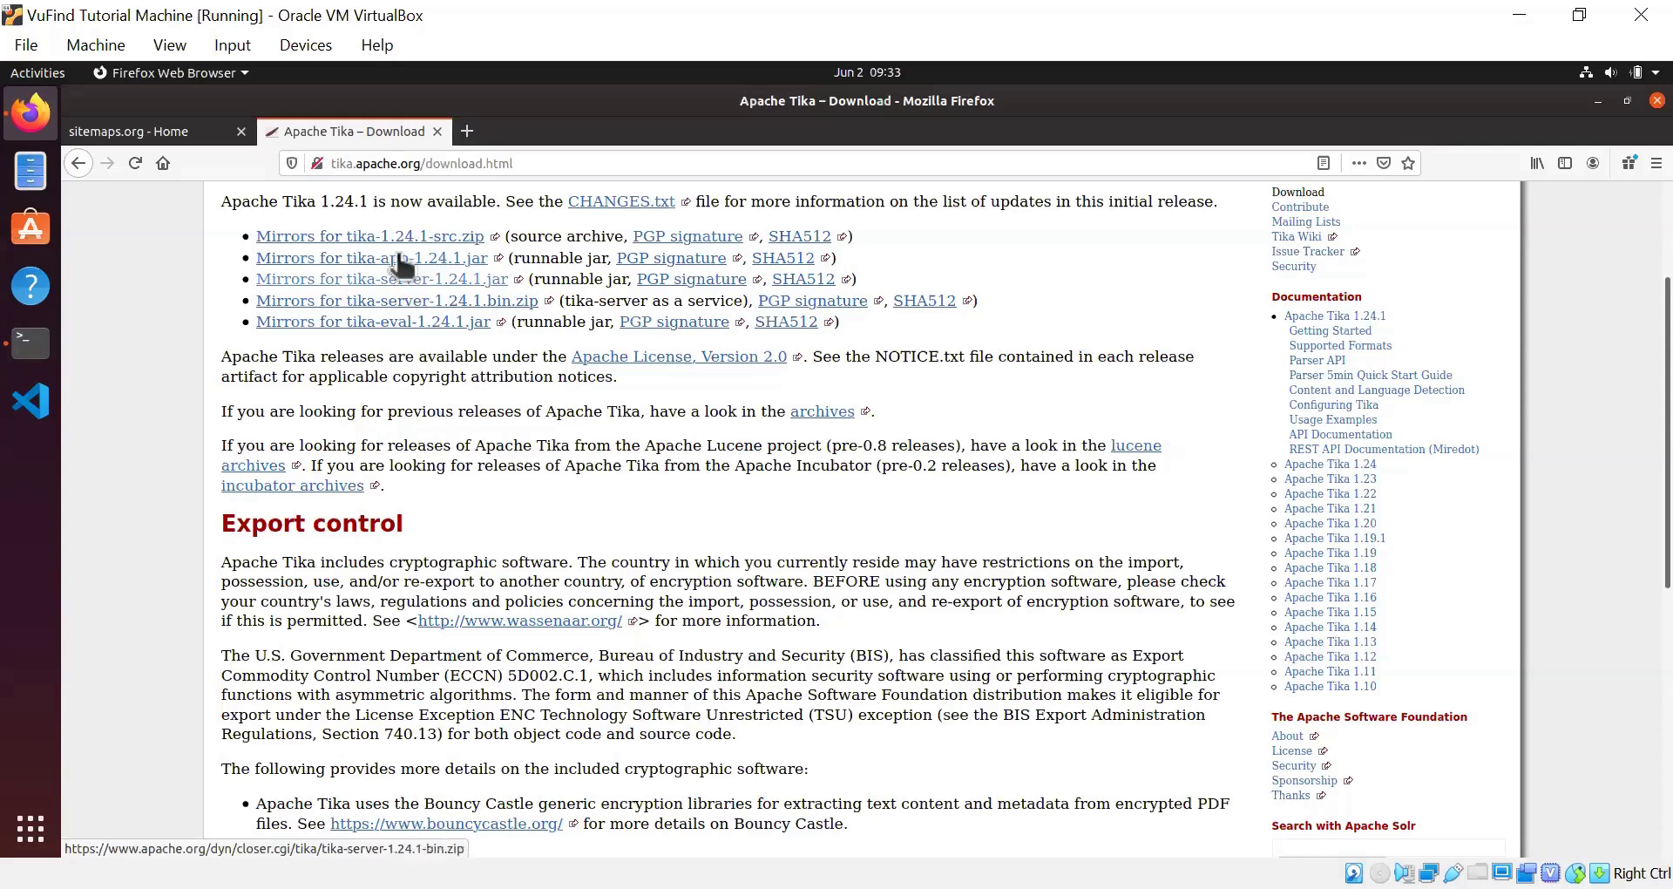
# Step: Switch to the terminal and create the directory /usr/local/tika with sudo
pyautogui.click(24, 347)
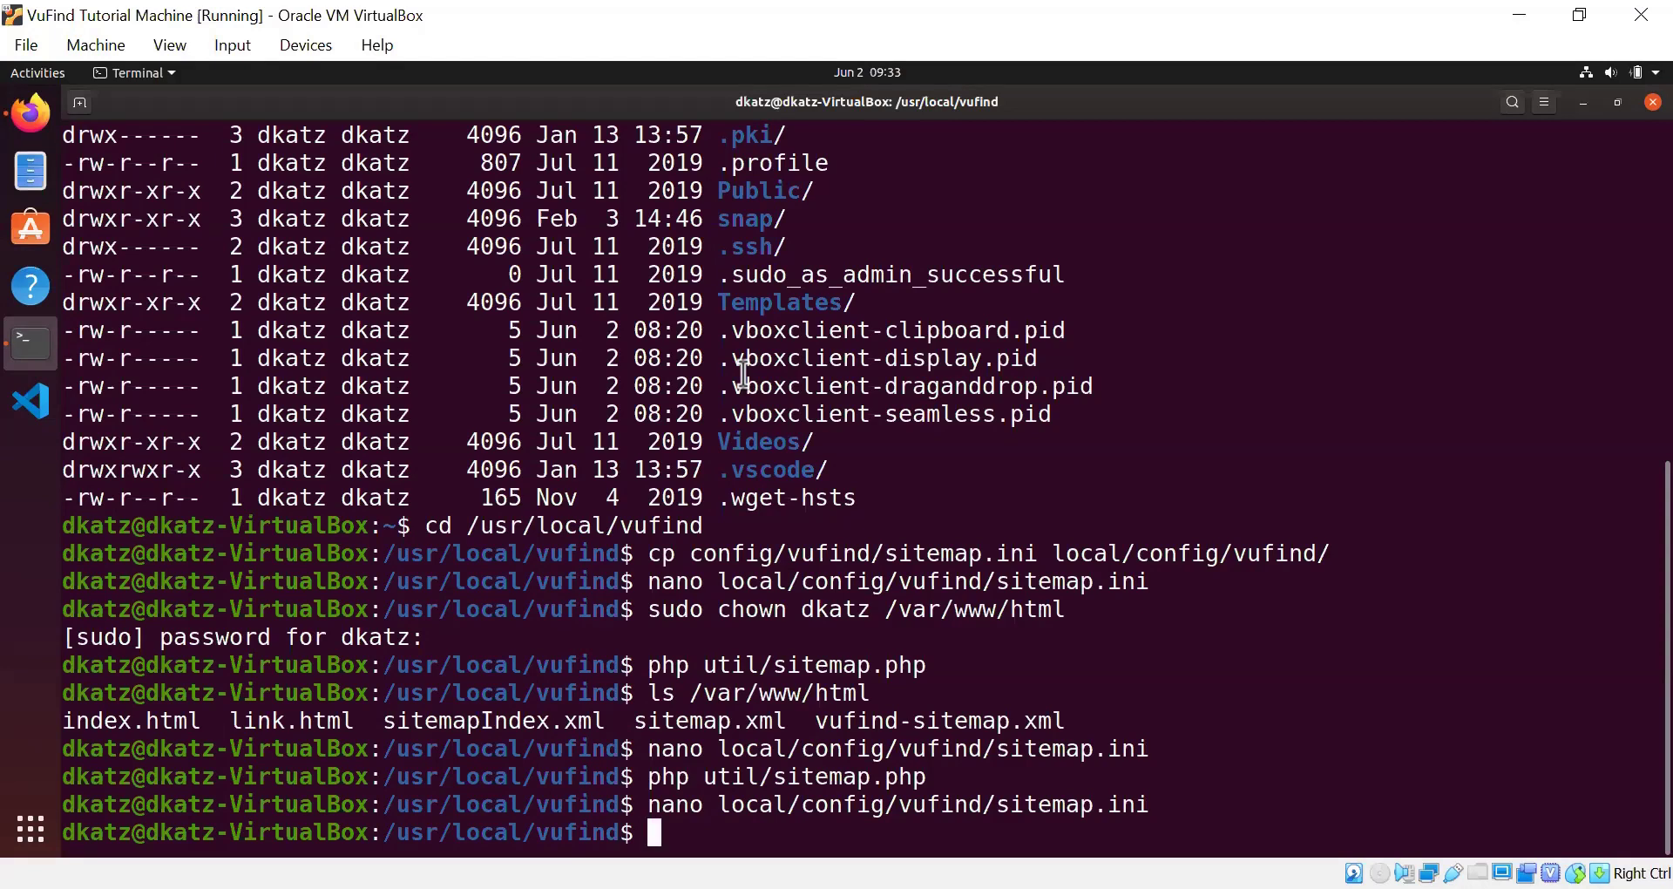
pyautogui.write('sudo m')
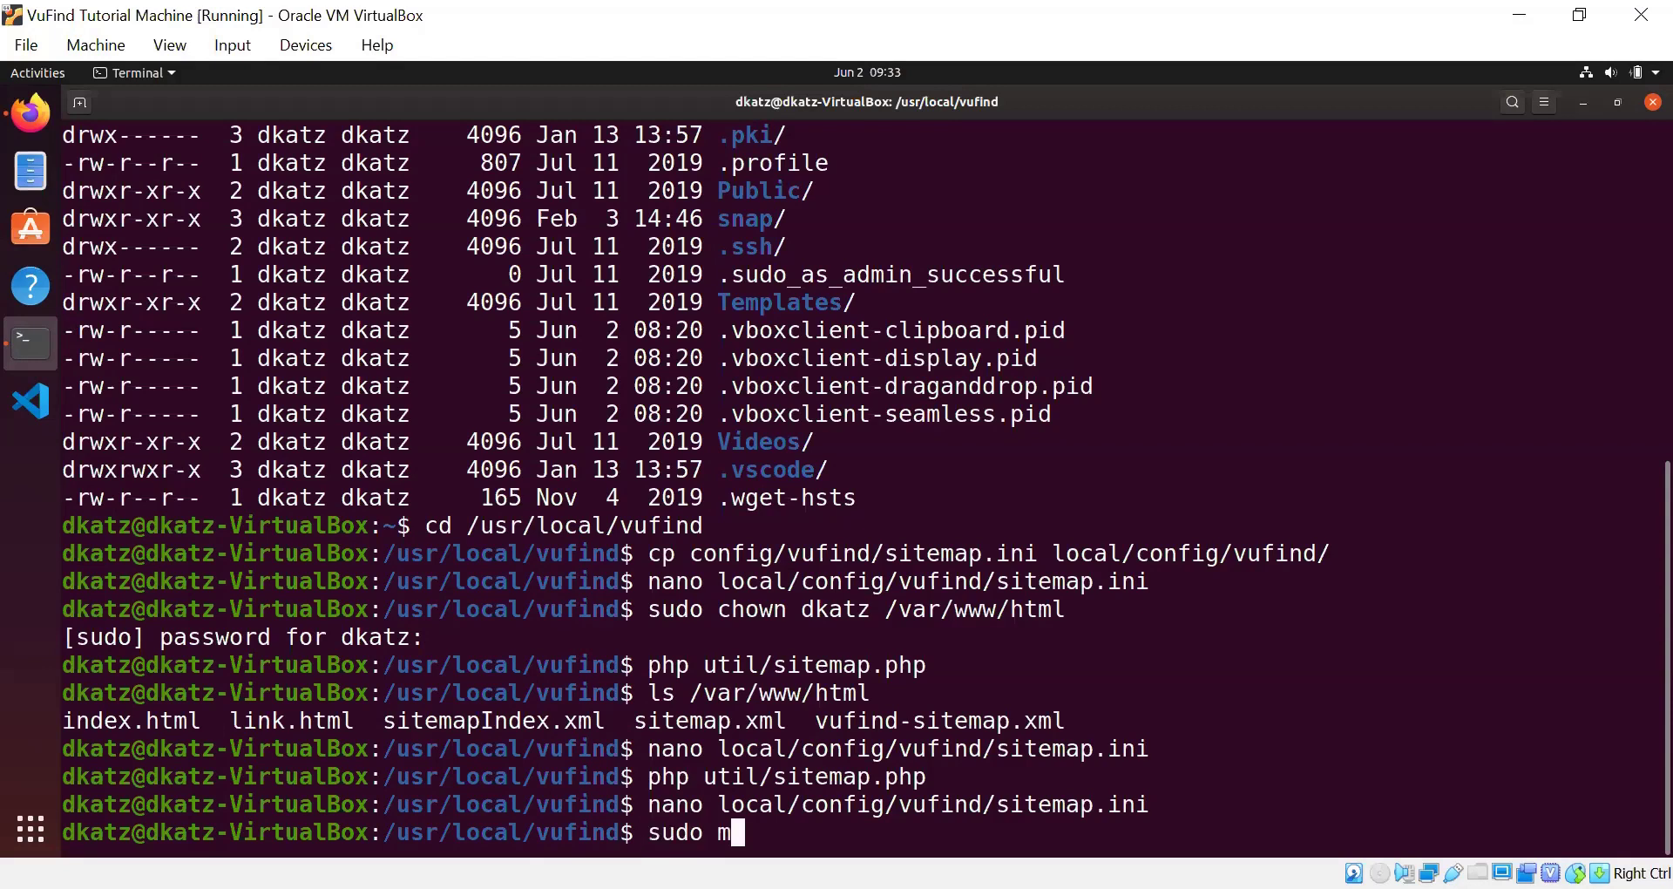
pyautogui.write('kdir /usr/l')
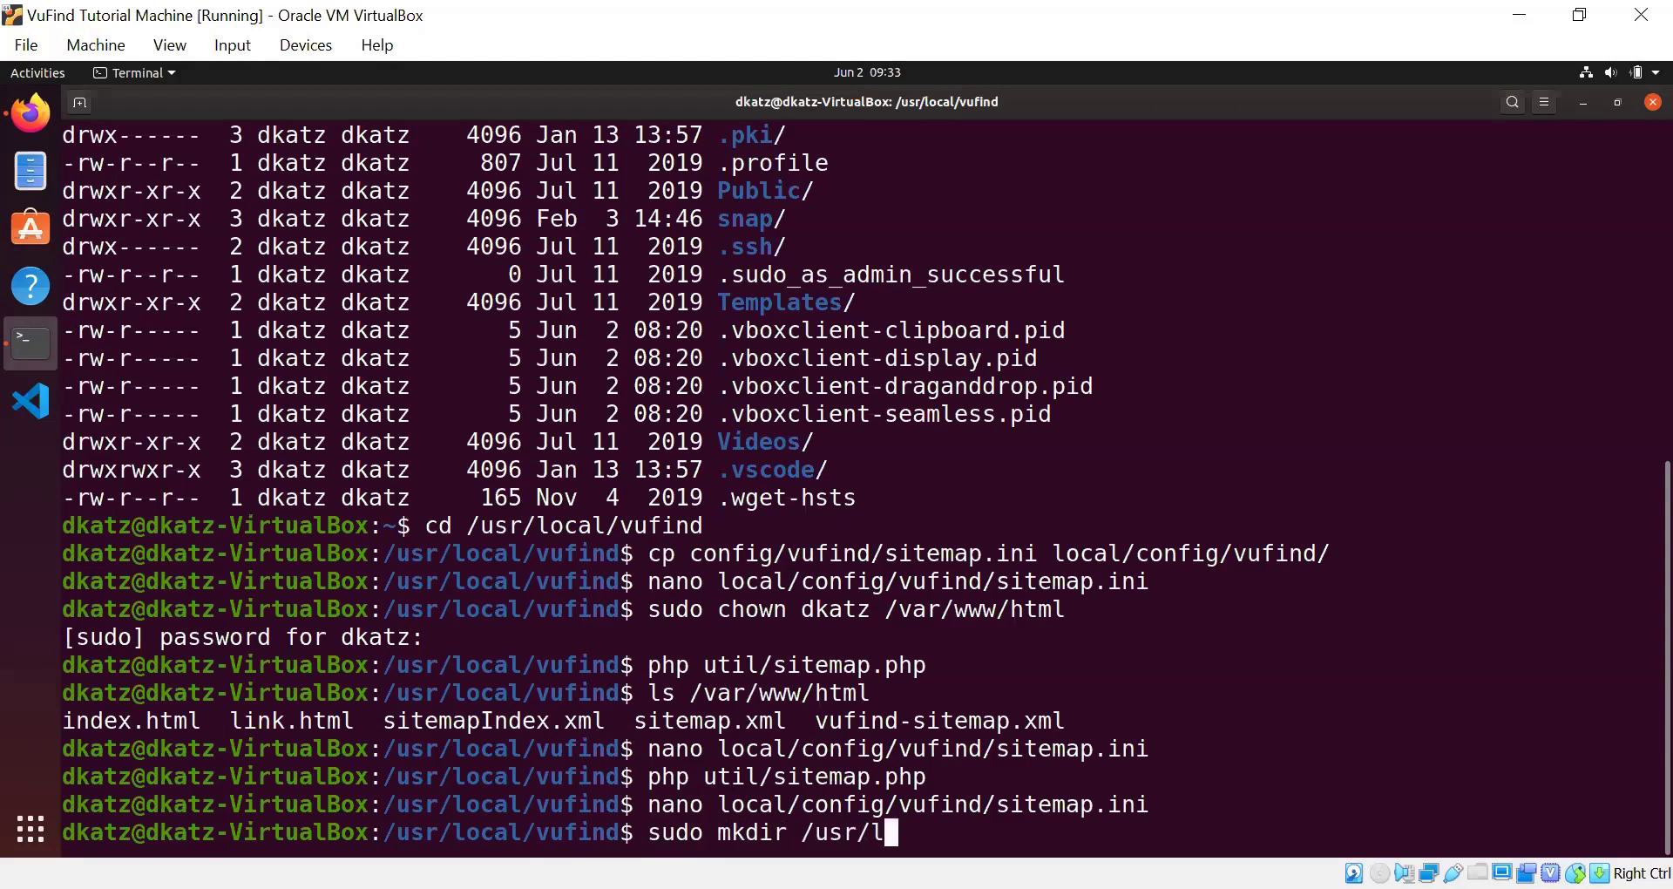
pyautogui.write('ocal/ti')
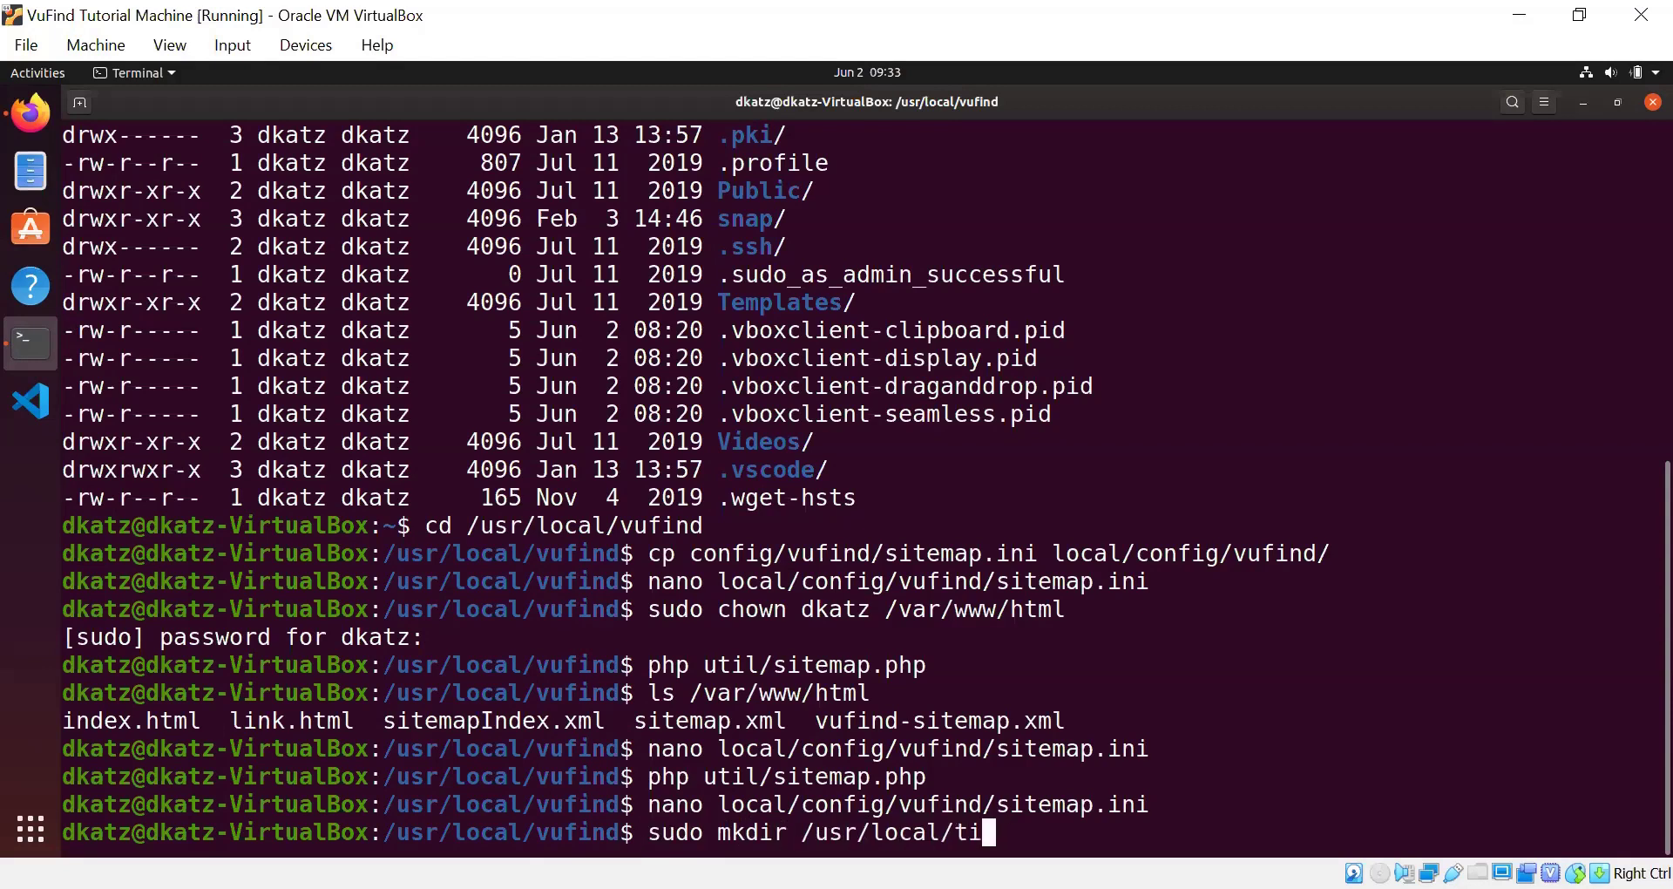
pyautogui.write('ka')
pyautogui.press('Return')
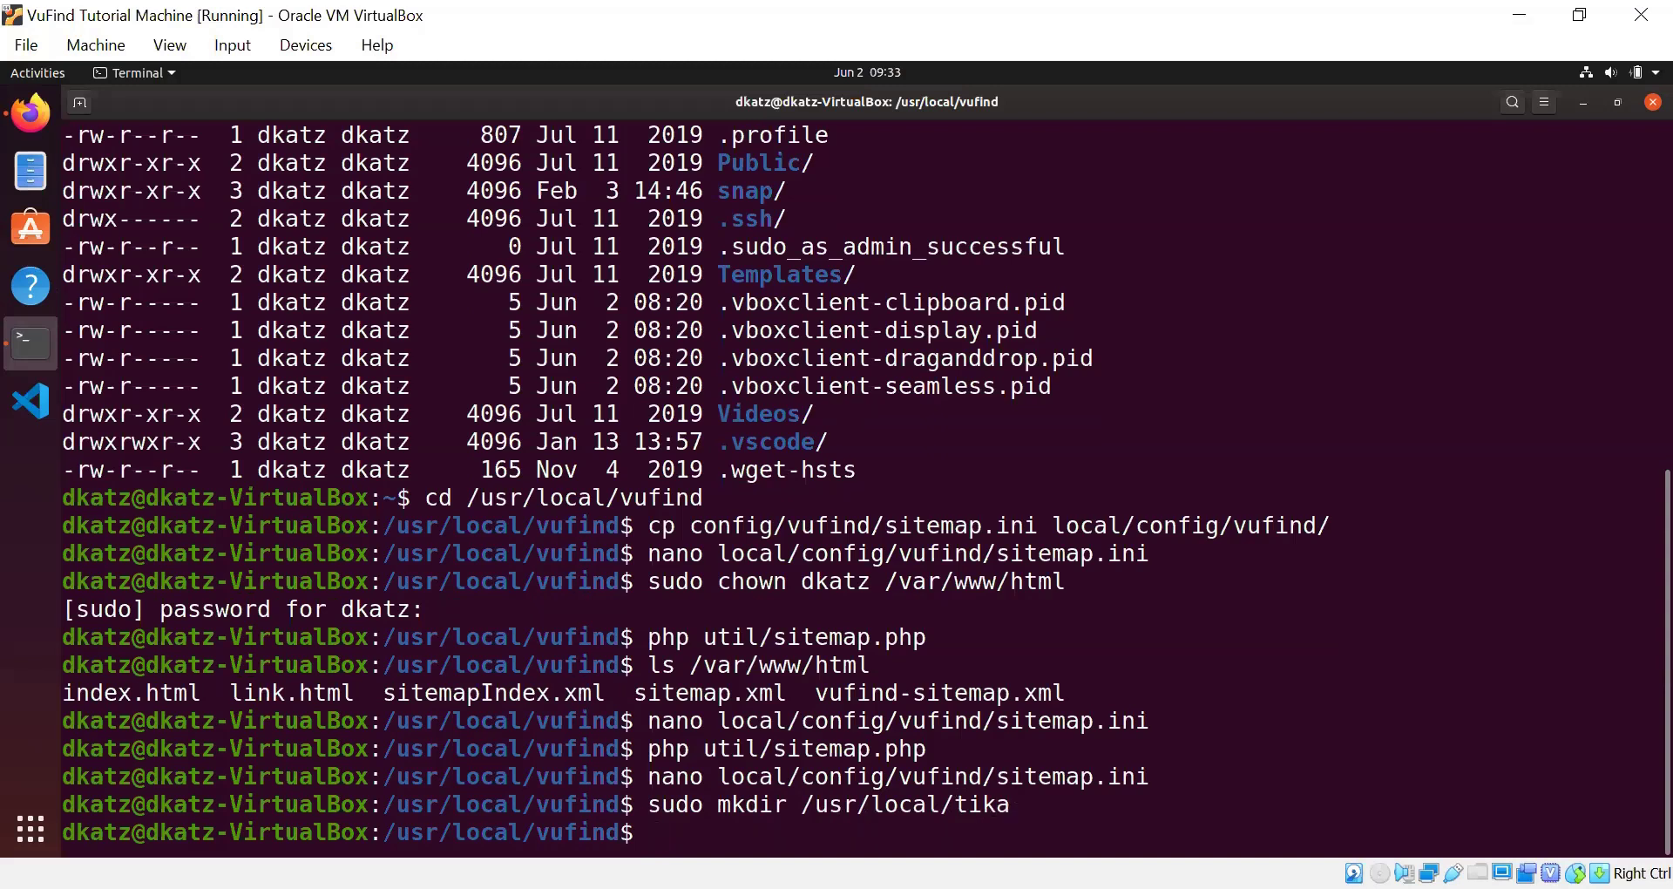
# Step: Copy ~/Downloads/tika-app-1.24.1.jar into /usr/local/tika with sudo
pyautogui.write('sudo cp ~/DO')
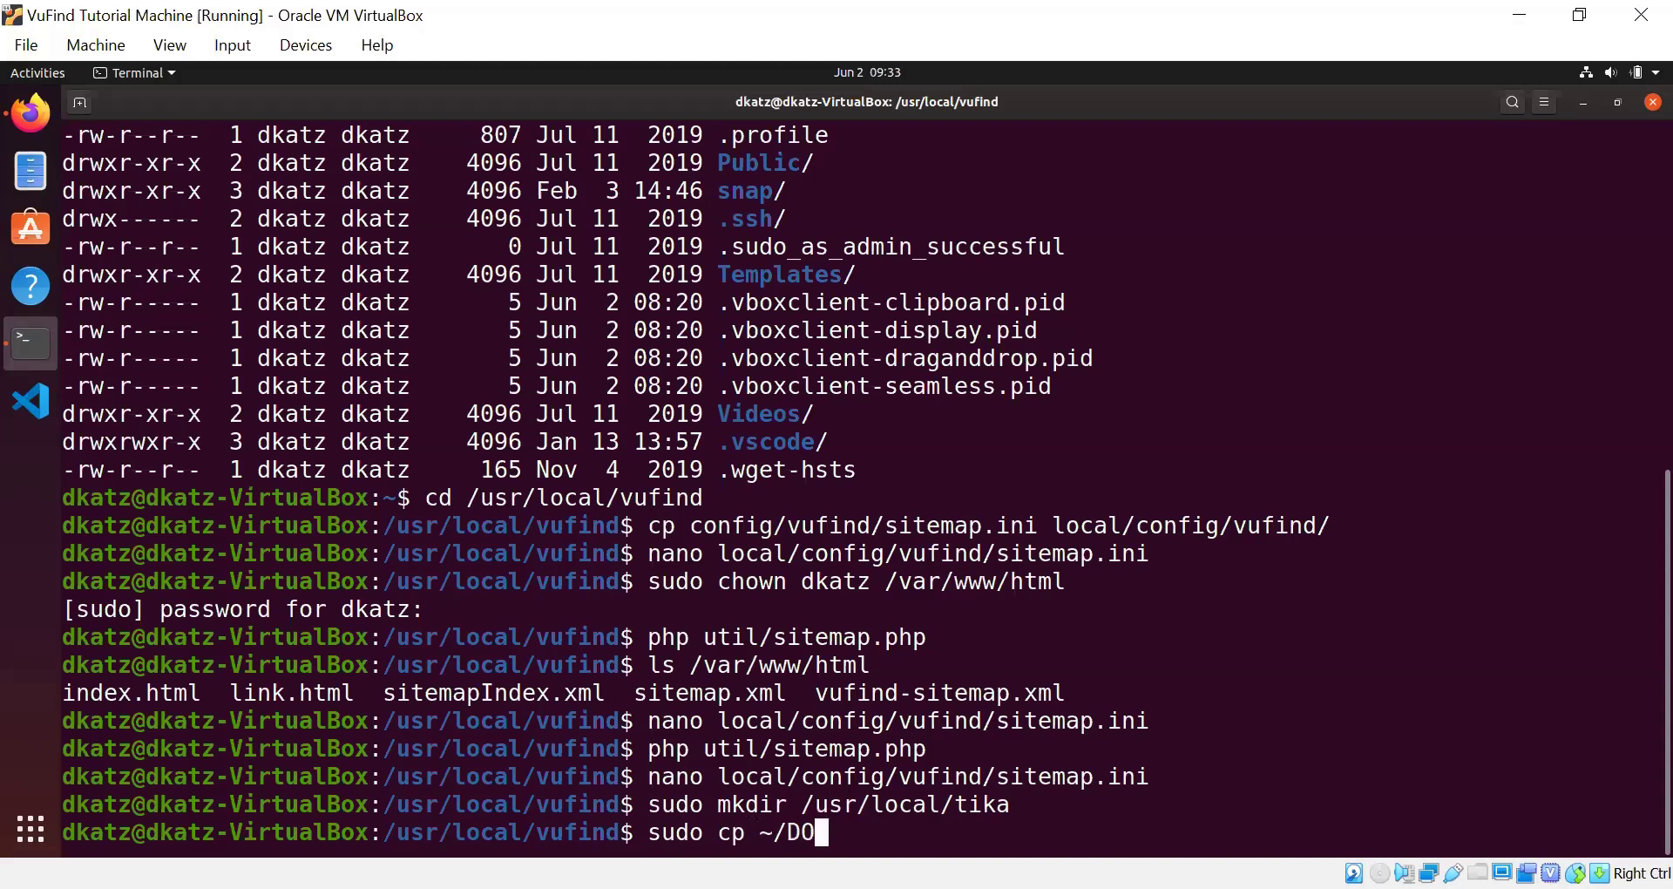
pyautogui.press('BackSpace')
pyautogui.write('o')
pyautogui.write('wn')
pyautogui.press('Tab')
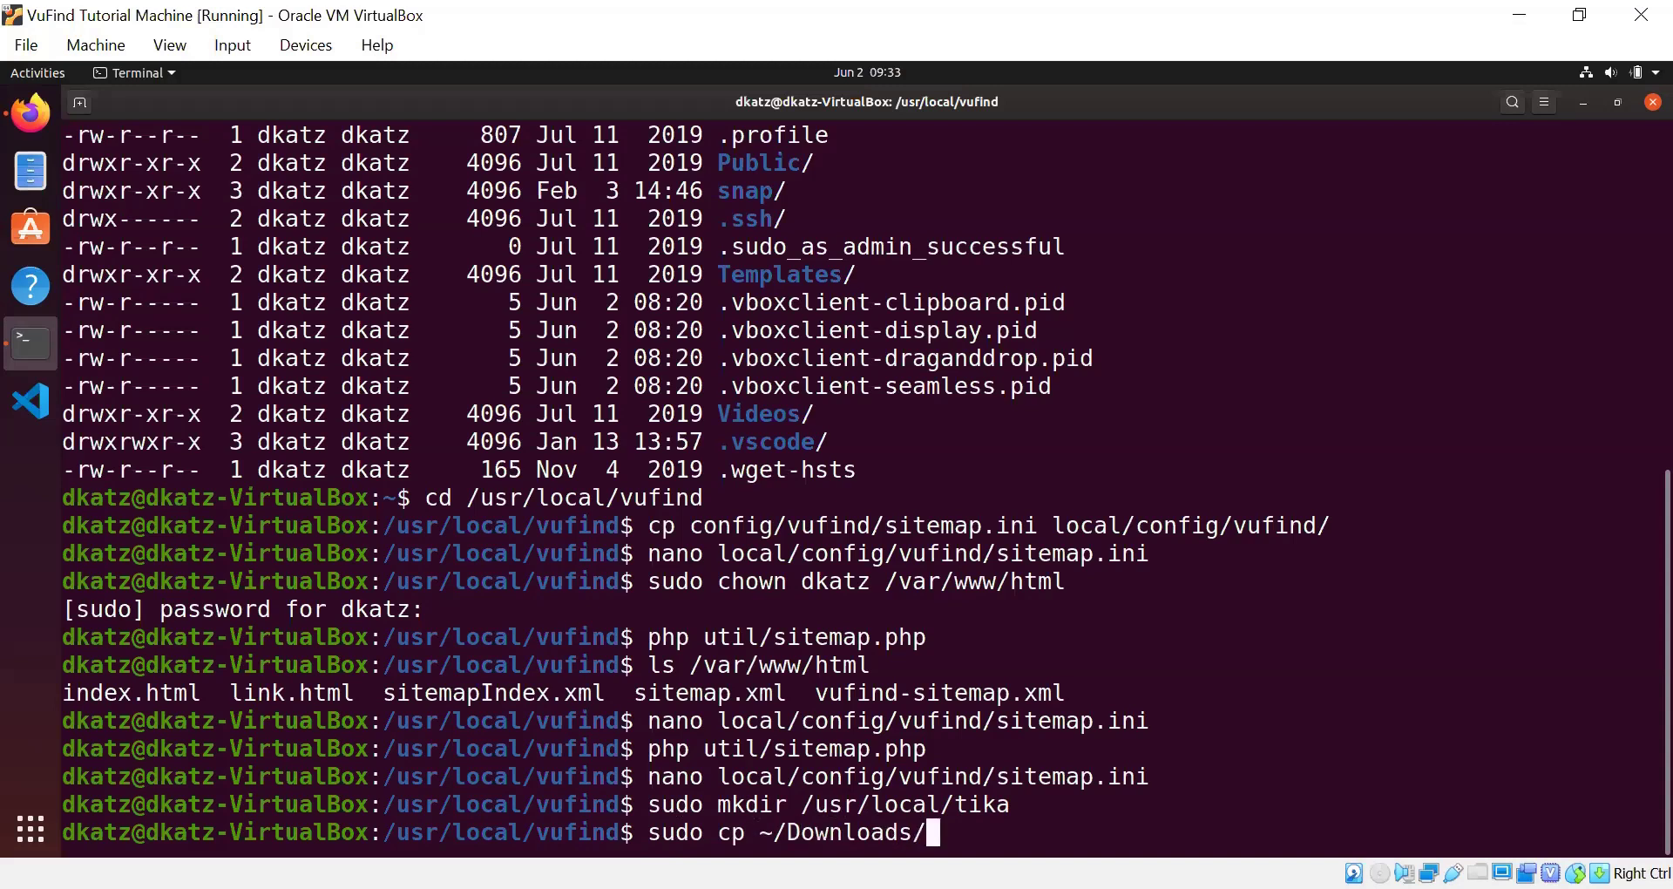
pyautogui.write('ti')
pyautogui.press('Tab')
pyautogui.write('/usr/local/tika')
pyautogui.press('Return')
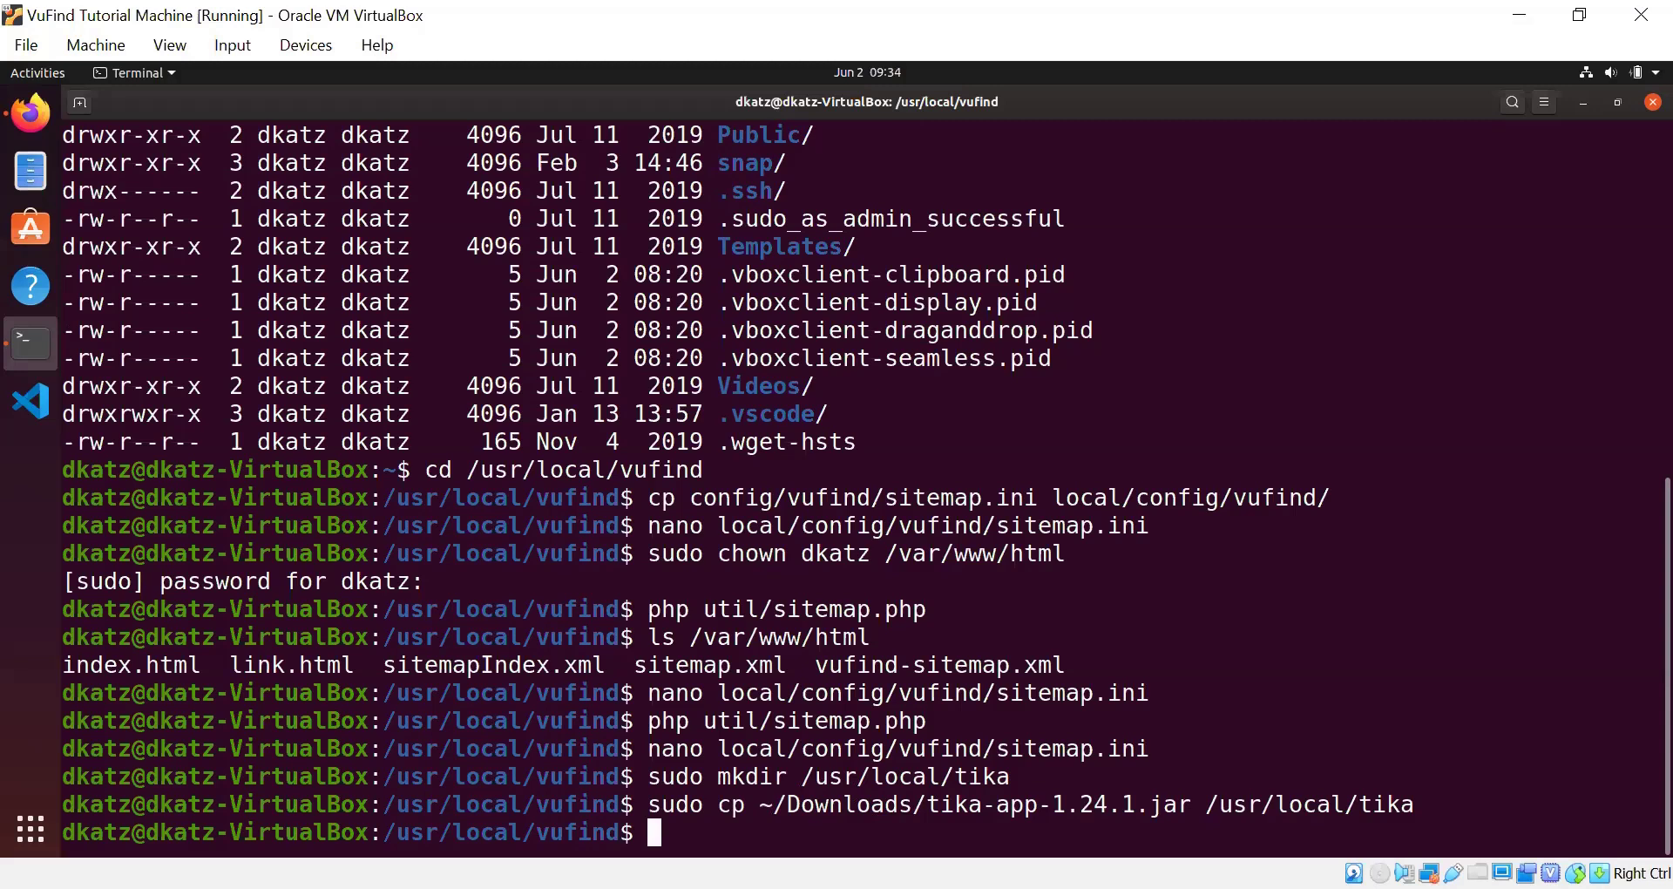
# Step: Create a symbolic link /usr/local/tika/tika.jar pointing to /usr/local/tika/tika-app-1.24.1.jar with sudo
pyautogui.write('sudo ln -s /usr/local/tika/t')
pyautogui.press('Tab')
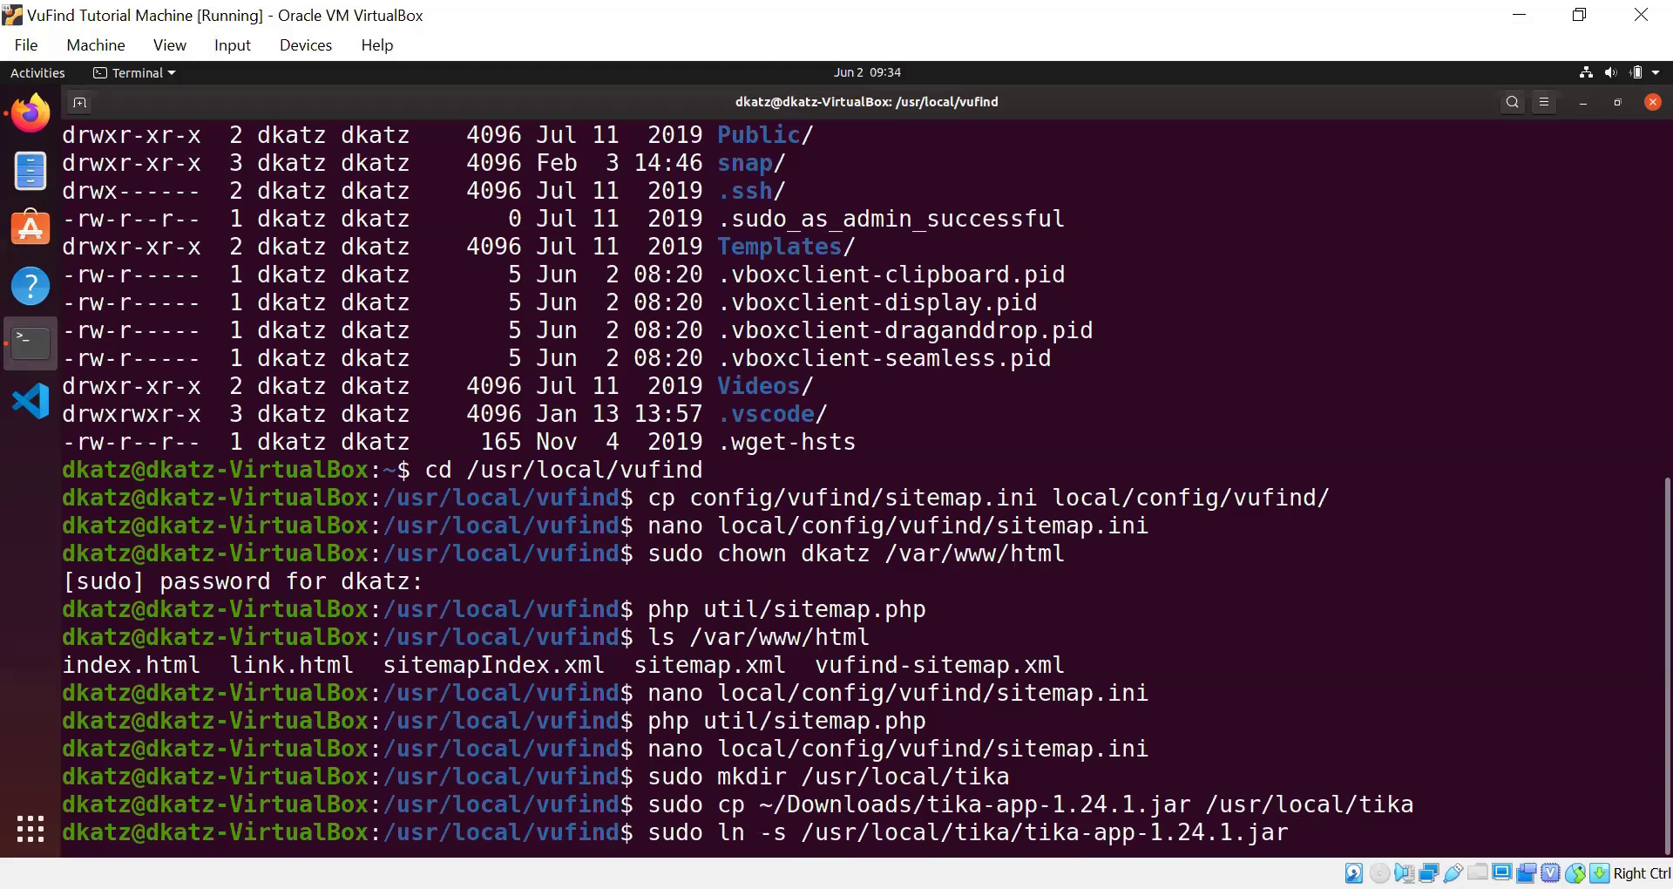
pyautogui.write('/usr/local/tika/tika.jar')
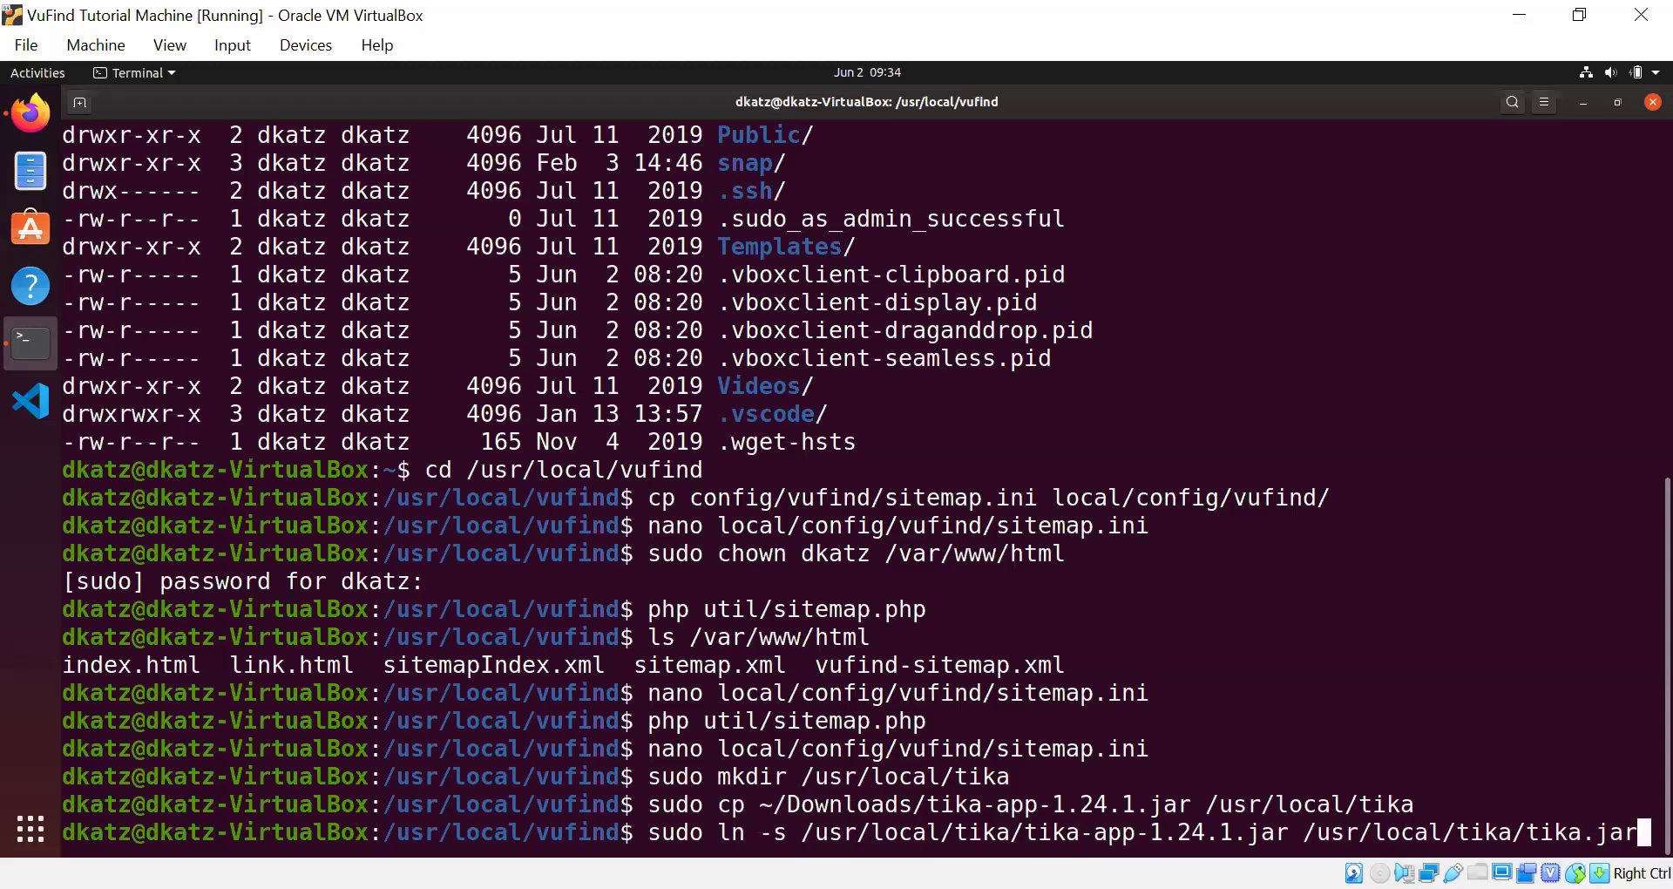
pyautogui.press('Return')
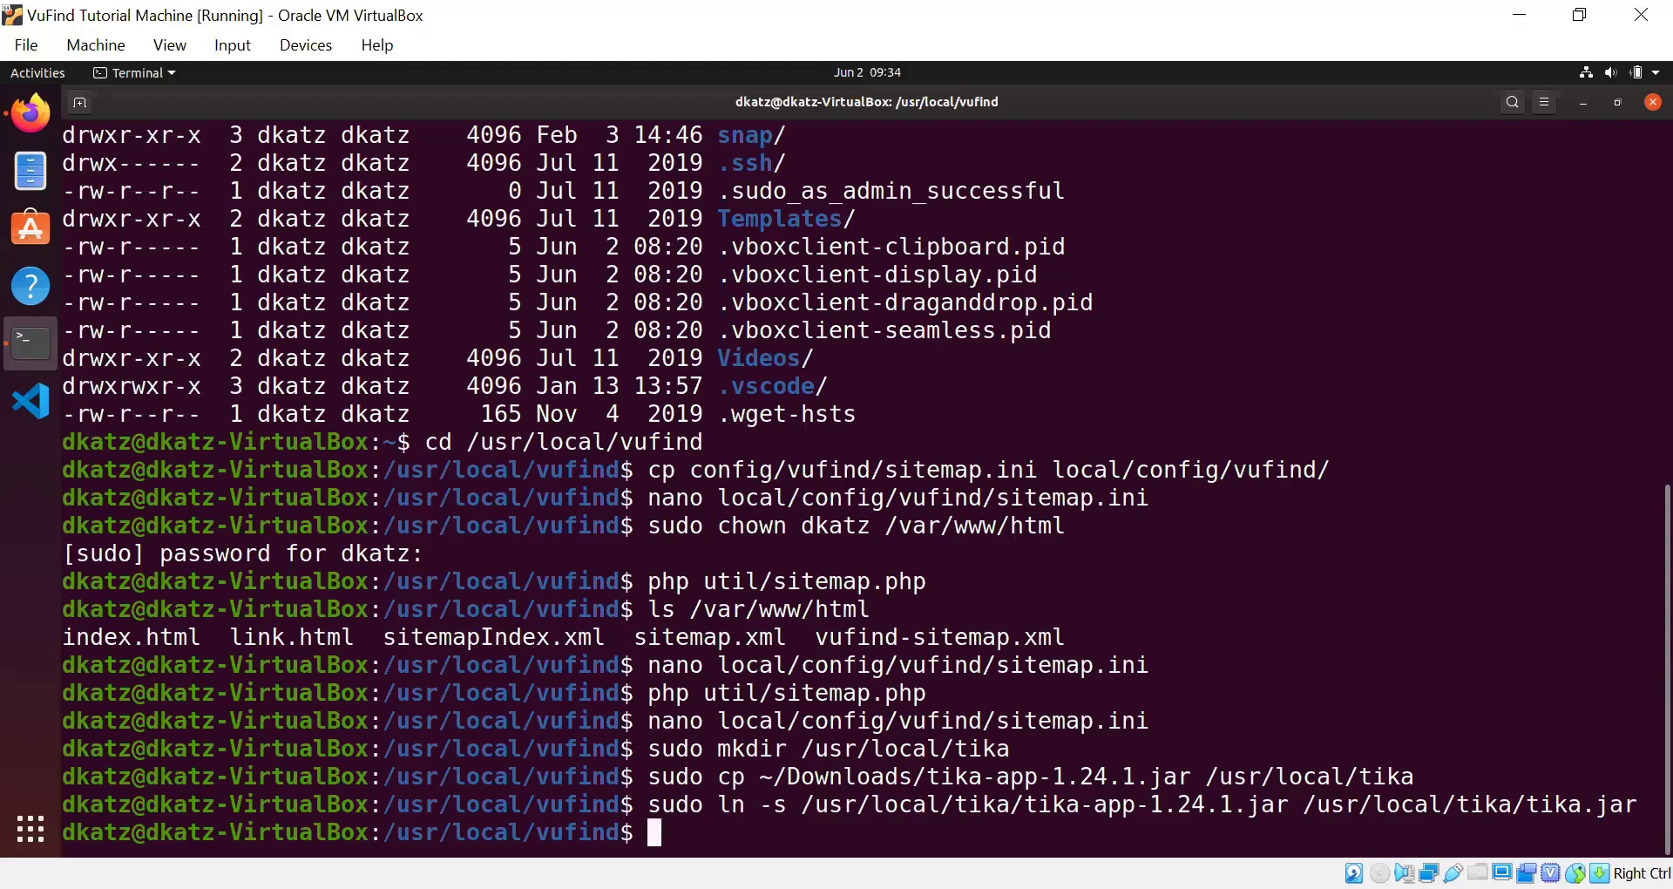
# Step: Copy config/vufind/fulltext.ini into local/config/vufind/ with sudo
pyautogui.write('sudo cp ')
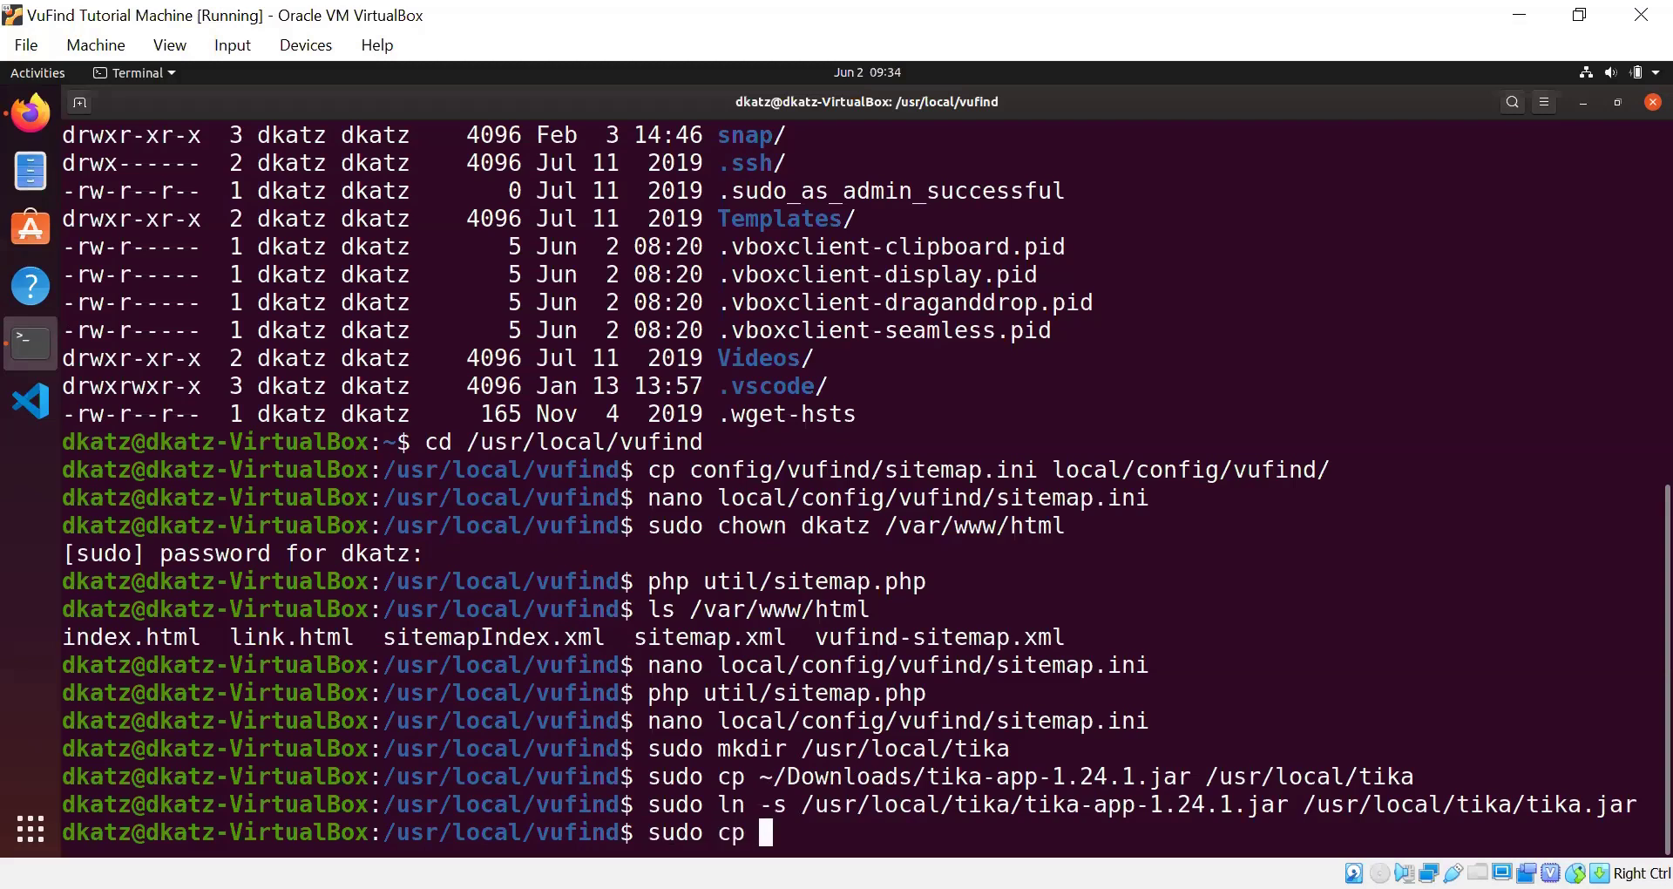
pyautogui.write('config/vufind/fulltext.ini')
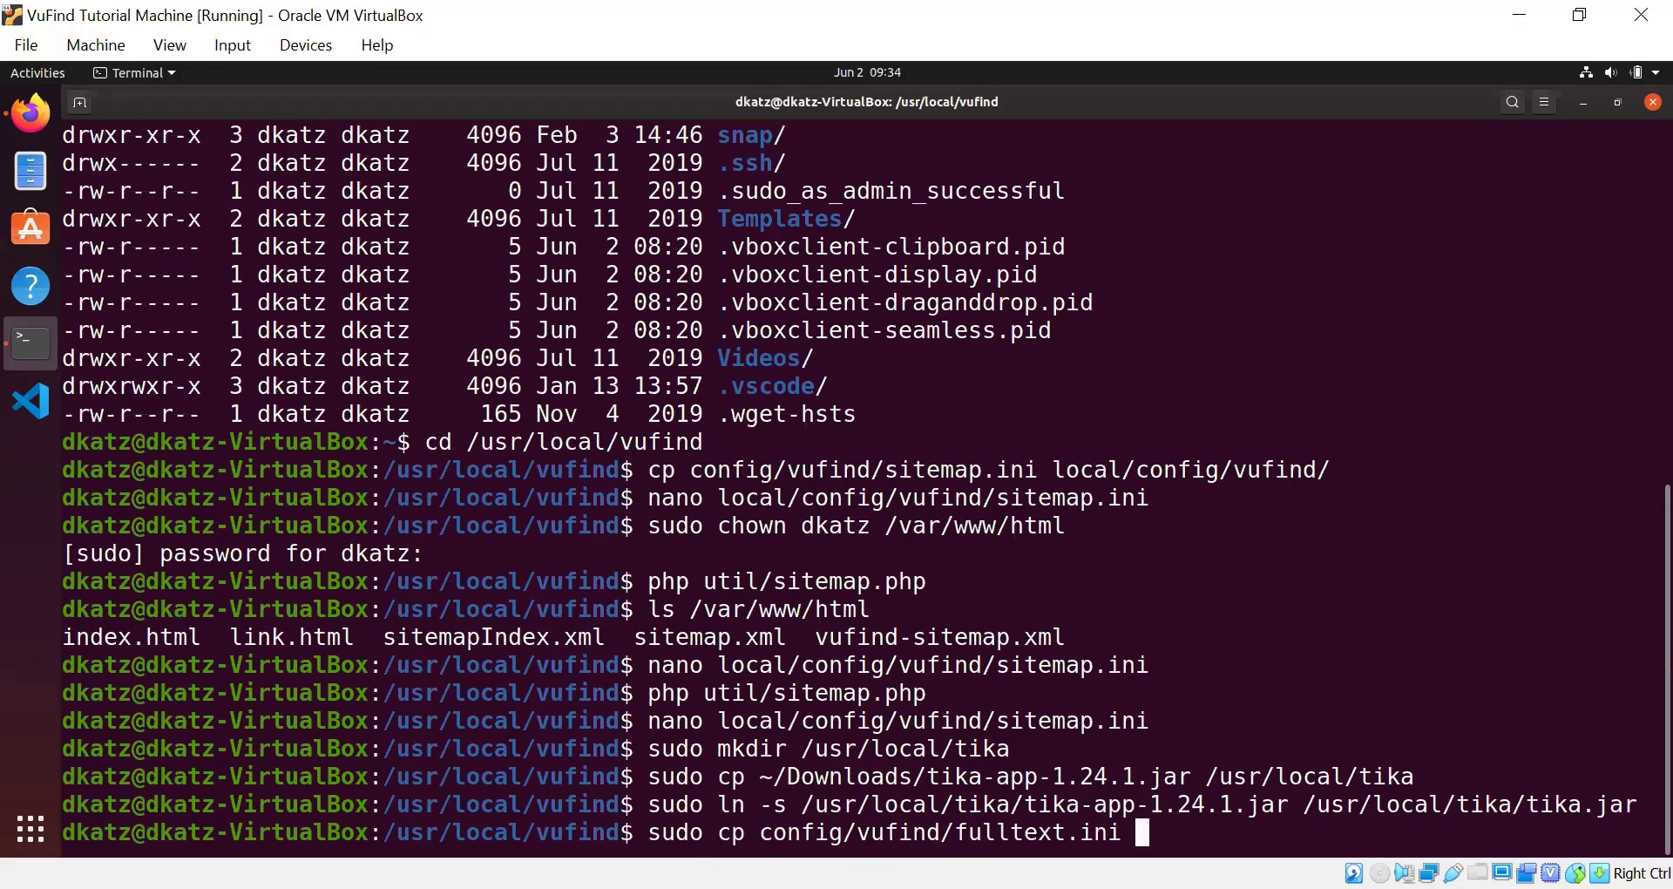
pyautogui.write(' local/config/vu')
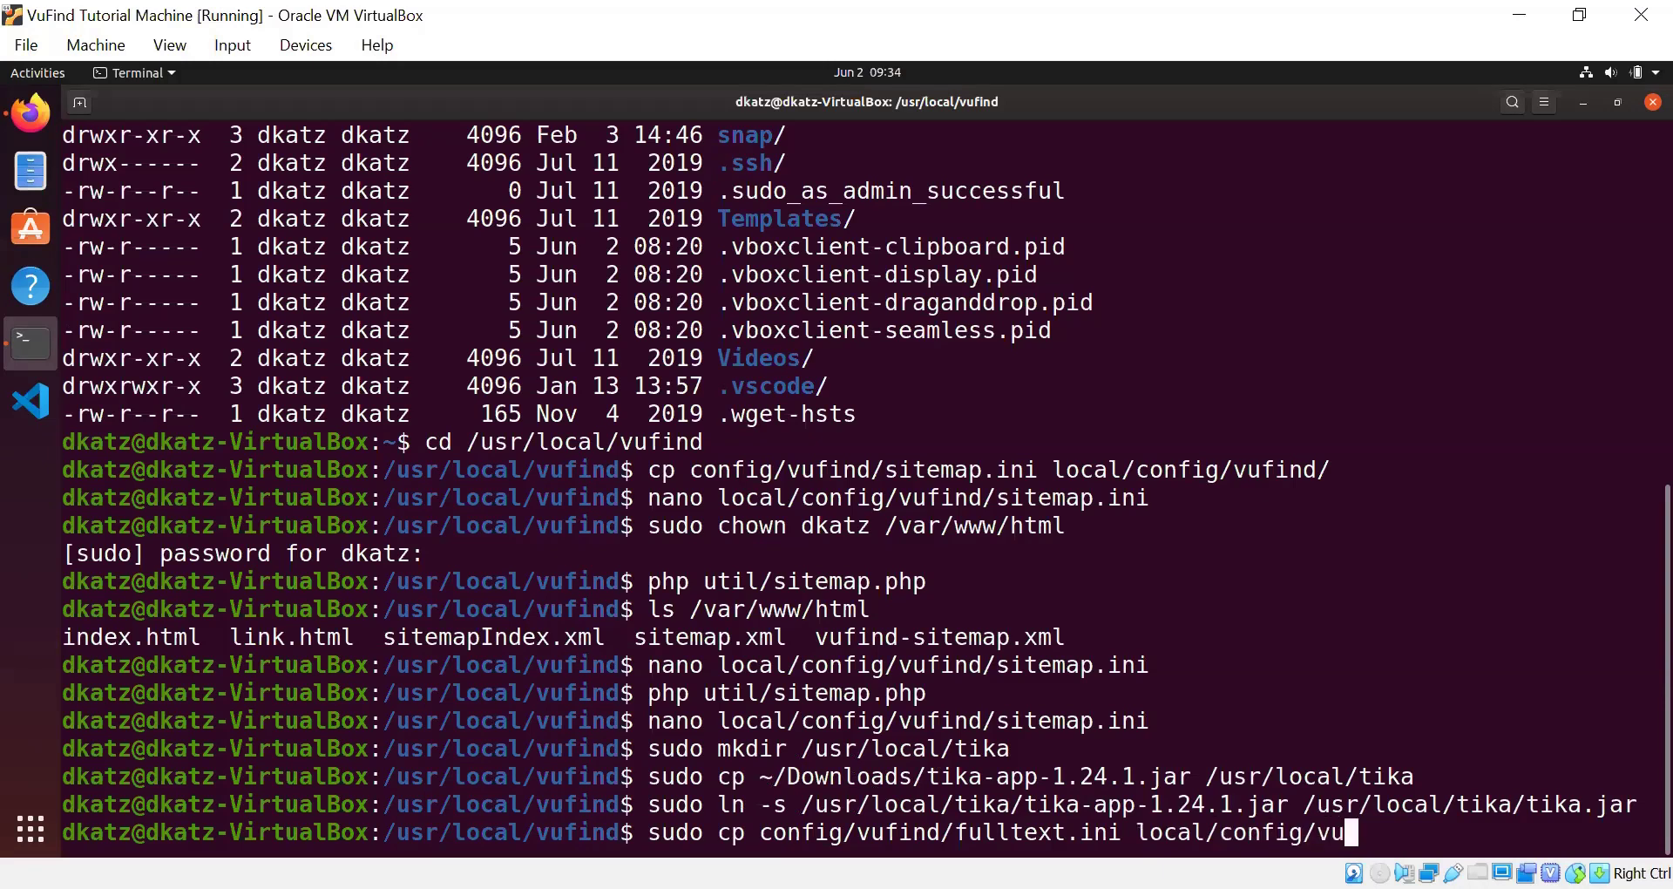
pyautogui.press('Tab')
pyautogui.press('Return')
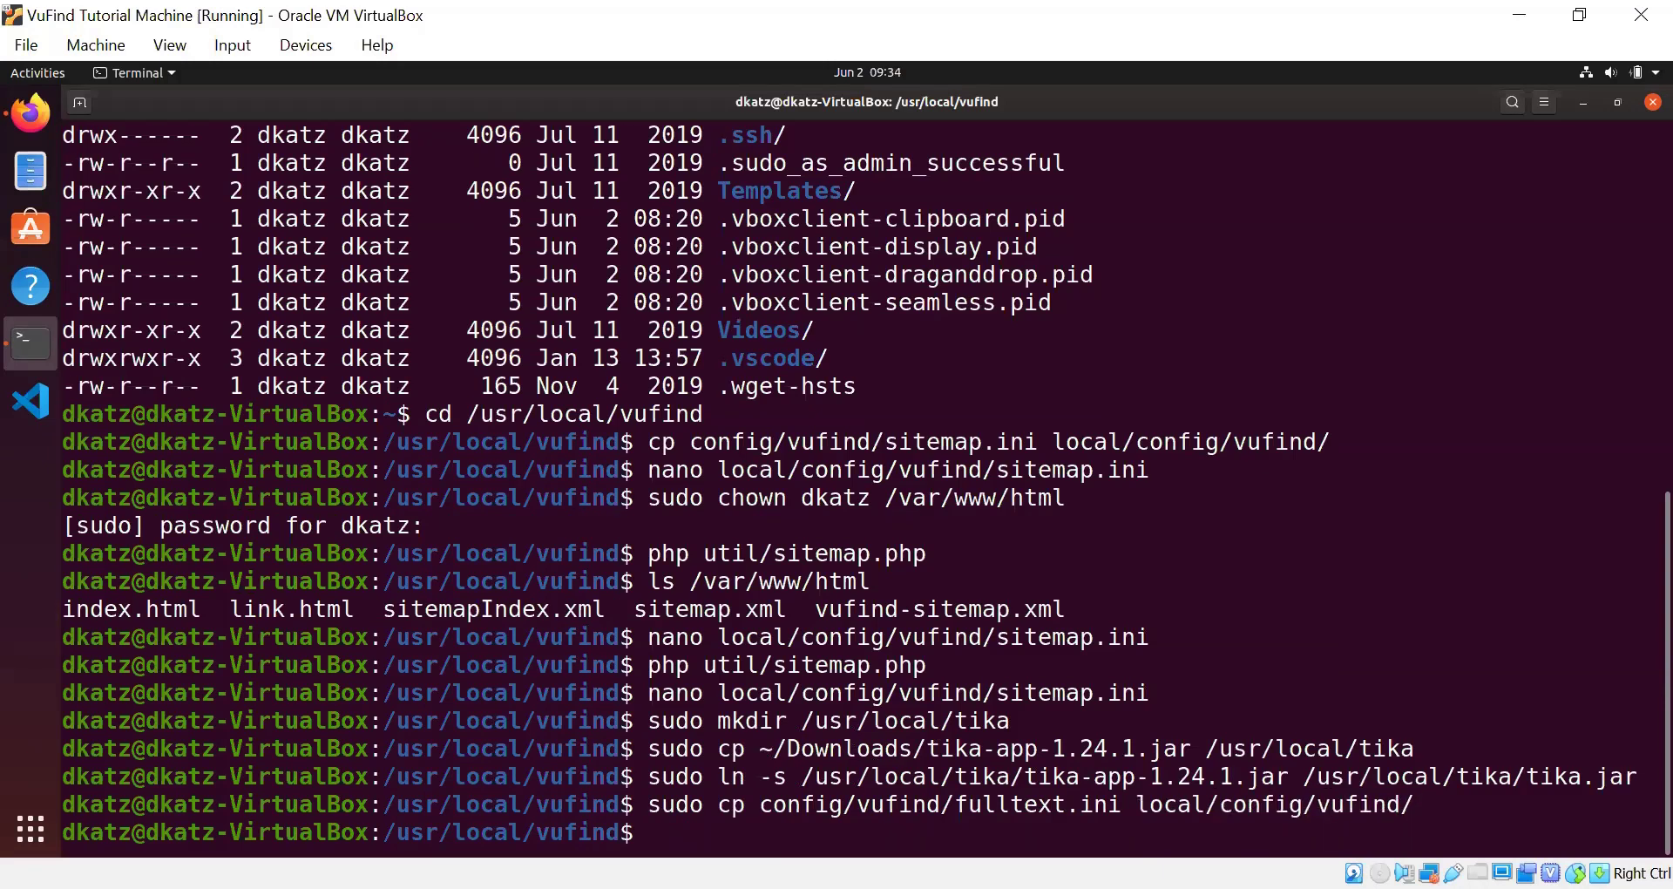
# Step: Open local/config/vufind/fulltext.ini in nano
pyautogui.write('nano local/con')
pyautogui.press('Tab')
pyautogui.write('vu')
pyautogui.press('Tab')
pyautogui.write('fu')
pyautogui.press('Tab')
pyautogui.press('Return')
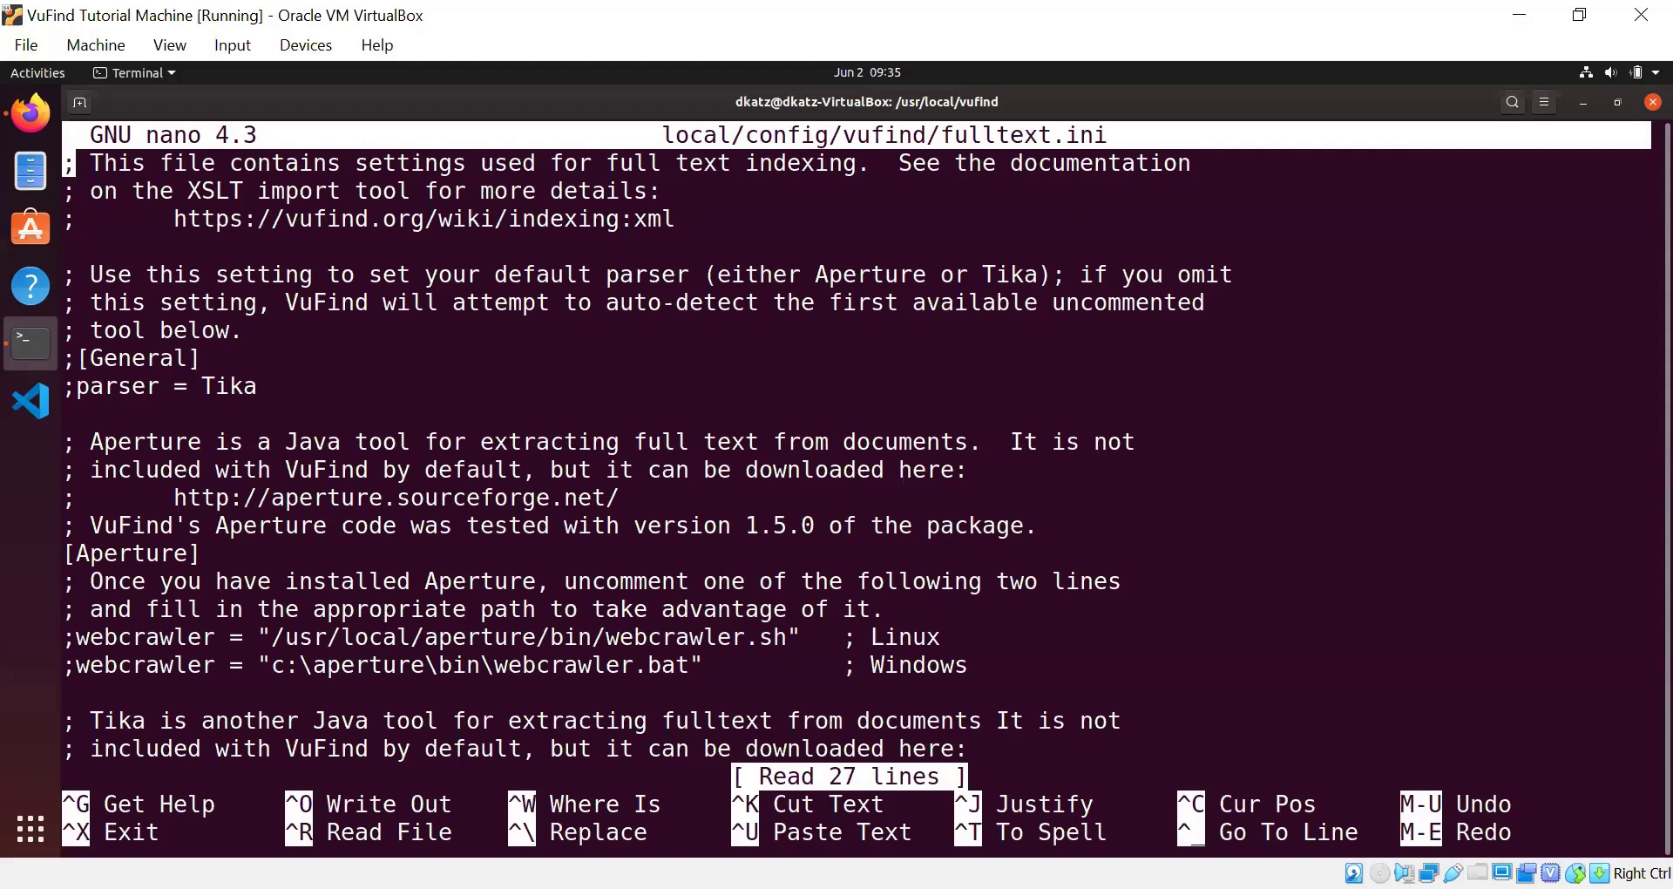
# Step: Uncomment the [General] section header and the "parser = Tika" line in fulltext.ini
pyautogui.click(68, 191)
pyautogui.press('Down')
pyautogui.press('Down')
pyautogui.press('Down')
pyautogui.press('Down')
pyautogui.press('Down')
pyautogui.press('Down')
pyautogui.press('Delete')
pyautogui.press('Down')
pyautogui.press('Delete')
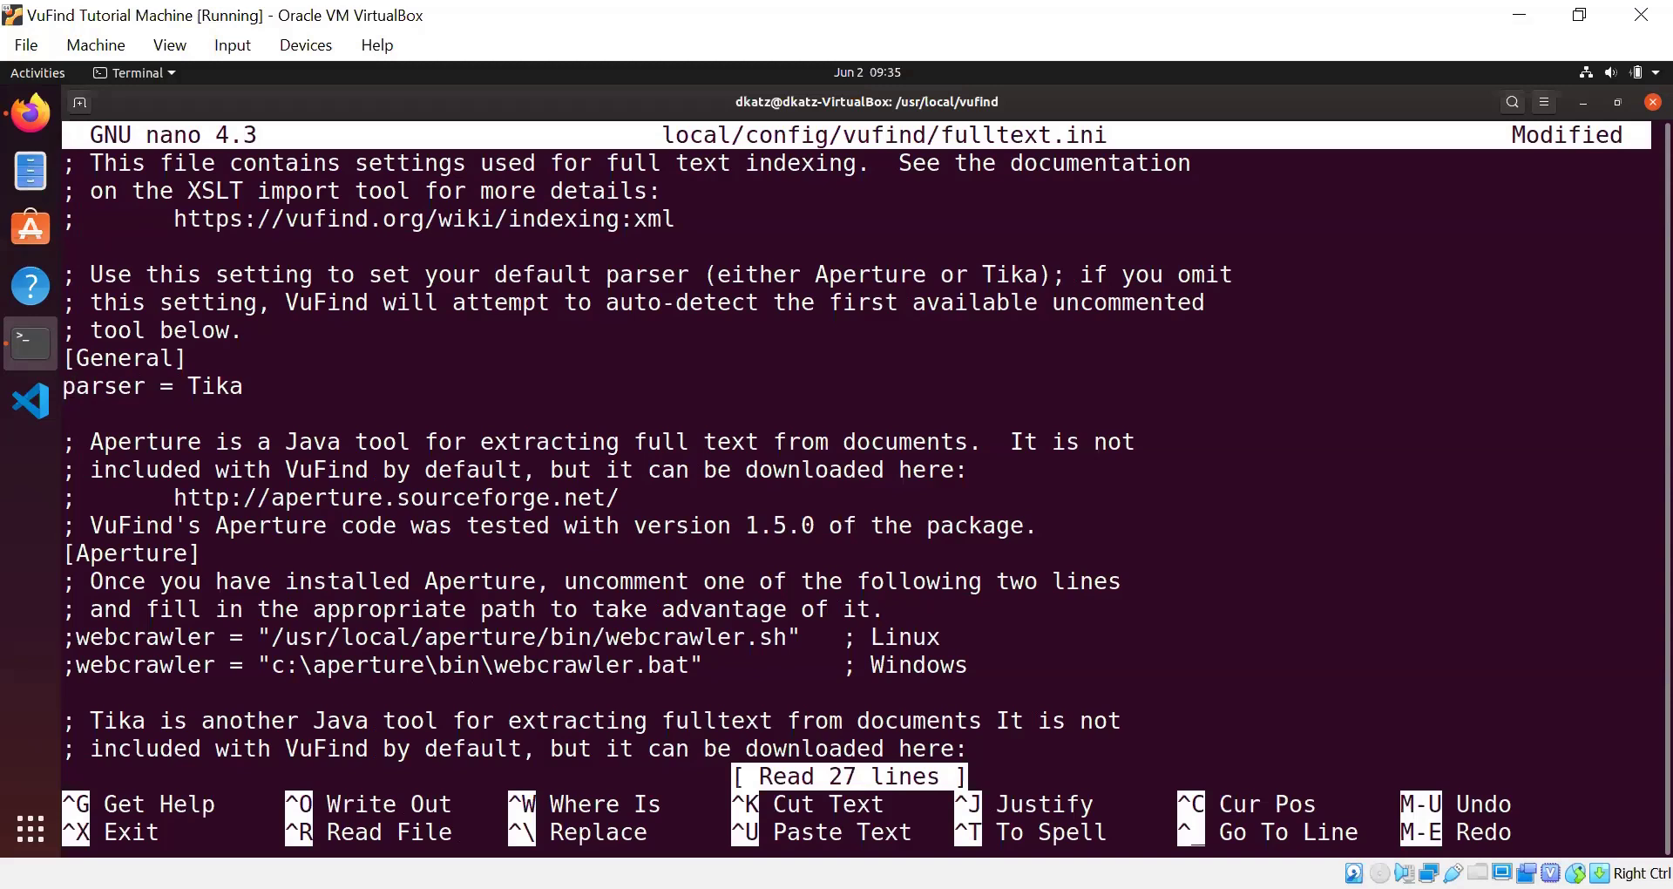
# Step: Uncomment the path = "/usr/local/tika/tika.jar" line in the [Tika] section of fulltext.ini
pyautogui.press('Down')
pyautogui.press('Down')
pyautogui.press('Down')
pyautogui.press('Down')
pyautogui.press('Down')
pyautogui.press('Down')
pyautogui.press('Down')
pyautogui.press('Down')
pyautogui.press('Down')
pyautogui.press('Down')
pyautogui.press('Down')
pyautogui.press('Down')
pyautogui.press('Down')
pyautogui.press('Down')
pyautogui.press('Down')
pyautogui.press('Down')
pyautogui.press('Down')
pyautogui.press('Down')
pyautogui.press('Down')
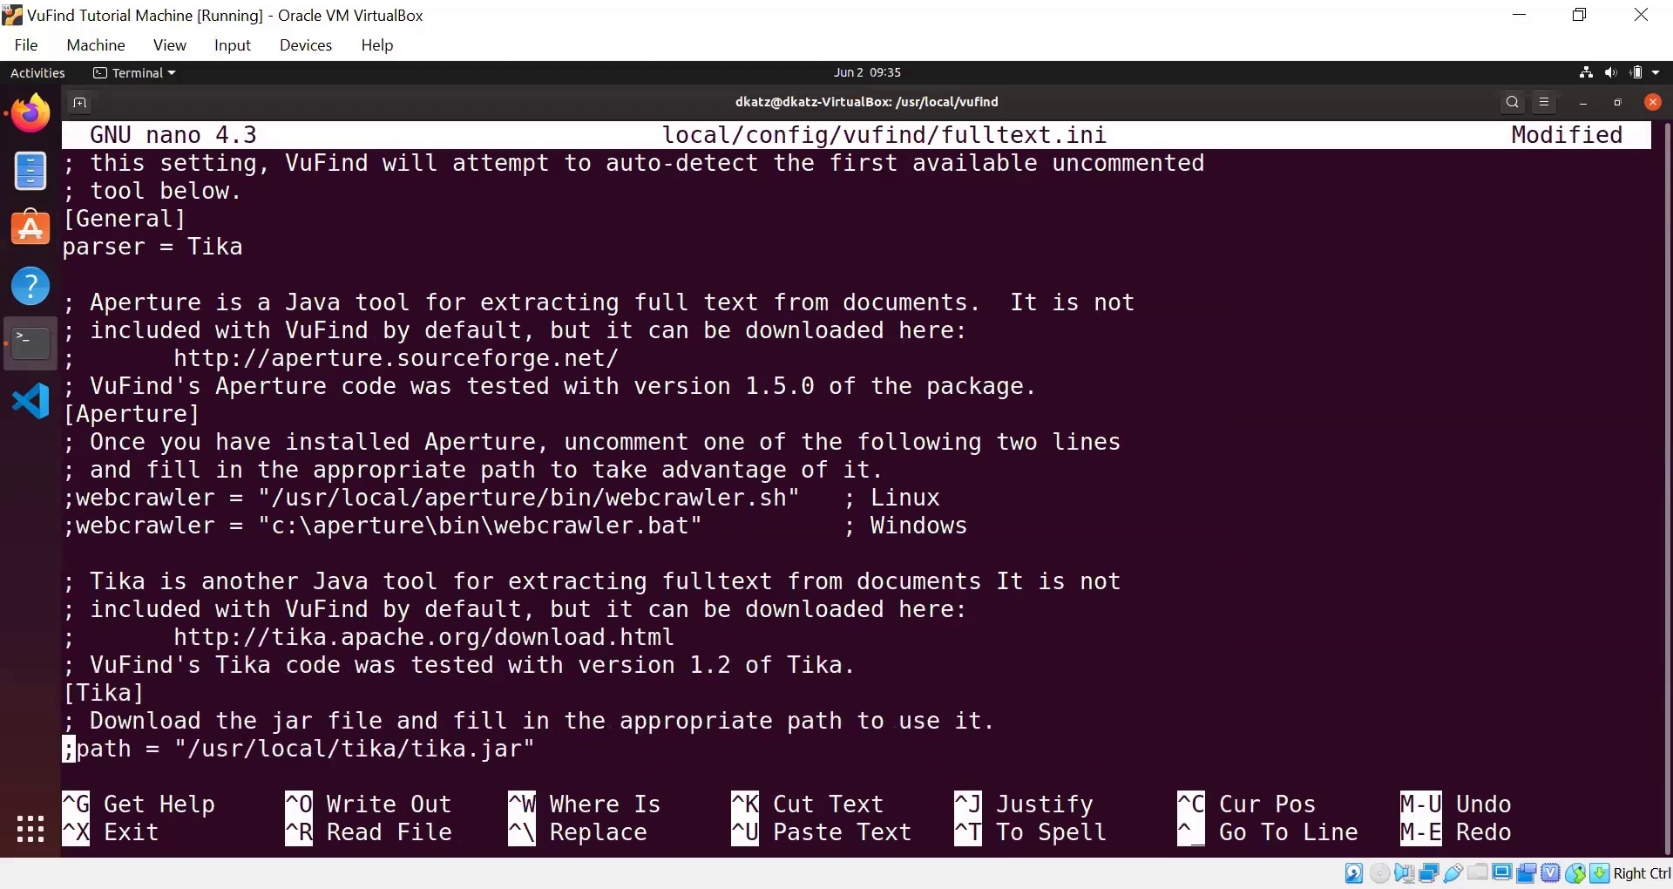
pyautogui.press('Up')
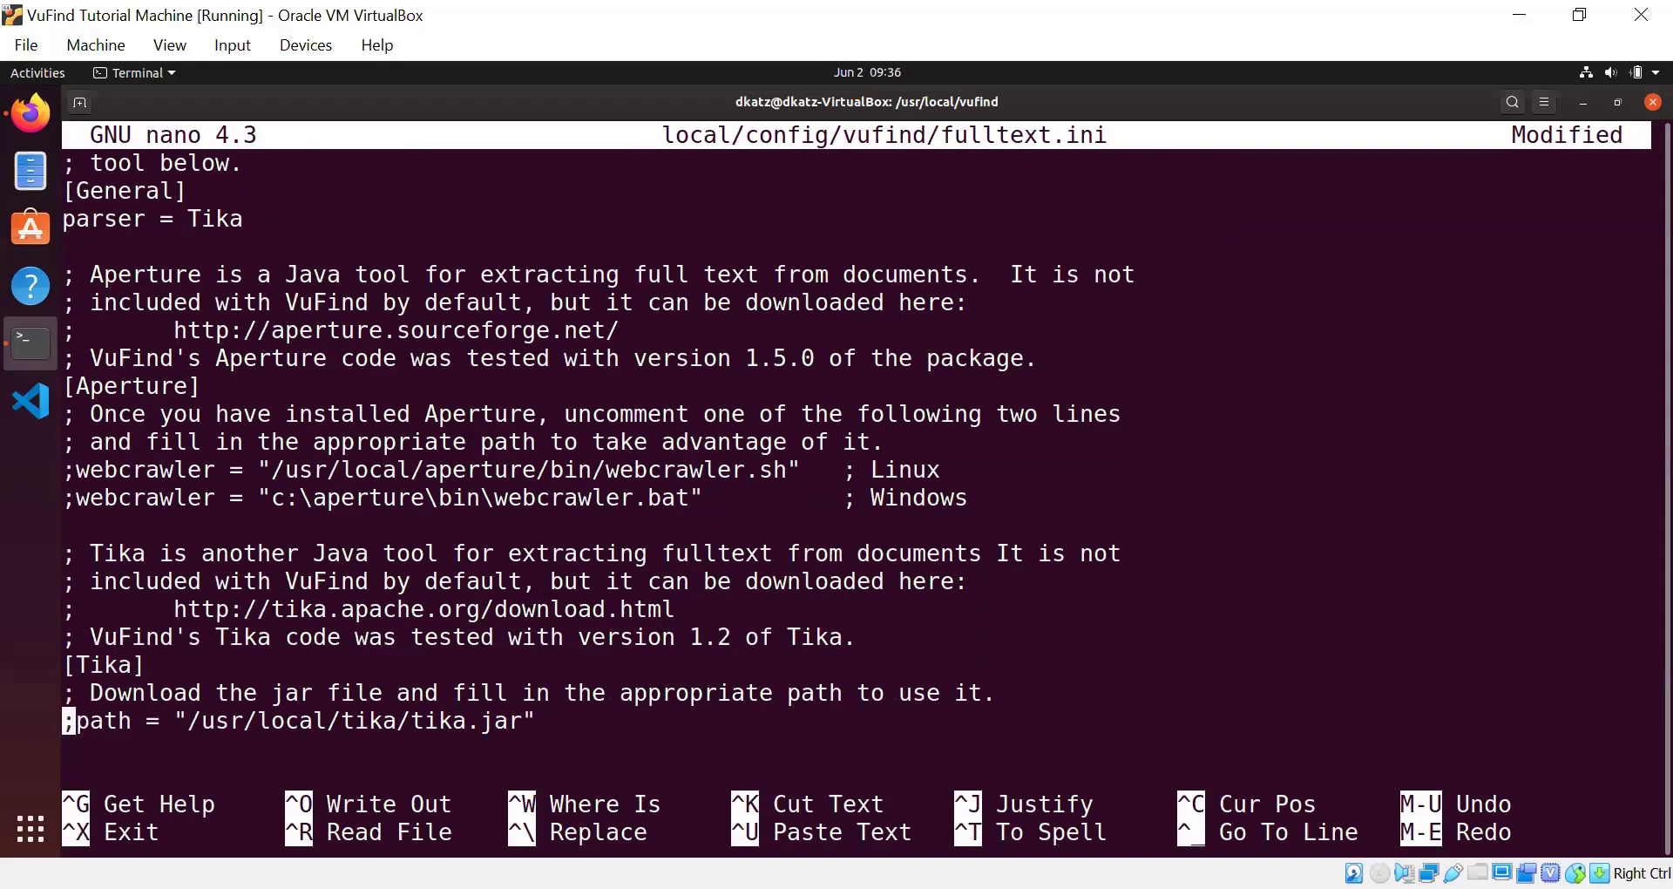
pyautogui.press('Delete')
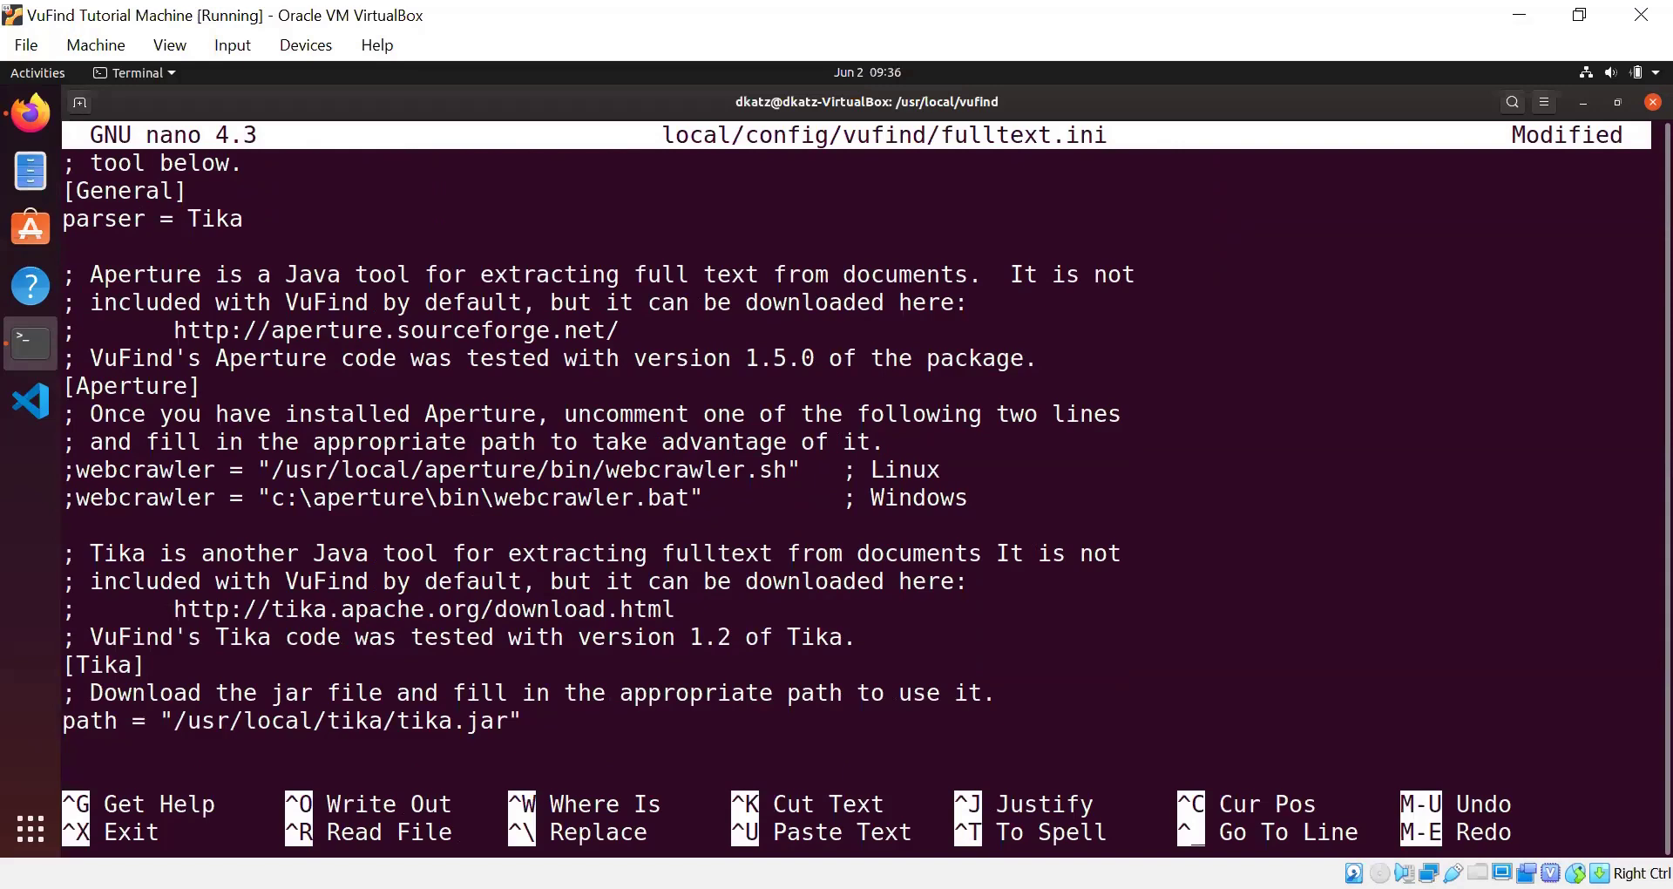
# Step: Save fulltext.ini under its existing name and exit the editor
pyautogui.hotkey('ctrl', 'o')
pyautogui.press('Return')
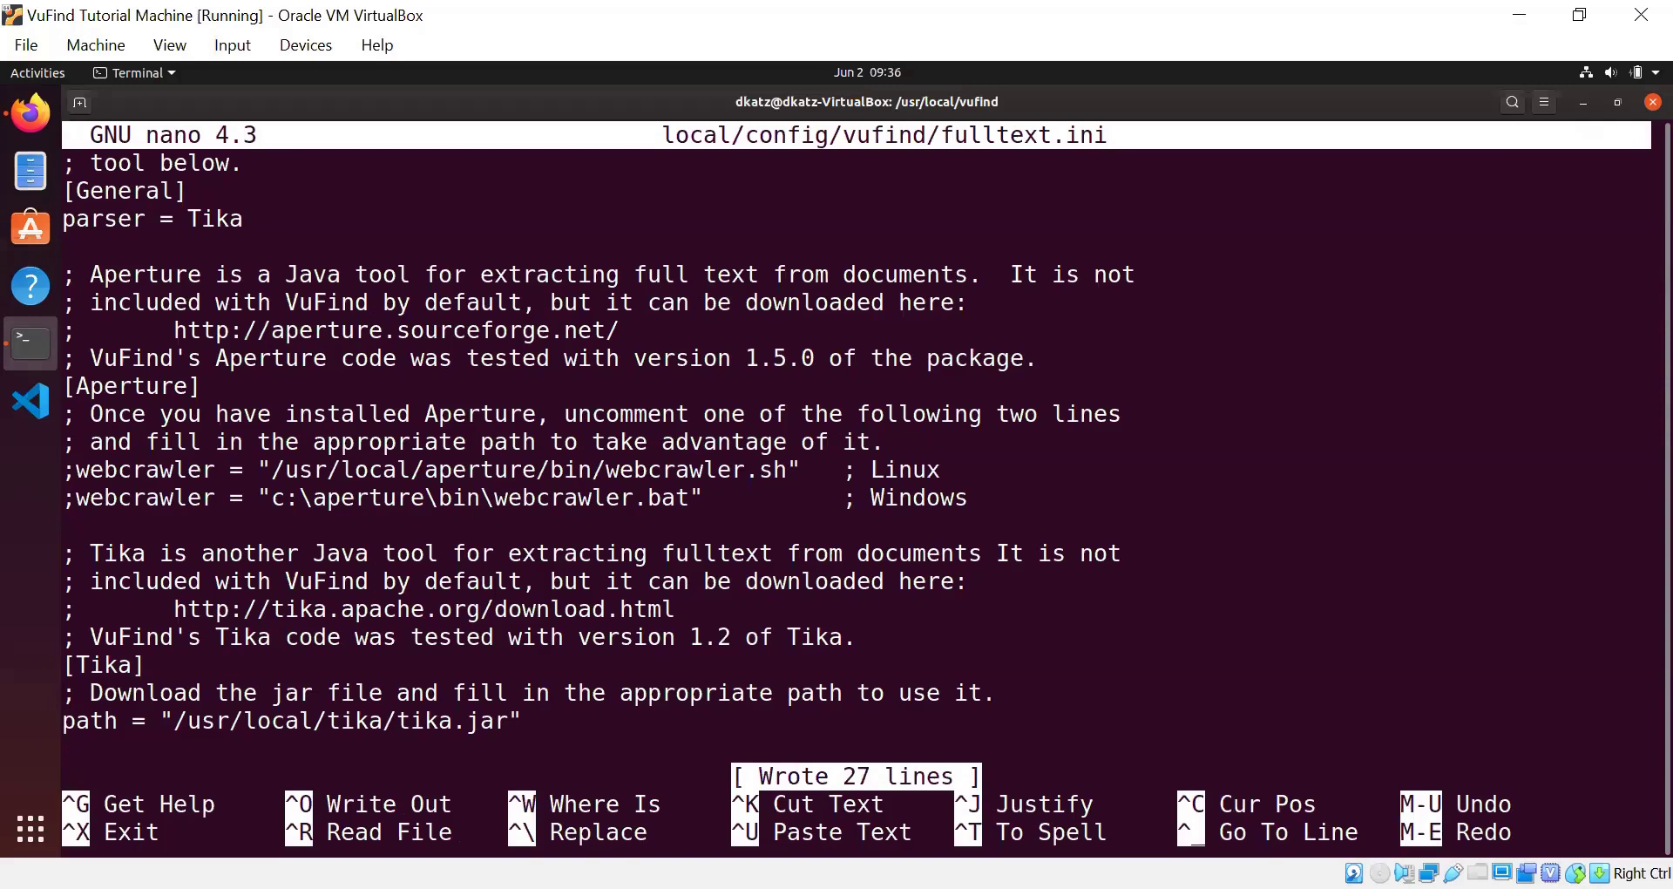
pyautogui.press('Right')
pyautogui.press('Right')
pyautogui.press('Right')
pyautogui.press('Right')
pyautogui.press('Right')
pyautogui.press('Right')
pyautogui.press('Right')
pyautogui.press('Right')
pyautogui.press('Right')
pyautogui.press('Right')
pyautogui.press('Right')
pyautogui.press('Right')
pyautogui.press('Right')
pyautogui.press('Right')
pyautogui.press('Right')
pyautogui.press('Right')
pyautogui.press('Right')
pyautogui.press('Right')
pyautogui.press('Right')
pyautogui.press('Right')
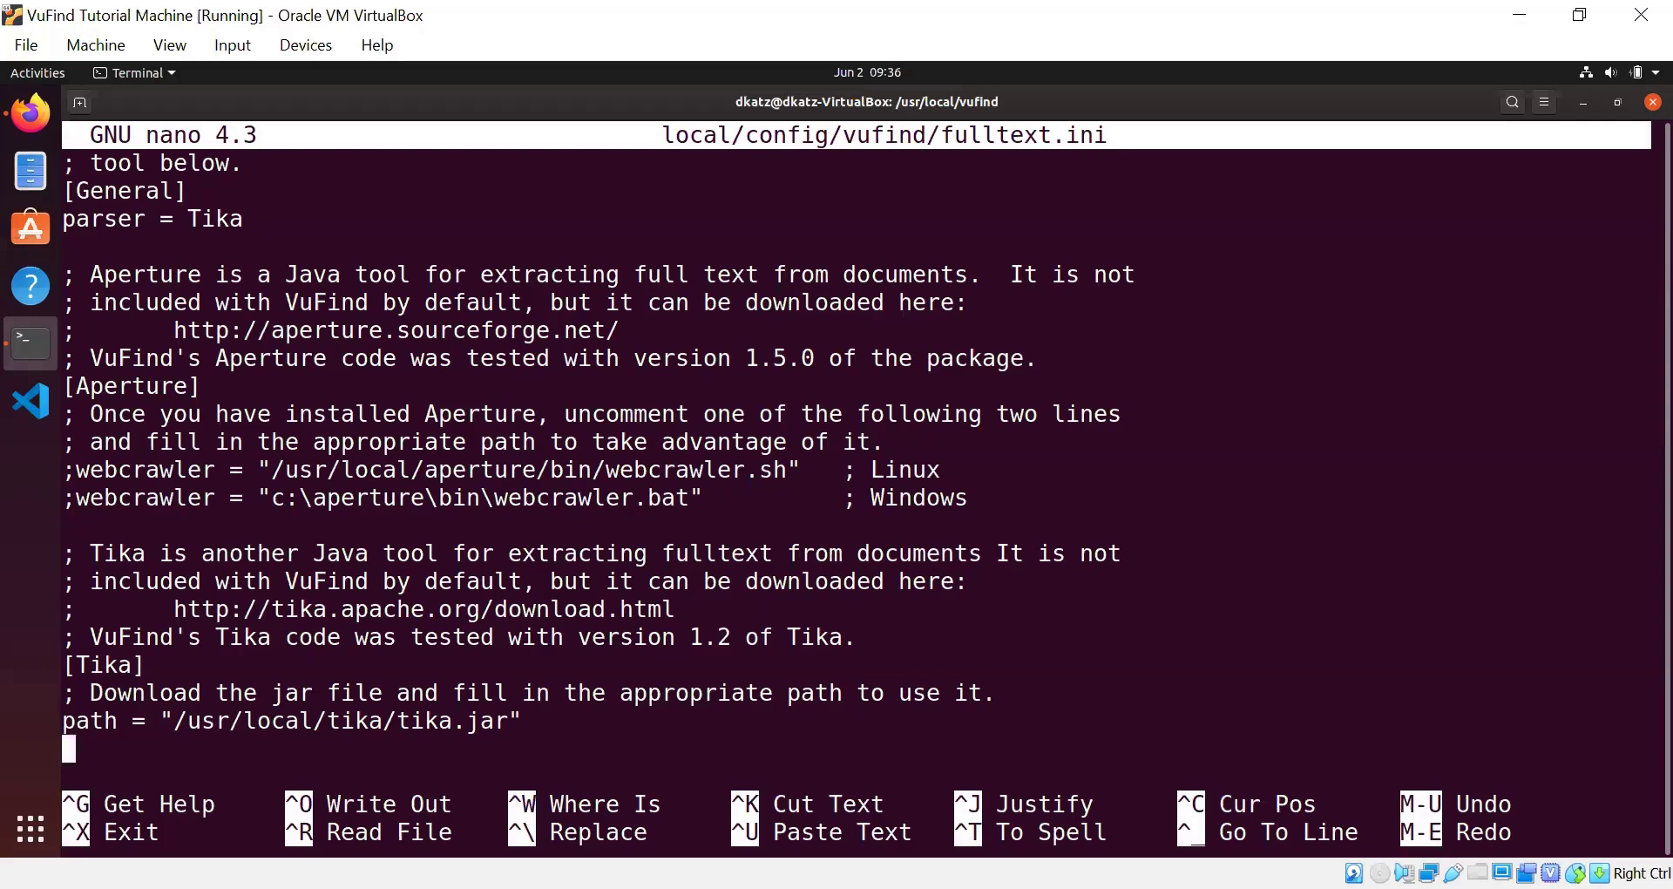
pyautogui.hotkey('ctrl', 'x')
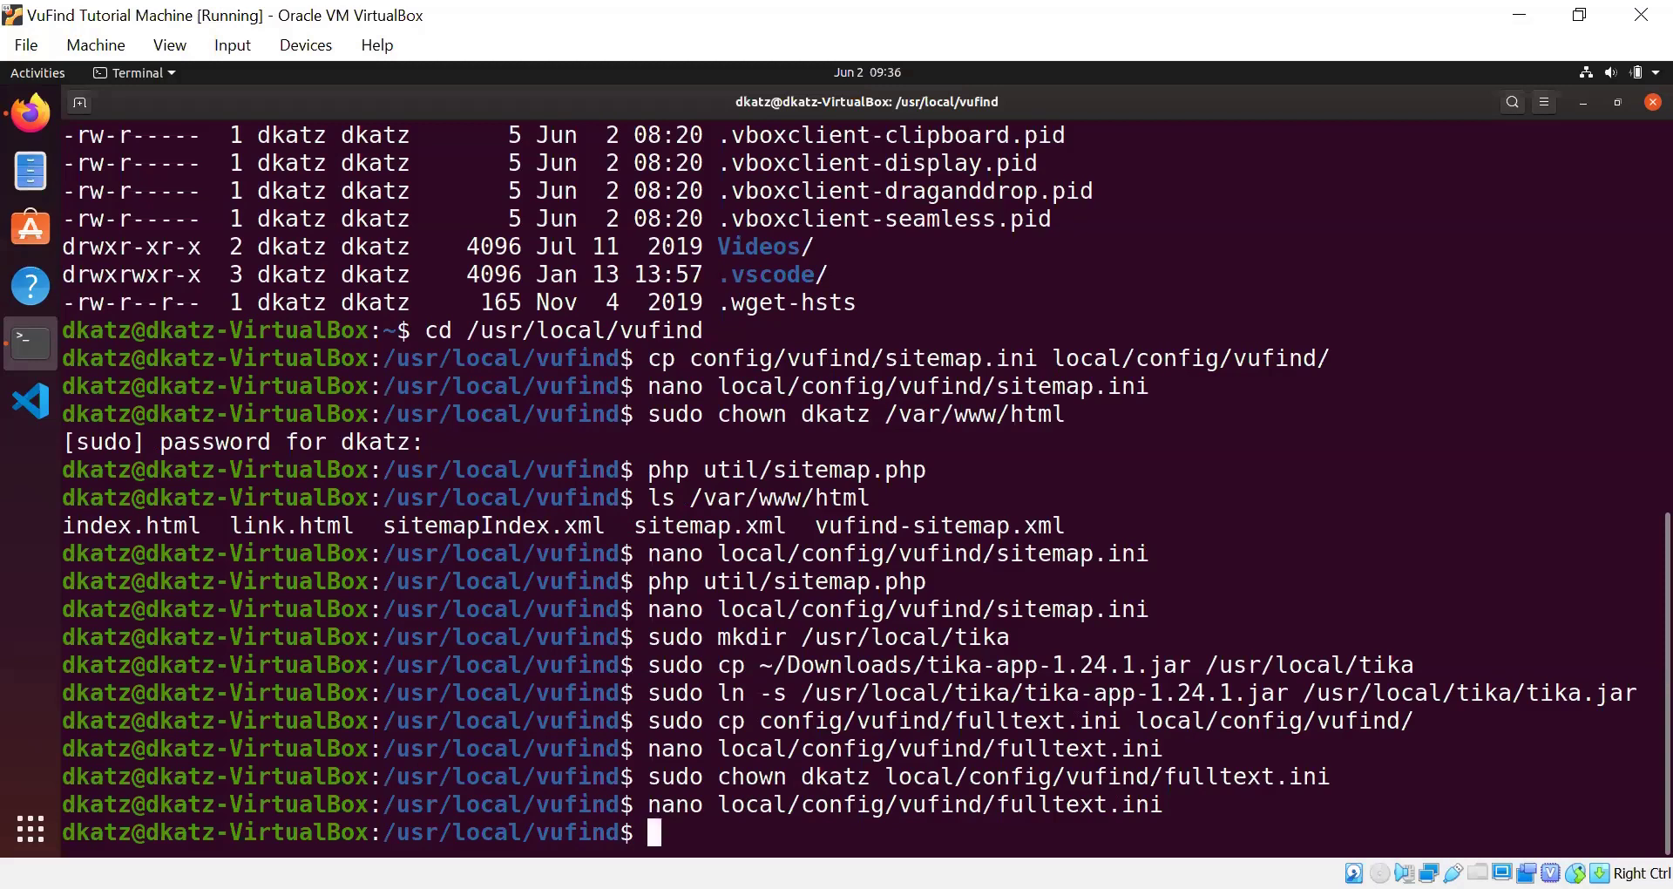
# Step: Copy config/vufind/webcrawl.ini into the local/config/vufind/ directory
pyautogui.write('cp config/vufind/webc')
pyautogui.press('Tab')
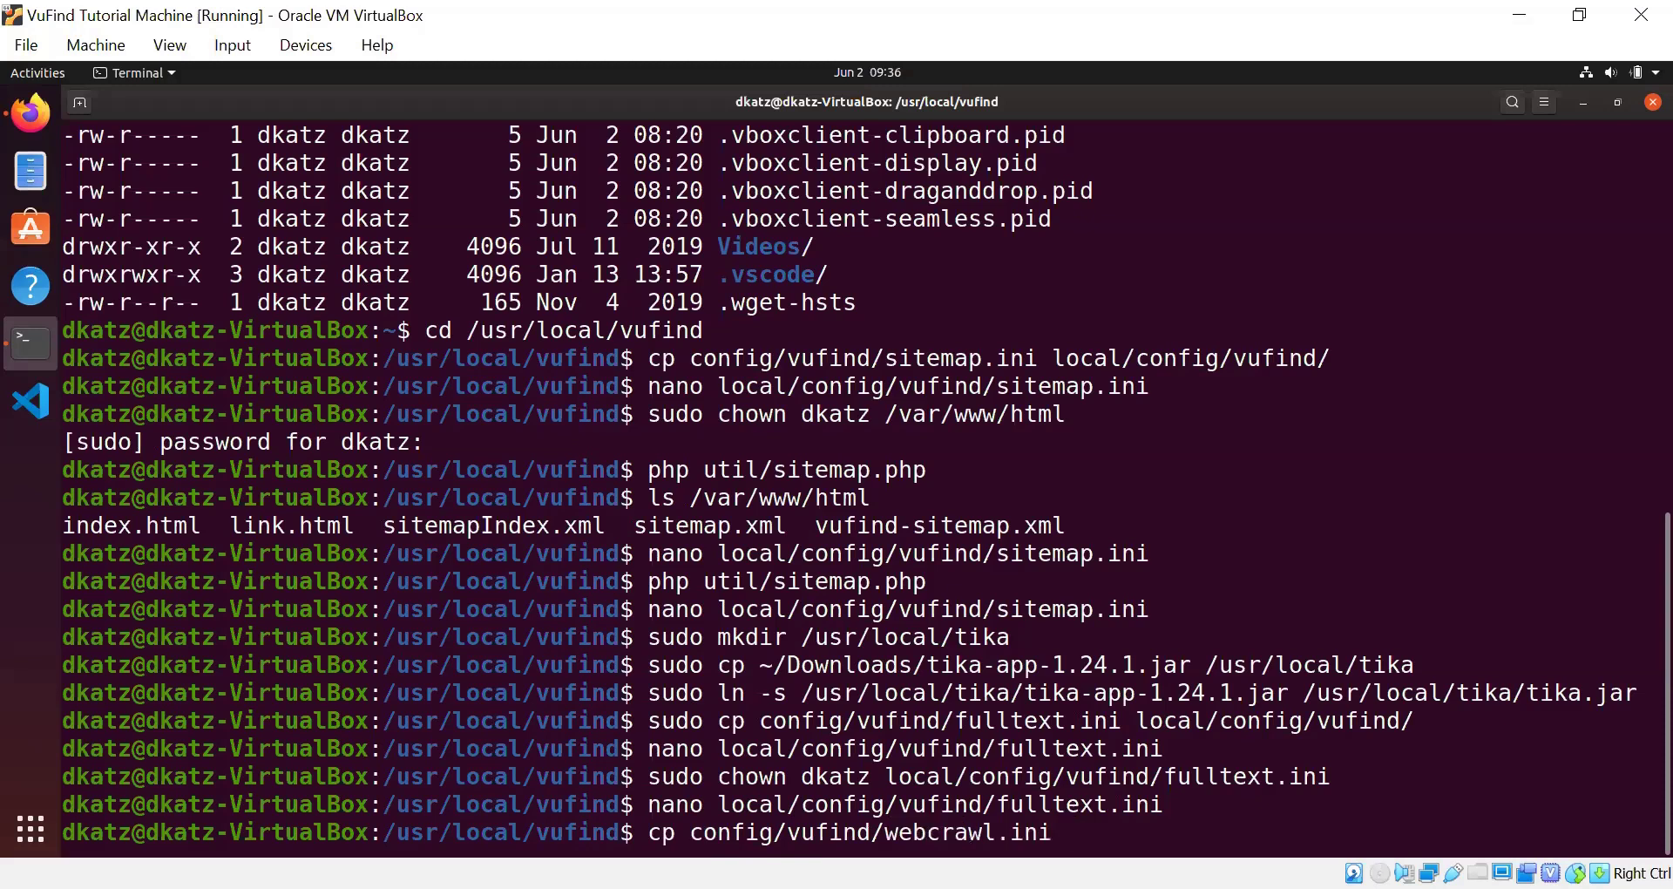
pyautogui.write('local/con')
pyautogui.press('Tab')
pyautogui.press('Tab')
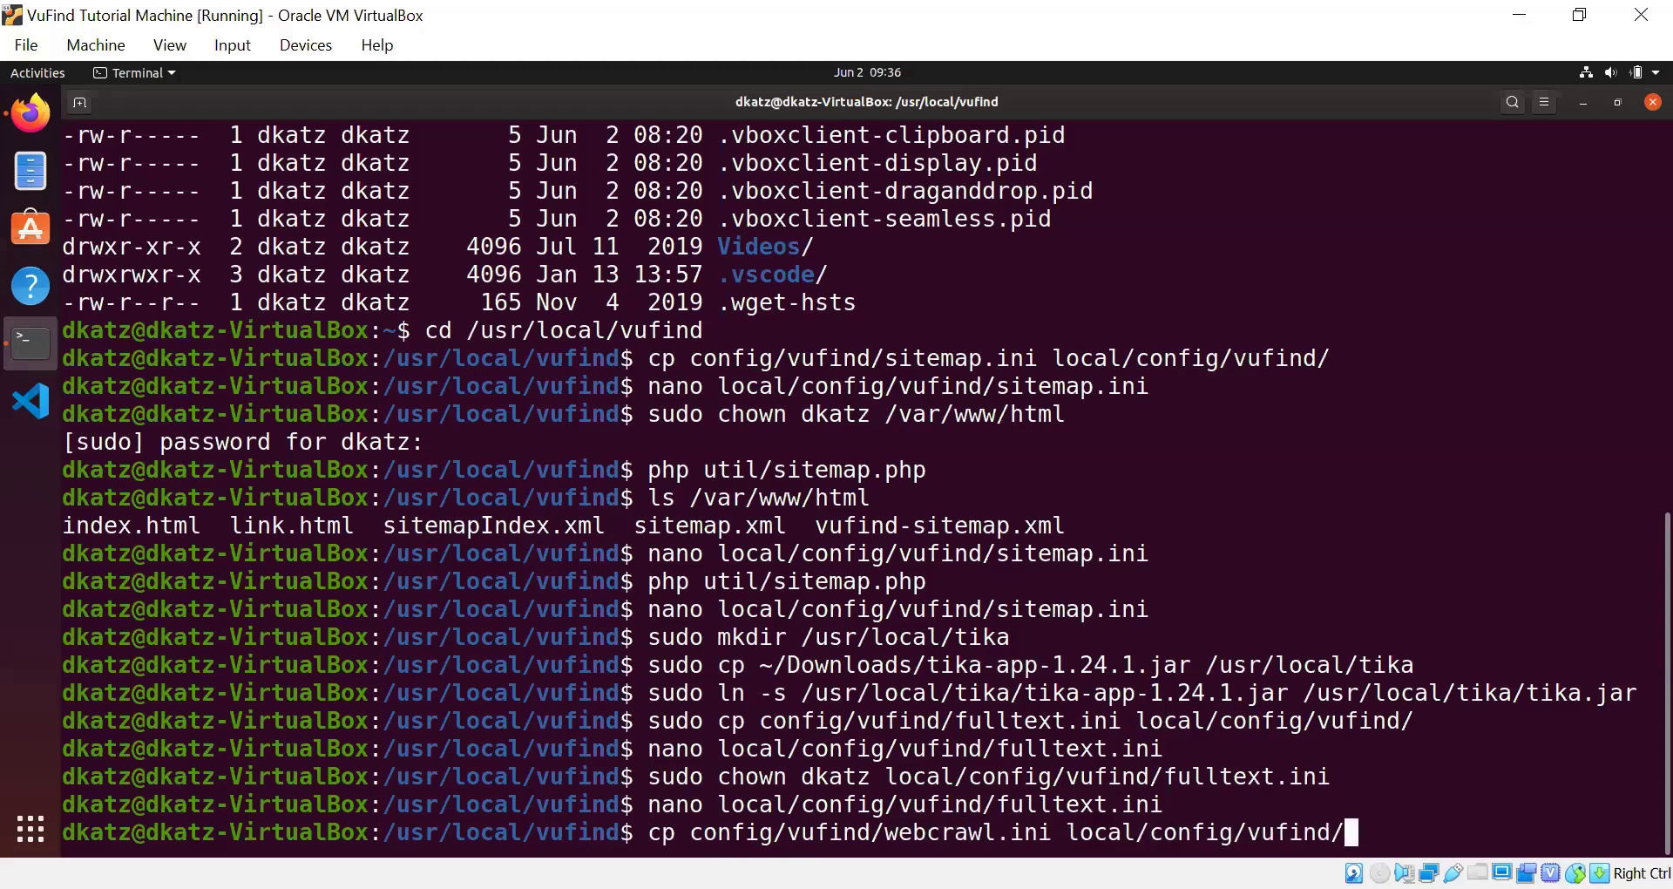
pyautogui.press('Return')
# Step: Open local/config/vufind/webcrawl.ini in nano
pyautogui.write('nano local/config/vufind/')
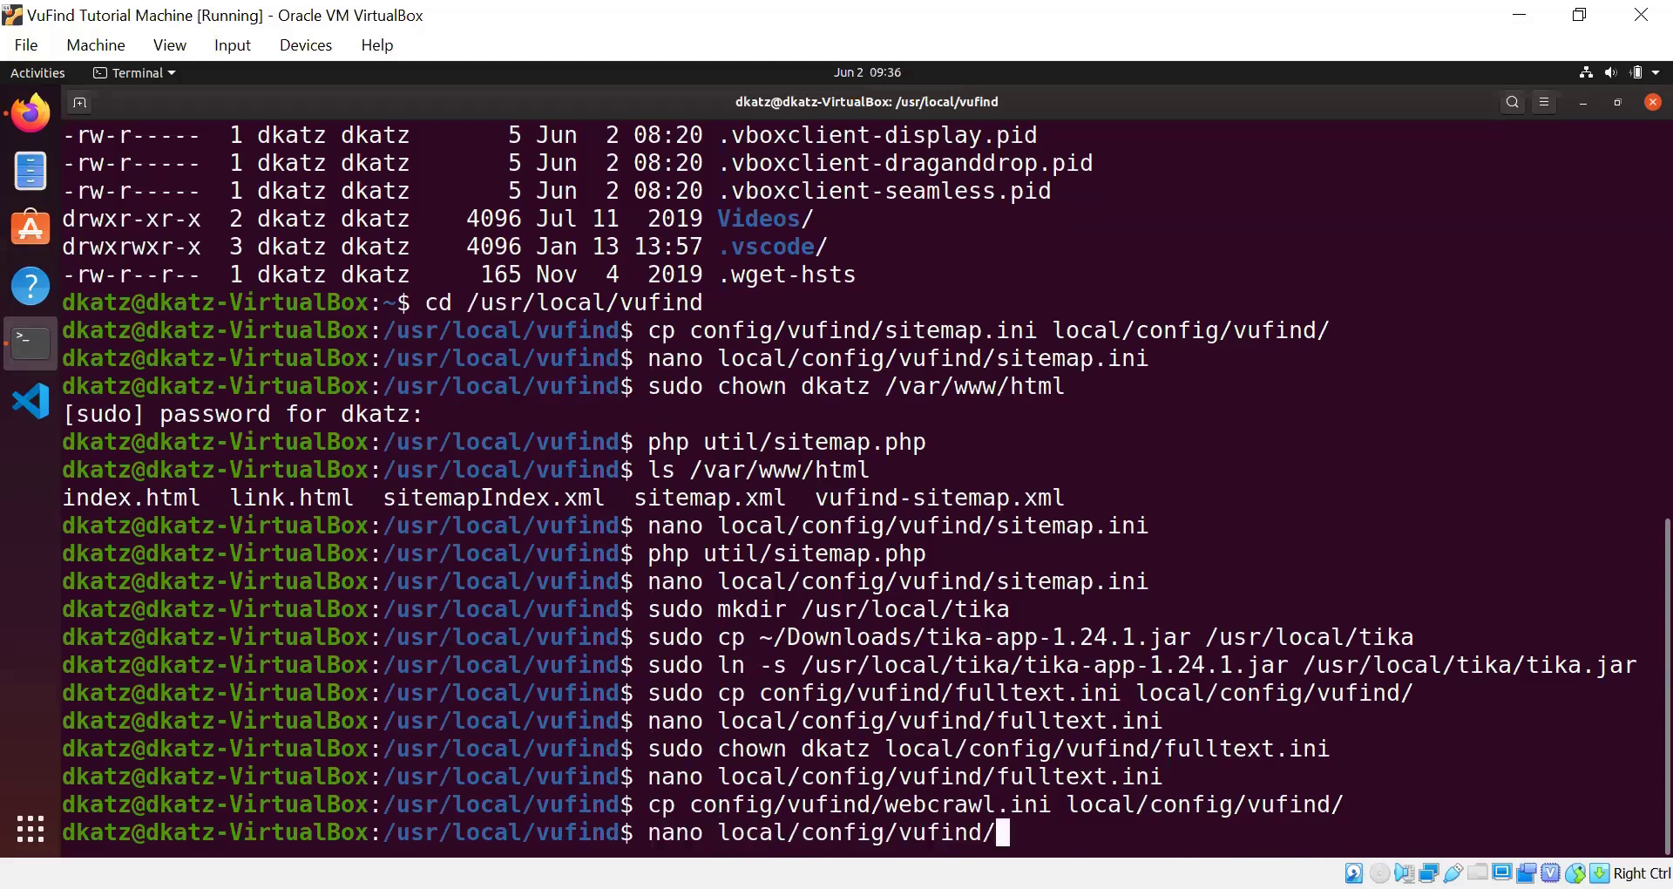
pyautogui.write('we')
pyautogui.press('Tab')
pyautogui.press('Return')
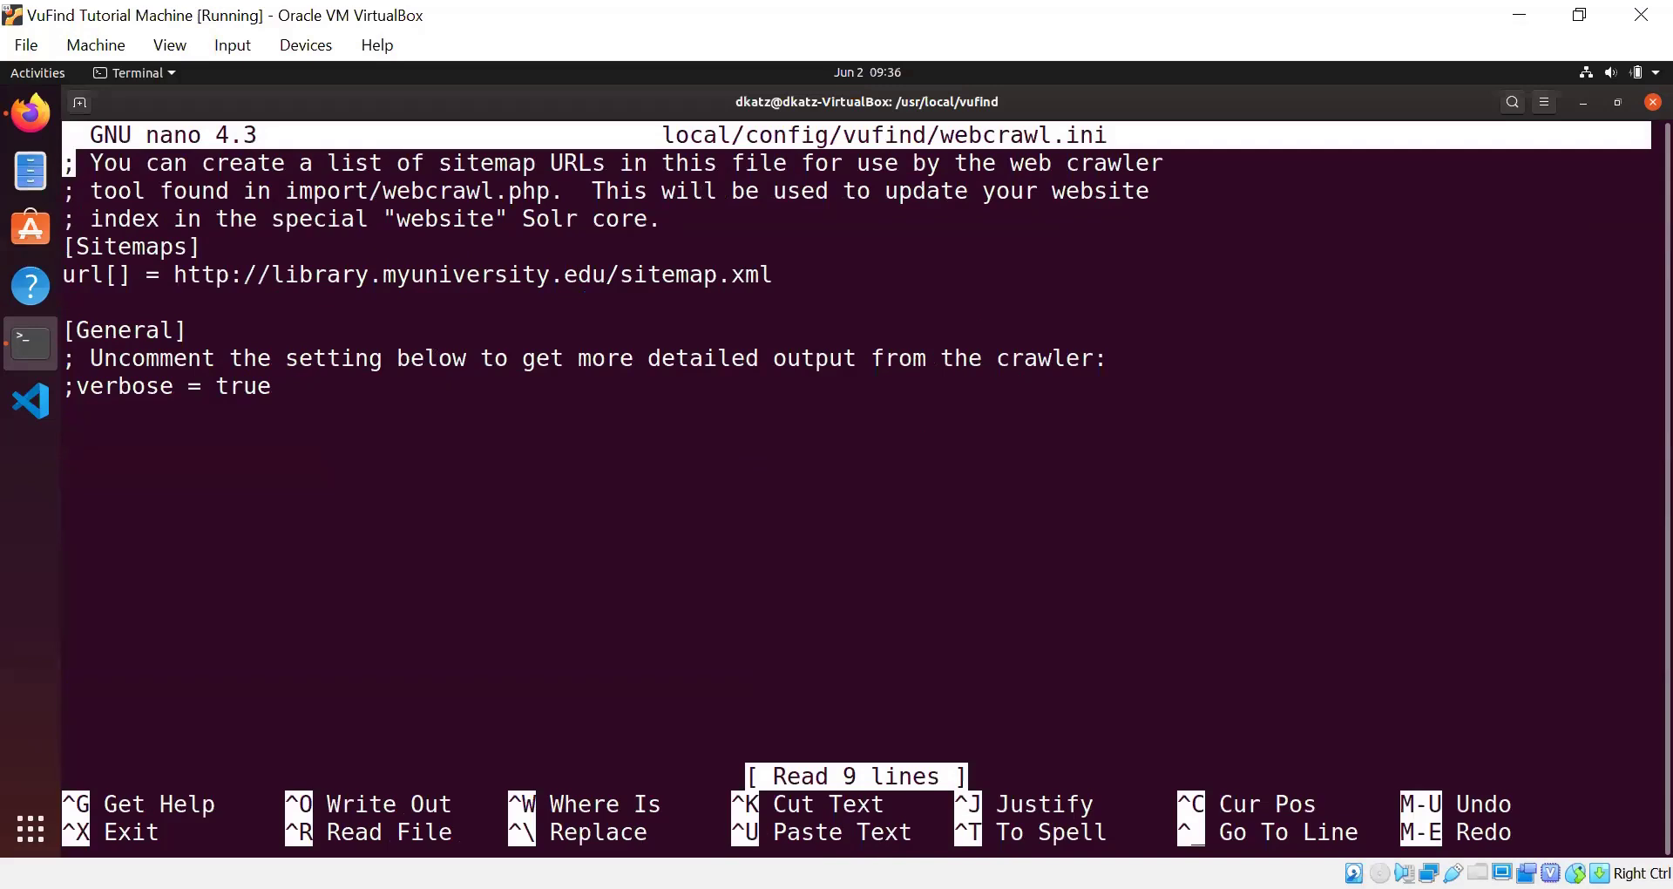
pyautogui.press('Down')
pyautogui.press('Down')
pyautogui.press('Down')
pyautogui.press('Down')
pyautogui.press('Down')
pyautogui.press('Left')
pyautogui.press('Left')
pyautogui.press('Left')
pyautogui.press('Left')
pyautogui.press('Left')
pyautogui.press('Left')
pyautogui.press('Left')
pyautogui.press('Left')
pyautogui.press('Left')
pyautogui.press('Left')
pyautogui.press('Left')
pyautogui.press('Left')
pyautogui.press('Left')
pyautogui.press('Left')
pyautogui.press('Right')
pyautogui.press('BackSpace')
pyautogui.press('BackSpace')
pyautogui.press('BackSpace')
pyautogui.press('BackSpace')
pyautogui.press('BackSpace')
pyautogui.press('BackSpace')
pyautogui.press('BackSpace')
pyautogui.press('BackSpace')
pyautogui.press('BackSpace')
pyautogui.press('BackSpace')
pyautogui.press('BackSpace')
pyautogui.press('BackSpace')
pyautogui.press('BackSpace')
pyautogui.press('BackSpace')
pyautogui.press('BackSpace')
pyautogui.press('BackSpace')
pyautogui.press('BackSpace')
pyautogui.press('BackSpace')
pyautogui.press('BackSpace')
pyautogui.press('BackSpace')
pyautogui.press('BackSpace')
pyautogui.write('ocalhost')
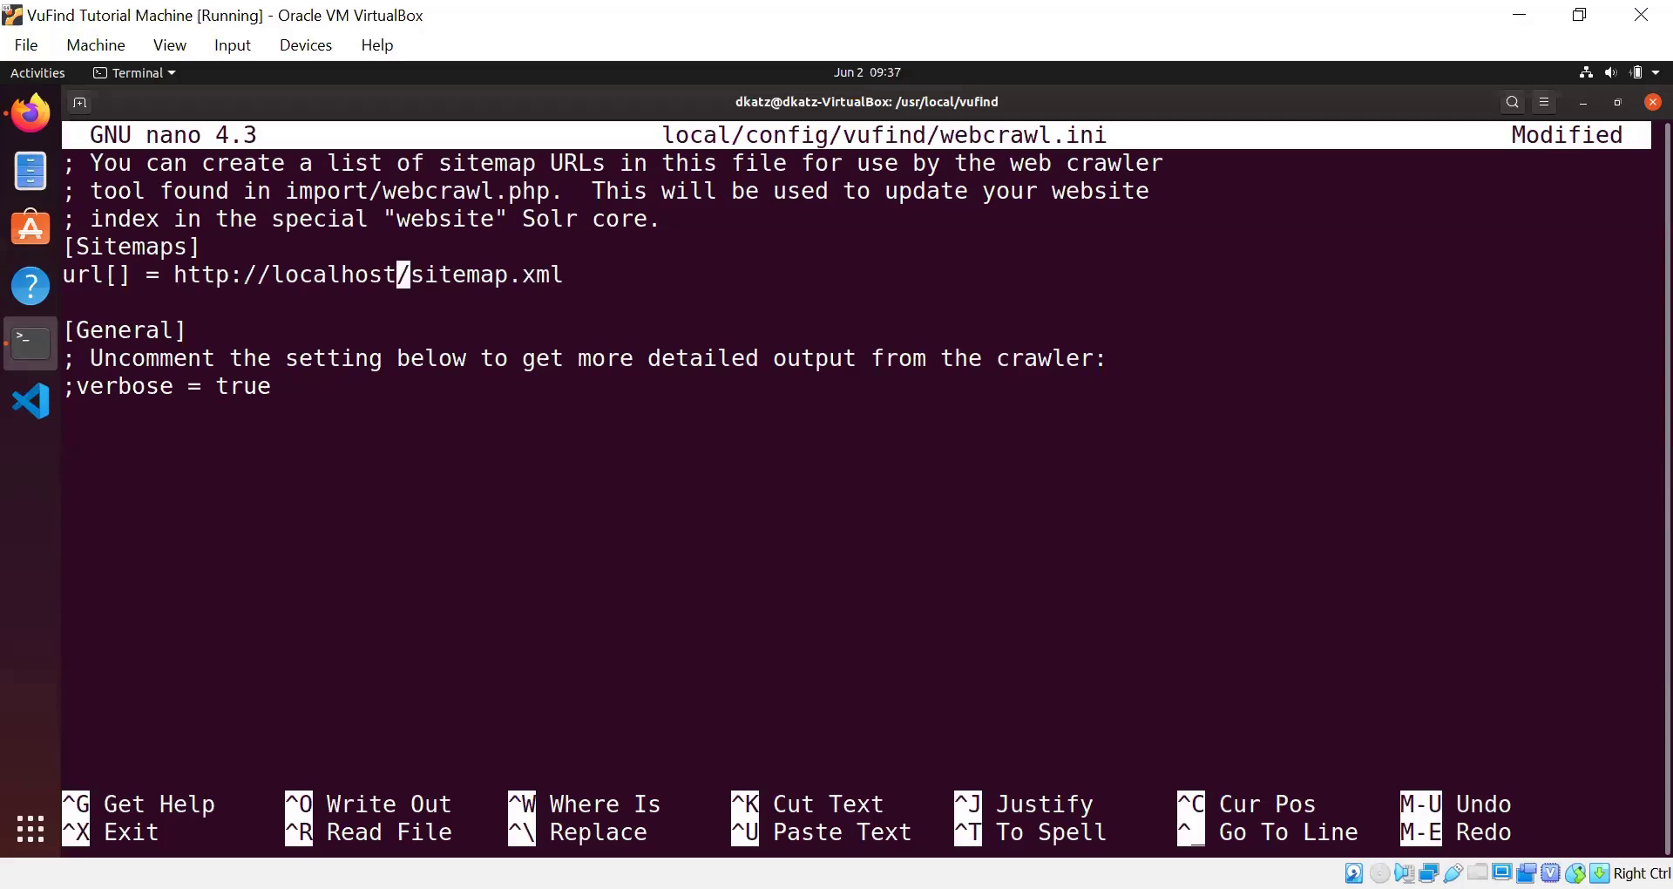
# Step: Uncomment the "verbose = true" line in the [General] section of webcrawl.ini
pyautogui.press('Down')
pyautogui.press('Down')
pyautogui.press('Down')
pyautogui.press('Down')
pyautogui.press('Home')
pyautogui.press('Delete')
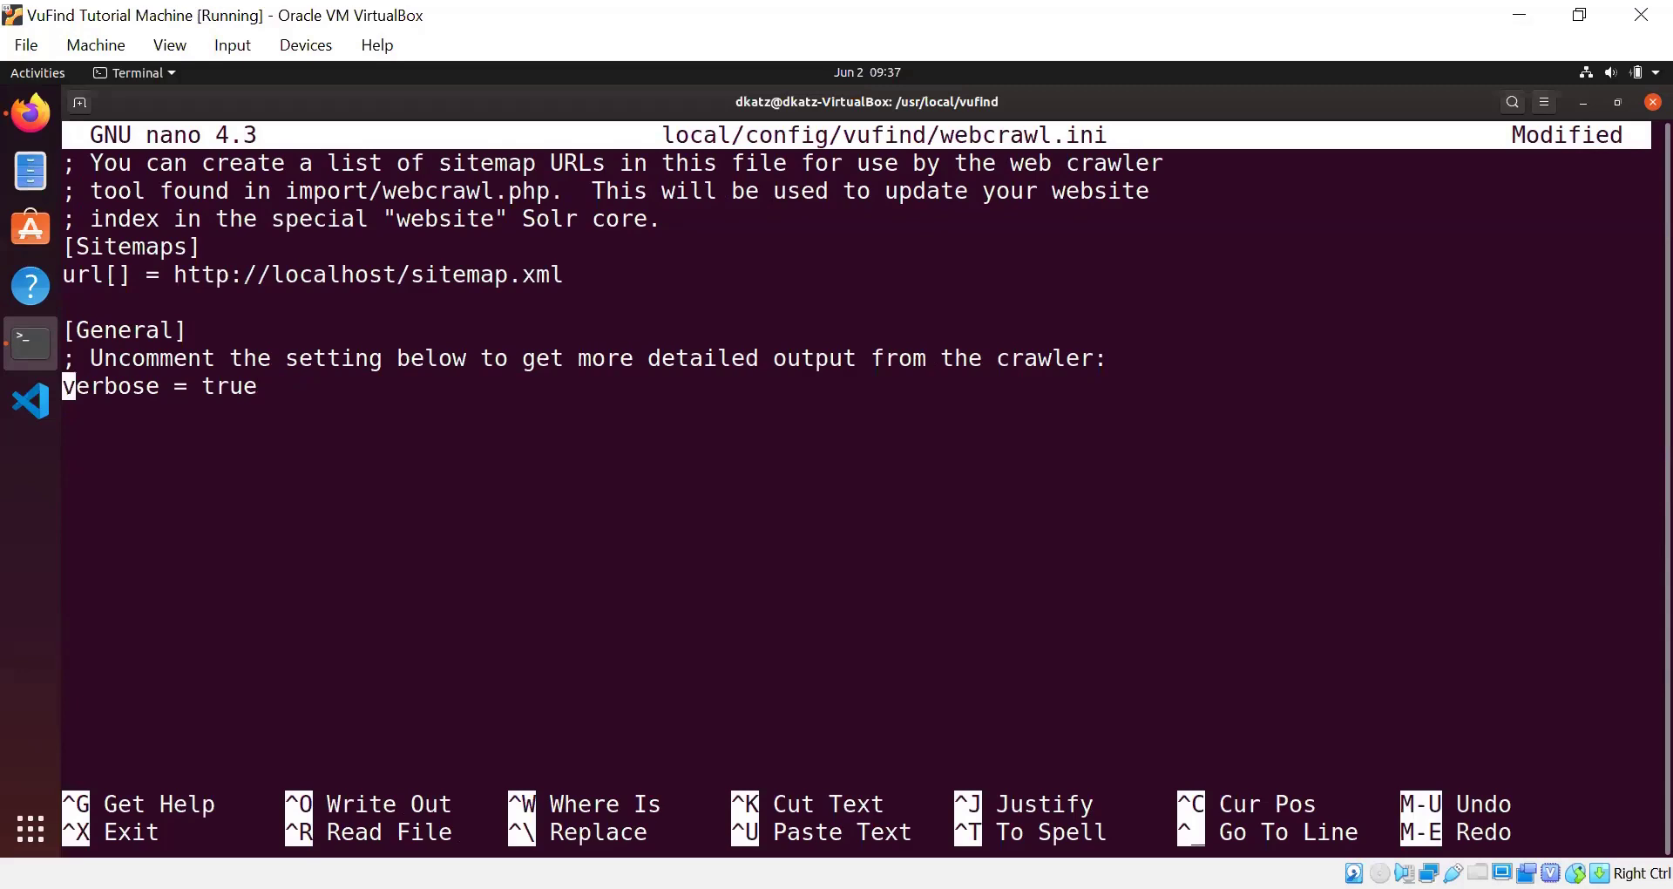
# Step: Save webcrawl.ini under its existing name and exit the editor
pyautogui.hotkey('ctrl', 'o')
pyautogui.press('Return')
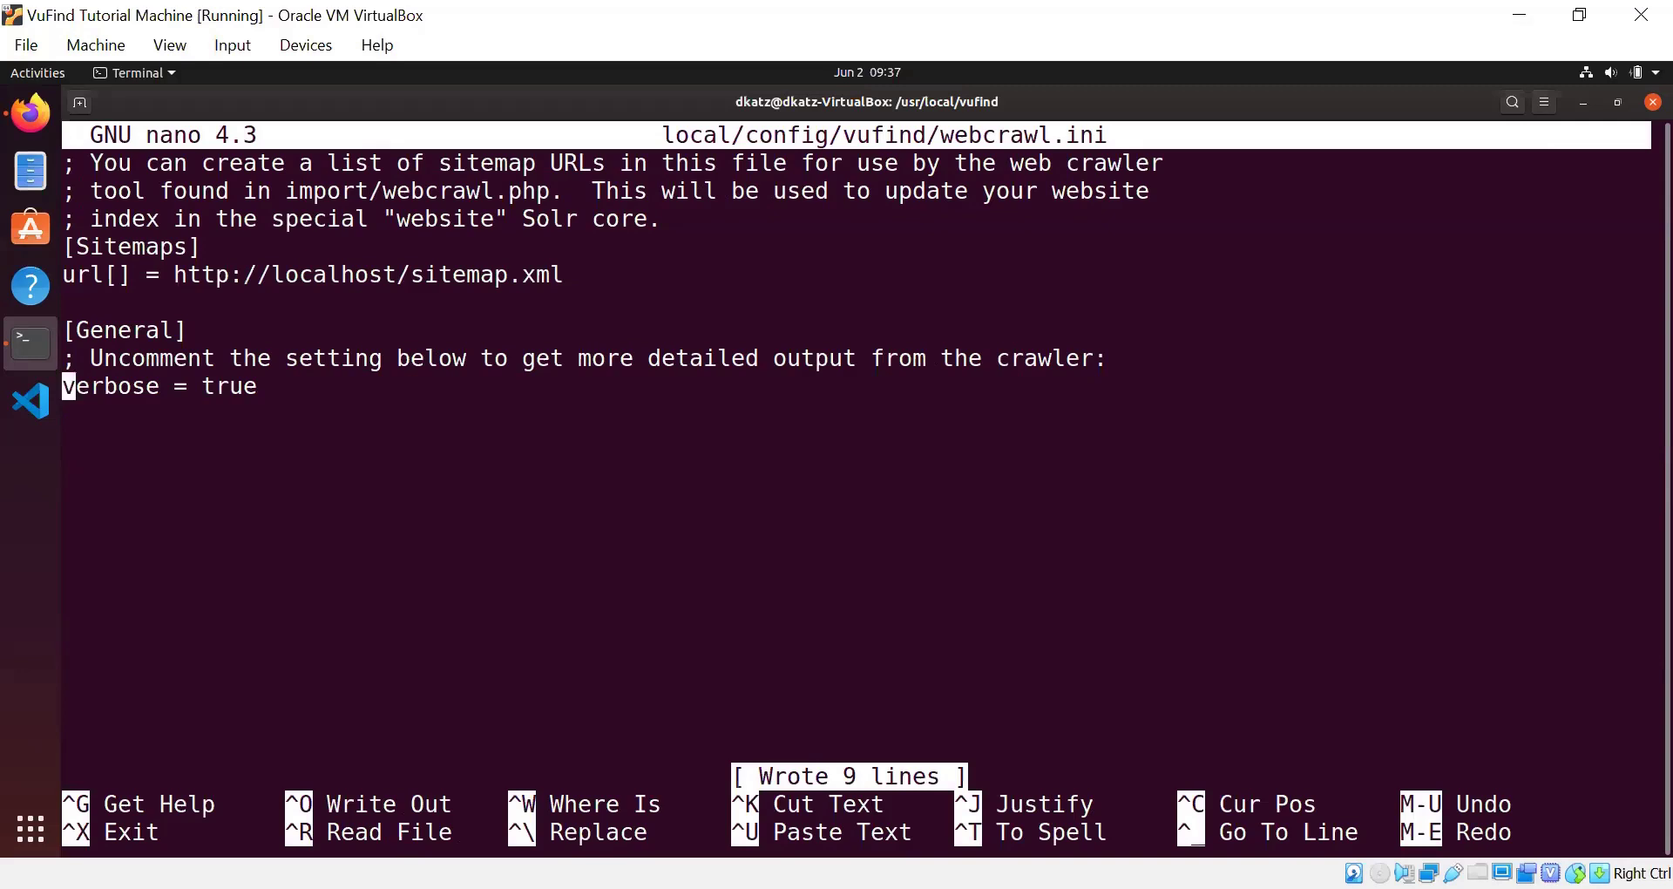
pyautogui.hotkey('ctrl', 'x')
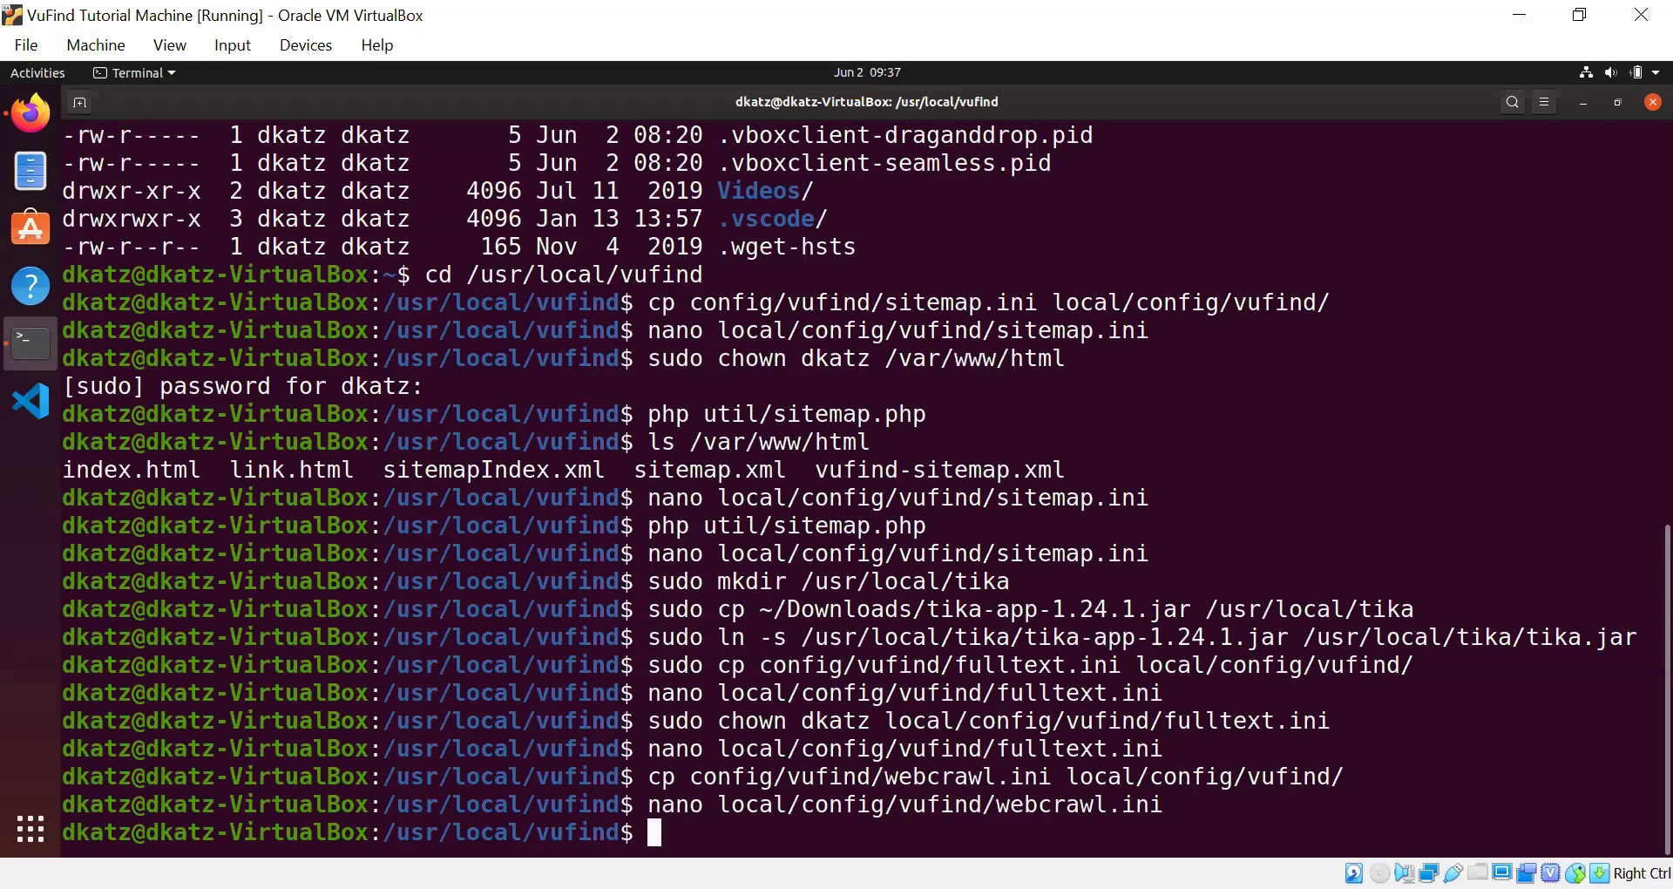
# Step: Run the web crawler with php import/webcrawl.php to index the pages listed in the sitemap
pyautogui.write('php impr')
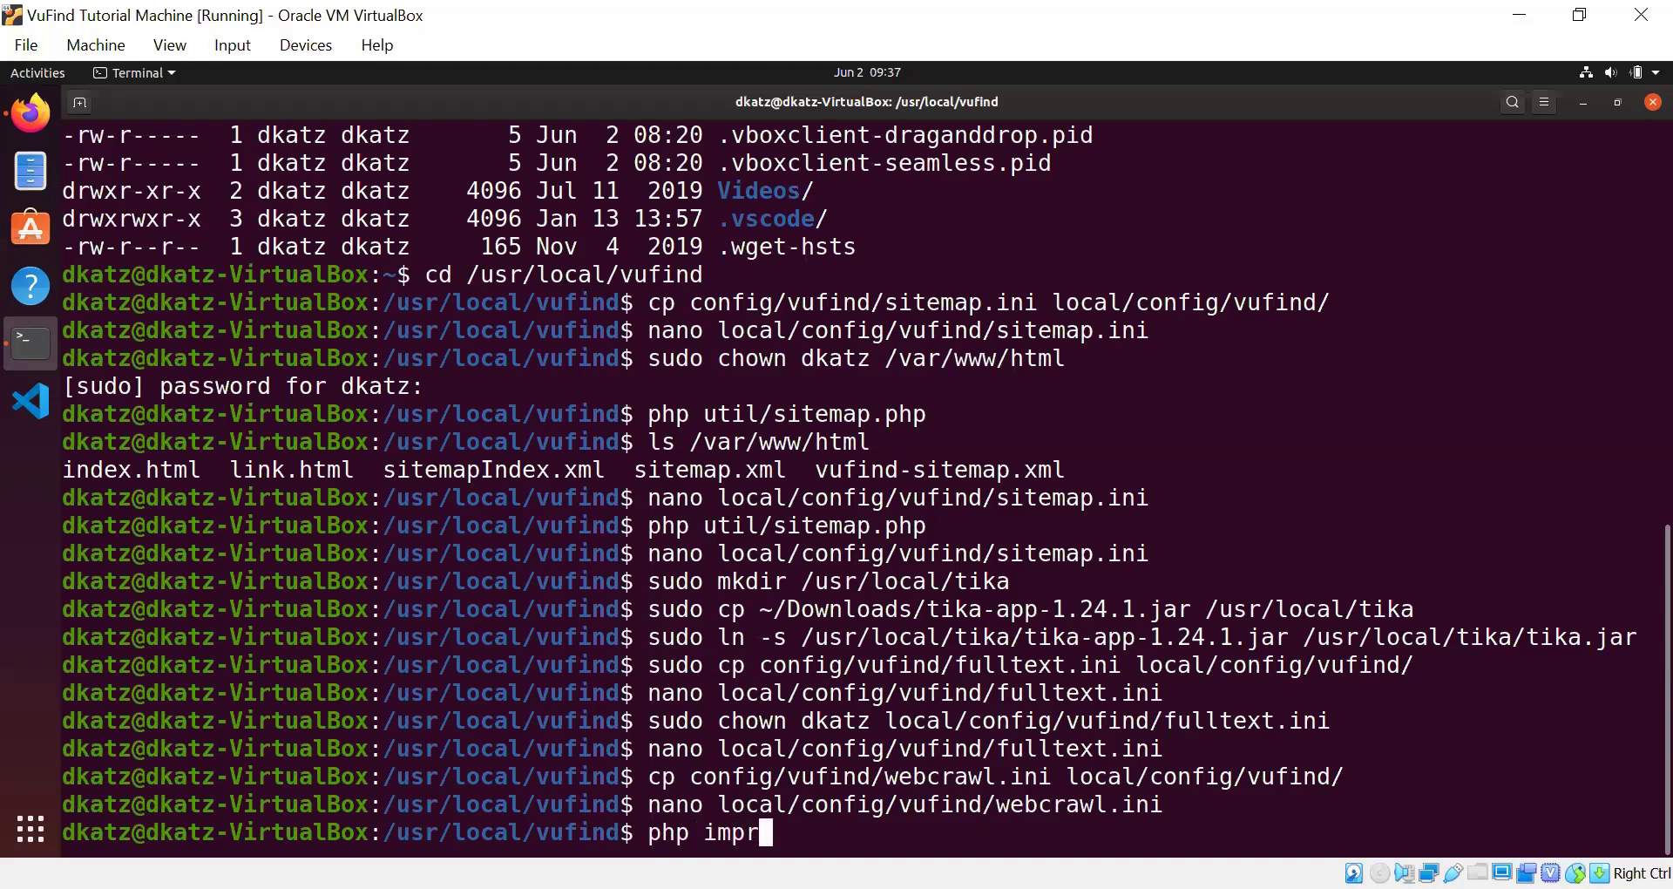
pyautogui.press('BackSpace')
pyautogui.write('ort/we')
pyautogui.press('Tab')
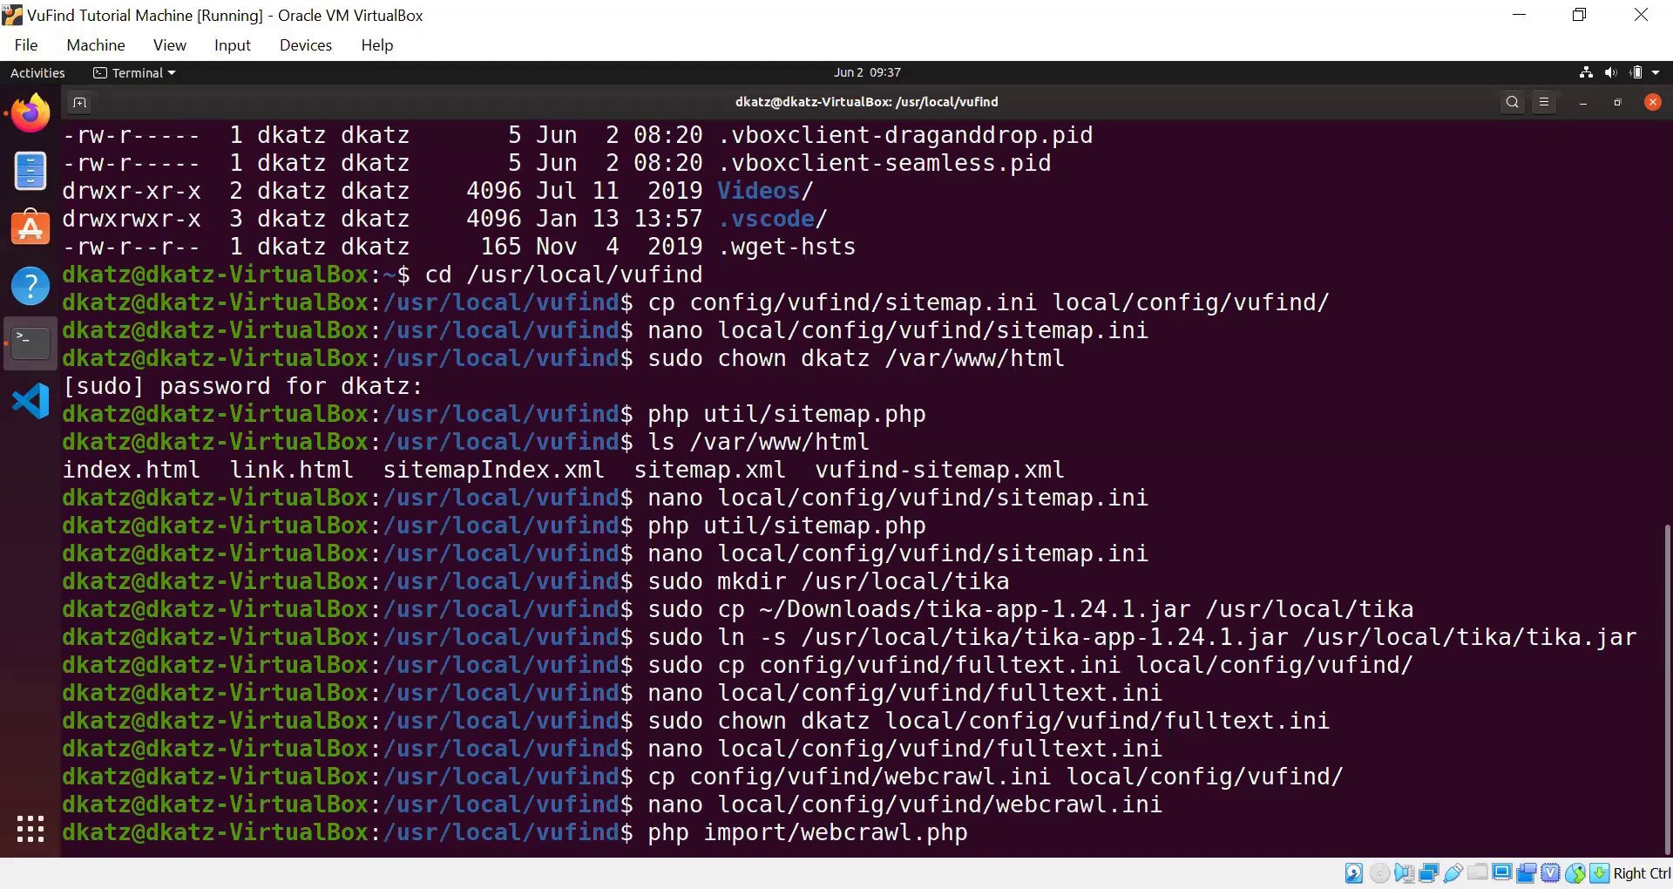
pyautogui.press('Return')
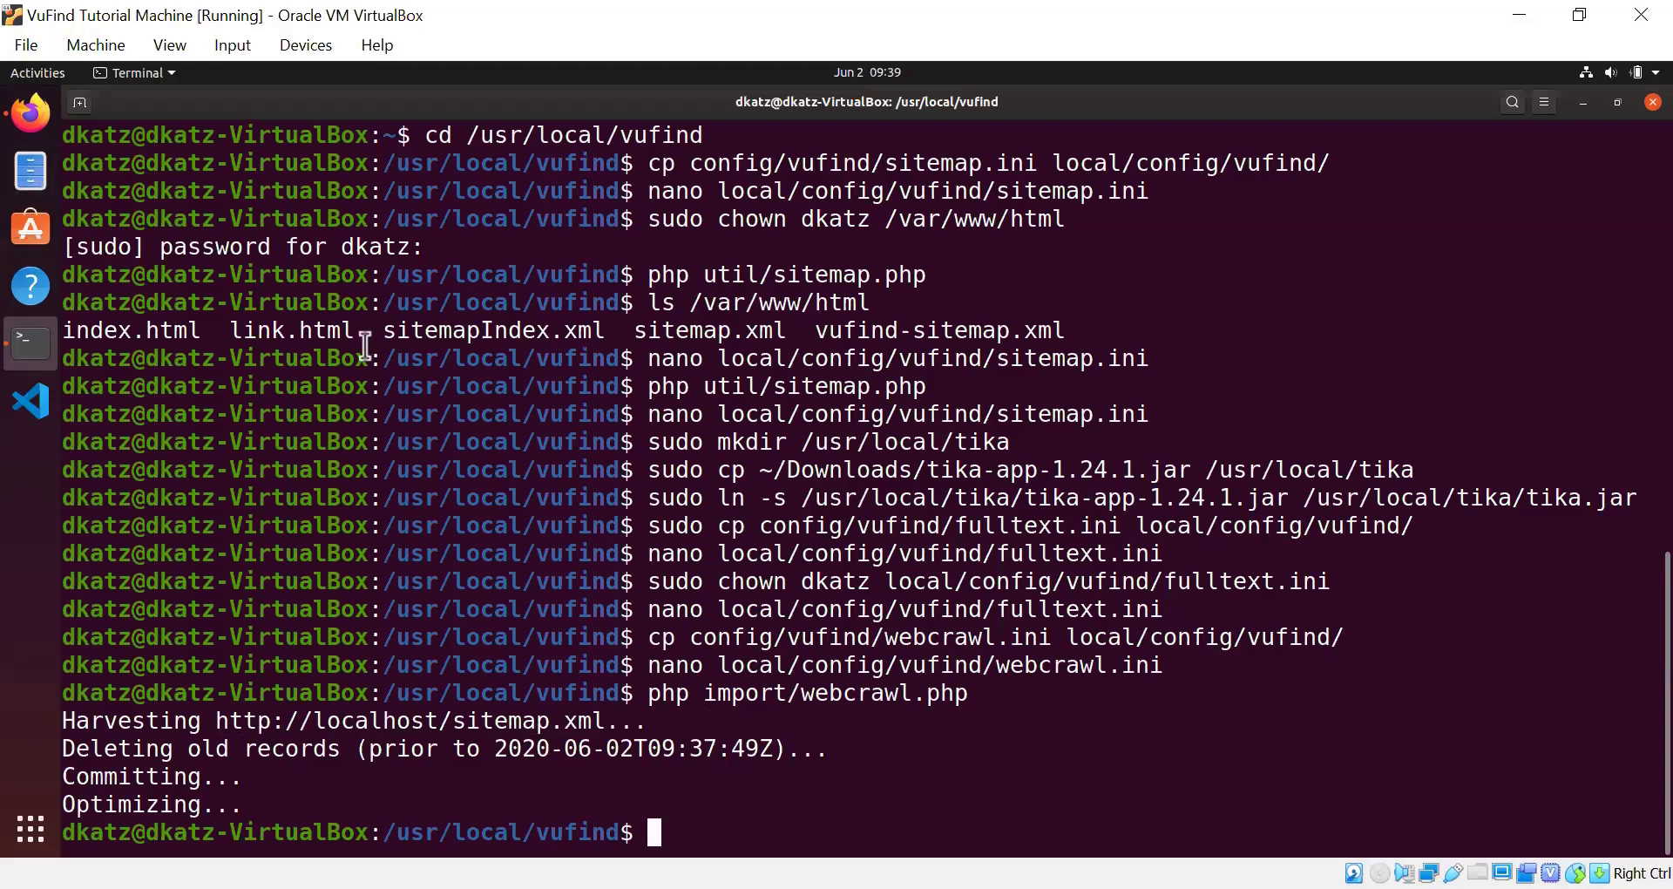
# Step: Switch to Firefox, go to localhost/vufind/Web and run an empty search to list all indexed web pages
pyautogui.click(12, 112)
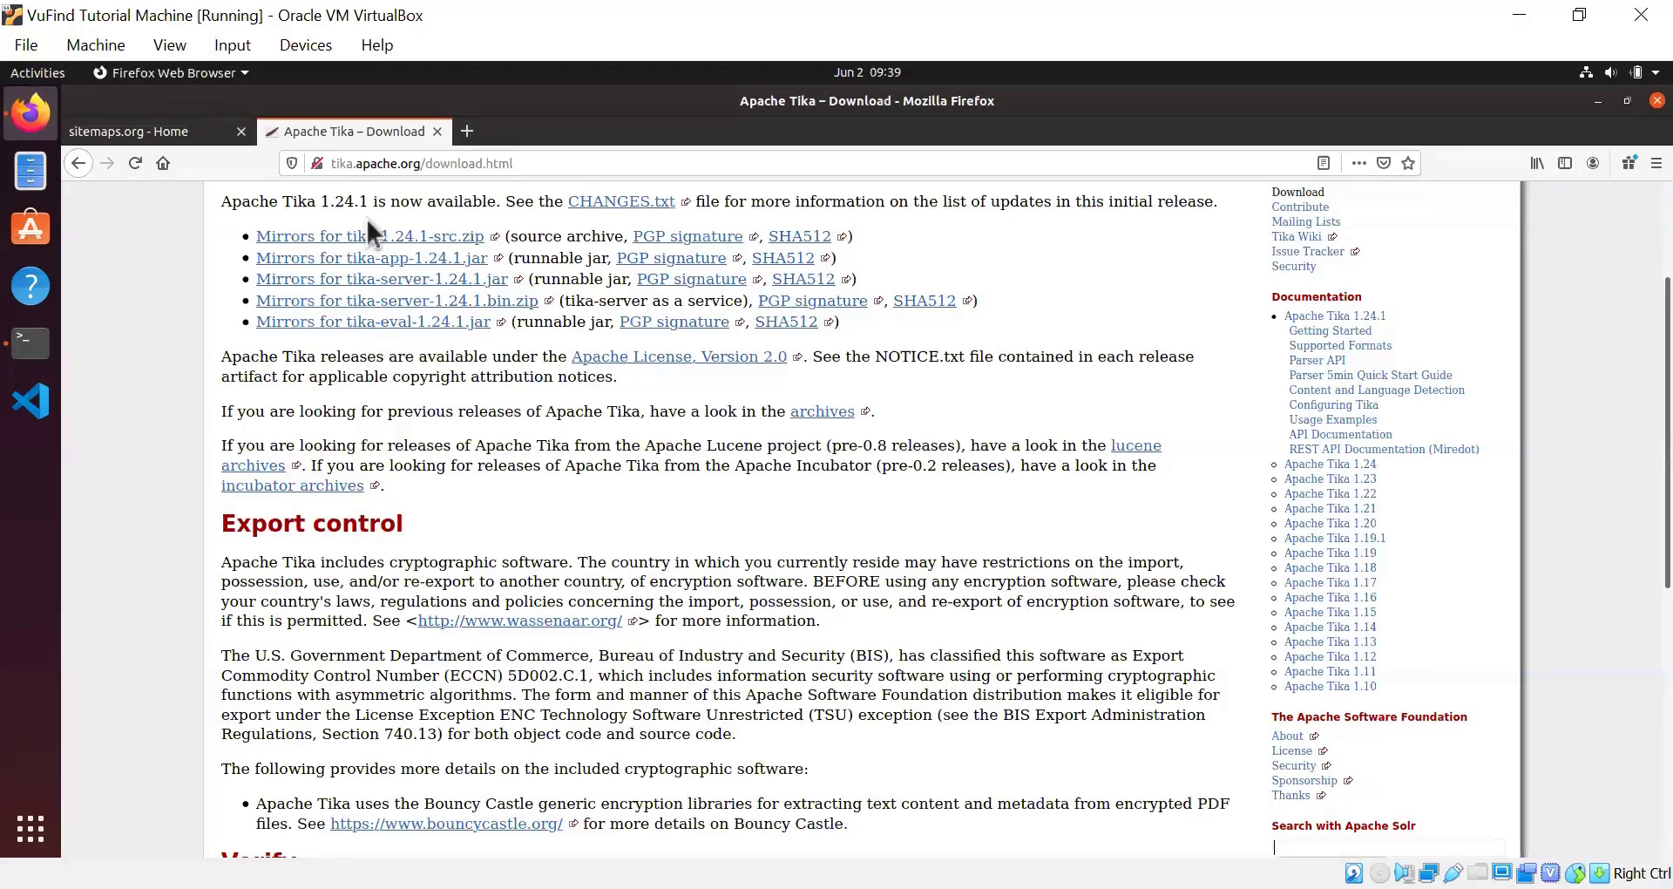
pyautogui.click(379, 164)
pyautogui.write('loca')
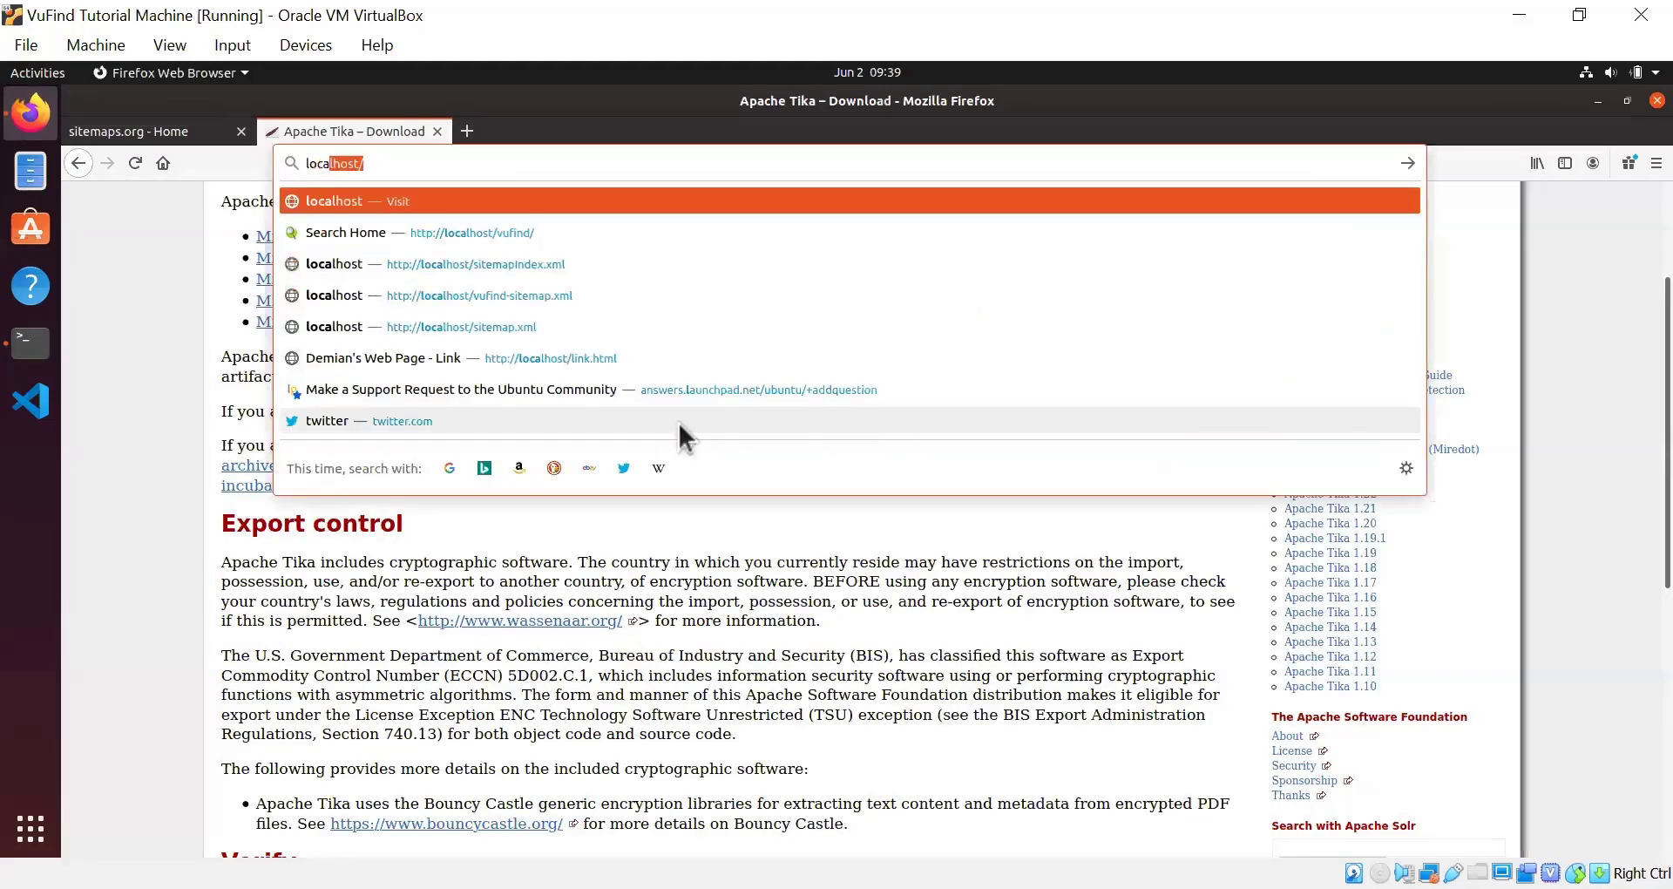
pyautogui.write('lhost/vufind/')
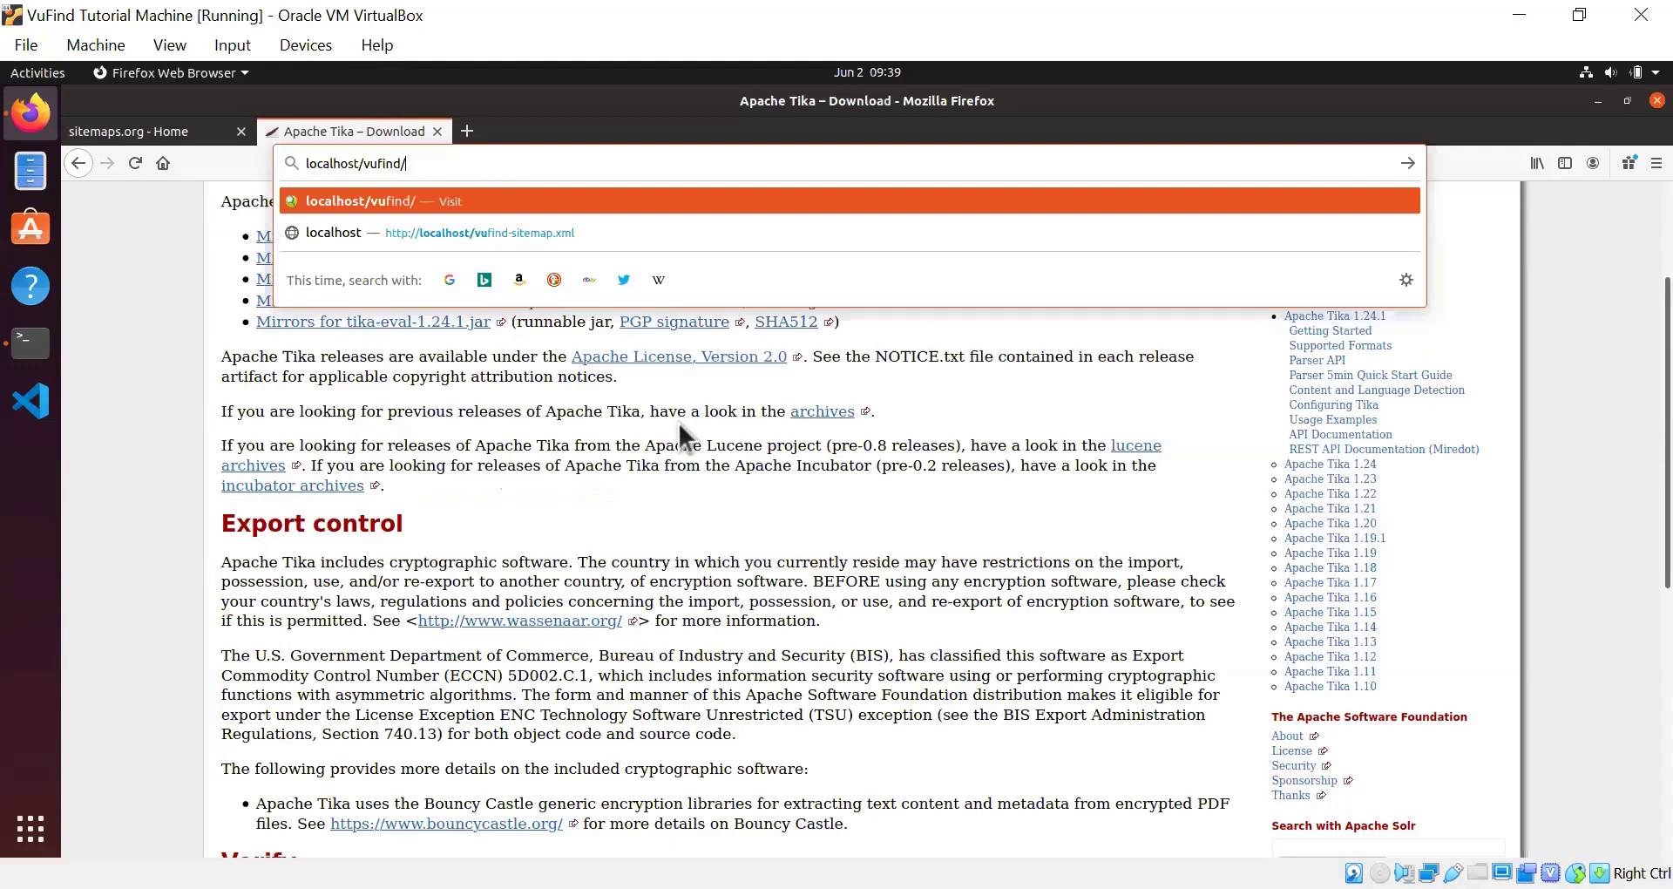
pyautogui.write('Web')
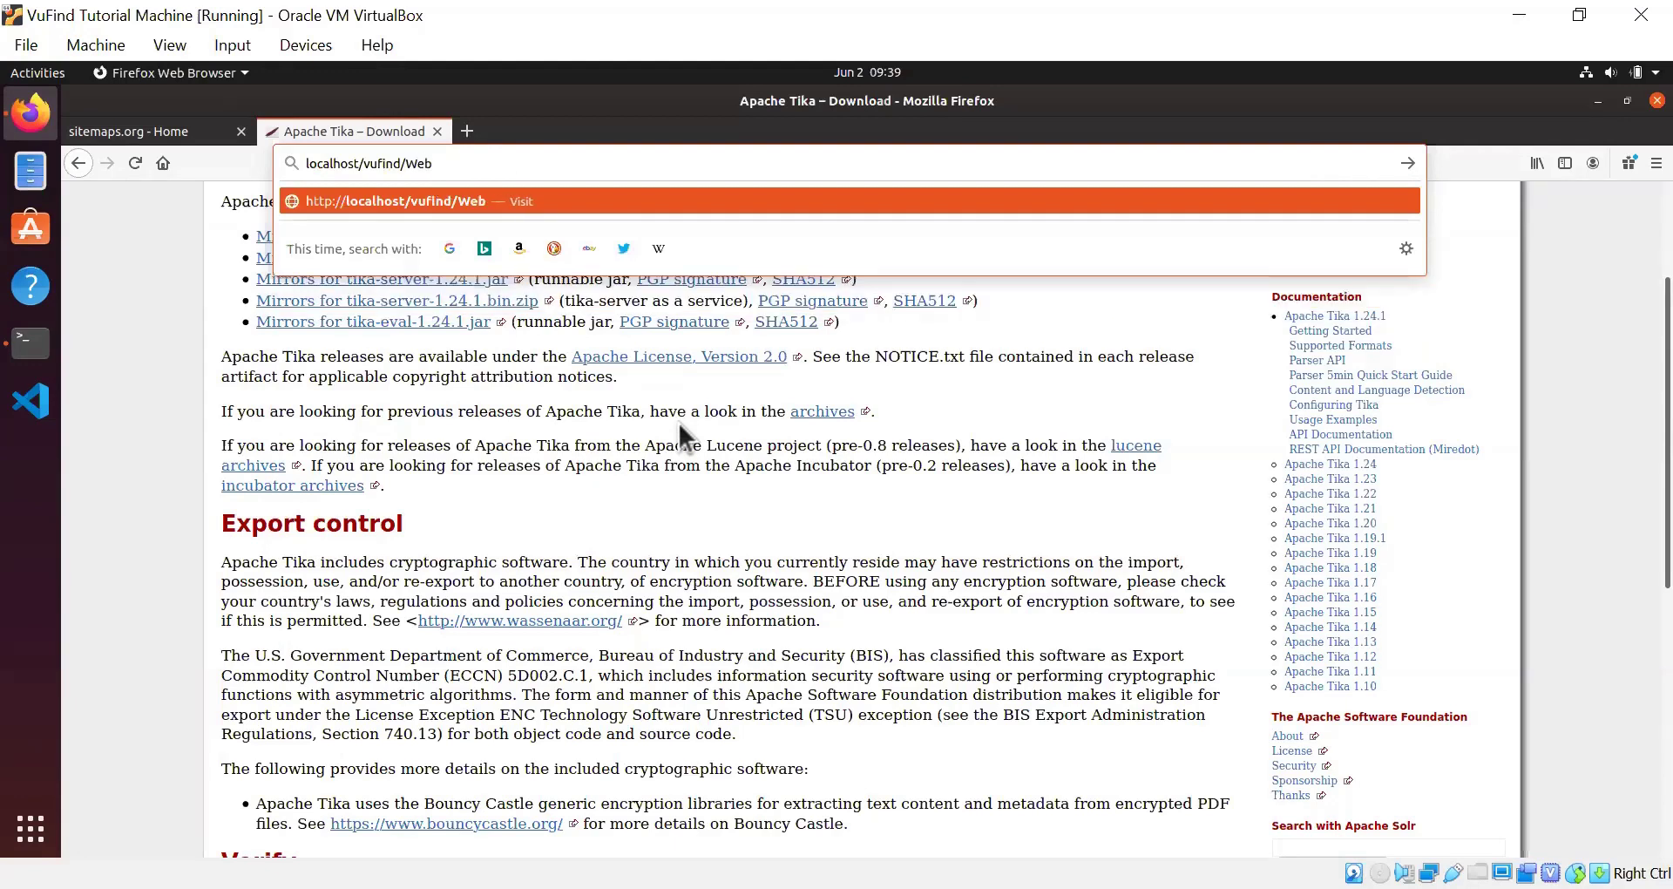
pyautogui.press('Return')
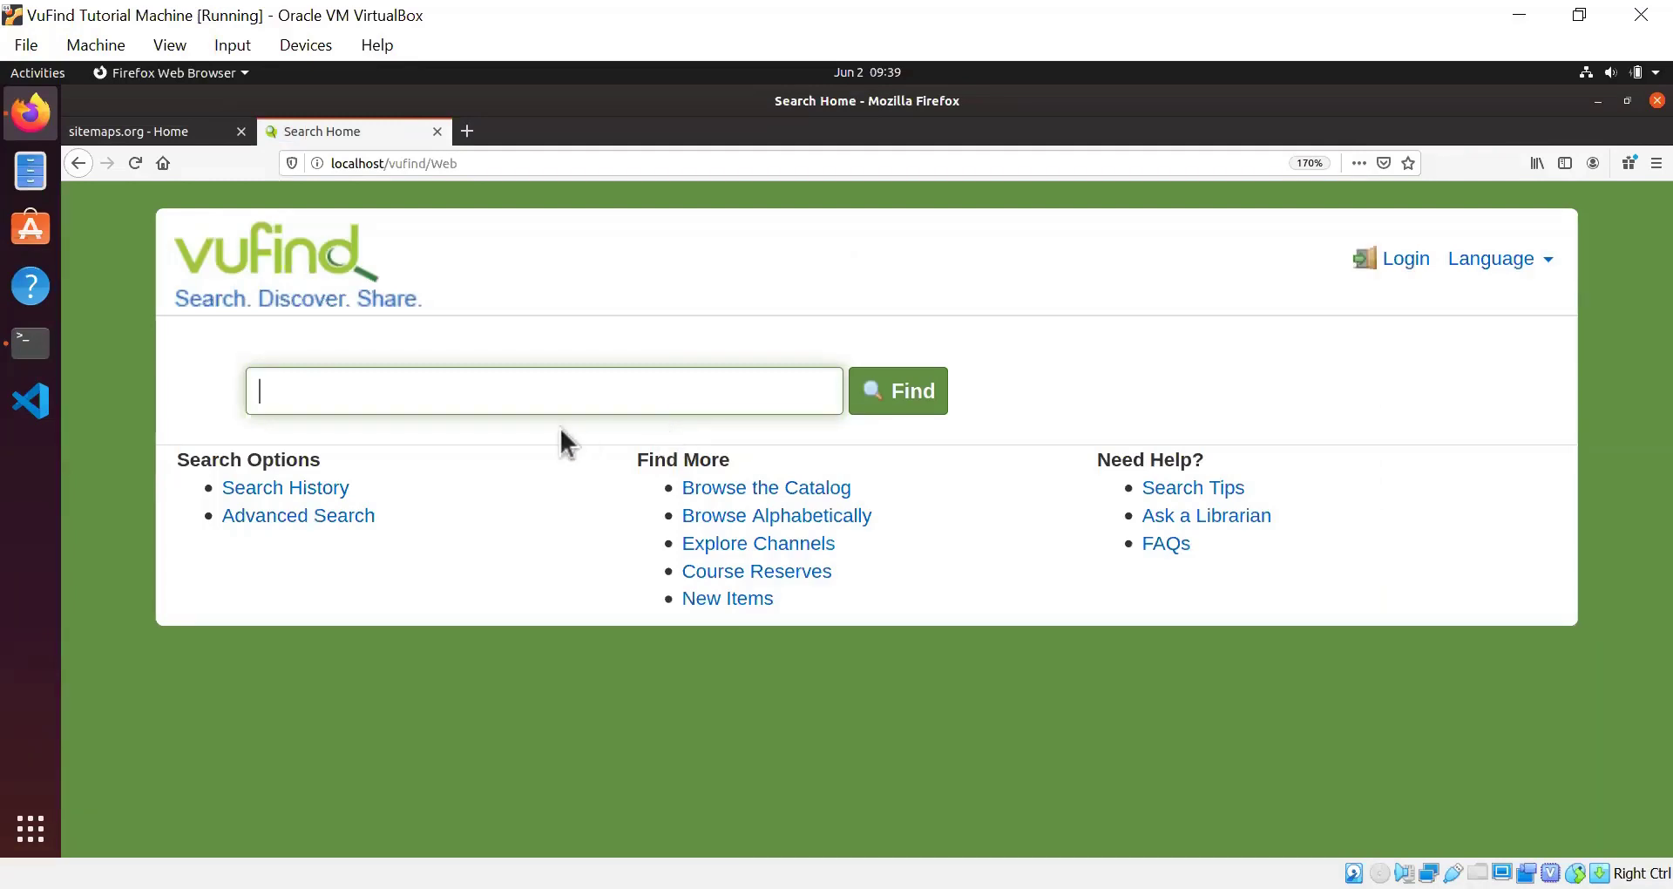
pyautogui.click(900, 400)
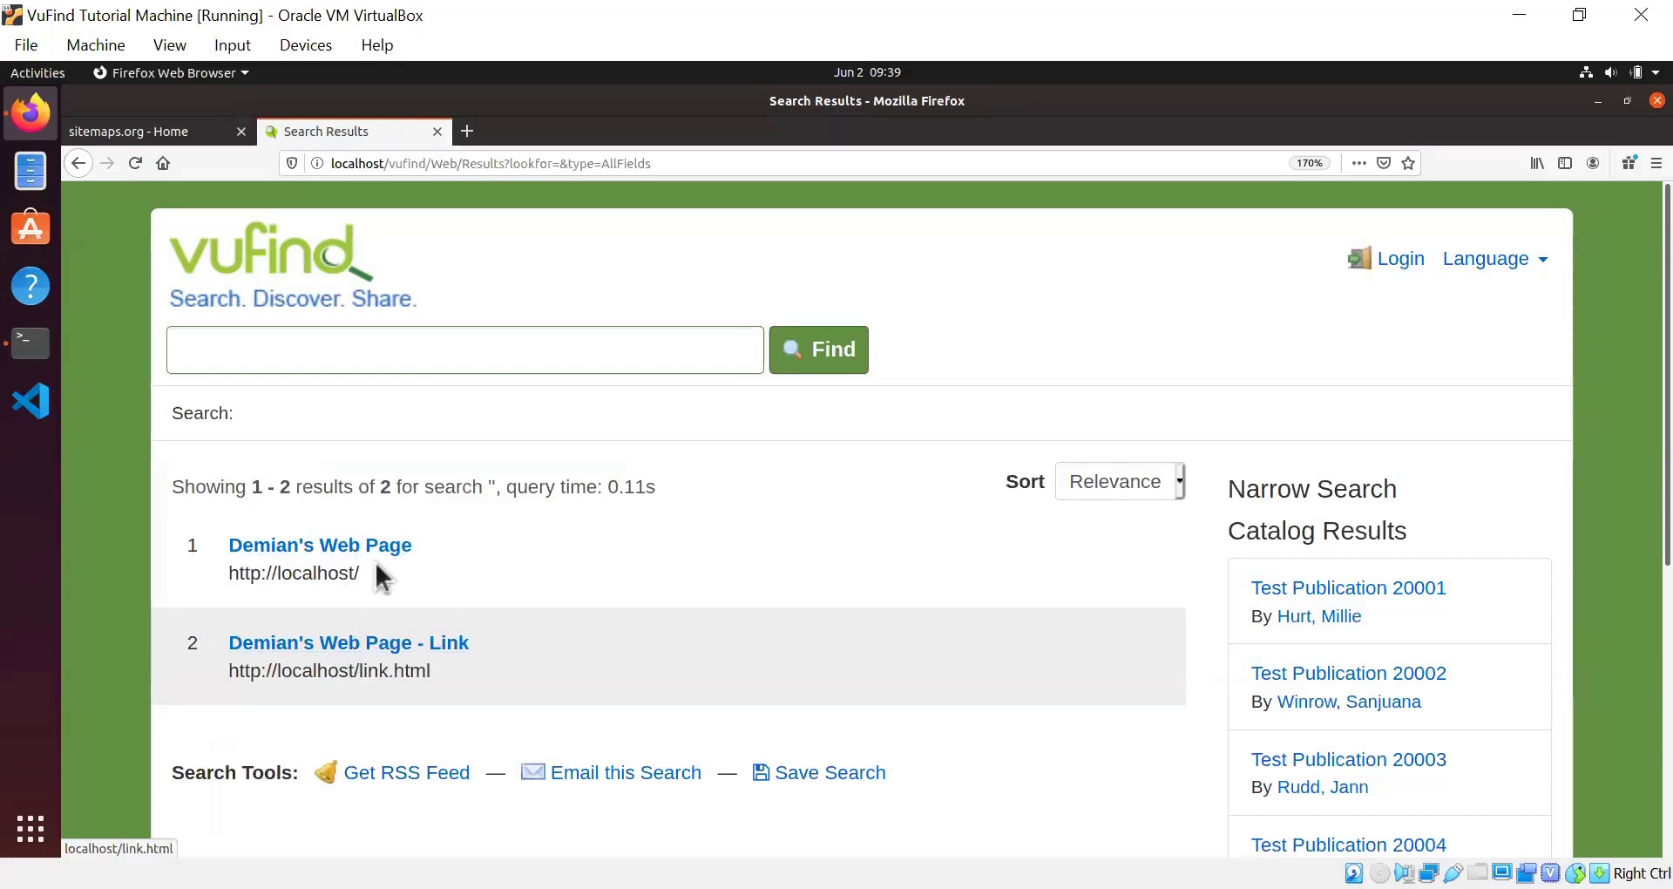
# Step: Search the website index for "lazy" and check the highlighted term in the result snippet
pyautogui.click(499, 342)
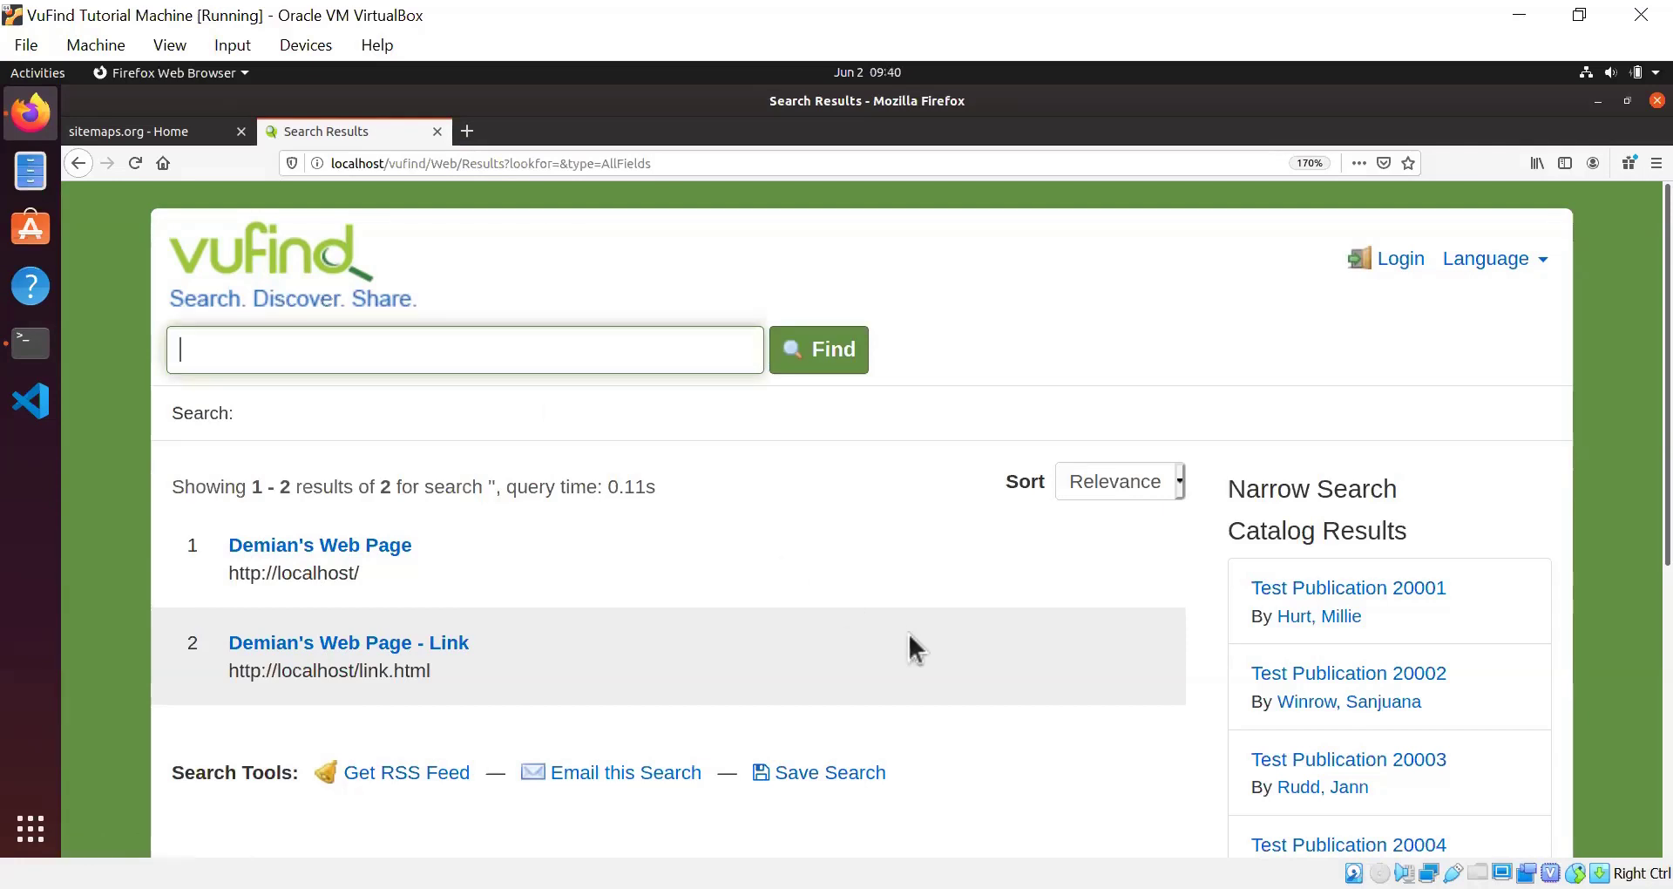
pyautogui.write('lazy')
pyautogui.press('Return')
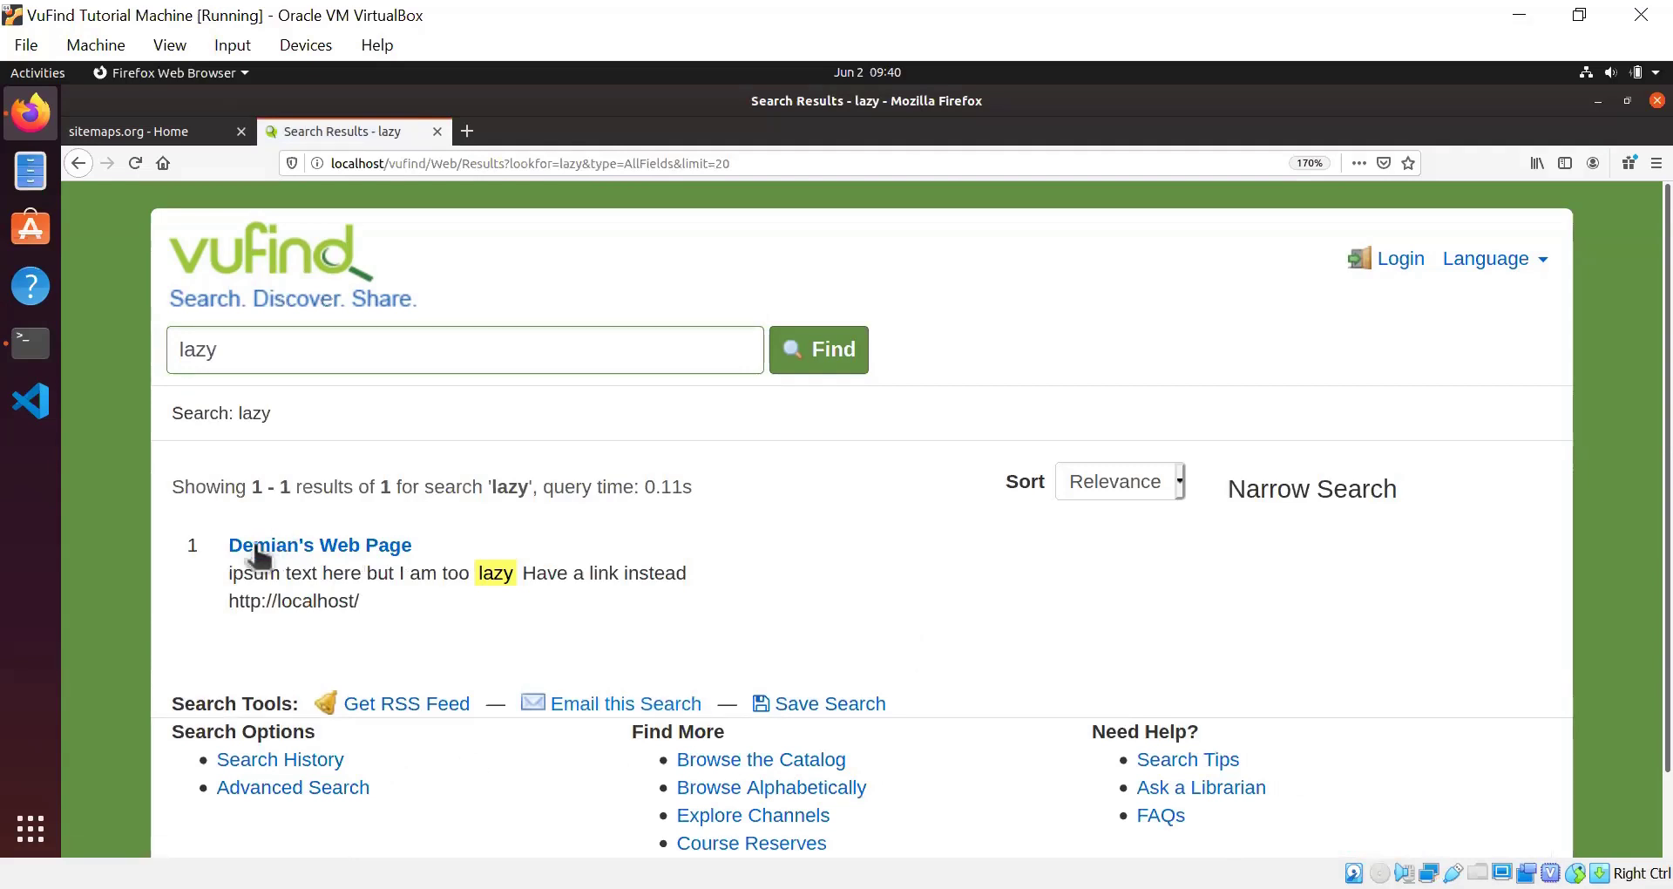
pyautogui.doubleClick(478, 573)
pyautogui.click(443, 615)
# Step: Switch back to the terminal and open config/vufind/website.ini in nano
pyautogui.click(28, 347)
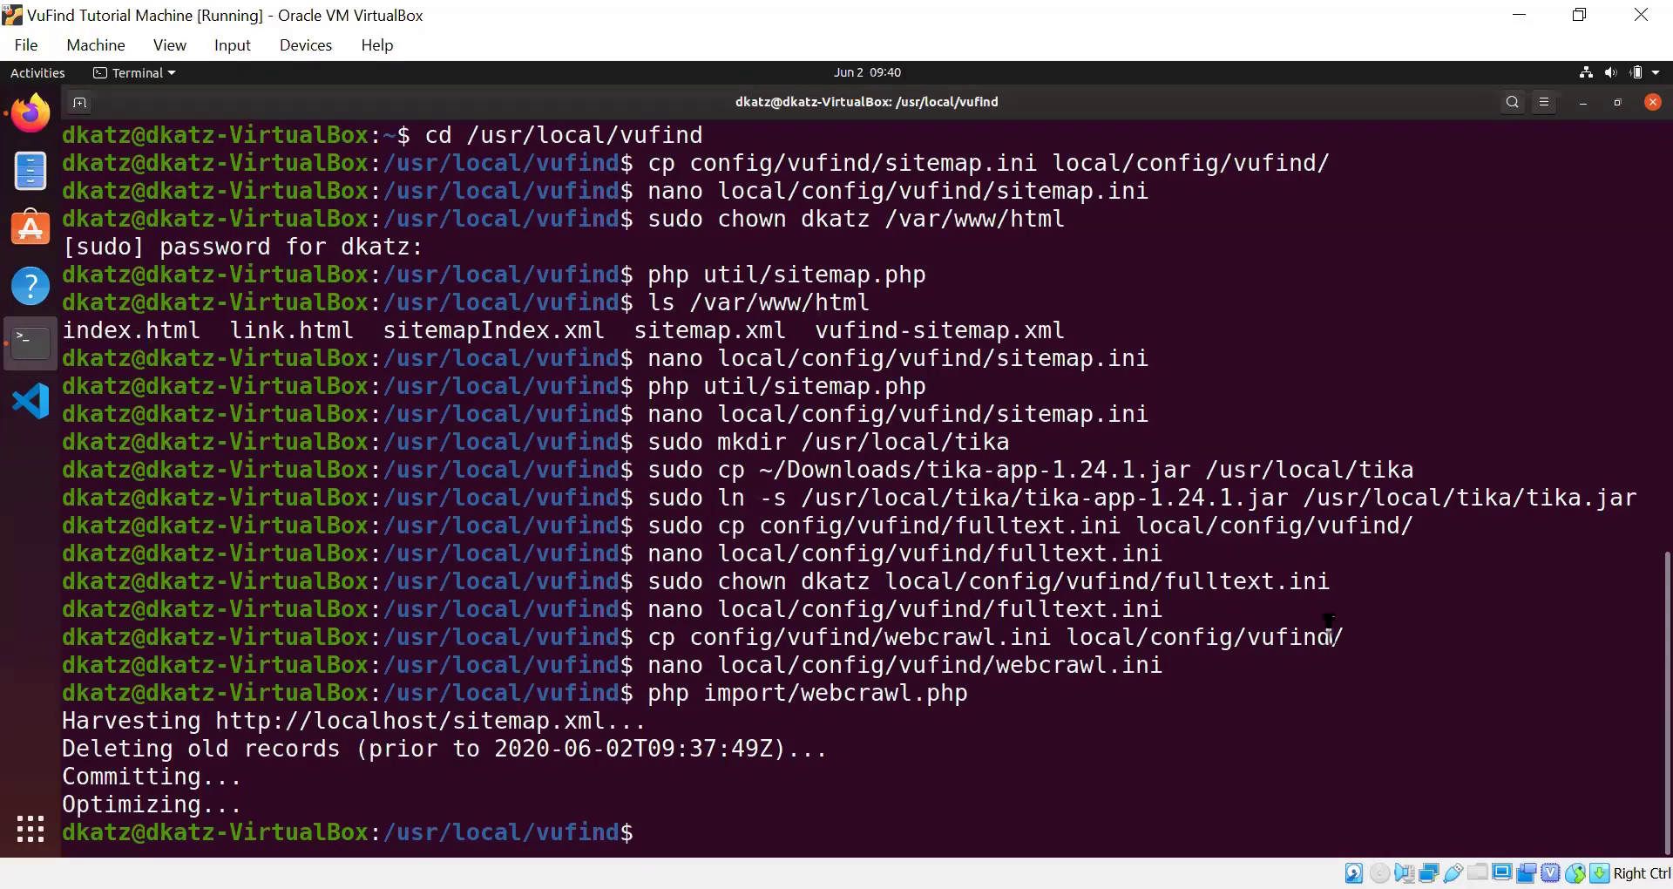
pyautogui.write('nano config/vufind/')
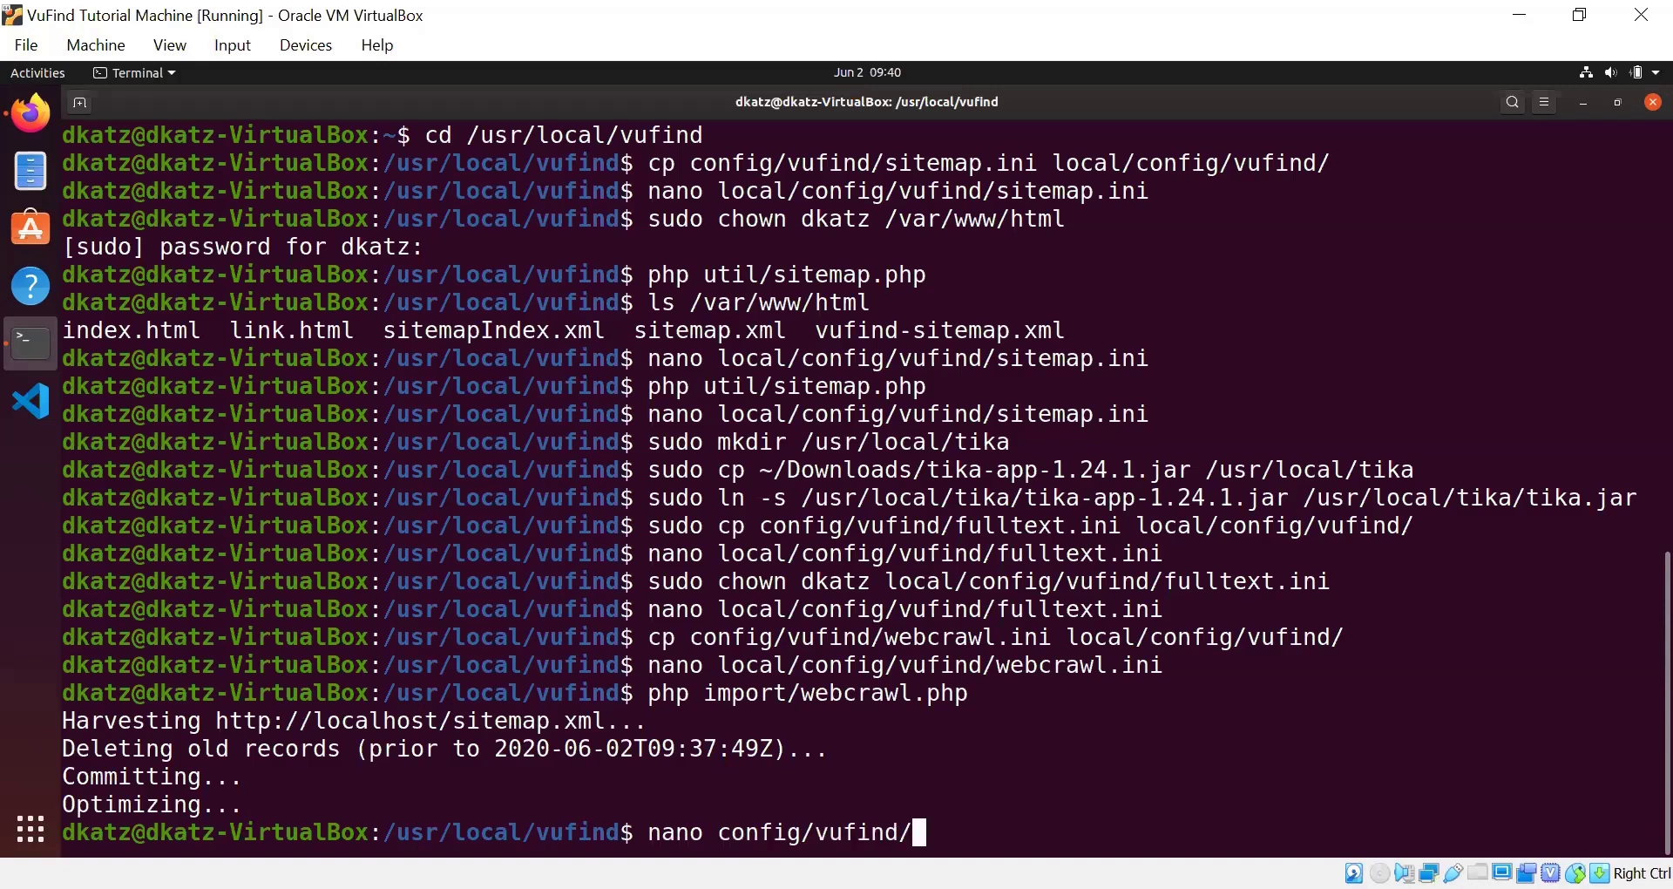
pyautogui.write('webs')
pyautogui.press('Tab')
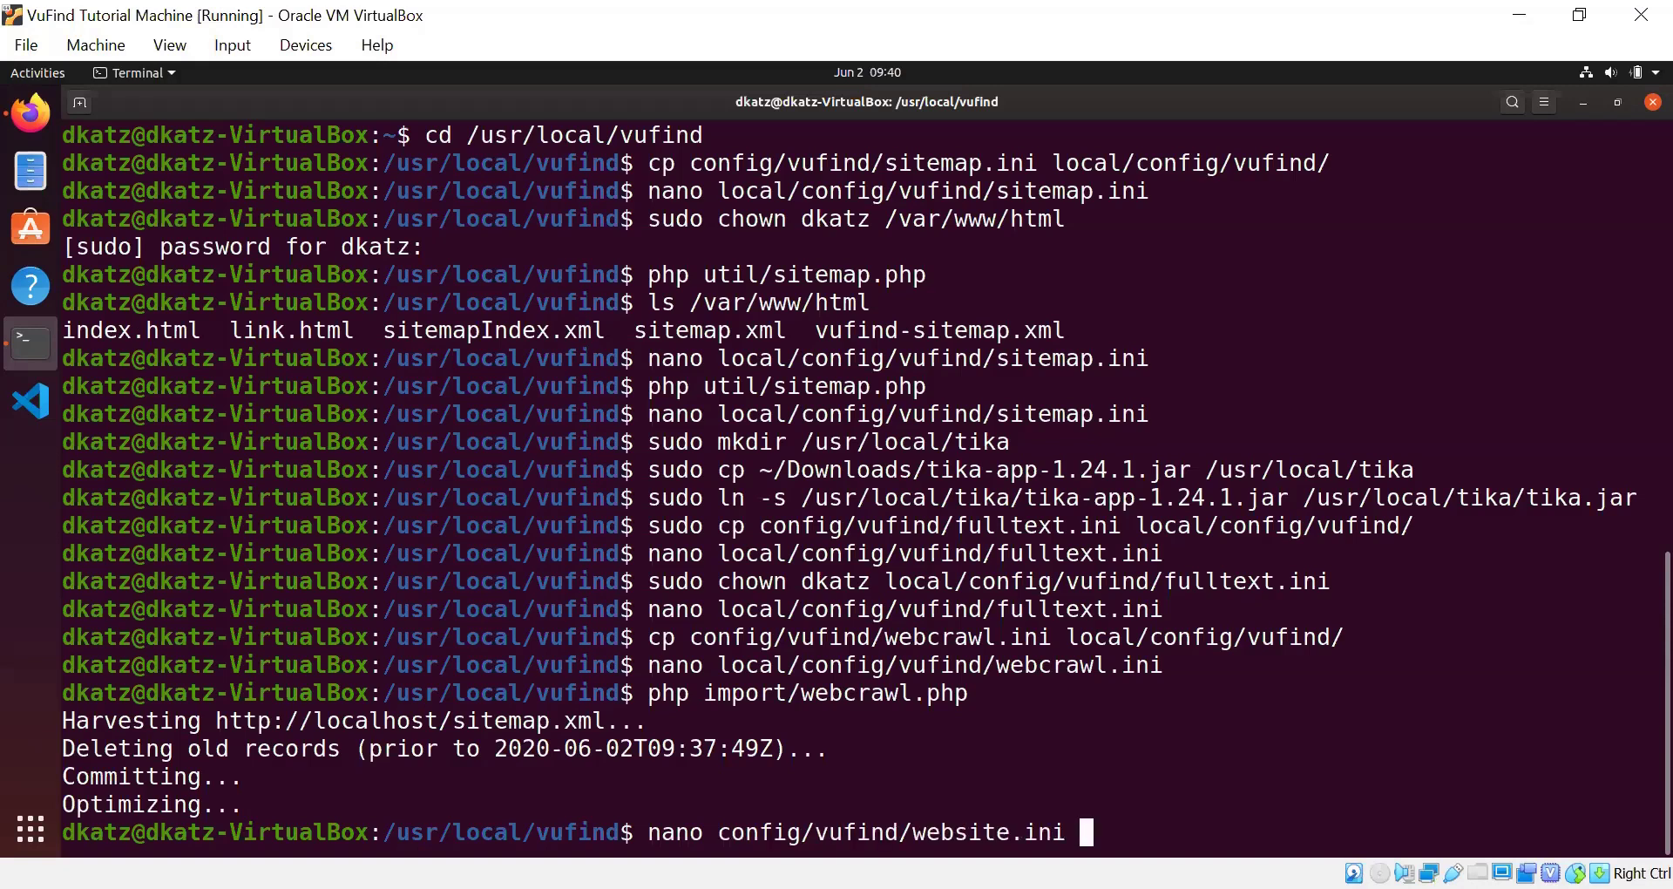
pyautogui.press('Return')
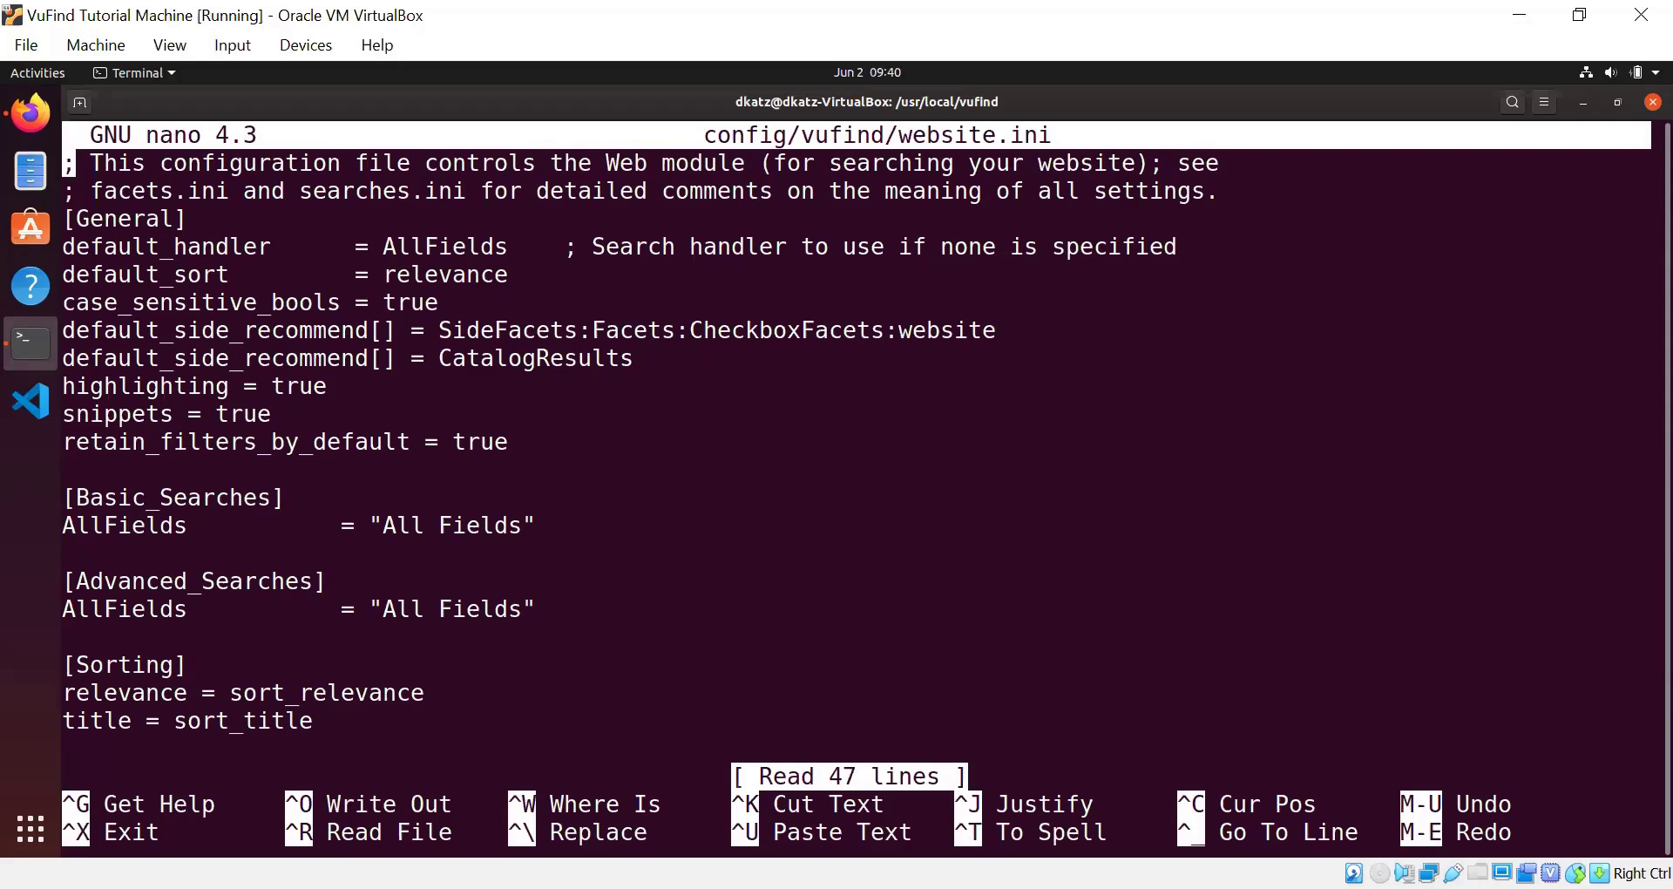
# Step: Examine the general, search, sorting, facet and results settings in website.ini, then exit without editing
pyautogui.press('Down')
pyautogui.press('Down')
pyautogui.press('Down')
pyautogui.press('Down')
pyautogui.press('Down')
pyautogui.press('Down')
pyautogui.press('Down')
pyautogui.press('Down')
pyautogui.press('Down')
pyautogui.press('Up')
pyautogui.press('Up')
pyautogui.press('Up')
pyautogui.press('Down')
pyautogui.press('Down')
pyautogui.press('Down')
pyautogui.press('Down')
pyautogui.press('Down')
pyautogui.press('Down')
pyautogui.press('Down')
pyautogui.press('Down')
pyautogui.press('Down')
pyautogui.press('Down')
pyautogui.press('Down')
pyautogui.press('Down')
pyautogui.press('Down')
pyautogui.press('Down')
pyautogui.press('Down')
pyautogui.press('Down')
pyautogui.press('Down')
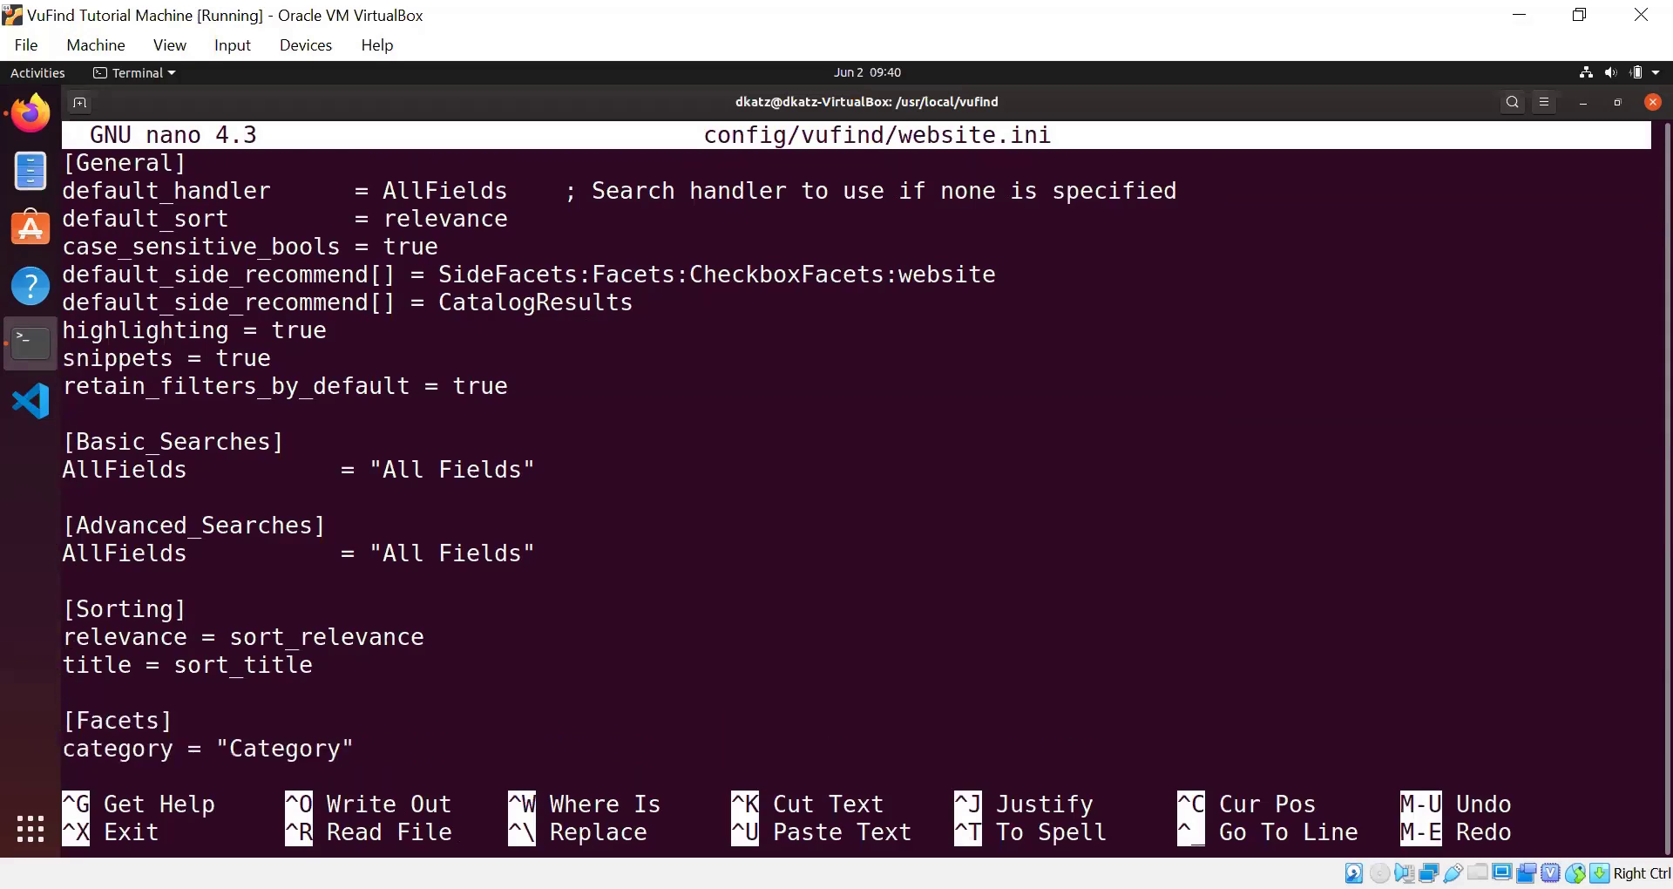
pyautogui.press('Down')
pyautogui.press('Down')
pyautogui.press('Down')
pyautogui.press('Down')
pyautogui.press('Down')
pyautogui.press('Down')
pyautogui.press('Down')
pyautogui.press('Down')
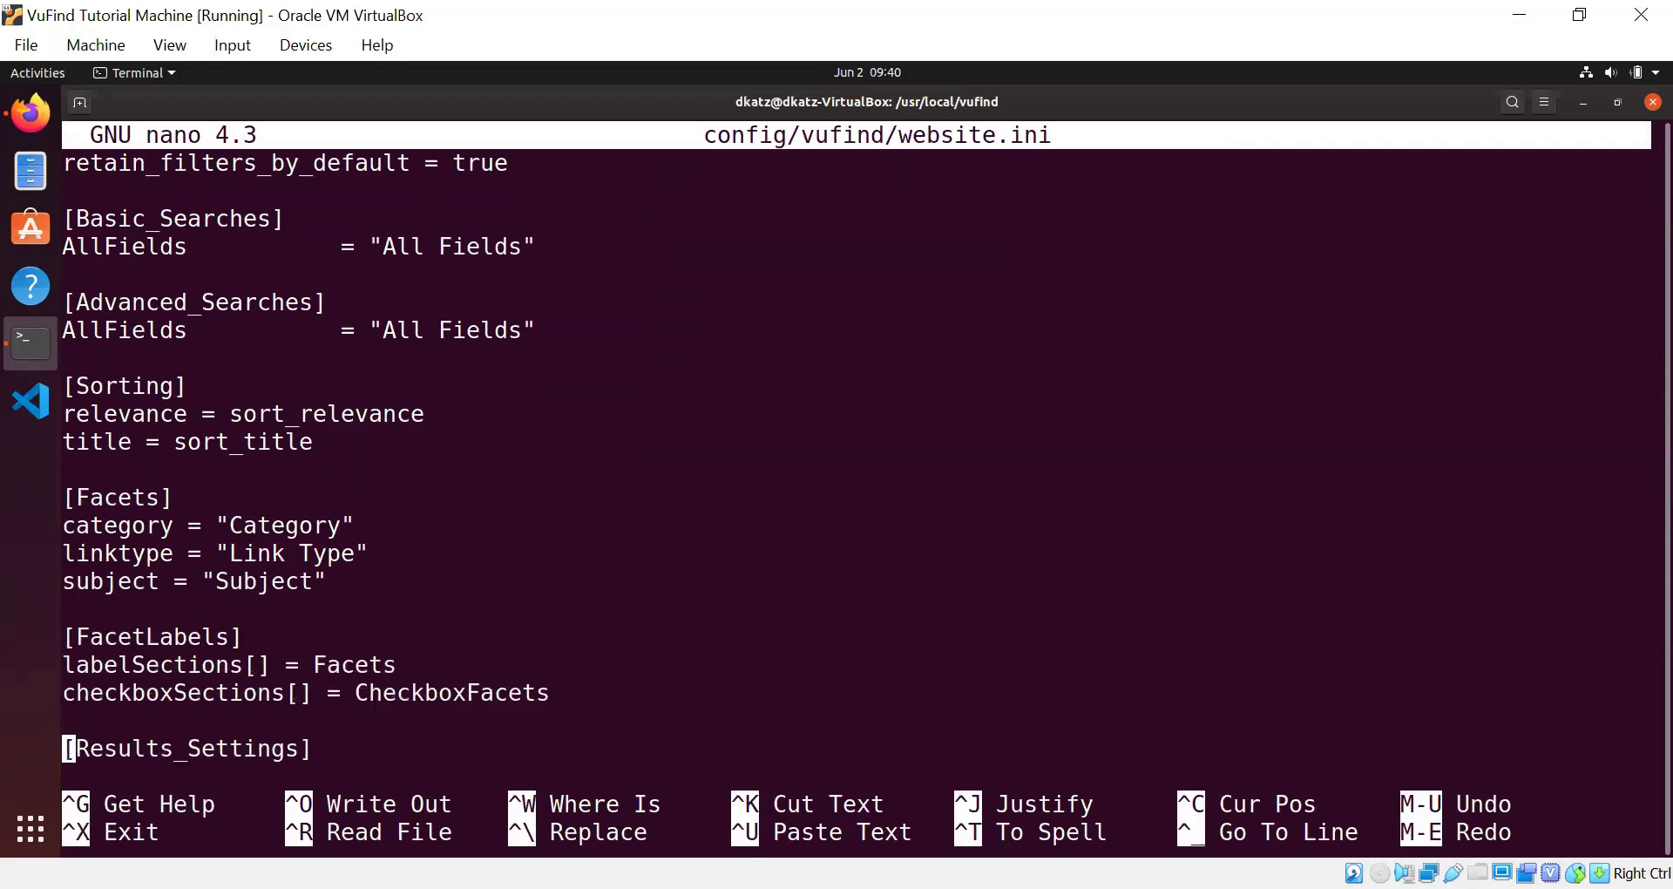
pyautogui.press('Down')
pyautogui.press('Down')
pyautogui.press('Down')
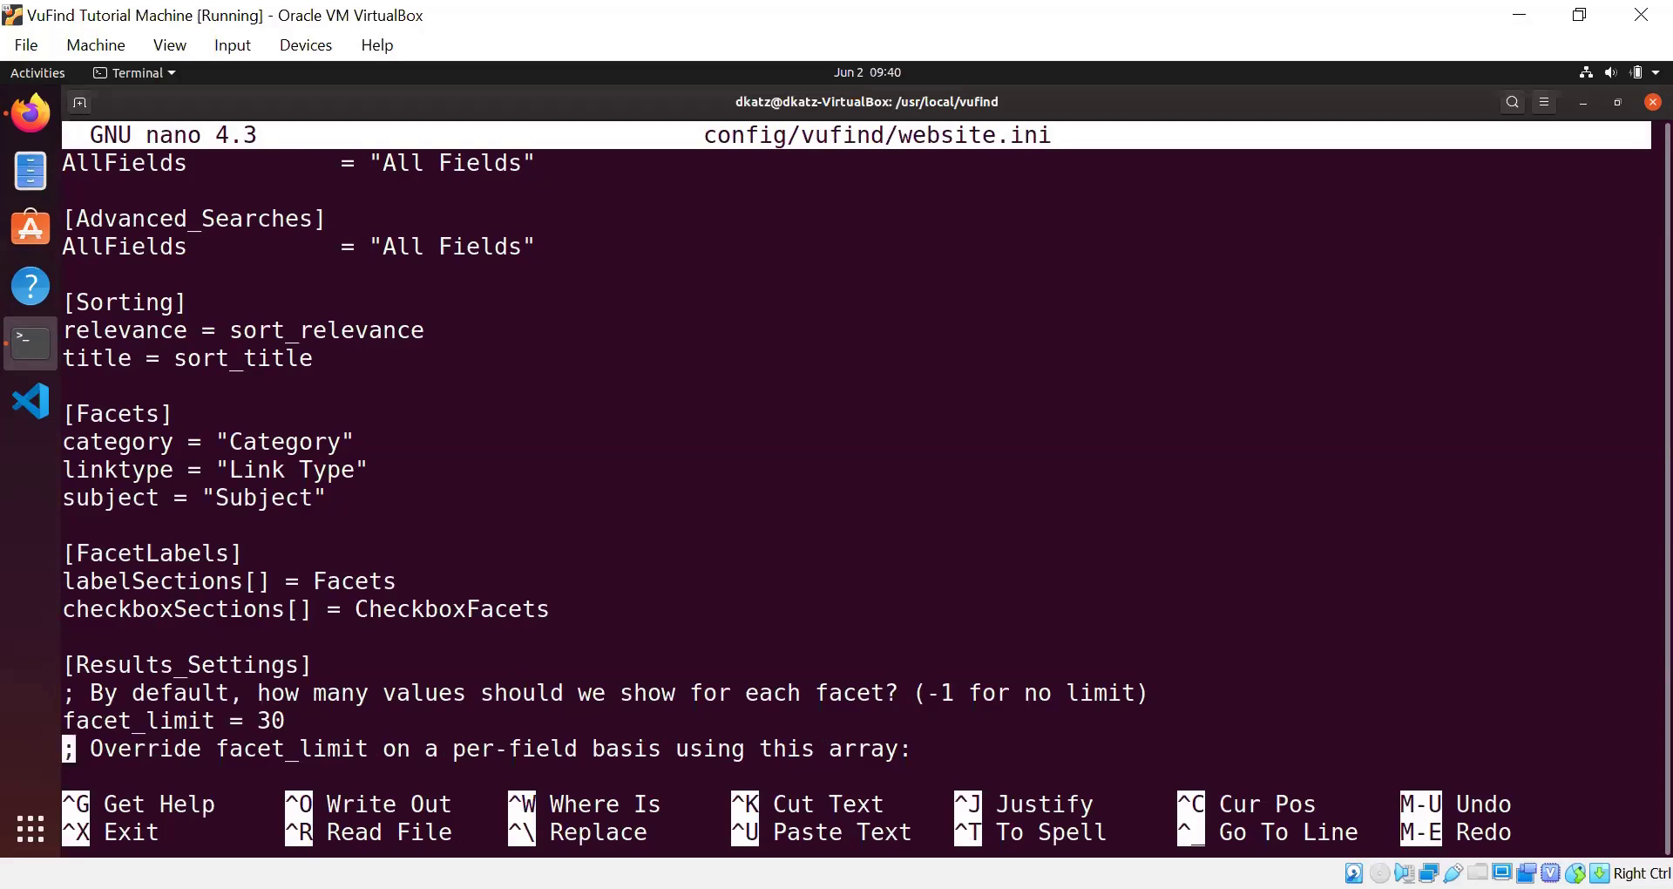
pyautogui.hotkey('ctrl', 'x')
# Step: Open config/vufind/websearchspecs.yaml in nano, examine the AllFields Dismax field weights, and close the file
pyautogui.write('nano ')
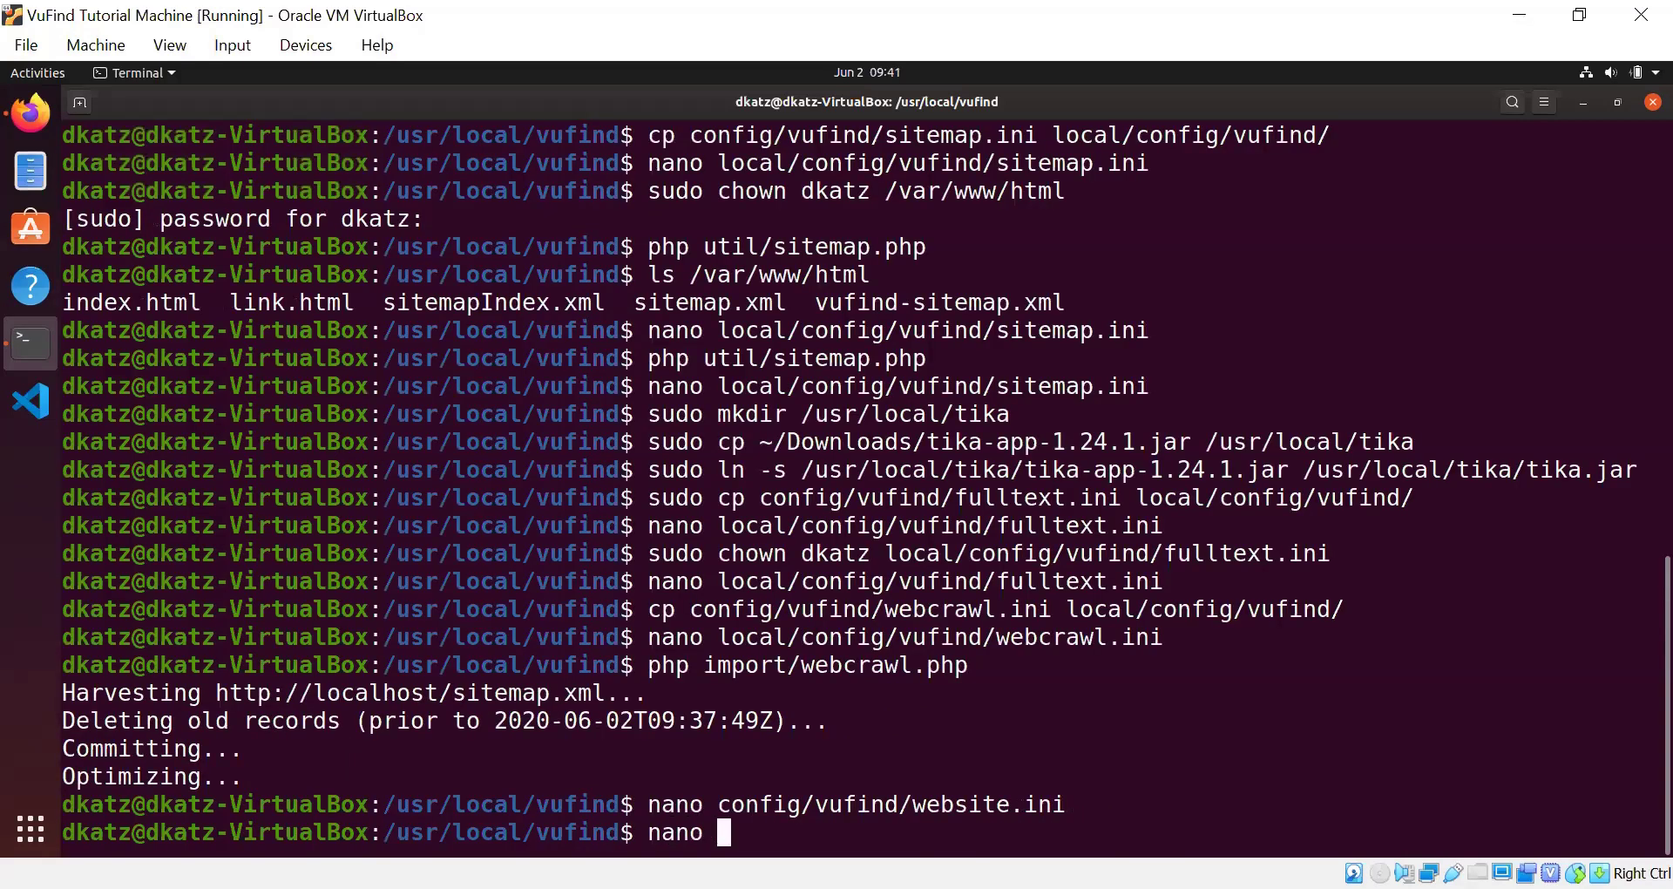
pyautogui.write('config/vufind/webse')
pyautogui.press('Tab')
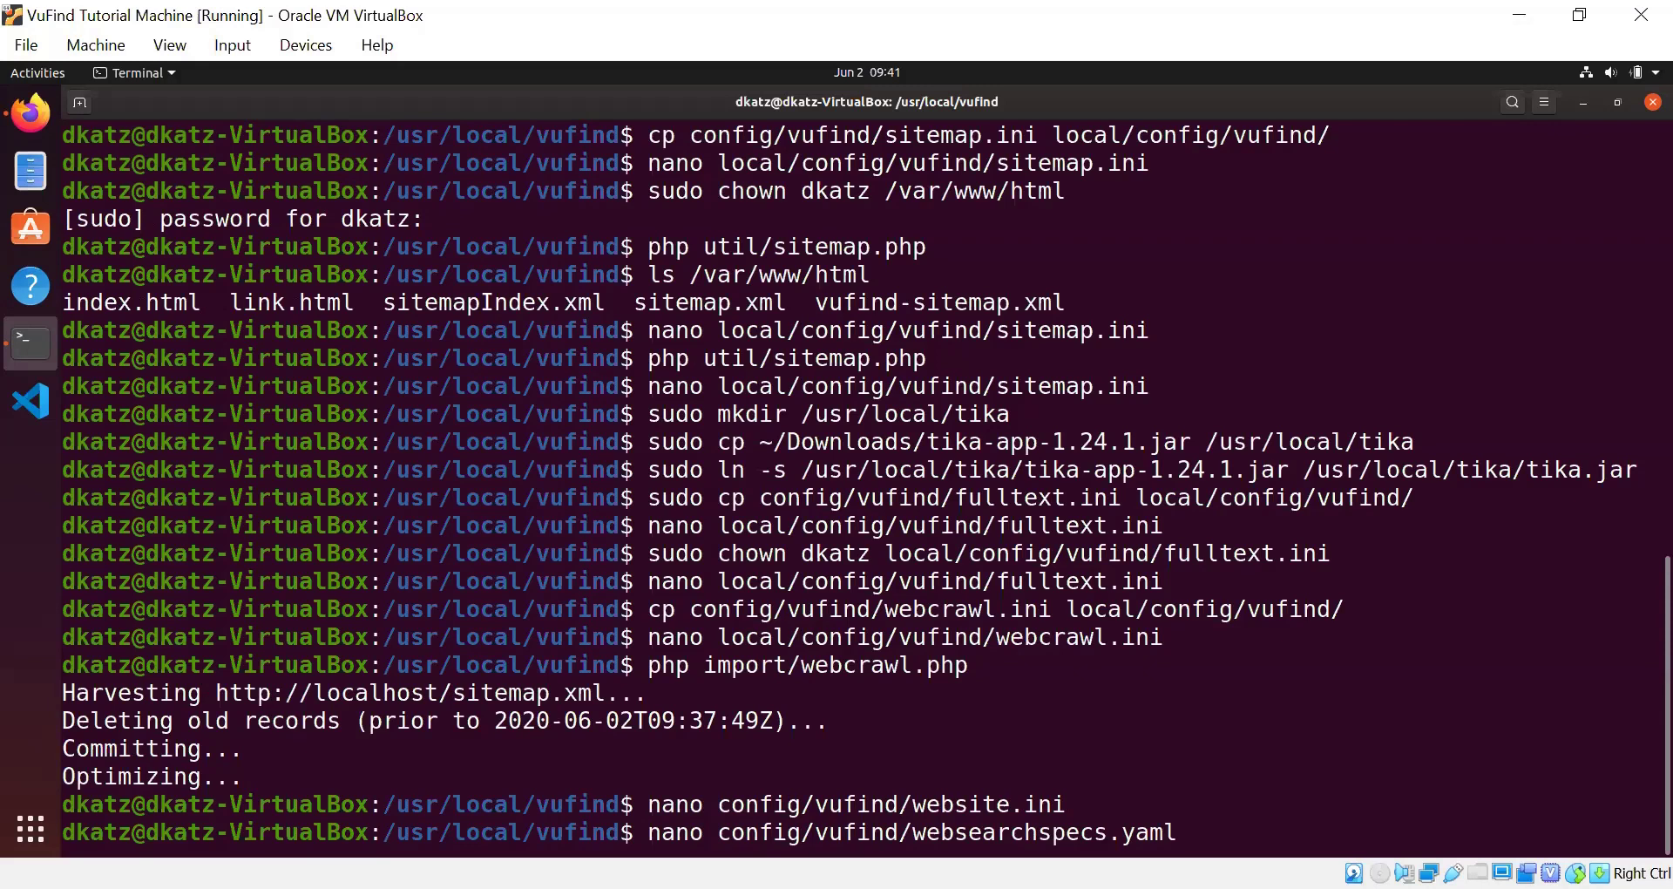
pyautogui.press('Return')
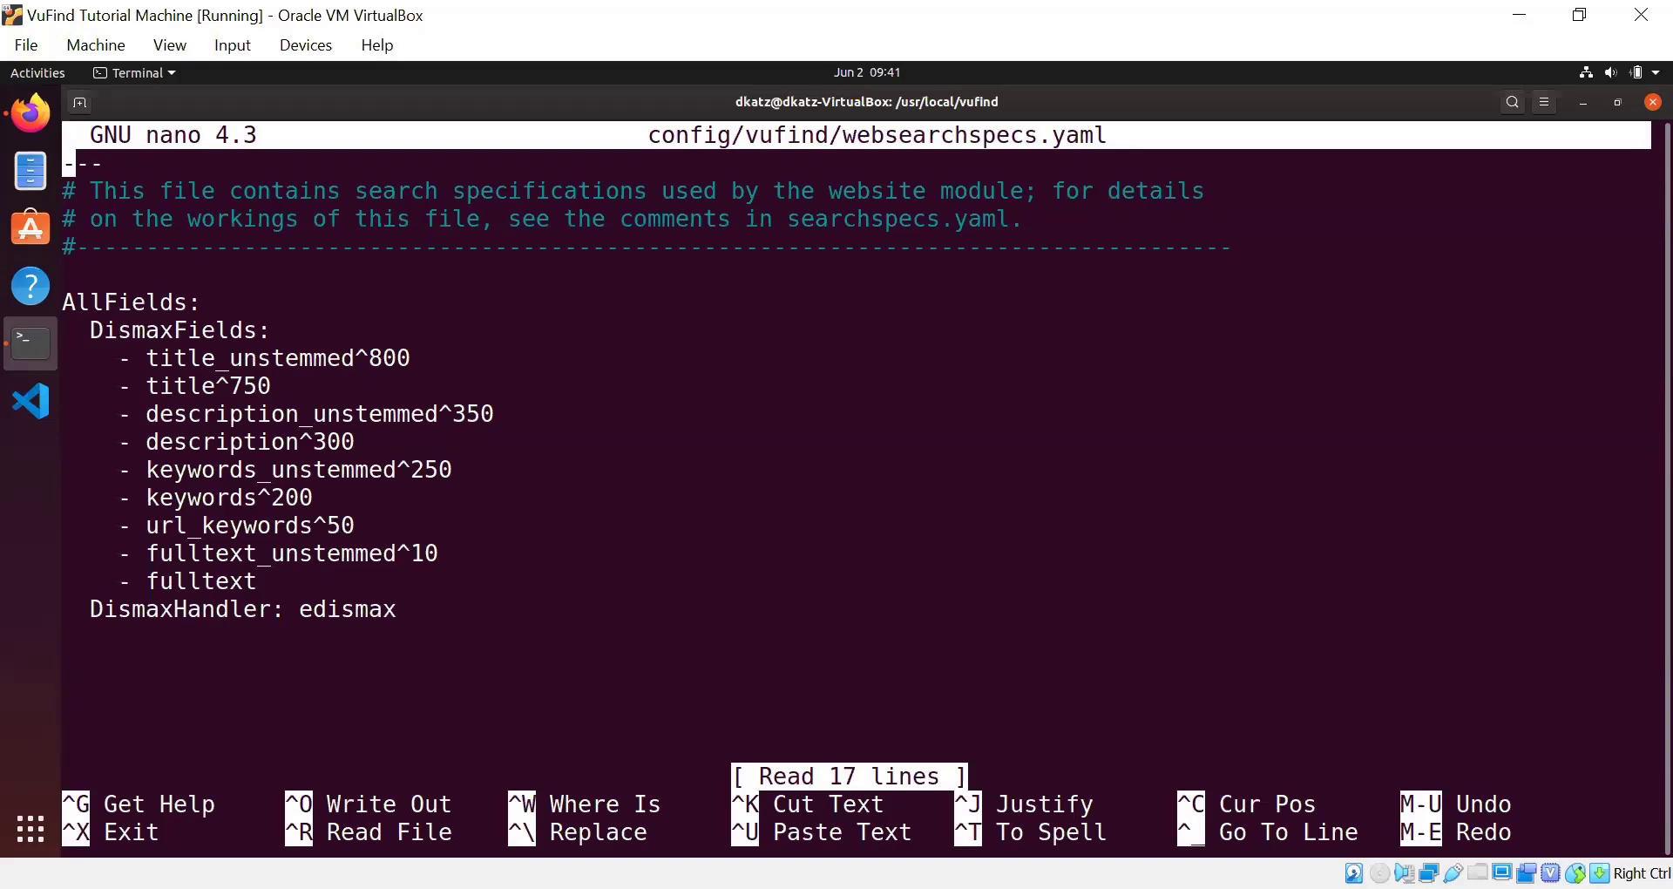
pyautogui.hotkey('ctrl', 'x')
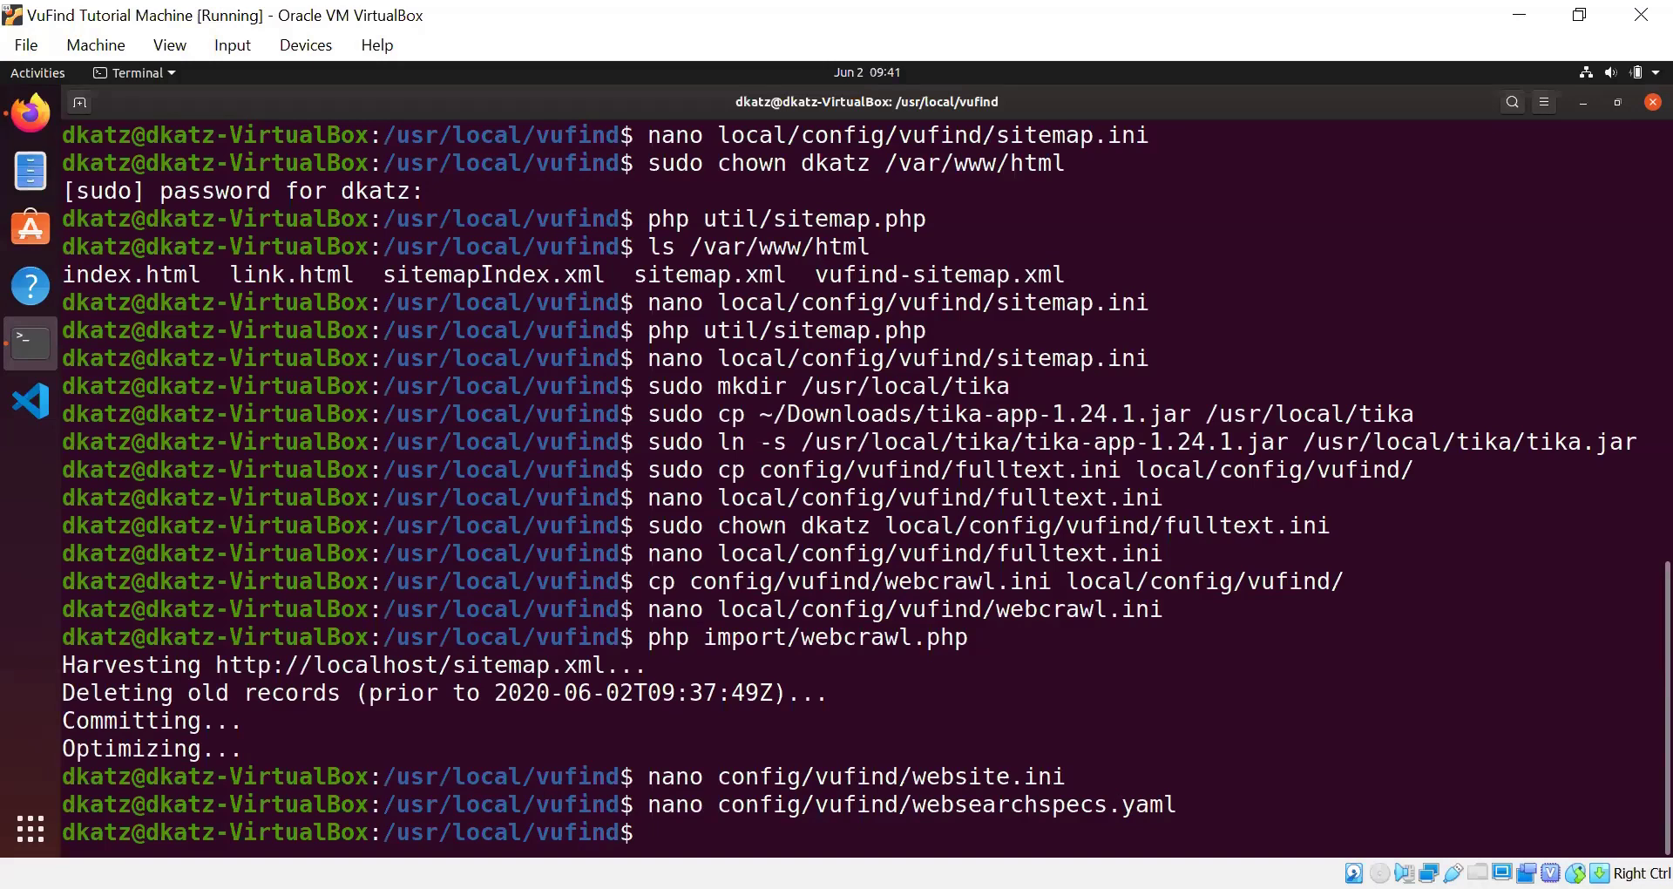
# Step: Open import/xsl/sitemap.xsl in nano and read through how the stylesheet passes sitemap URLs to PHP for full-text extraction
pyautogui.write('nano import/xsl/sit')
pyautogui.press('Tab')
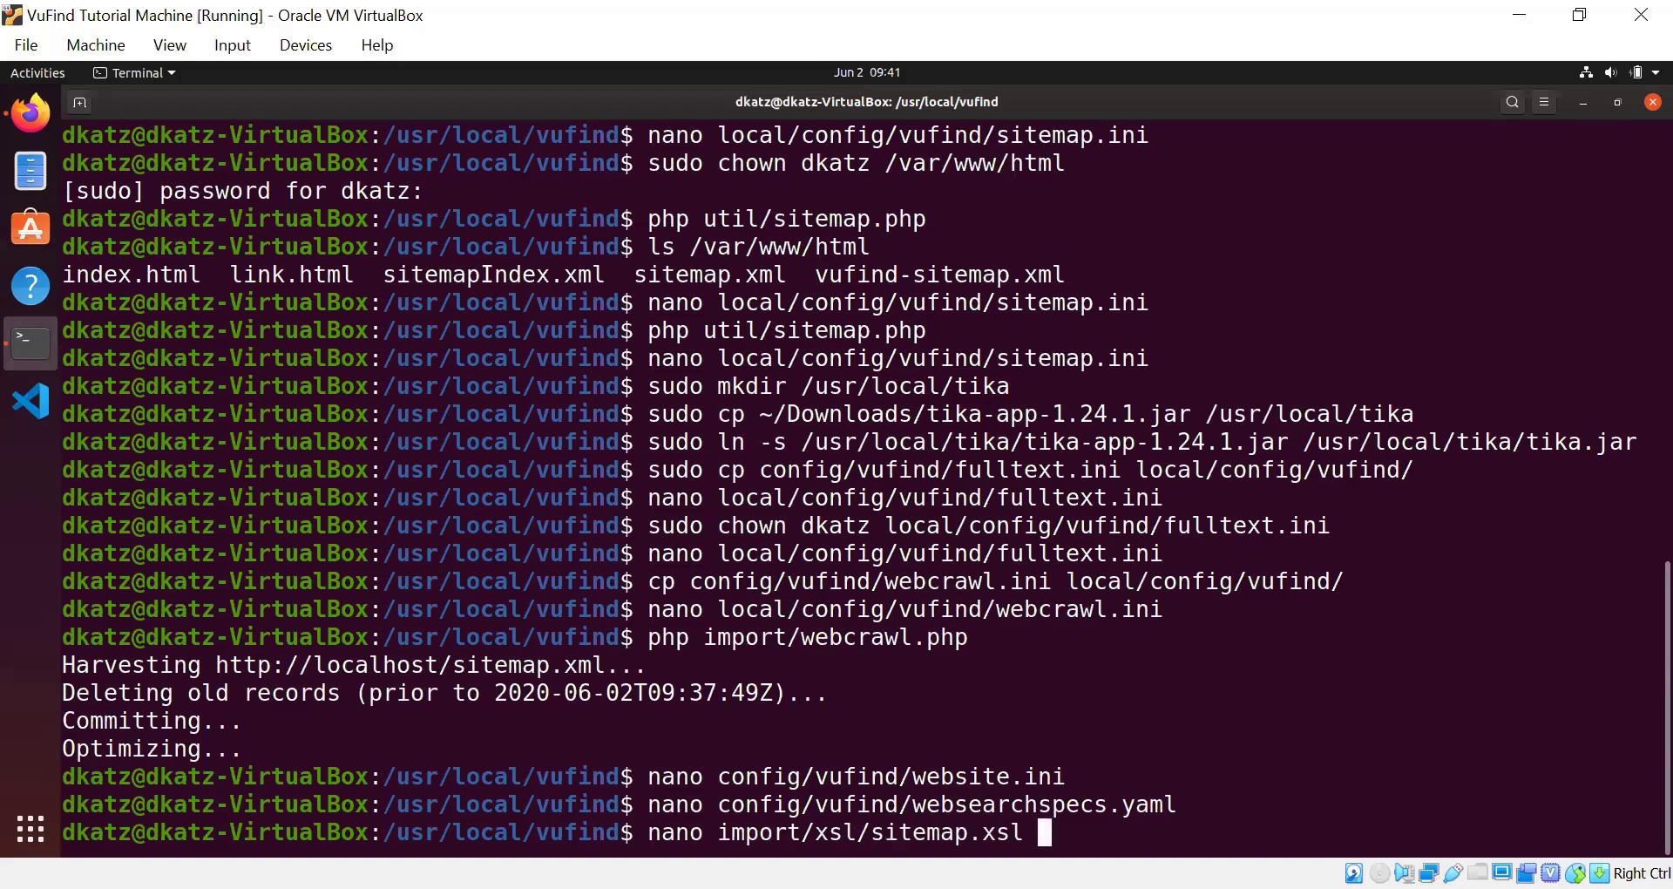
pyautogui.press('Return')
pyautogui.press('Down')
pyautogui.press('Down')
pyautogui.press('Down')
pyautogui.press('Down')
pyautogui.press('Down')
pyautogui.press('Down')
pyautogui.press('Down')
pyautogui.press('Down')
pyautogui.press('Down')
pyautogui.press('Down')
pyautogui.press('Down')
pyautogui.press('Down')
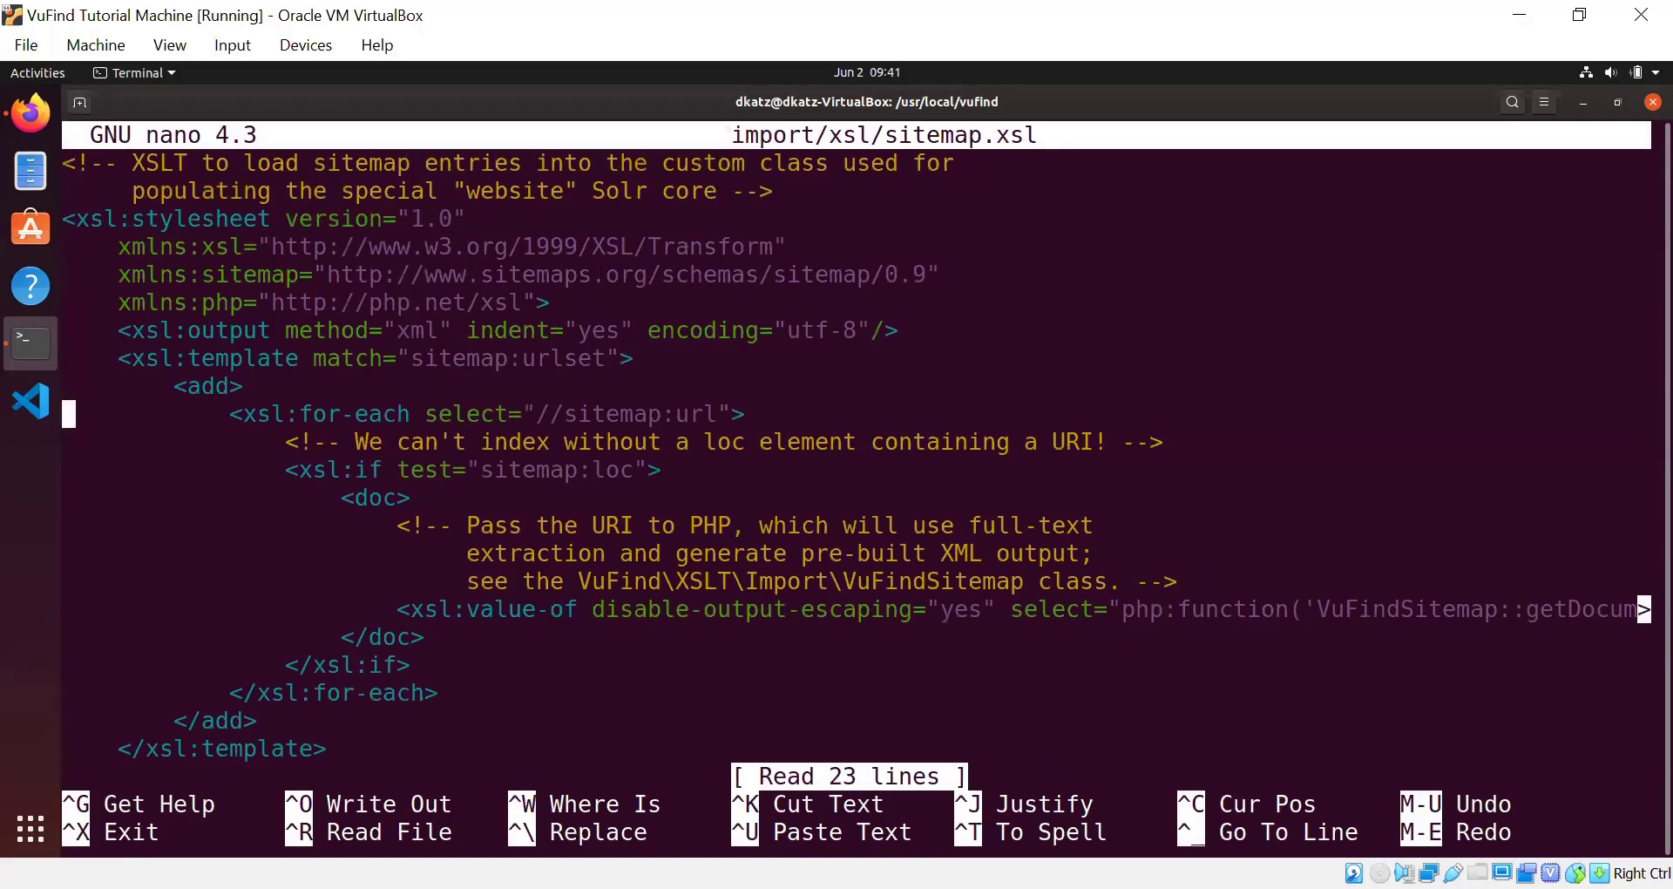
pyautogui.press('Down')
pyautogui.press('Down')
pyautogui.press('Down')
pyautogui.press('Down')
pyautogui.press('Down')
pyautogui.press('Down')
pyautogui.press('Down')
pyautogui.press('Down')
pyautogui.press('Down')
pyautogui.press('Down')
pyautogui.press('Down')
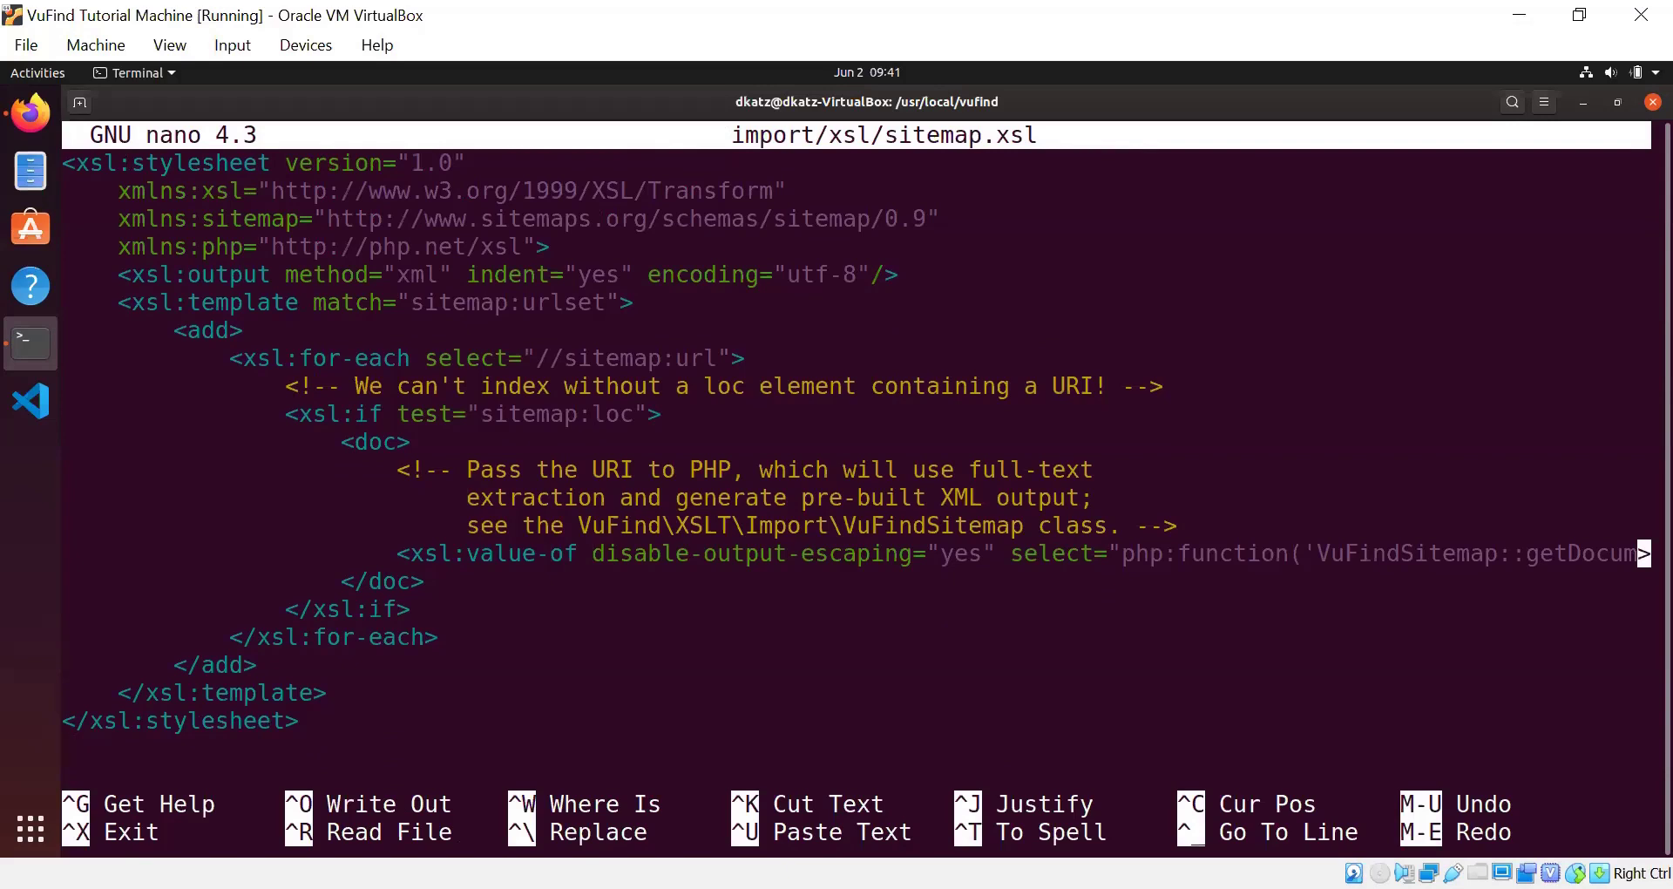
# Step: Examine the rest of the php:function call on the xsl:value-of line in sitemap.xsl and close the file without editing
pyautogui.press('Up')
pyautogui.press('Up')
pyautogui.press('Up')
pyautogui.press('Up')
pyautogui.press('Up')
pyautogui.press('Up')
pyautogui.press('Up')
pyautogui.press('Up')
pyautogui.press('Right')
pyautogui.press('Down')
pyautogui.press('Right')
pyautogui.press('Right')
pyautogui.press('Right')
pyautogui.press('Right')
pyautogui.press('Right')
pyautogui.press('Right')
pyautogui.press('Right')
pyautogui.press('Right')
pyautogui.press('Right')
pyautogui.press('Right')
pyautogui.press('Right')
pyautogui.press('Right')
pyautogui.press('Right')
pyautogui.press('Right')
pyautogui.press('Right')
pyautogui.press('Right')
pyautogui.press('Right')
pyautogui.press('Right')
pyautogui.press('Right')
pyautogui.press('Right')
pyautogui.press('Right')
pyautogui.press('Right')
pyautogui.press('Right')
pyautogui.press('Right')
pyautogui.press('Right')
pyautogui.press('Right')
pyautogui.press('Right')
pyautogui.press('Right')
pyautogui.press('Right')
pyautogui.press('Right')
pyautogui.press('Right')
pyautogui.press('Right')
pyautogui.press('Right')
pyautogui.press('Right')
pyautogui.press('Right')
pyautogui.press('Right')
pyautogui.press('Right')
pyautogui.press('Right')
pyautogui.press('Right')
pyautogui.press('Right')
pyautogui.press('Right')
pyautogui.press('Right')
pyautogui.press('Right')
pyautogui.press('Right')
pyautogui.press('Right')
pyautogui.press('Right')
pyautogui.press('Right')
pyautogui.press('Right')
pyautogui.press('Right')
pyautogui.press('Right')
pyautogui.press('Right')
pyautogui.press('Right')
pyautogui.press('Right')
pyautogui.press('Right')
pyautogui.press('Right')
pyautogui.press('Left')
pyautogui.press('Left')
pyautogui.press('Left')
pyautogui.press('Left')
pyautogui.press('Right')
pyautogui.press('Right')
pyautogui.press('Right')
pyautogui.press('Right')
pyautogui.press('Right')
pyautogui.press('Right')
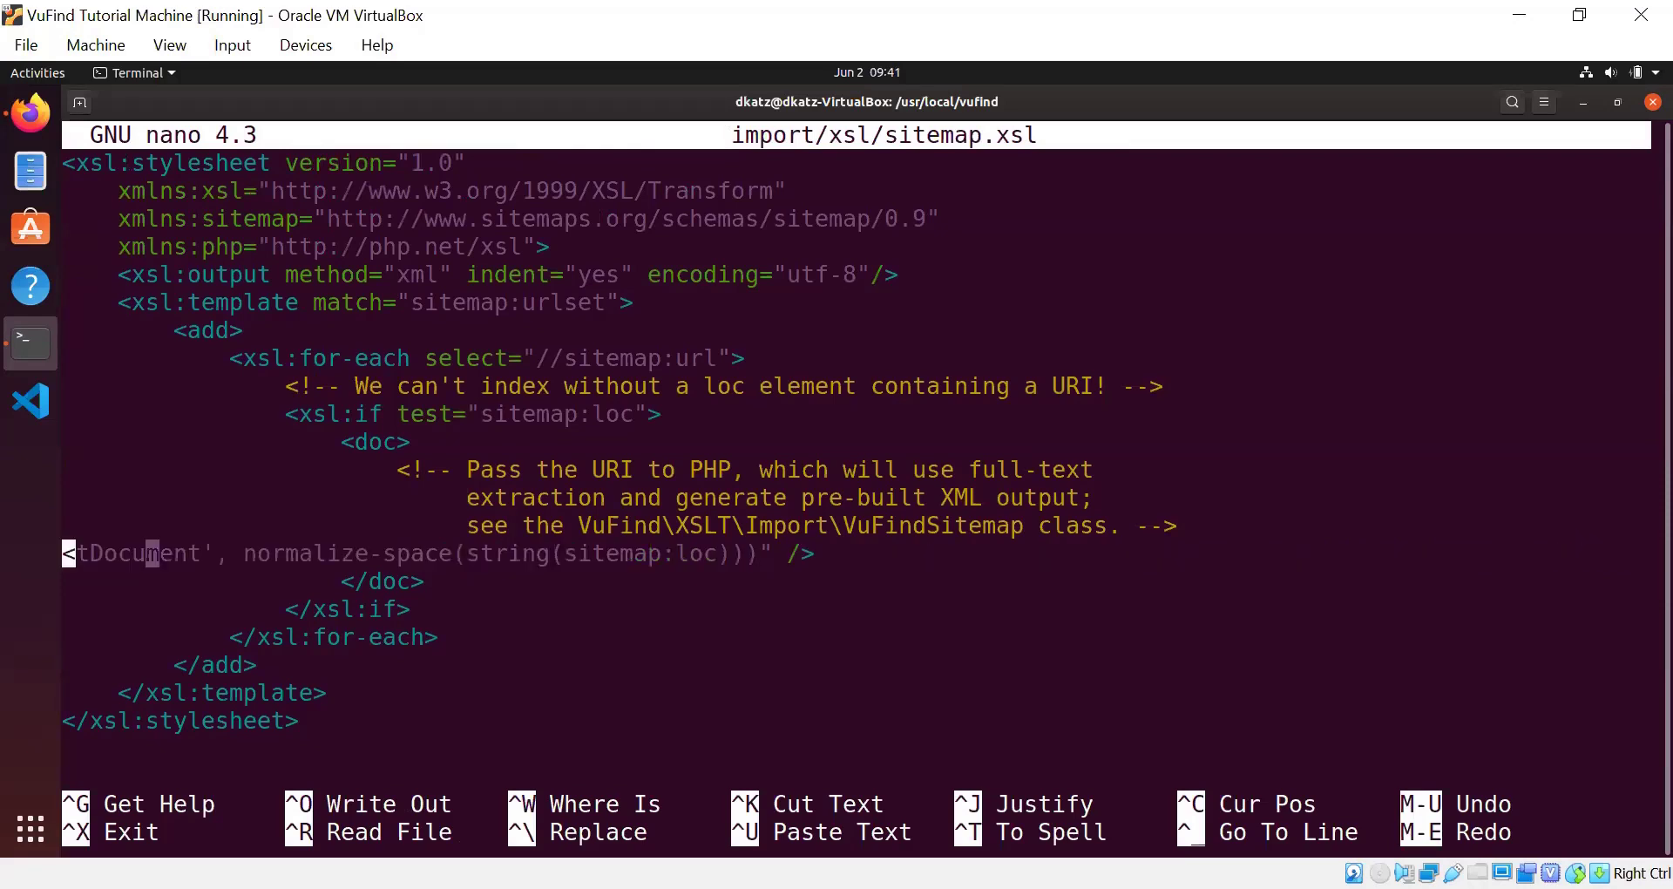
pyautogui.hotkey('ctrl', 'x')
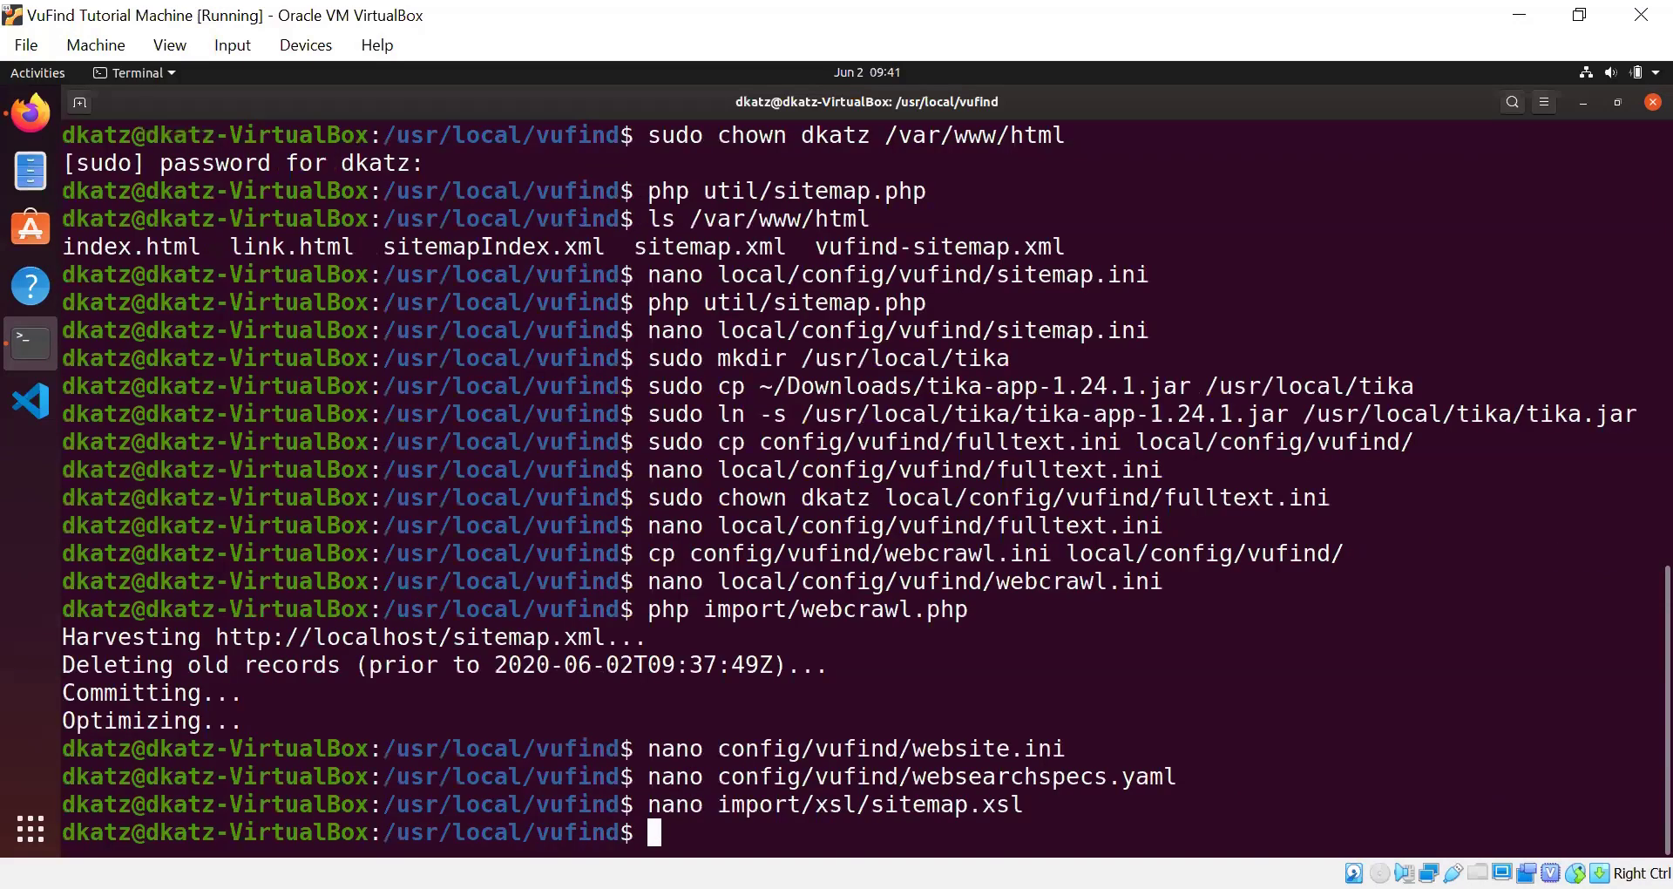
# Step: Open import/sitemap.properties in nano
pyautogui.write('nano import/site.m')
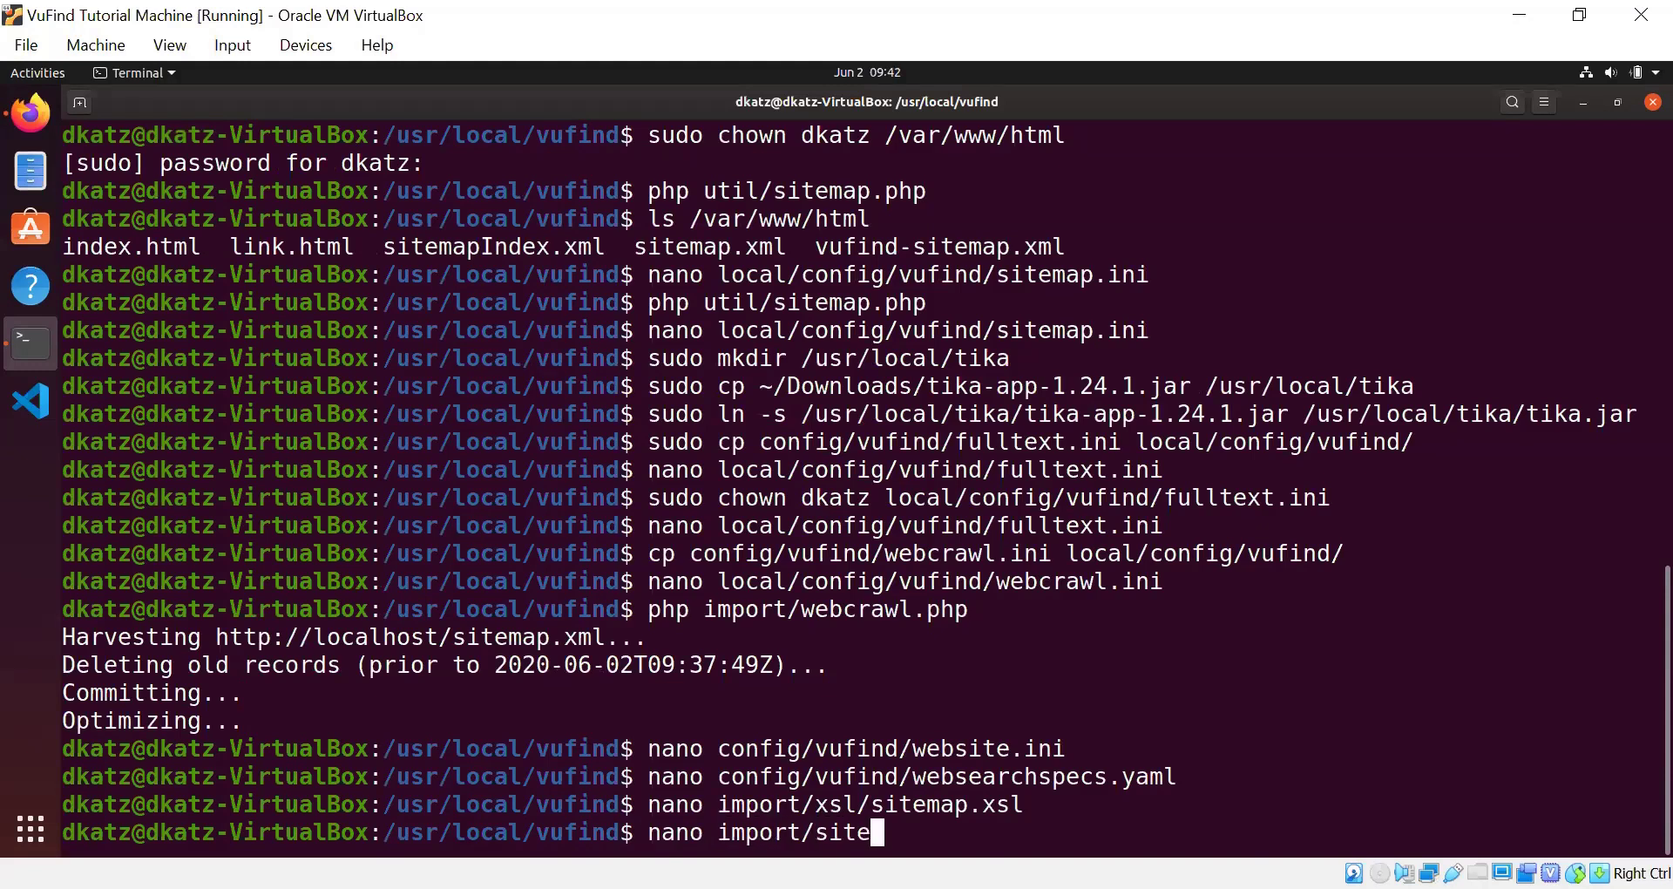
pyautogui.press('BackSpace')
pyautogui.press('BackSpace')
pyautogui.write('map.properties')
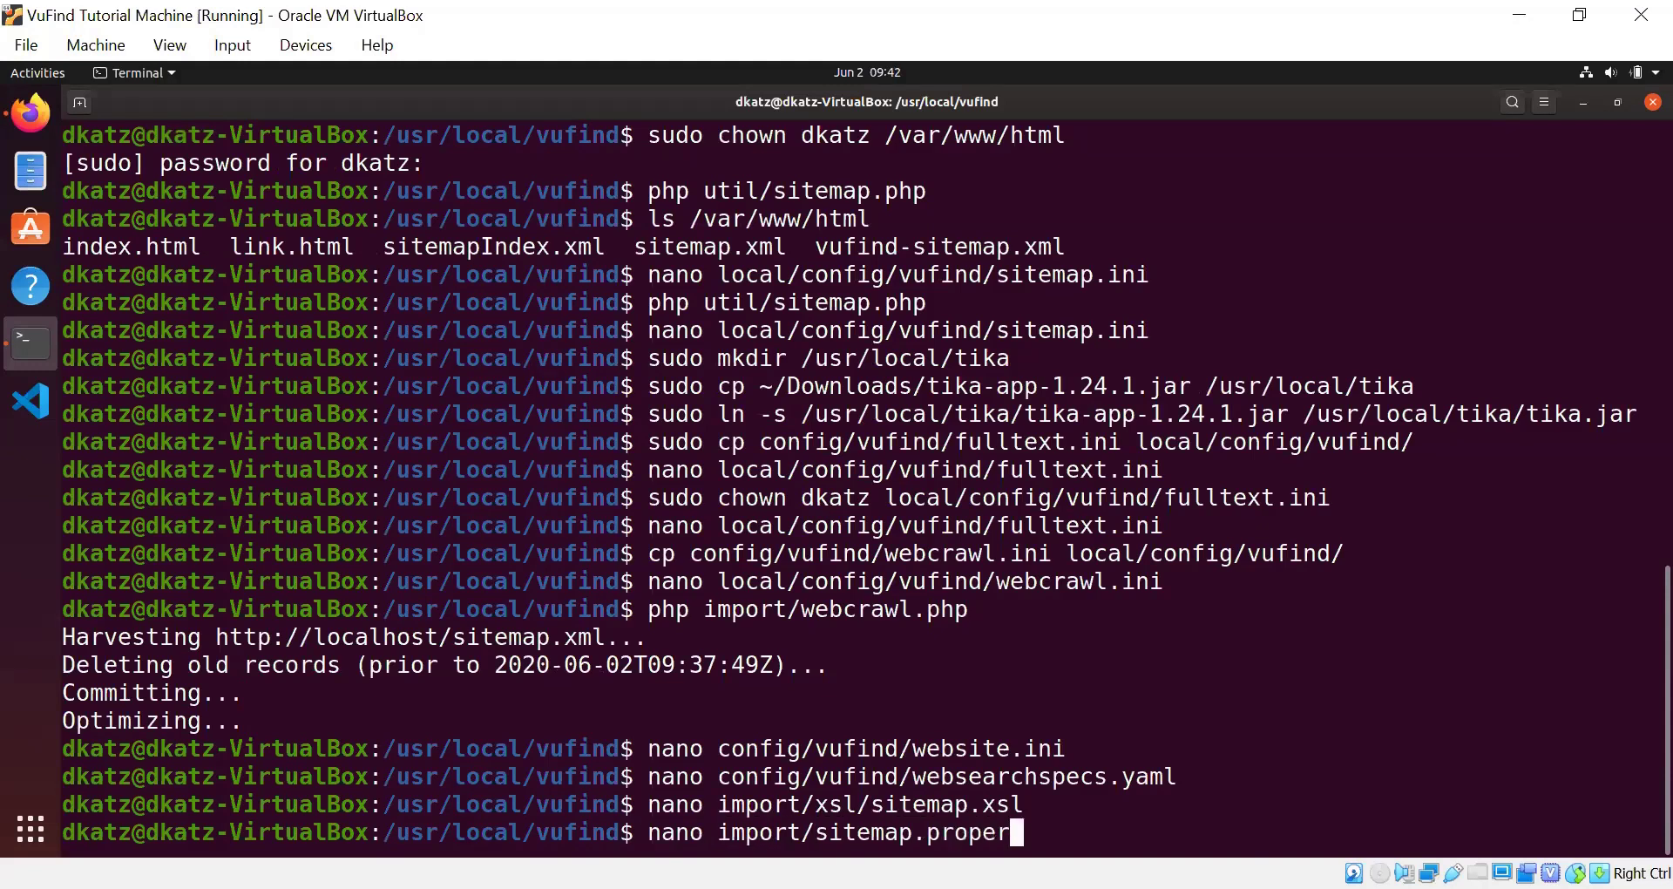
pyautogui.press('Return')
# Step: Examine the xslt, php_function, custom_class, truncate_custom_class and Parameters settings in sitemap.properties and close the file without editing
pyautogui.press('Down')
pyautogui.press('Down')
pyautogui.press('Down')
pyautogui.press('Down')
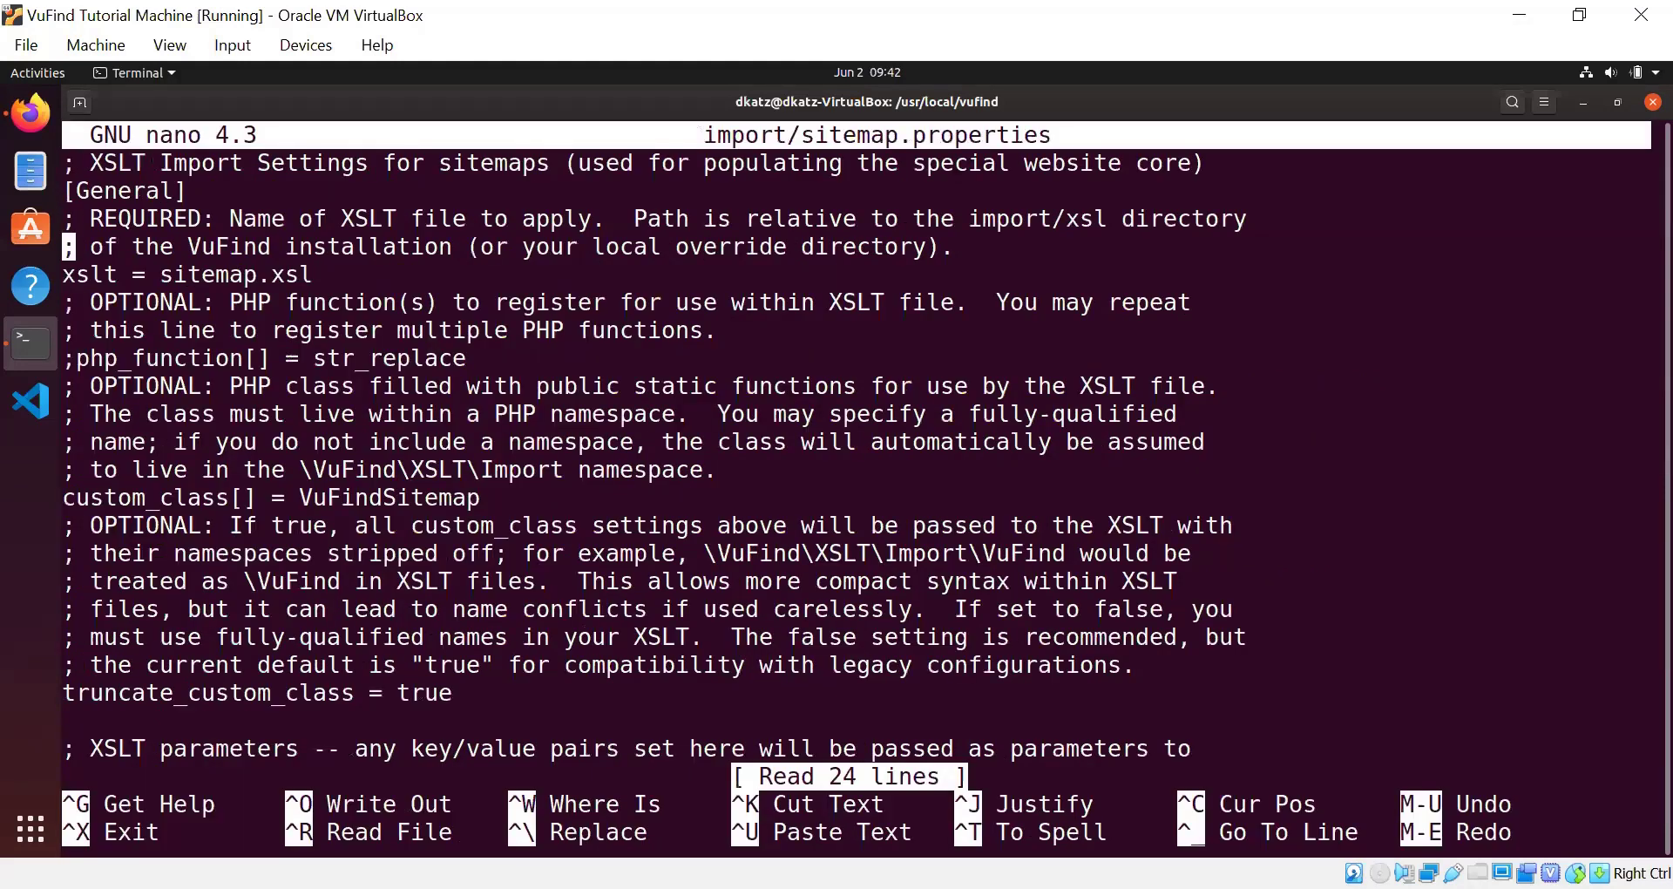
pyautogui.press('Down')
pyautogui.press('Down')
pyautogui.press('Down')
pyautogui.press('Down')
pyautogui.press('Down')
pyautogui.press('Down')
pyautogui.press('Down')
pyautogui.press('Down')
pyautogui.press('End')
pyautogui.press('Up')
pyautogui.press('Up')
pyautogui.press('Up')
pyautogui.press('Up')
pyautogui.press('Up')
pyautogui.press('Up')
pyautogui.press('Up')
pyautogui.press('Up')
pyautogui.press('Up')
pyautogui.press('Down')
pyautogui.press('Down')
pyautogui.press('Down')
pyautogui.press('Down')
pyautogui.press('Down')
pyautogui.press('Down')
pyautogui.press('Down')
pyautogui.press('Down')
pyautogui.press('Down')
pyautogui.press('Down')
pyautogui.press('Down')
pyautogui.press('Down')
pyautogui.press('Down')
pyautogui.press('Down')
pyautogui.press('Down')
pyautogui.press('Down')
pyautogui.press('Down')
pyautogui.press('Down')
pyautogui.press('Down')
pyautogui.press('Down')
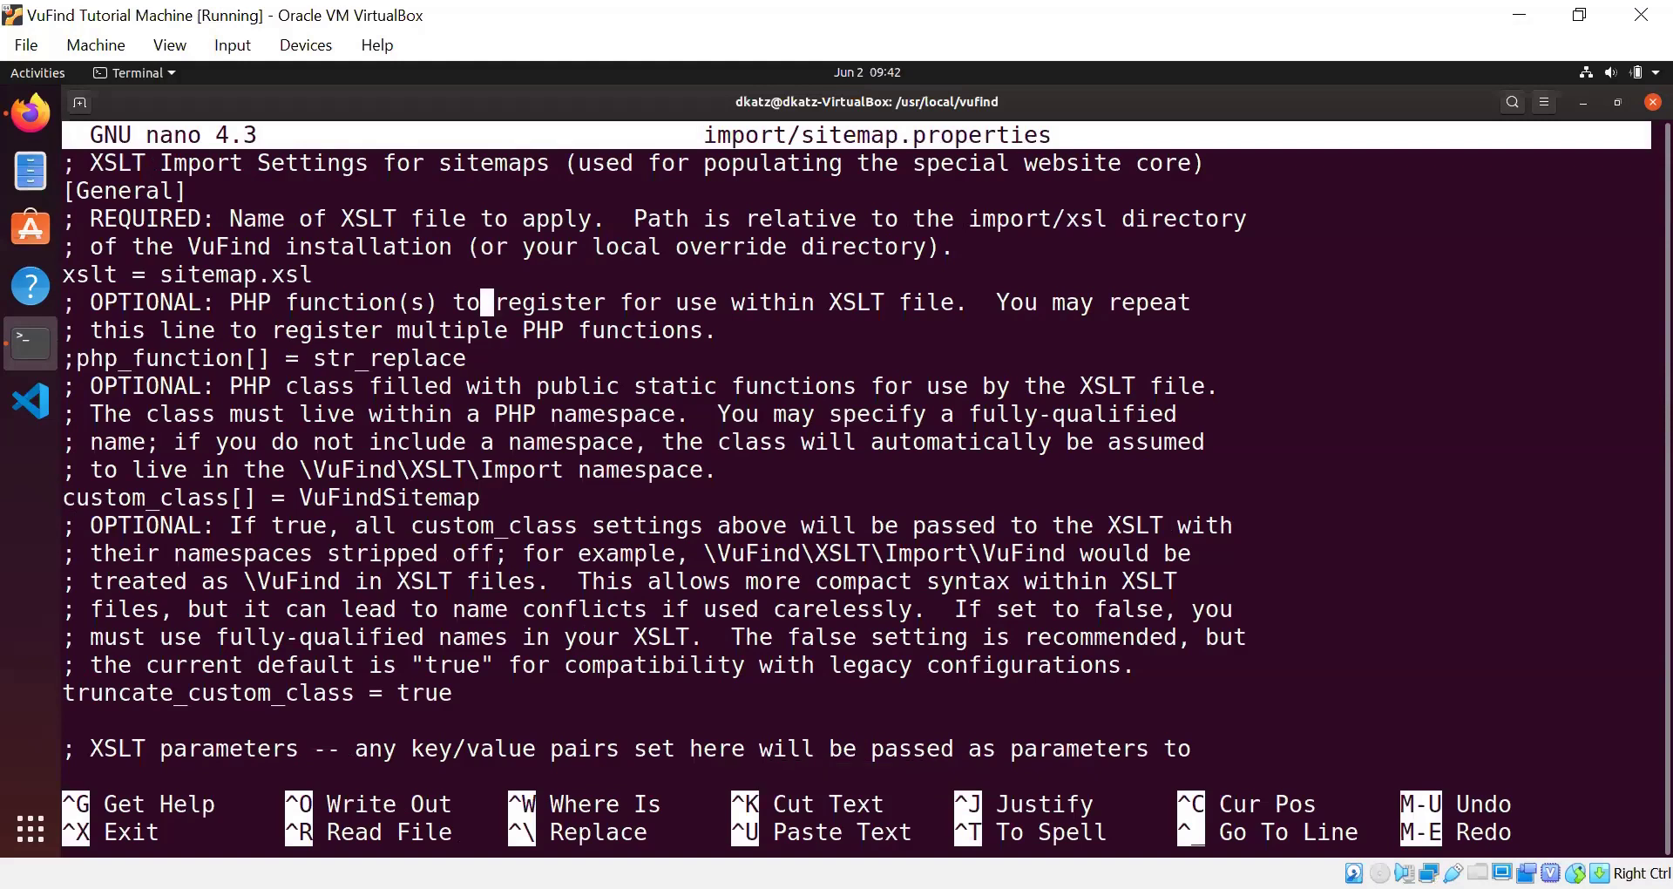
pyautogui.press('Up')
pyautogui.press('Up')
pyautogui.press('Up')
pyautogui.press('Up')
pyautogui.press('Up')
pyautogui.press('Up')
pyautogui.press('Up')
pyautogui.press('Up')
pyautogui.press('Up')
pyautogui.press('Up')
pyautogui.press('Up')
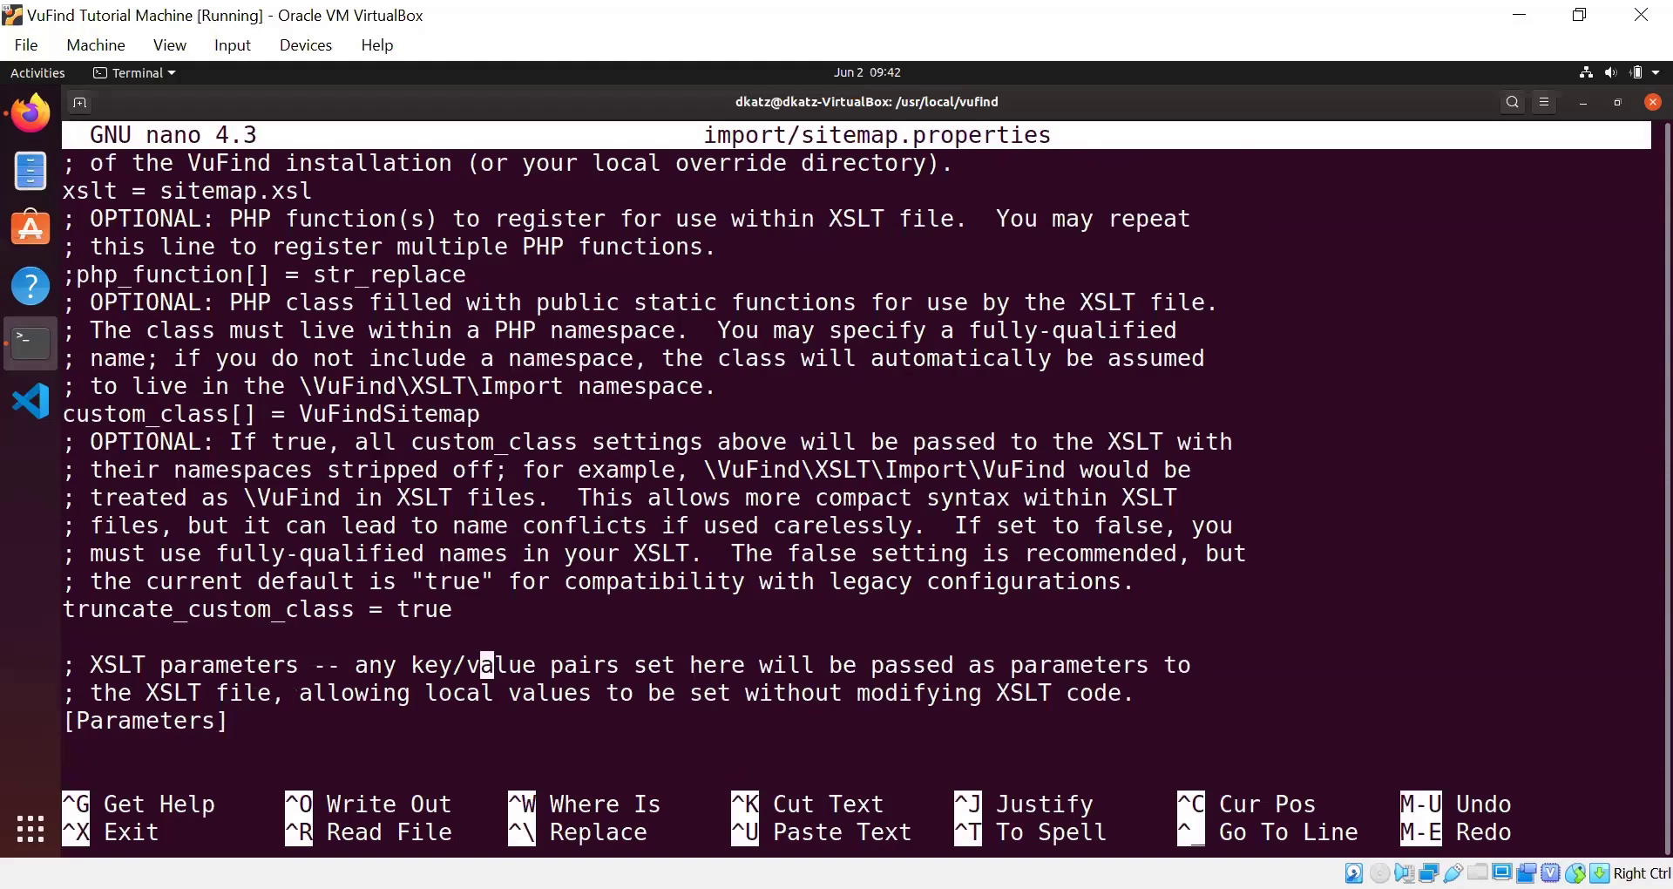
pyautogui.press('Up')
pyautogui.press('Right')
pyautogui.hotkey('ctrl', 'x')
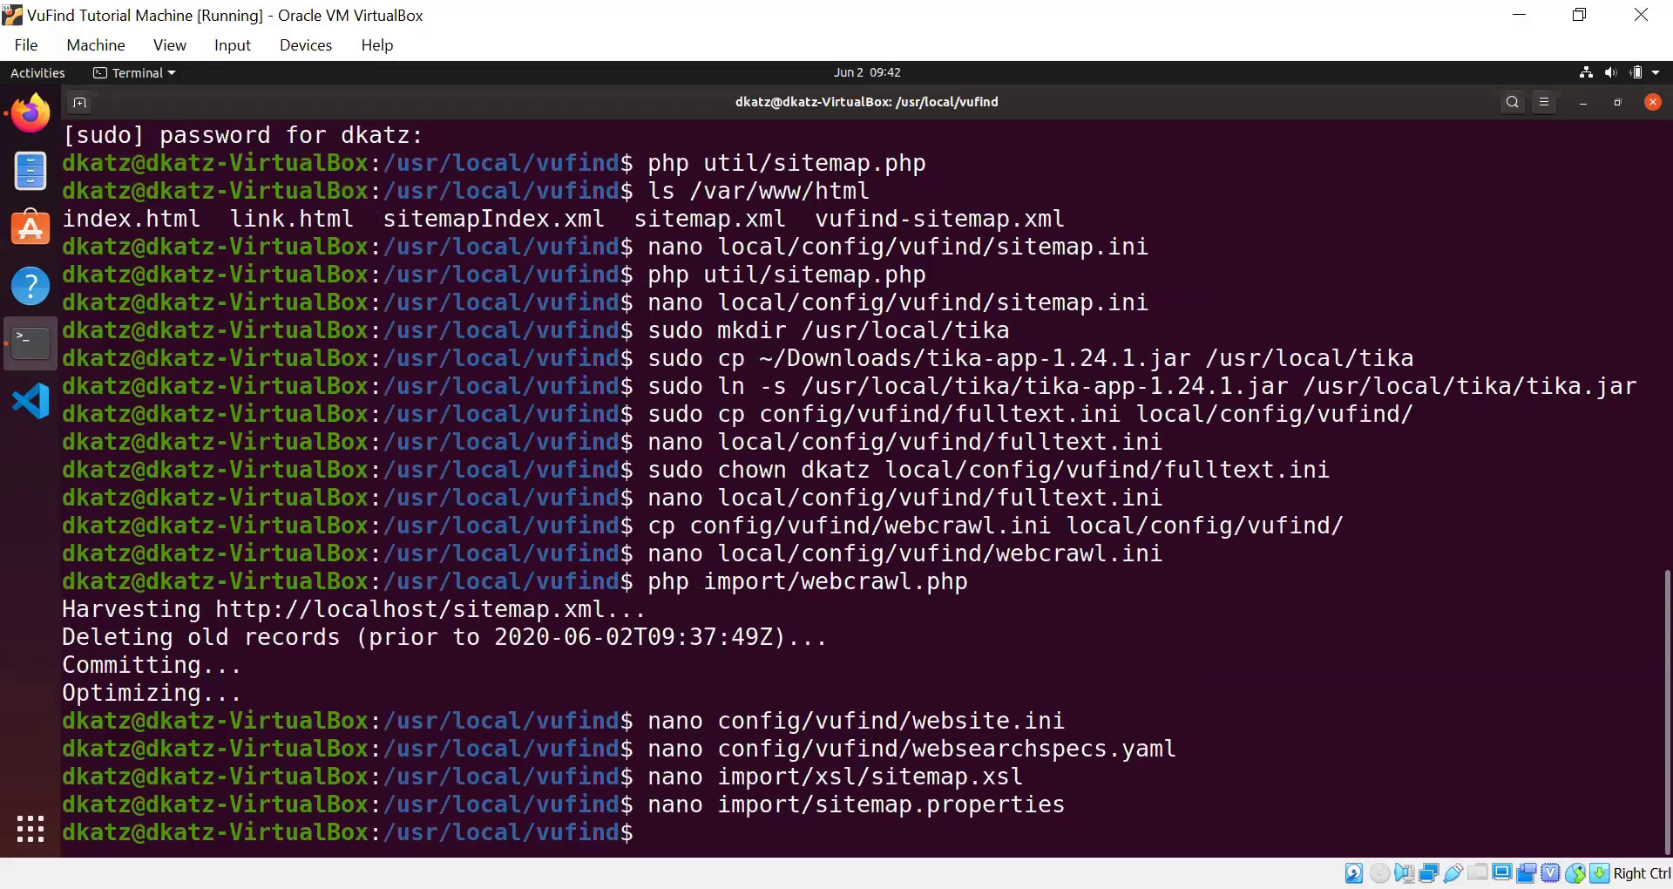